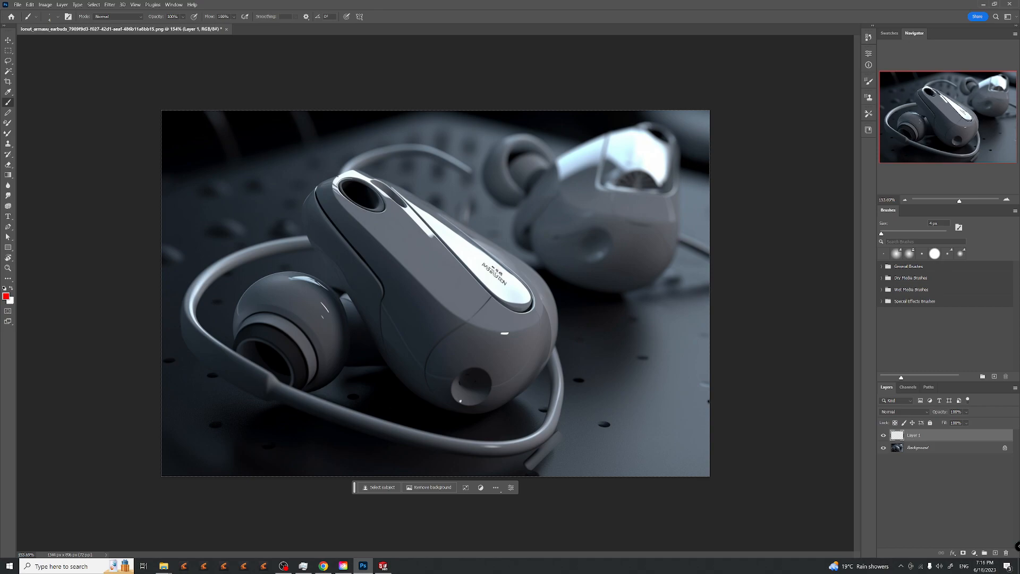
Paint red cross-section lines and an arrow over the main earbud's body, from its narrow tip to the rounded end.
drag(346, 174, 294, 211)
drag(538, 323, 489, 414)
drag(366, 217, 358, 220)
drag(421, 247, 400, 254)
drag(478, 288, 446, 310)
mouse_move(433, 252)
mouse_down()
mouse_move(433, 275)
mouse_move(439, 257)
mouse_up()
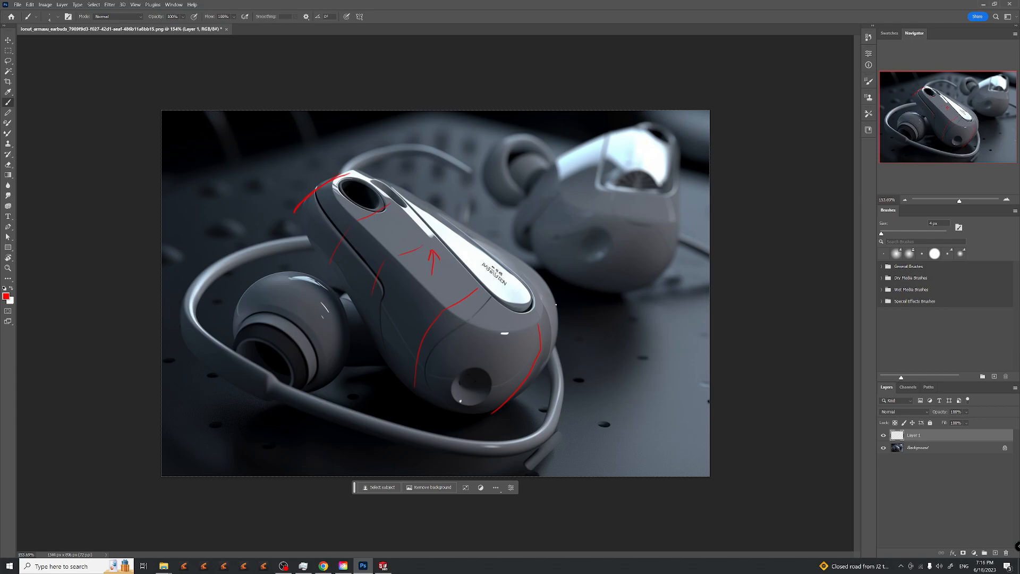
Paint a red perspective box around the rounded lower end of the main earbud.
drag(558, 308, 516, 332)
mouse_move(573, 299)
mouse_down()
mouse_move(463, 352)
mouse_move(535, 319)
mouse_up()
drag(575, 375, 448, 428)
drag(464, 363, 451, 428)
drag(561, 376, 572, 317)
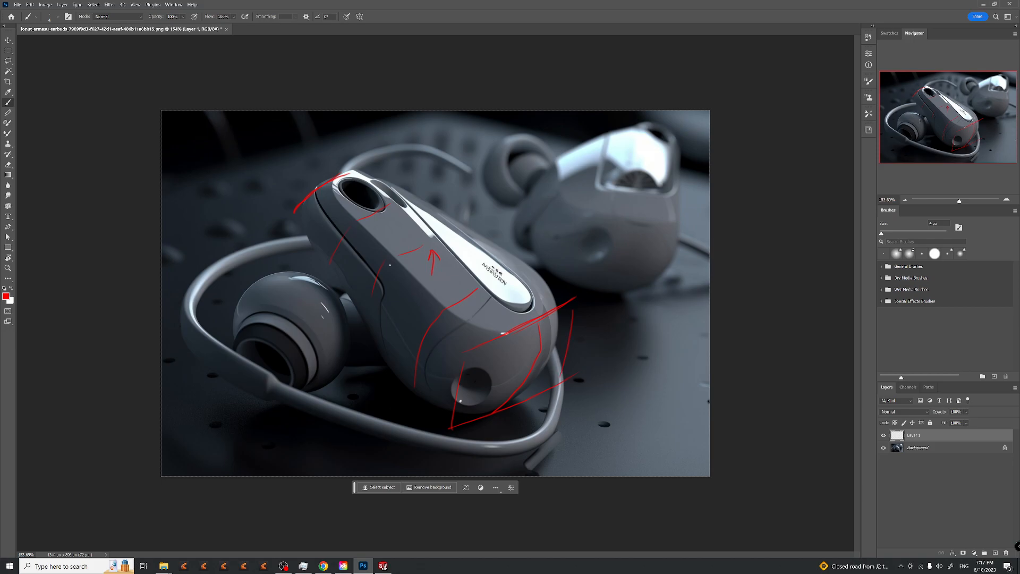
drag(462, 369, 436, 435)
Replace the narrow-tip stroke with a red box, add section lines along the earbud body, and switch to SOLIDWORKS.
key(e)
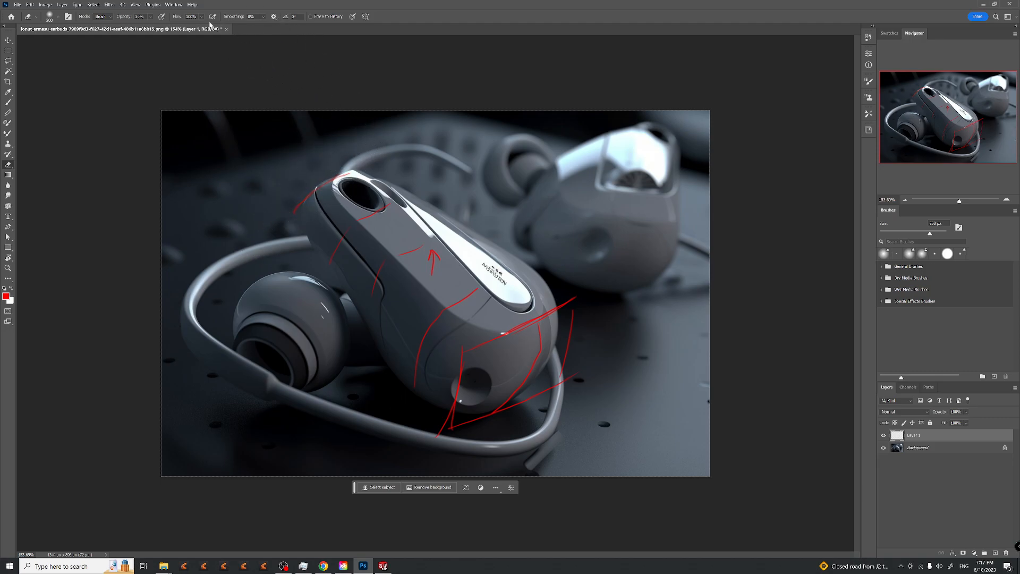
drag(122, 17, 197, 15)
key(b)
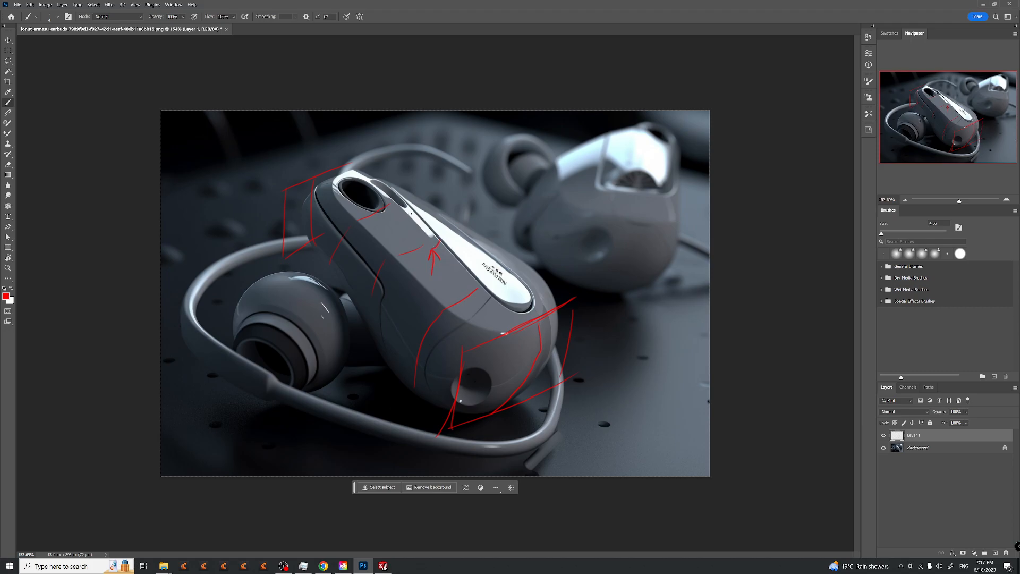
drag(408, 216, 423, 211)
mouse_move(298, 285)
mouse_down()
mouse_move(326, 311)
mouse_move(277, 349)
mouse_move(299, 362)
mouse_up()
mouse_move(534, 295)
mouse_down()
mouse_move(528, 313)
mouse_move(499, 313)
mouse_up()
drag(479, 280, 493, 289)
click(984, 4)
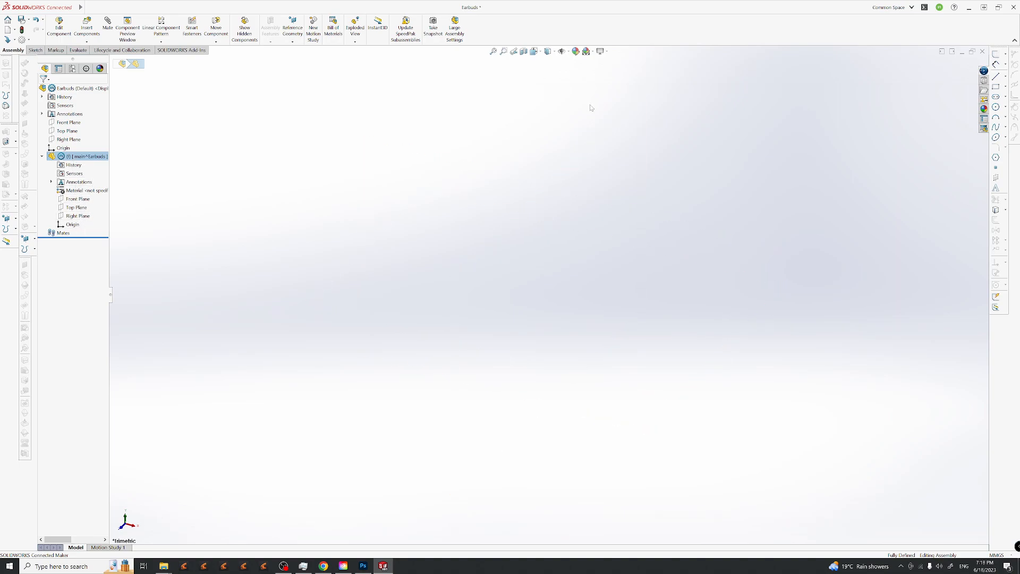
right_click(96, 158)
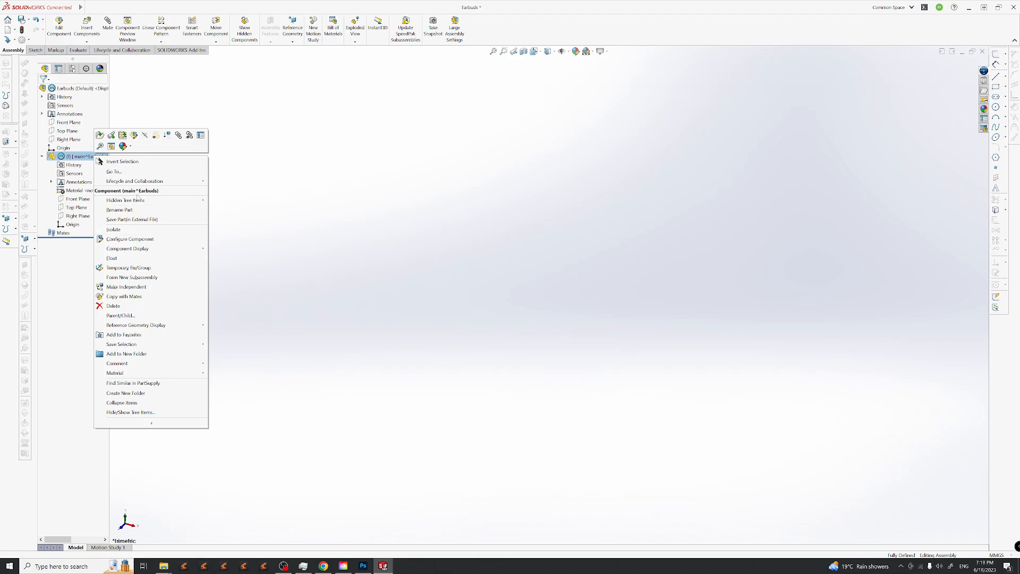
mouse_move(148, 374)
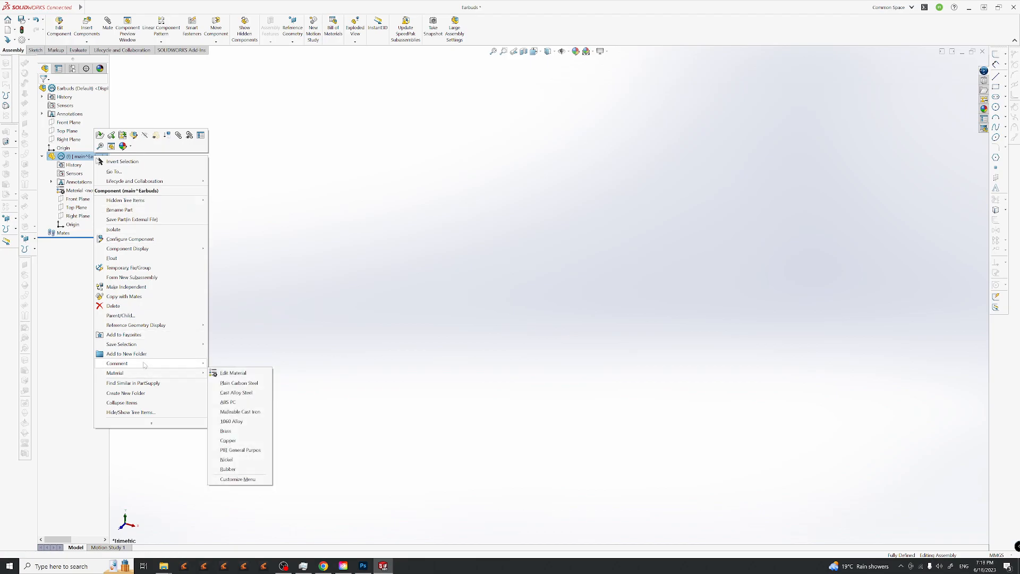
click(312, 224)
click(42, 156)
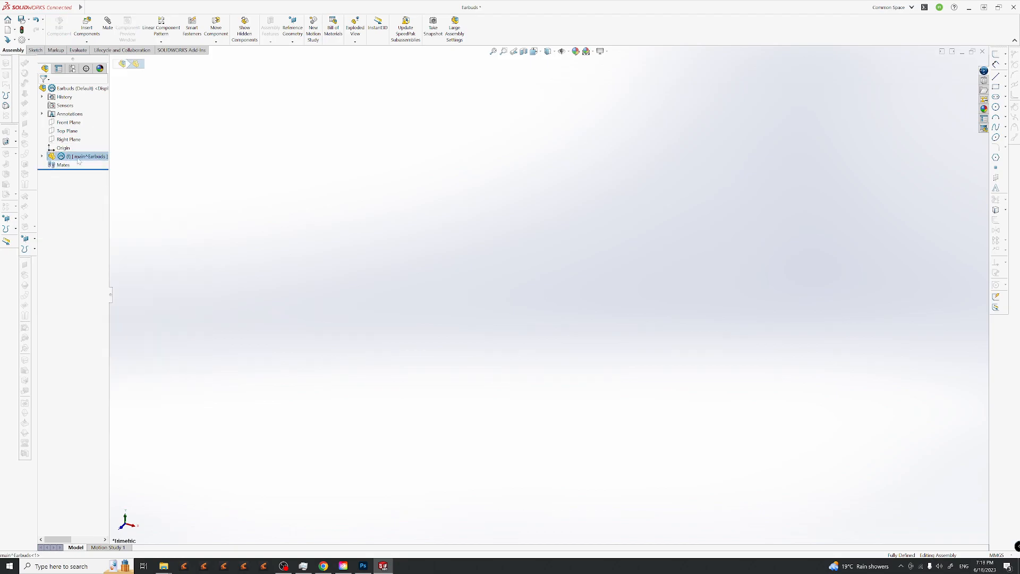
click(42, 156)
click(42, 156)
click(86, 157)
right_click(86, 159)
click(371, 213)
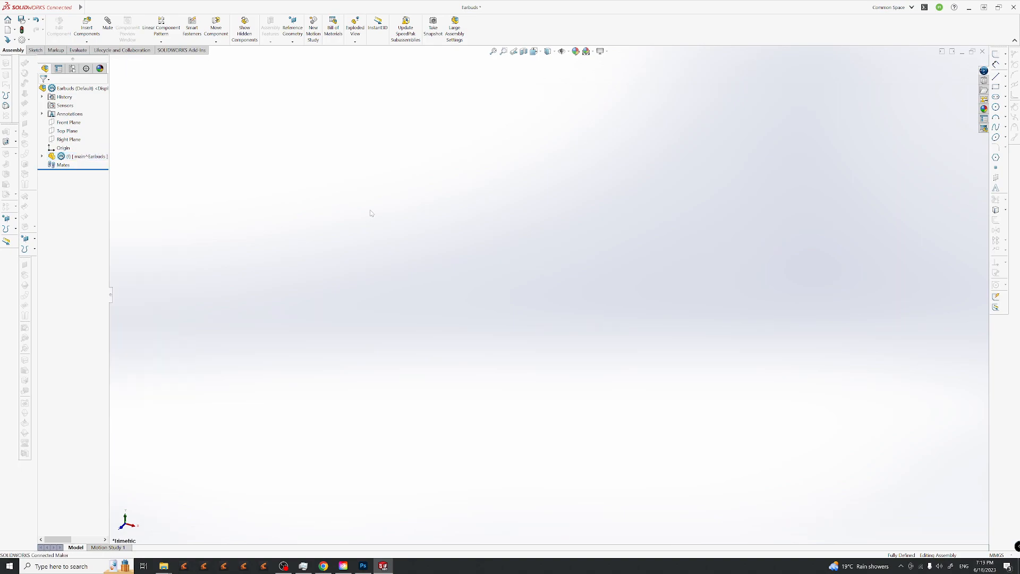
click(42, 156)
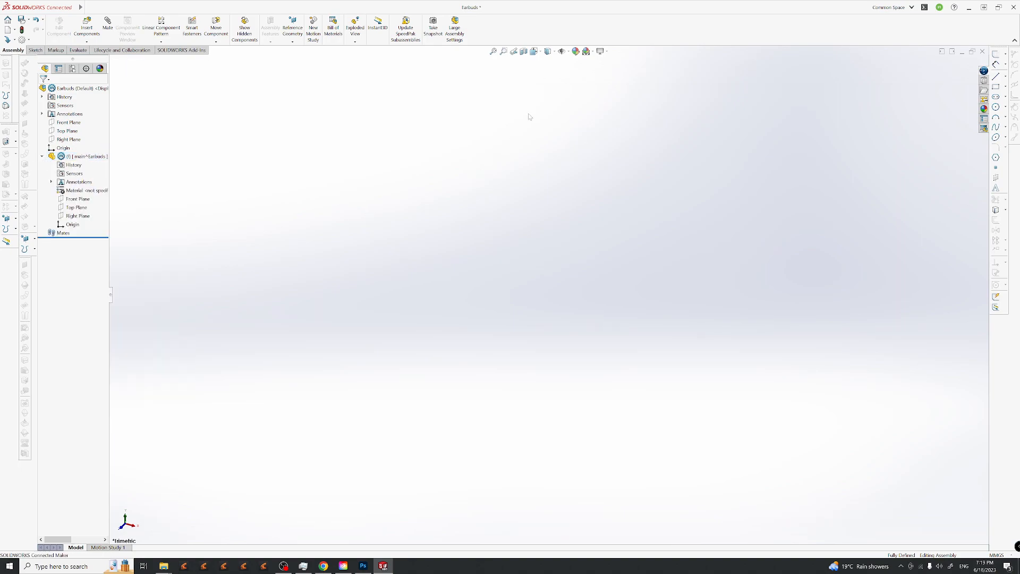
click(568, 53)
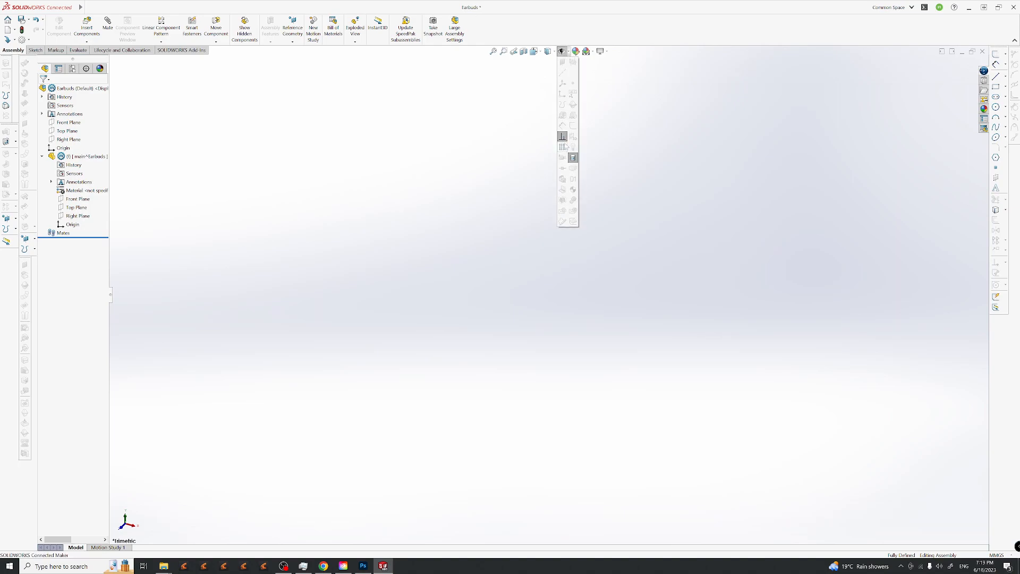
click(562, 147)
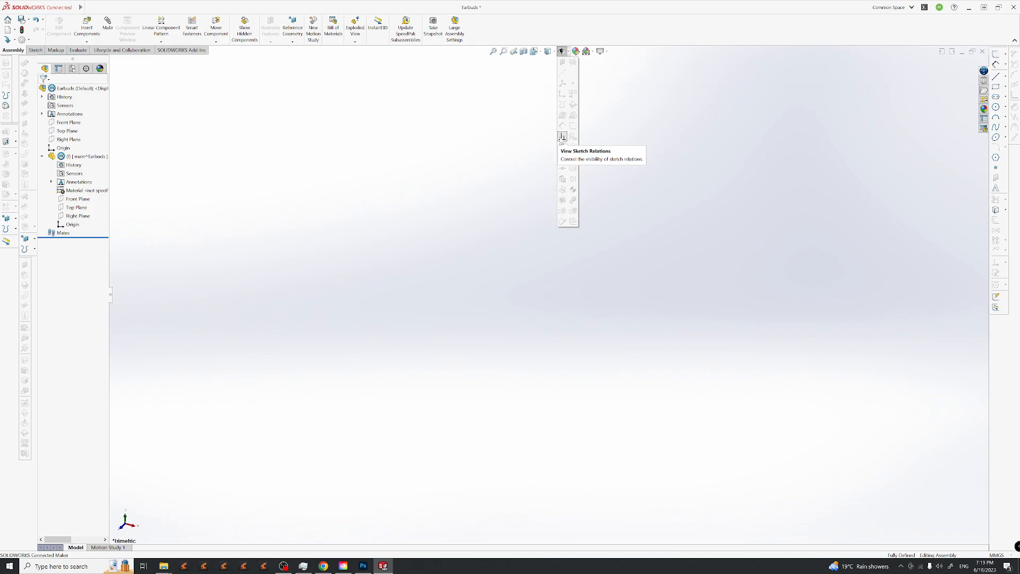
double_click(78, 158)
double_click(78, 159)
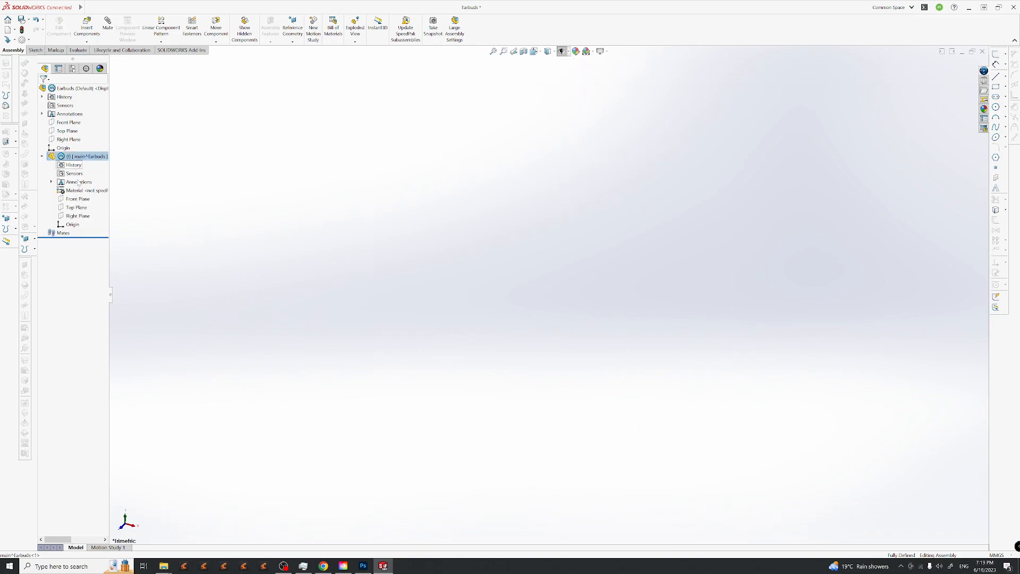
click(83, 201)
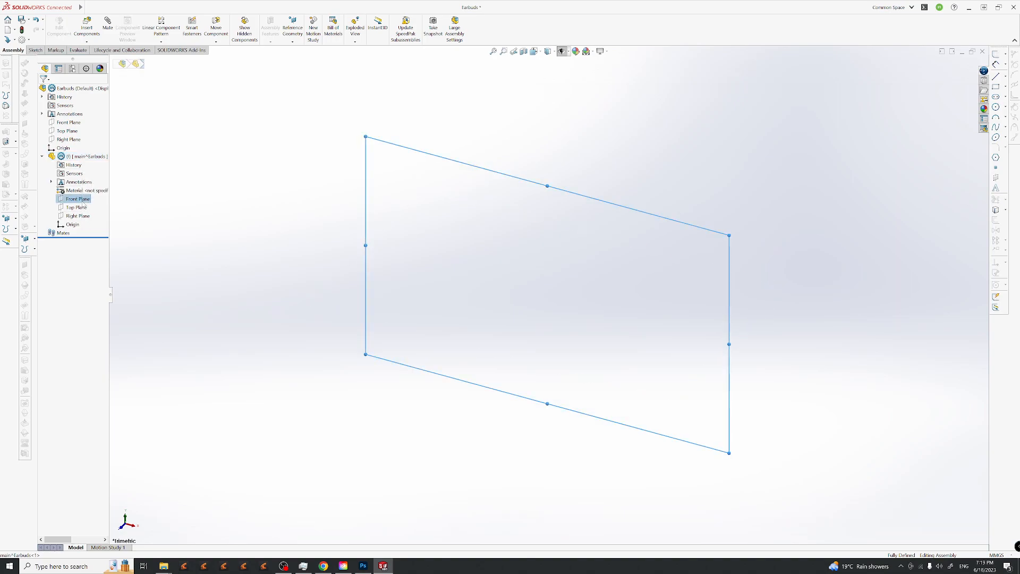
Start editing the main part in place within the Earbuds assembly.
right_click(74, 159)
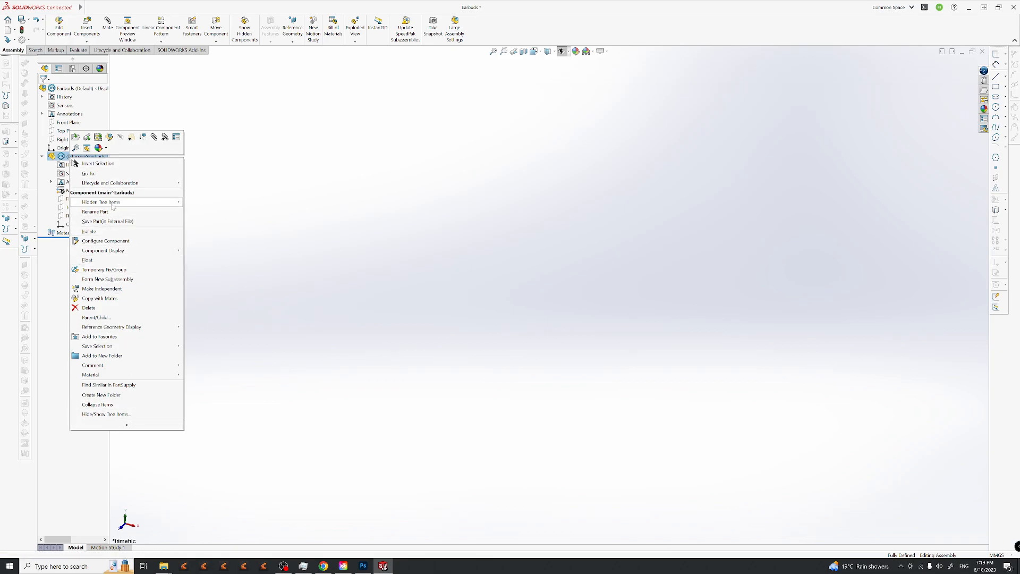
mouse_move(113, 207)
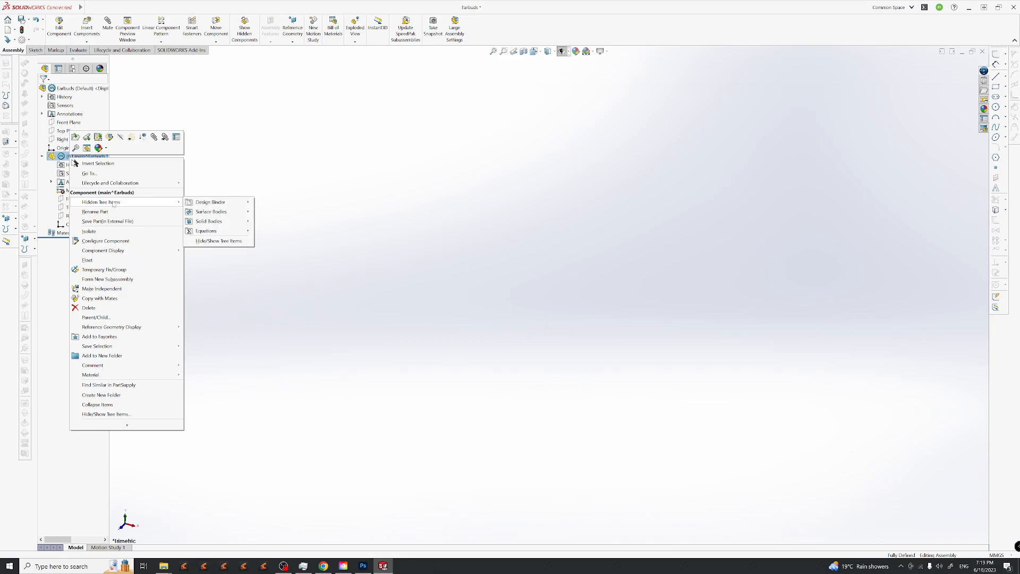
click(109, 137)
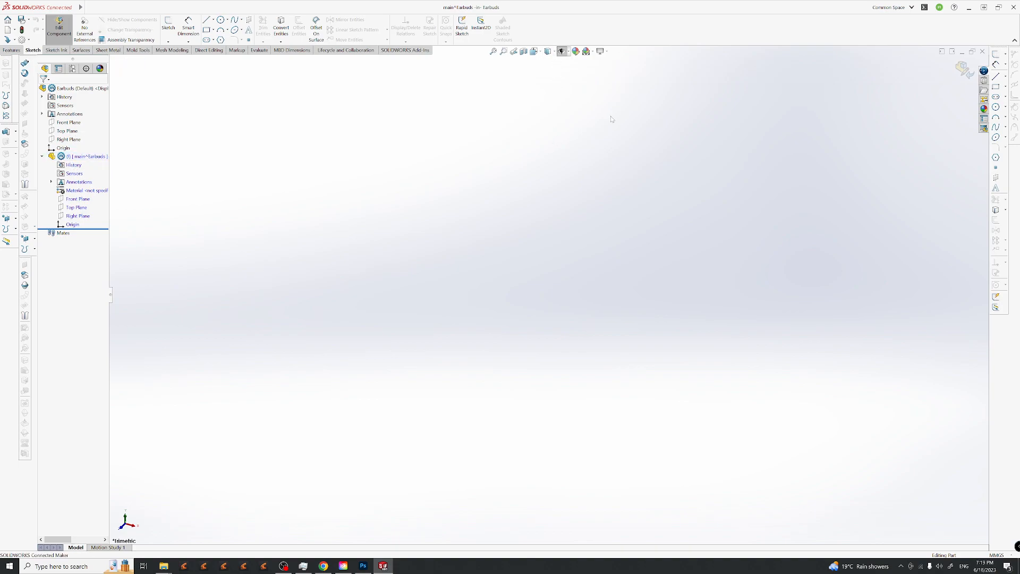
click(562, 51)
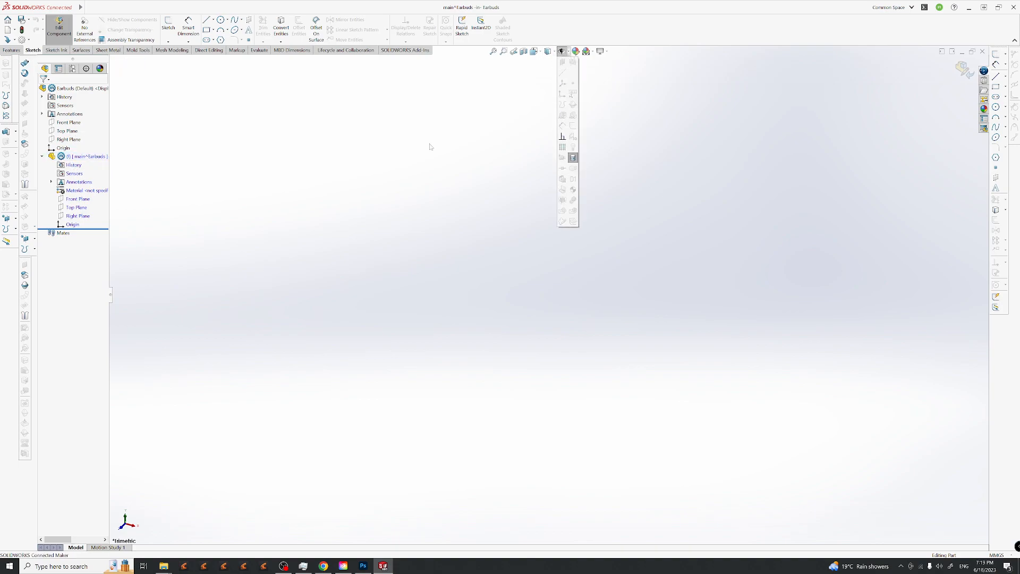
click(388, 146)
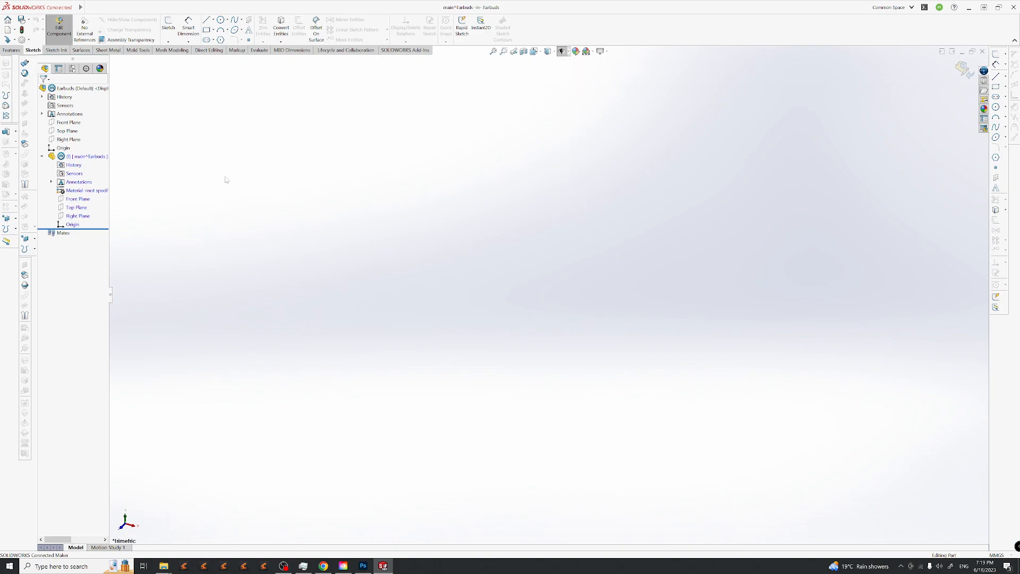
click(568, 52)
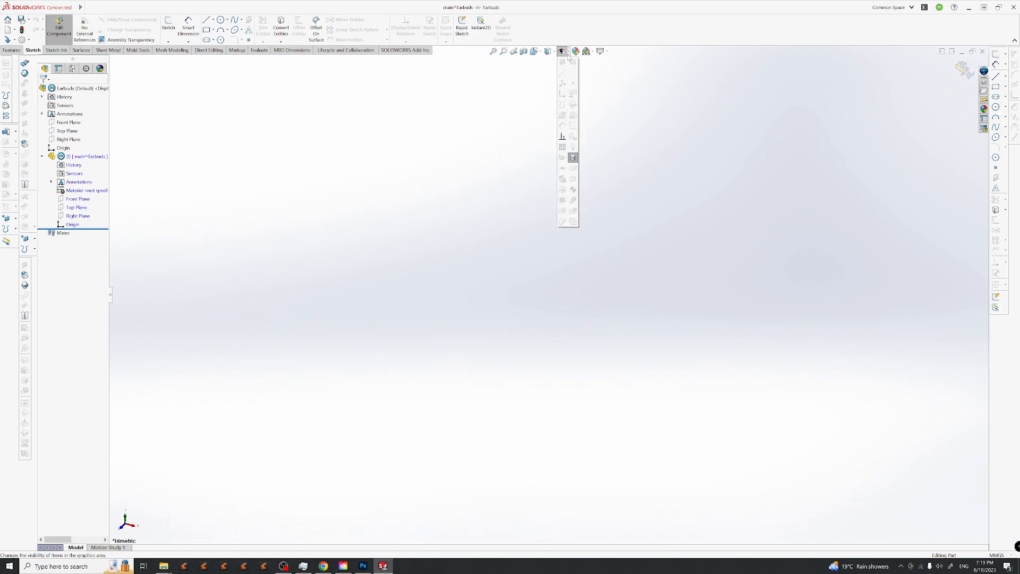
click(283, 194)
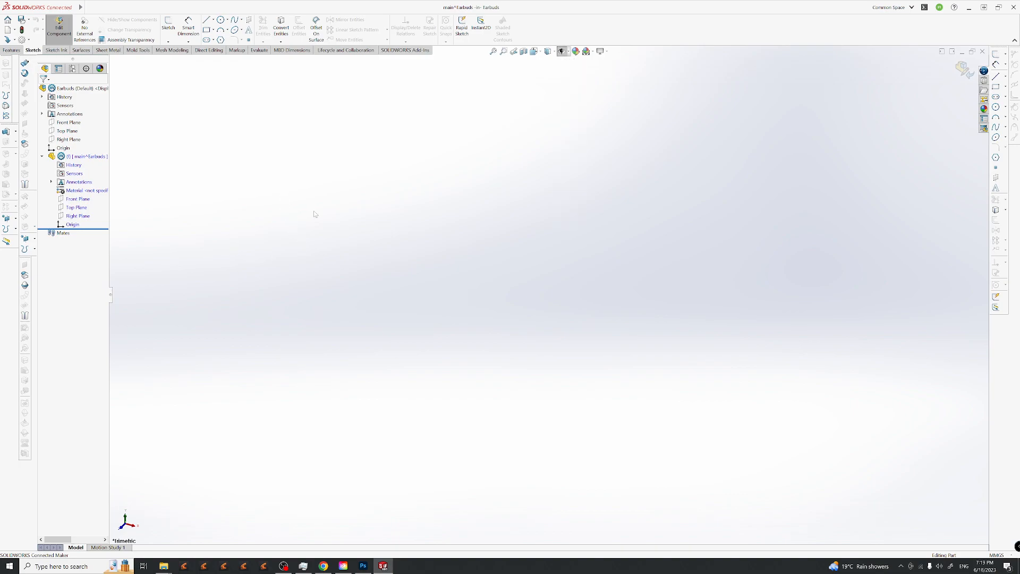
Create a sketch on the main part's Right Plane and turn on the grid display.
click(168, 27)
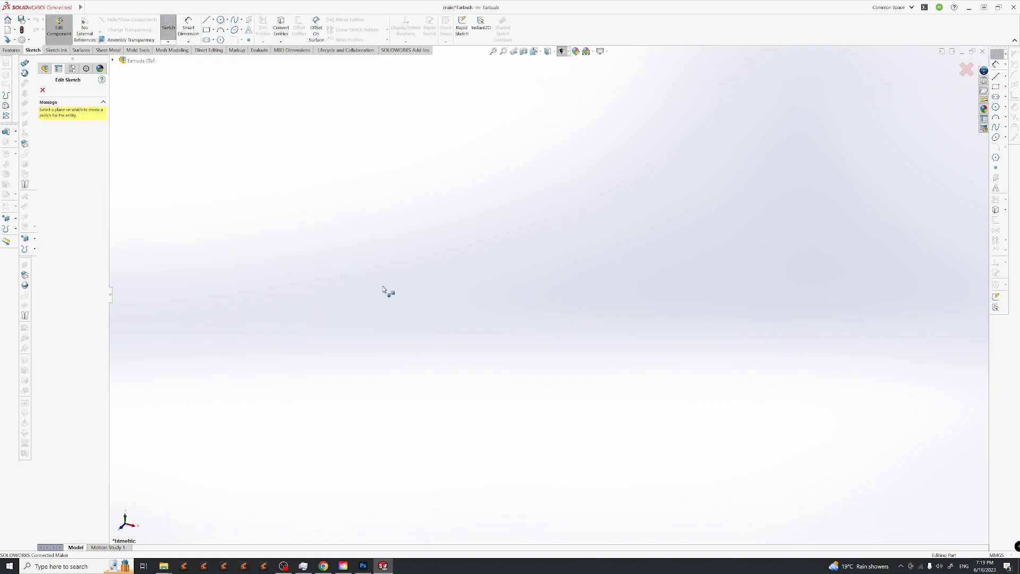
click(113, 60)
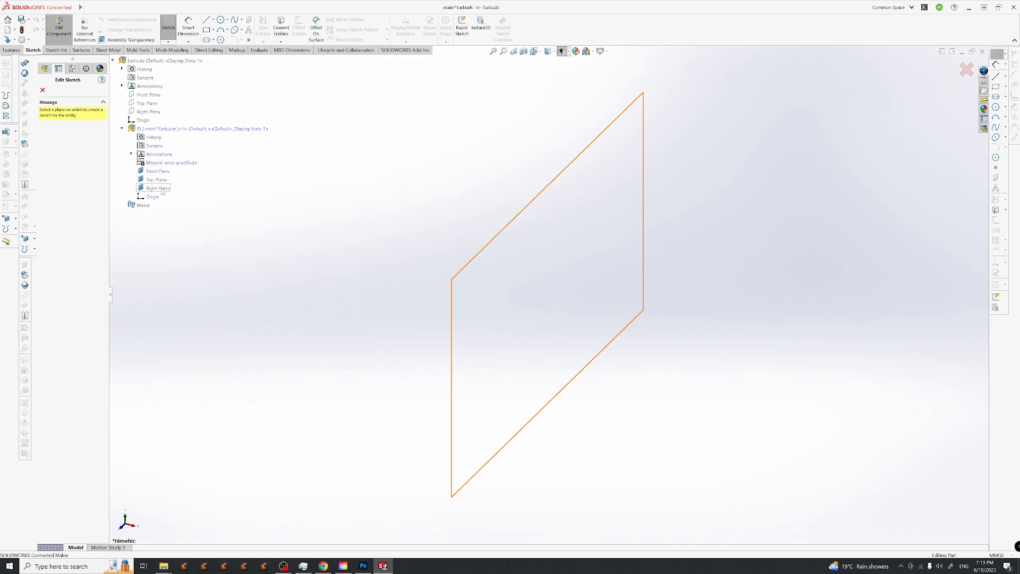
click(157, 188)
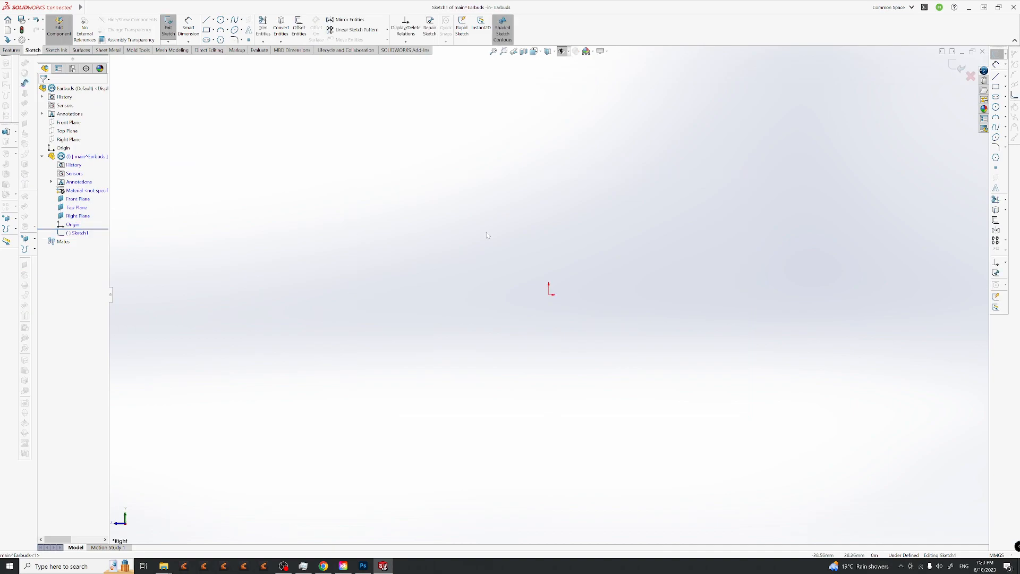
click(568, 52)
click(563, 148)
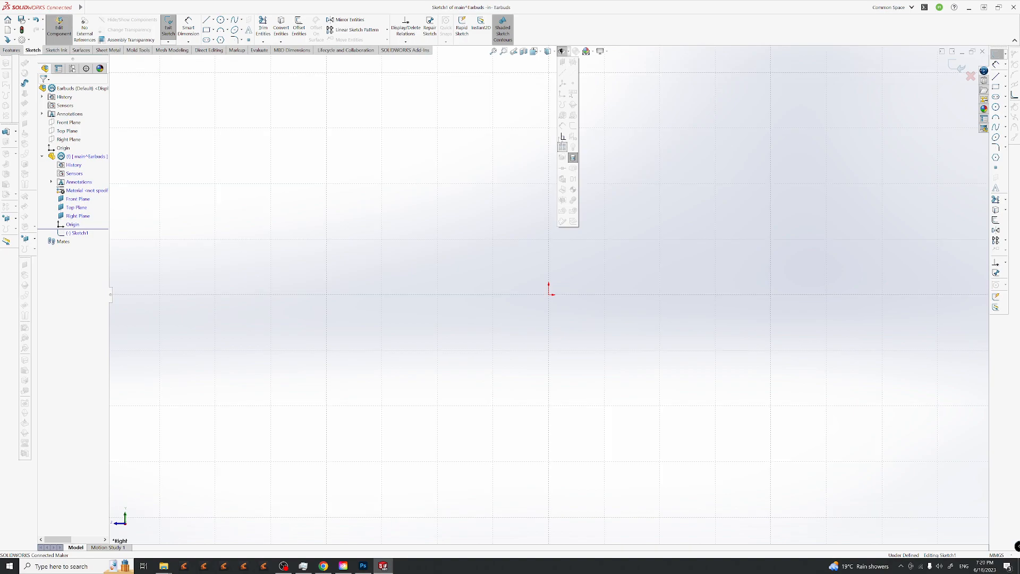
click(554, 52)
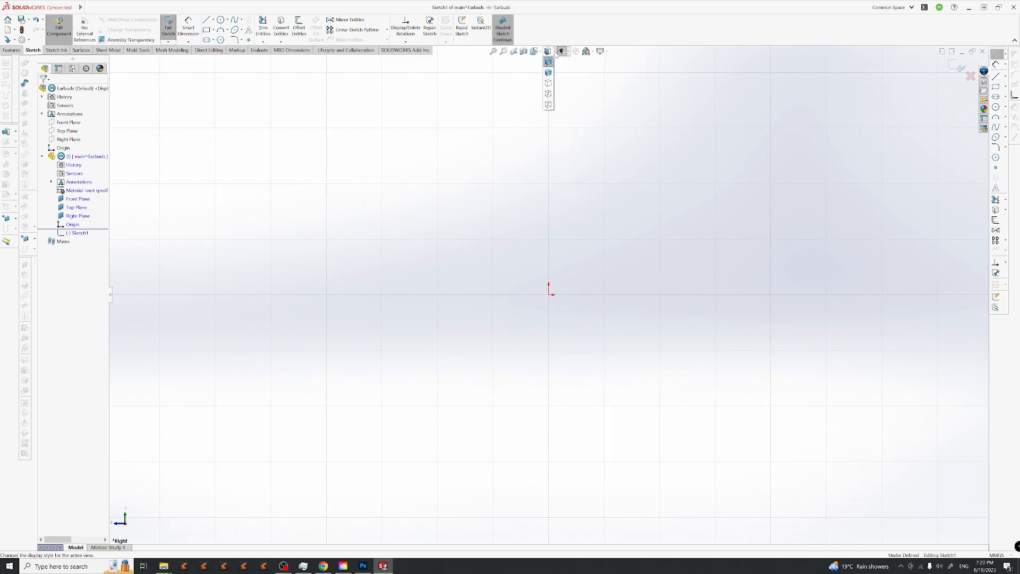
click(607, 51)
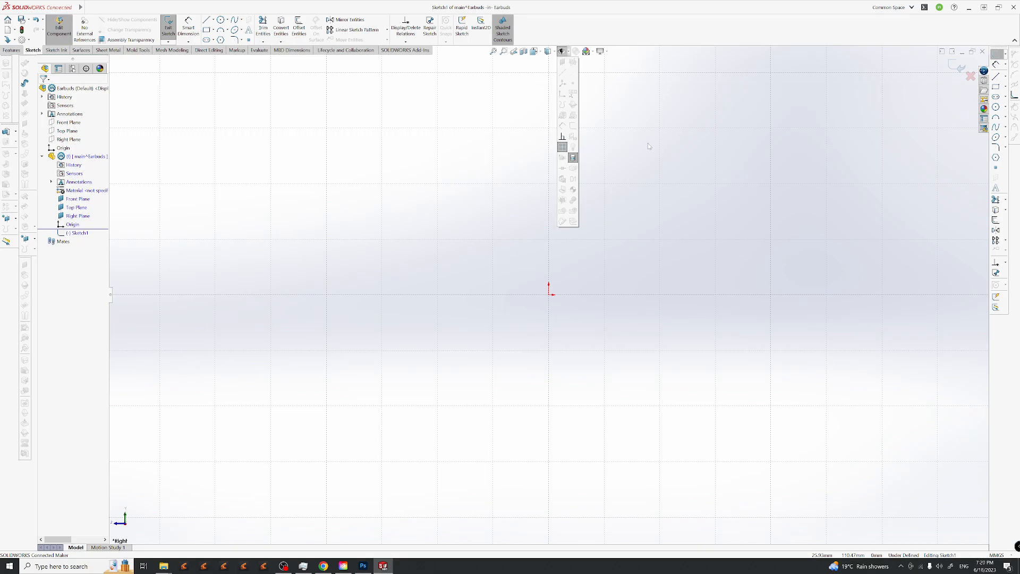
Orient the view normal to the new sketch, facing it from the Left view.
scroll(497, 270, up, 8)
scroll(497, 270, down, 7)
mouse_move(502, 276)
middle_down()
mouse_move(494, 264)
mouse_move(628, 273)
mouse_move(529, 327)
middle_up()
key(l)
right_drag(701, 325, 703, 310)
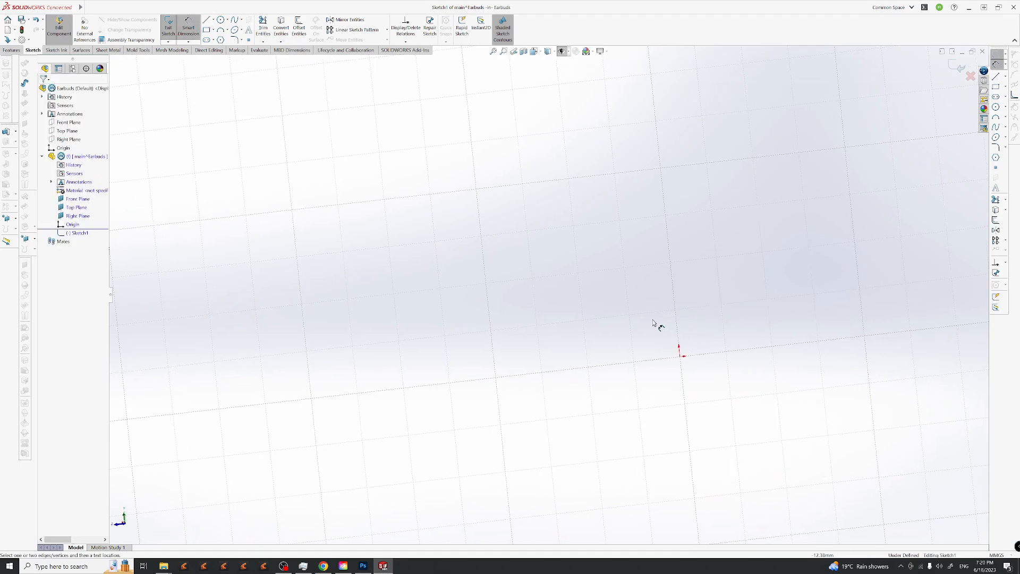
key(Escape)
key(space)
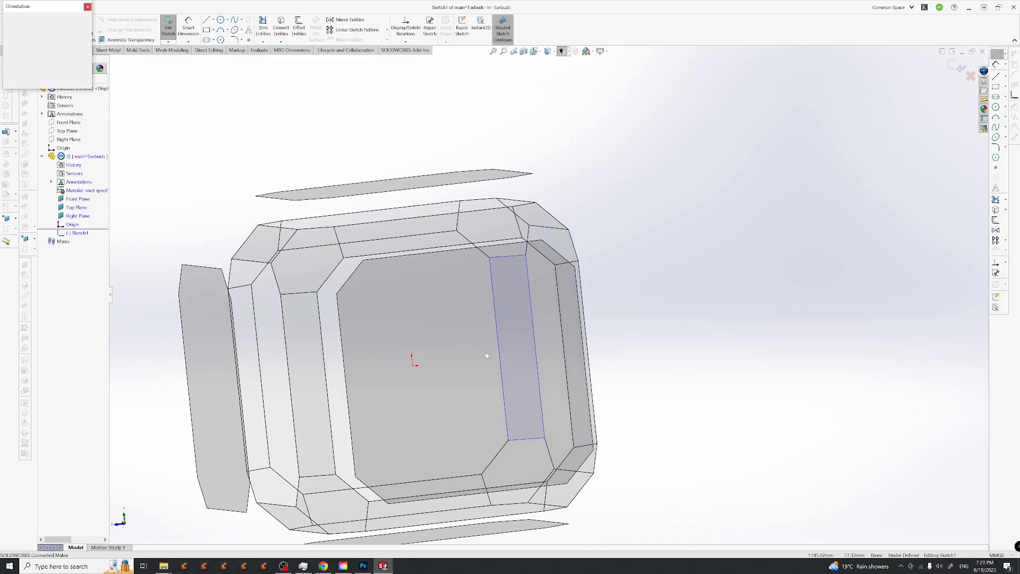
click(413, 358)
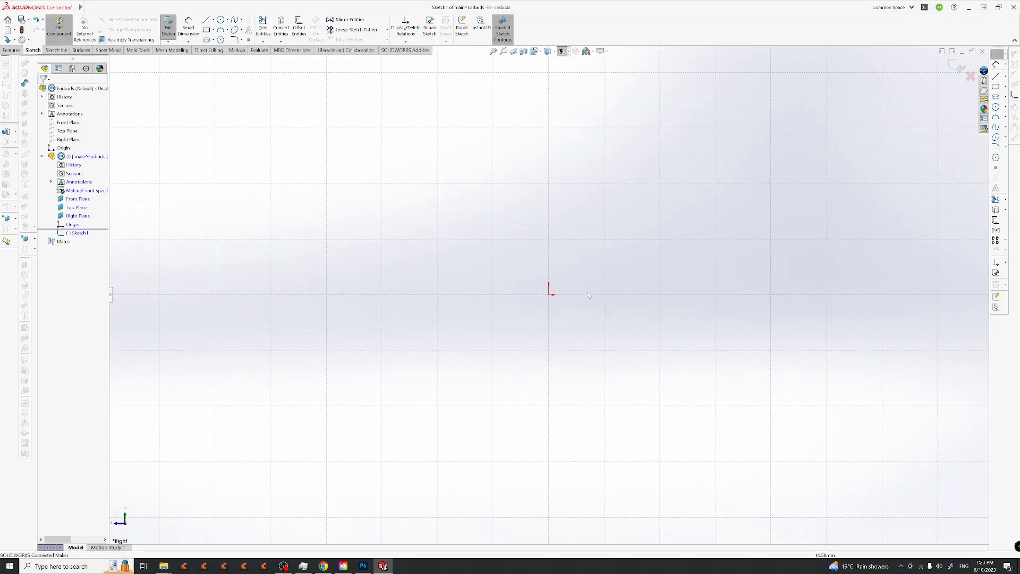
right_click(79, 233)
click(102, 225)
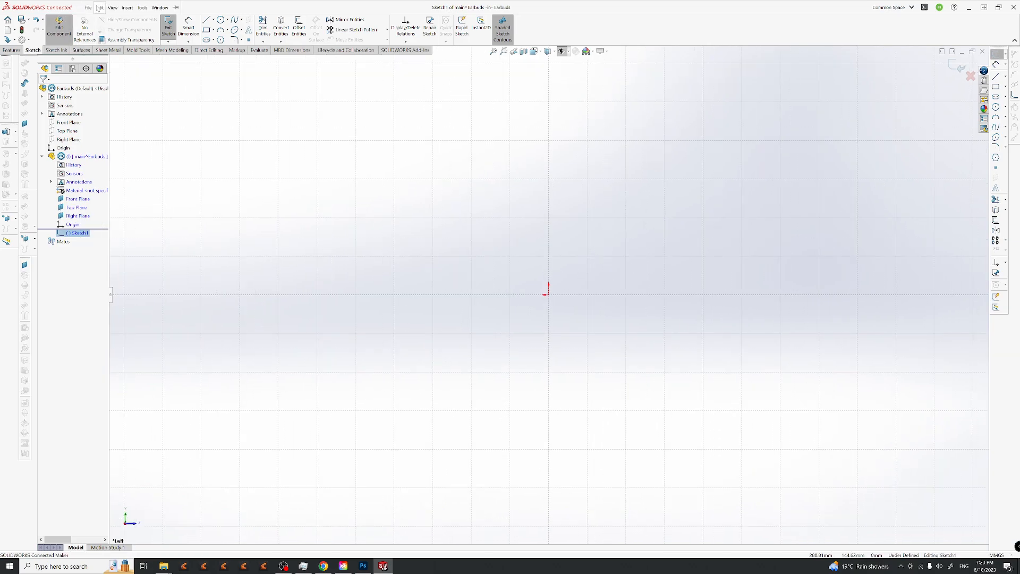
Start a Sketch Picture in the active sketch so that an image file can be chosen.
click(100, 7)
click(100, 7)
click(127, 8)
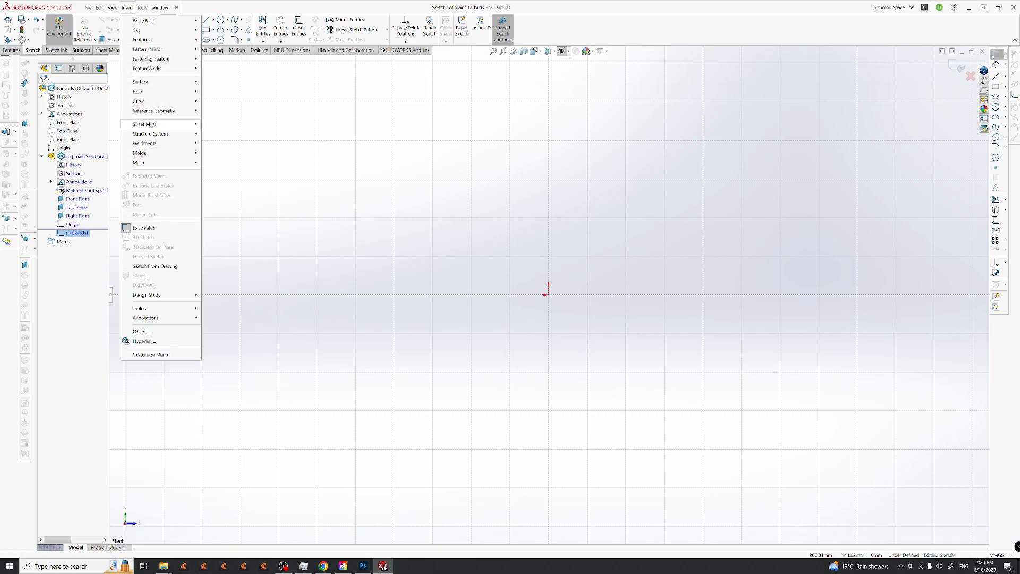
click(113, 6)
mouse_move(101, 9)
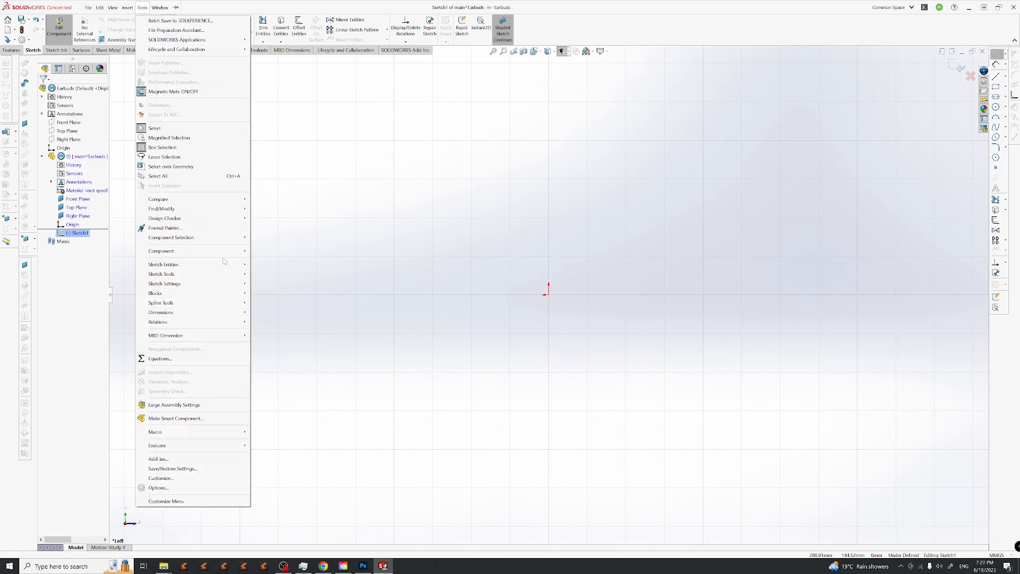
mouse_move(223, 275)
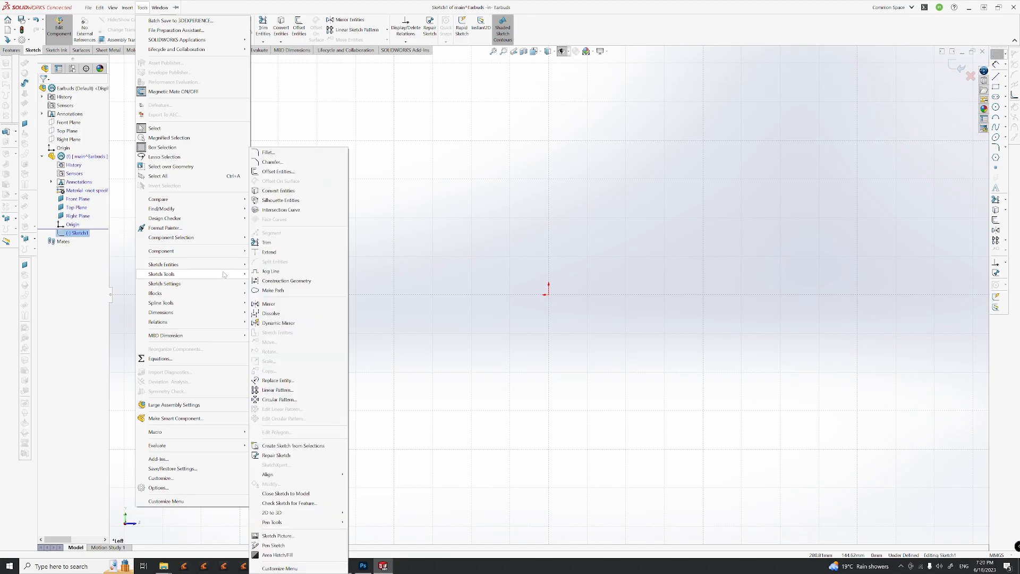
click(305, 537)
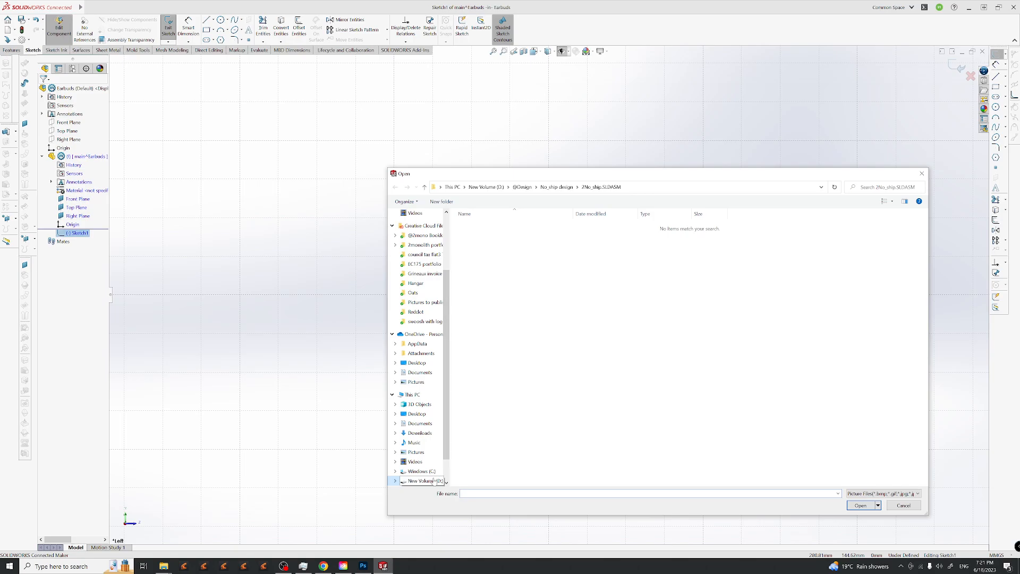
click(524, 189)
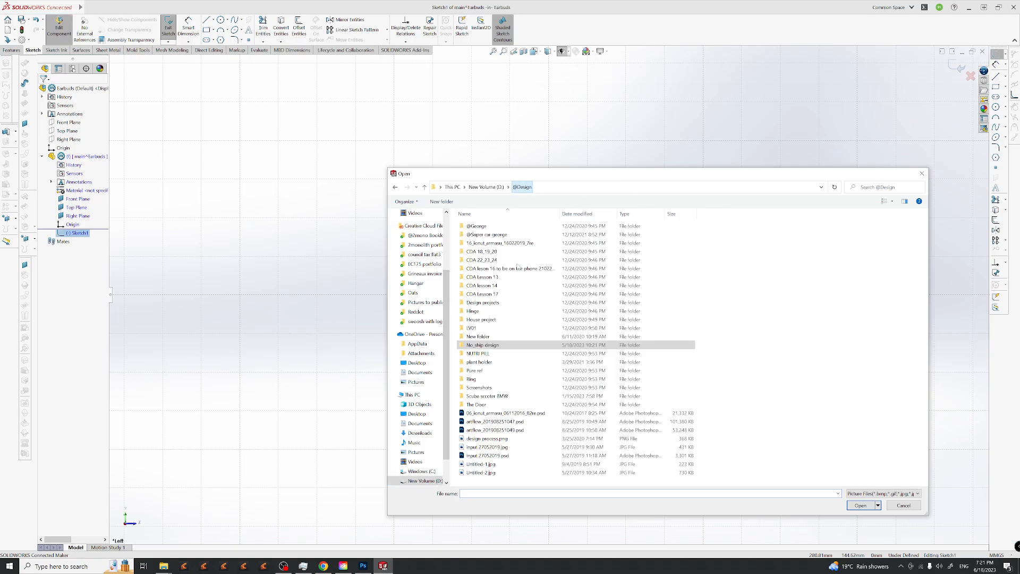
click(477, 189)
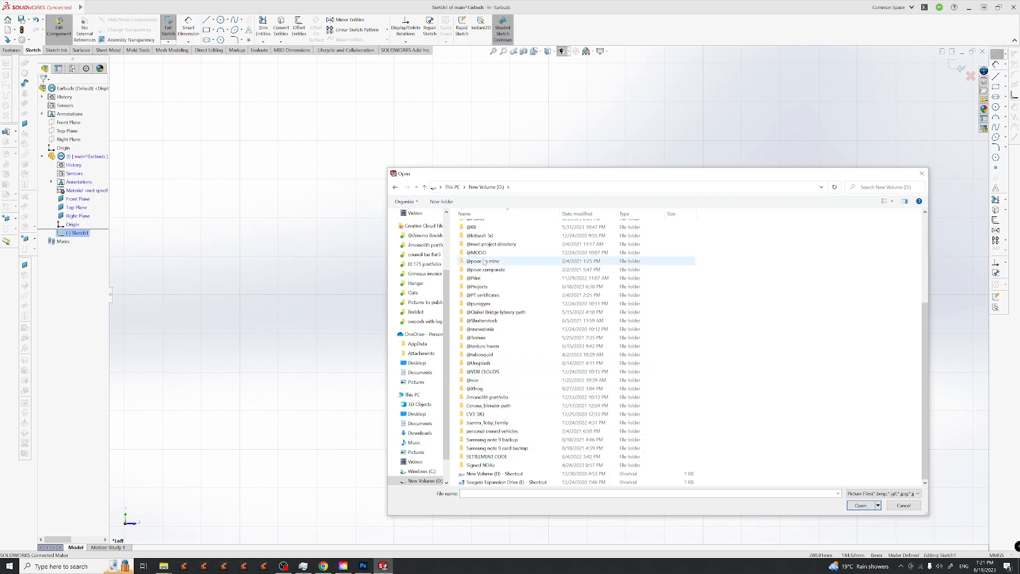
double_click(478, 287)
scroll(532, 419, down, 5)
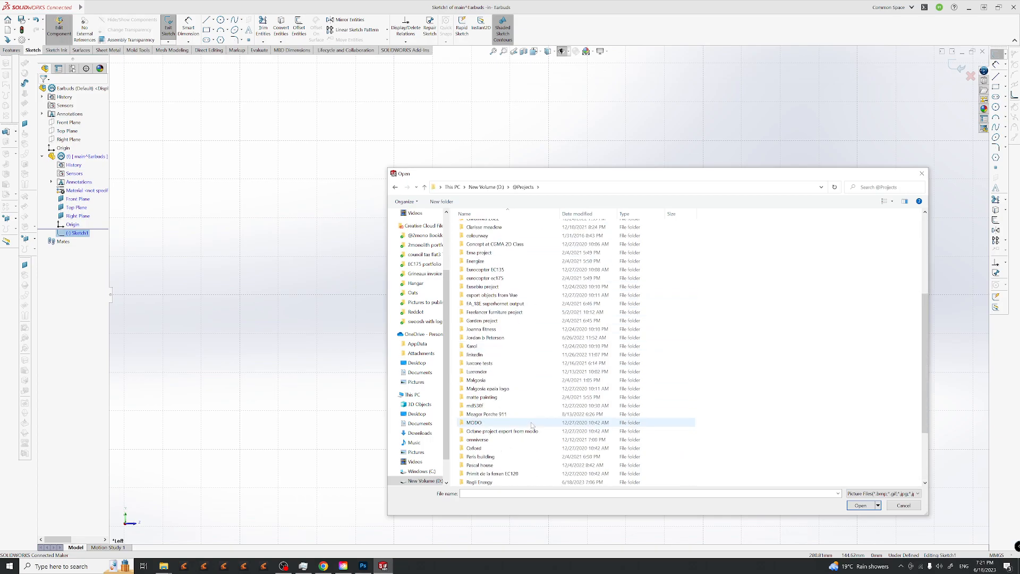
scroll(531, 425, down, 1)
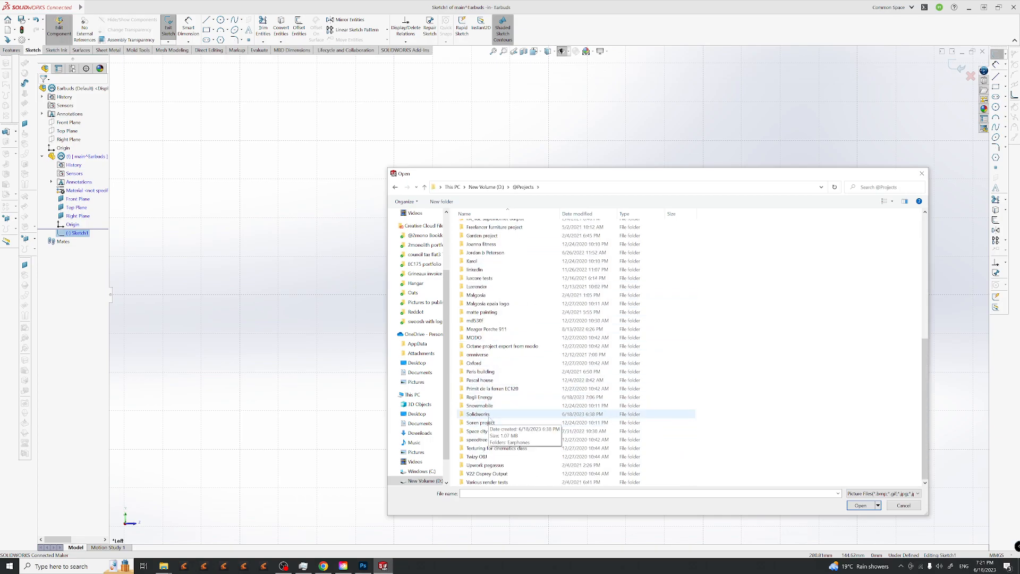
double_click(490, 420)
double_click(490, 240)
click(489, 240)
click(860, 506)
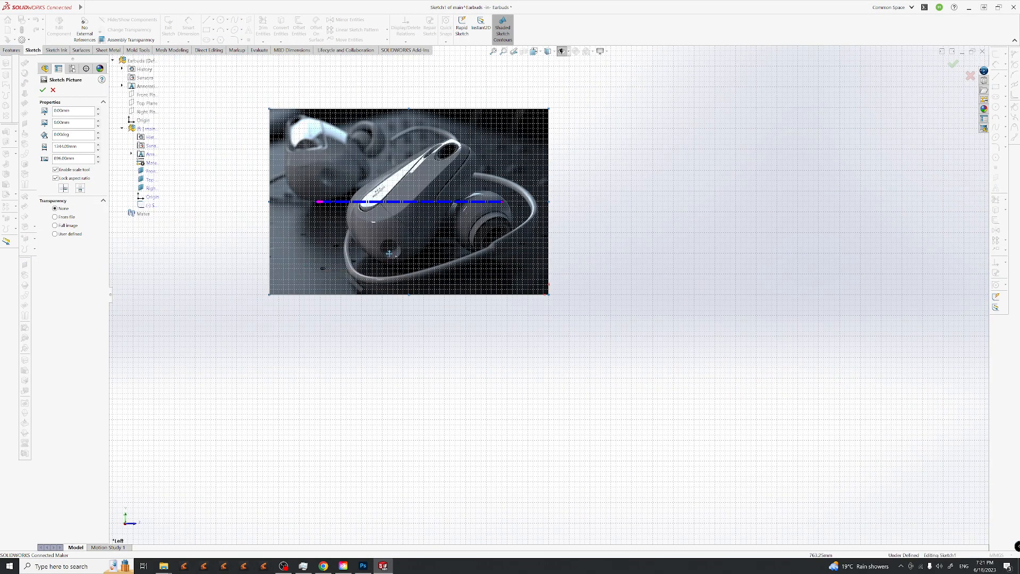
Shift the sketch picture slightly to about 11.5 mm and 6.2 mm from the origin and accept its placement.
mouse_move(468, 244)
mouse_down()
mouse_move(577, 233)
mouse_move(468, 234)
mouse_move(468, 244)
mouse_move(409, 231)
mouse_up()
drag(548, 295, 530, 285)
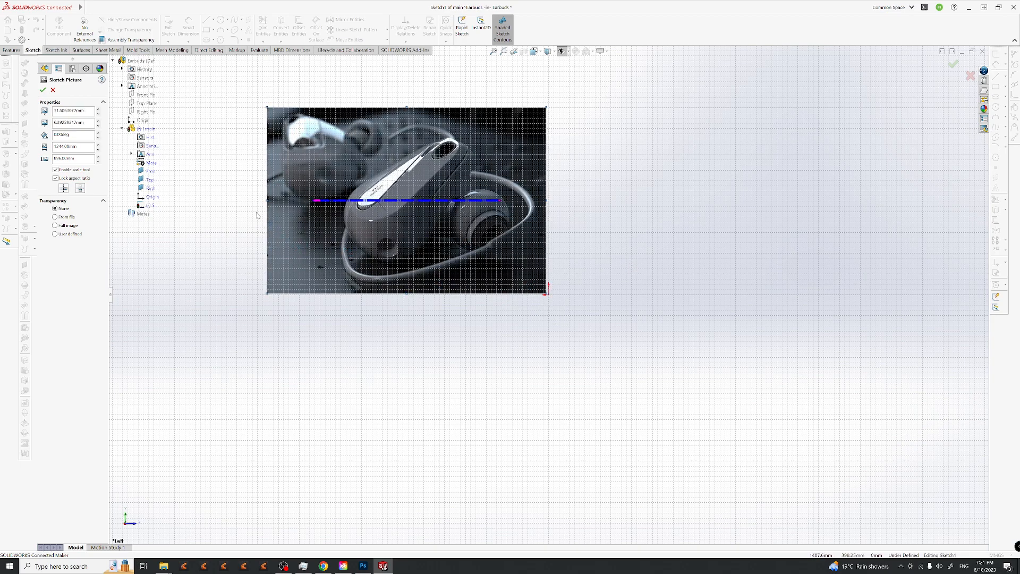
click(44, 90)
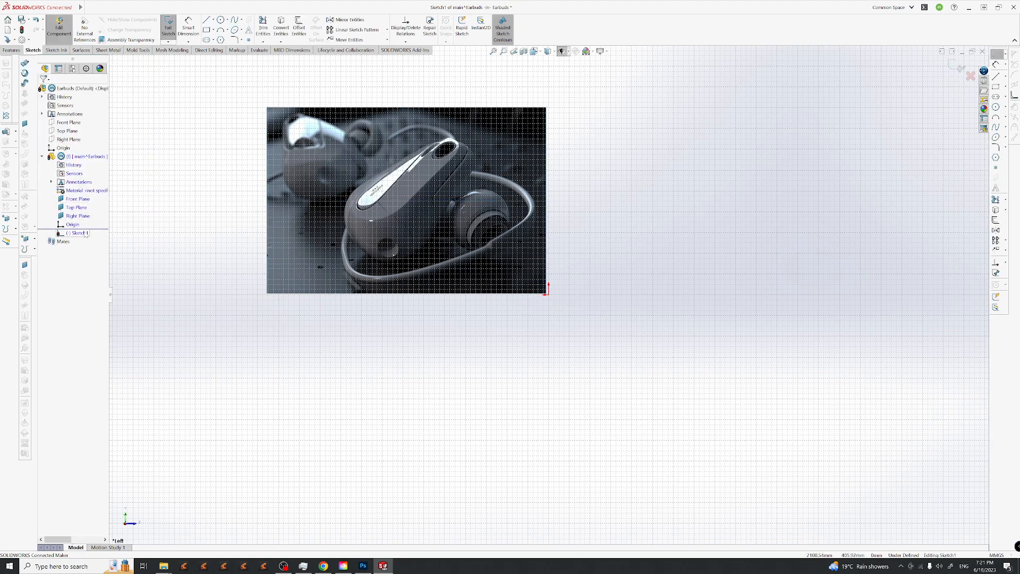
Sketch a corner rectangle about 937 by 426 mm over the lower part of the picture, ending near the origin.
click(997, 87)
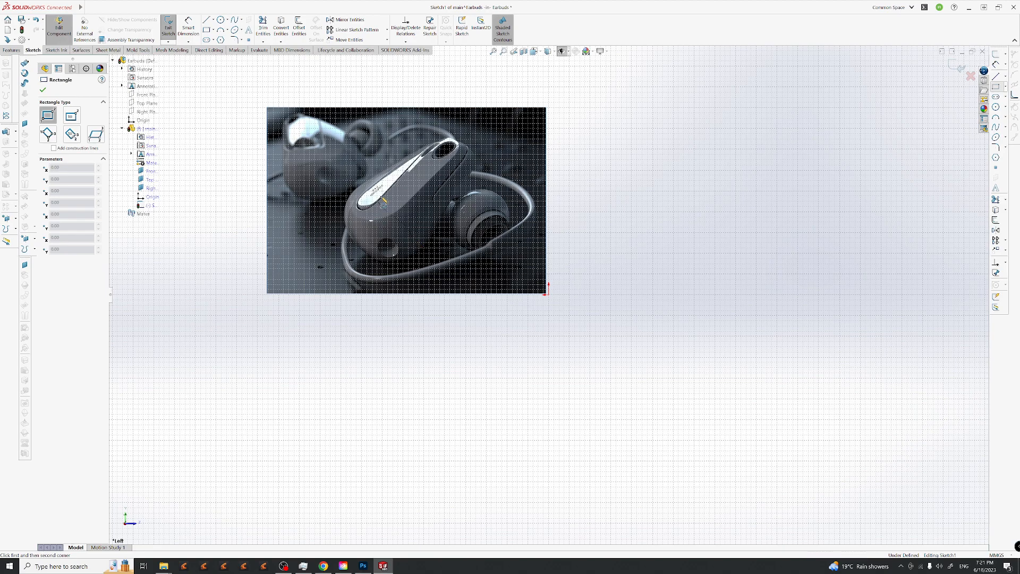
click(343, 200)
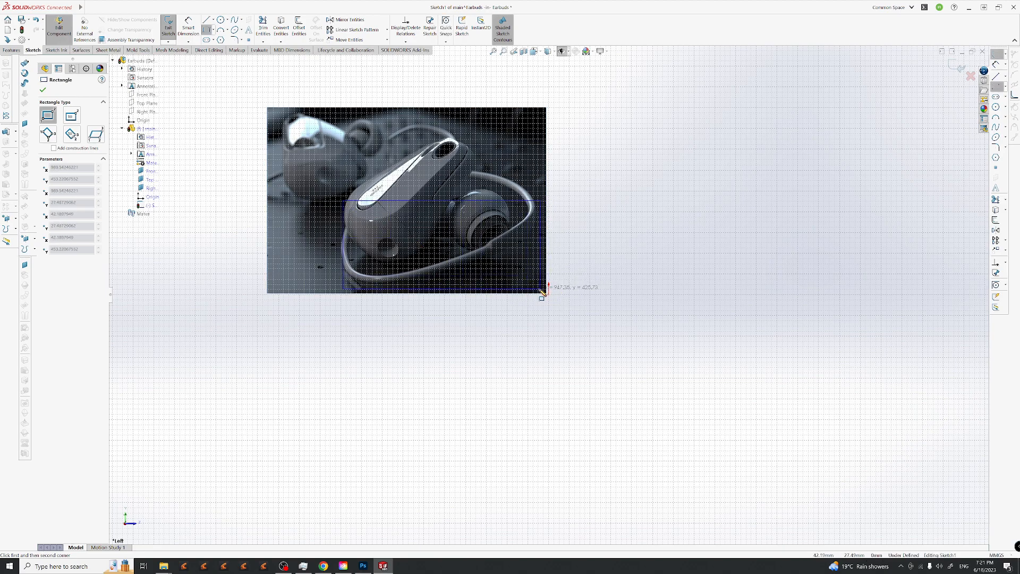
click(541, 289)
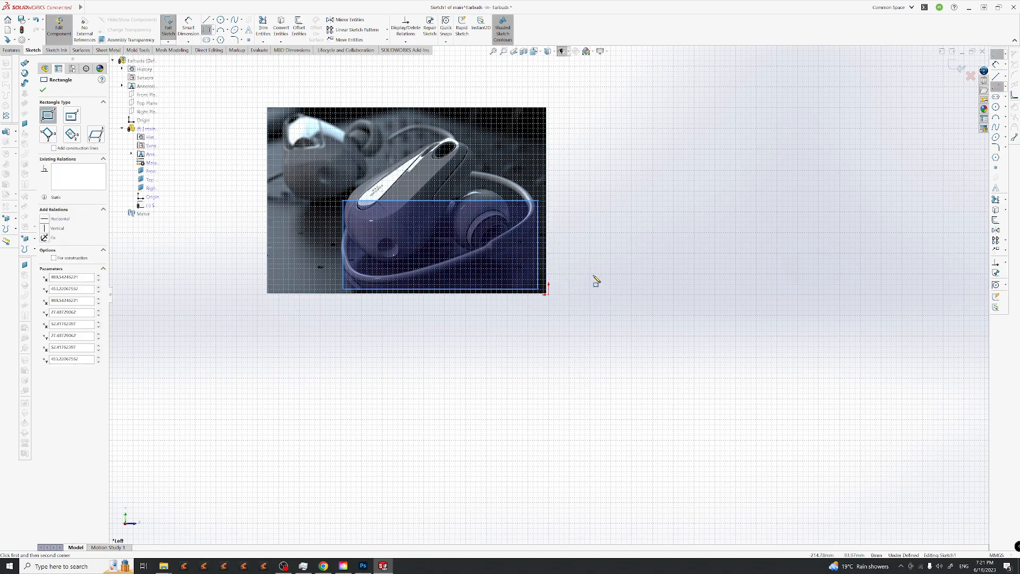
right_click(597, 246)
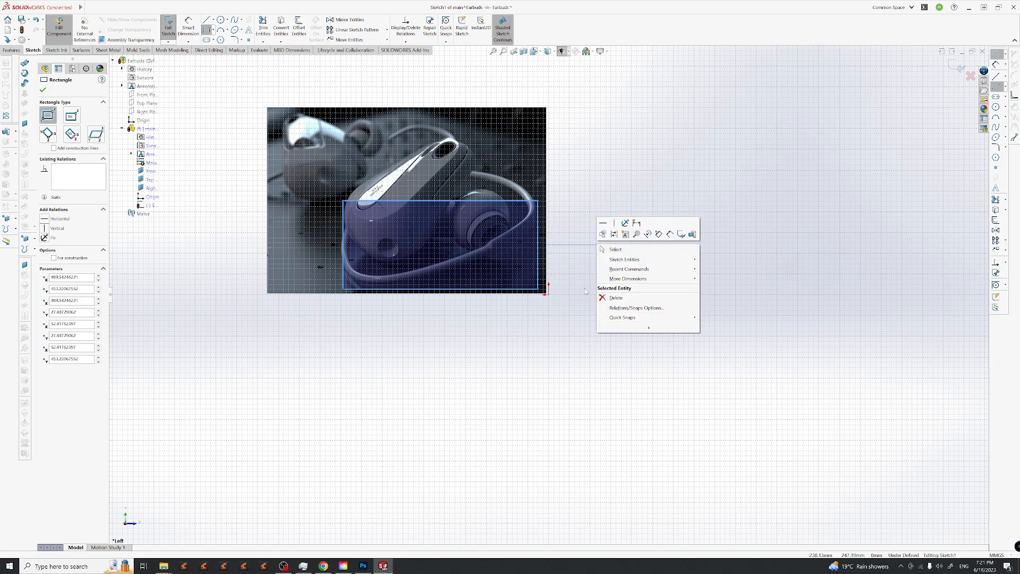
key(Escape)
key(Escape)
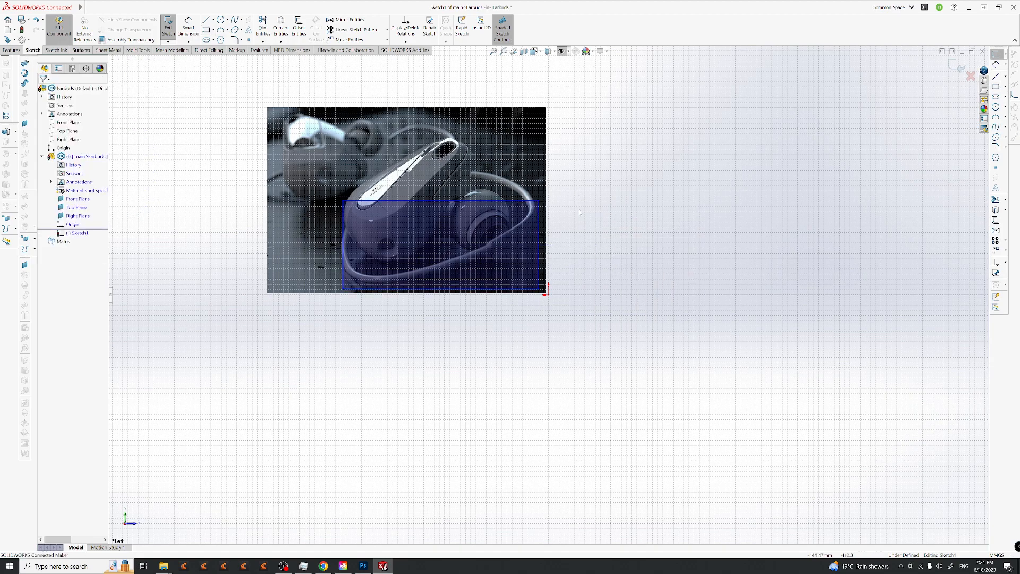
Dimension the rectangle's vertical side nearest the origin and set it to 40 mm.
click(539, 241)
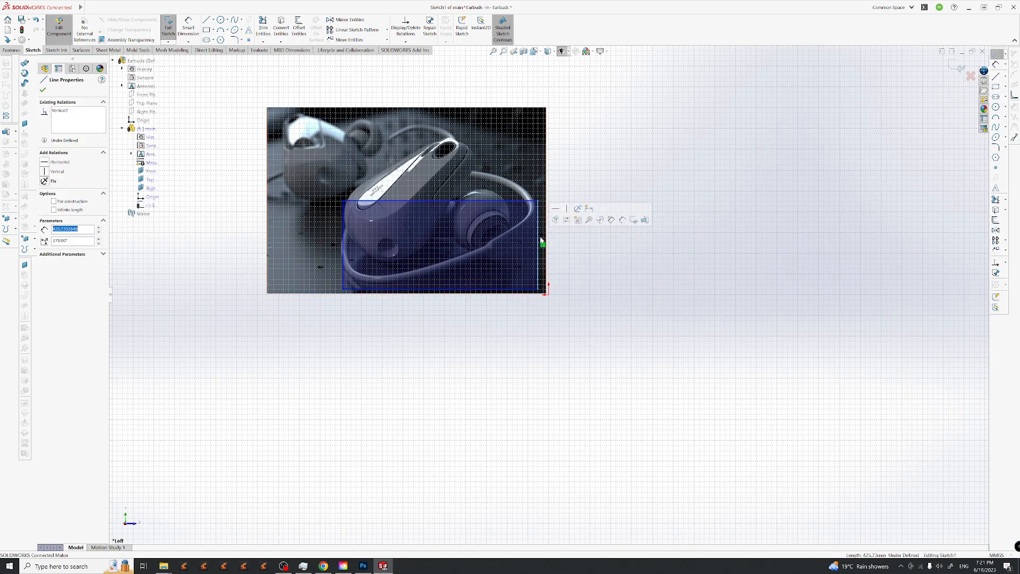
click(622, 220)
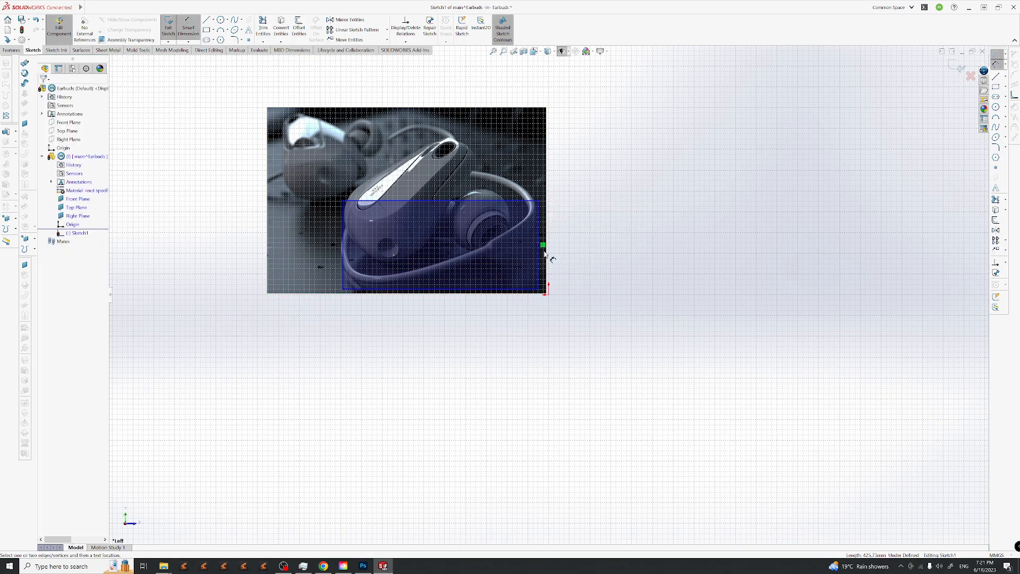
click(539, 261)
click(596, 237)
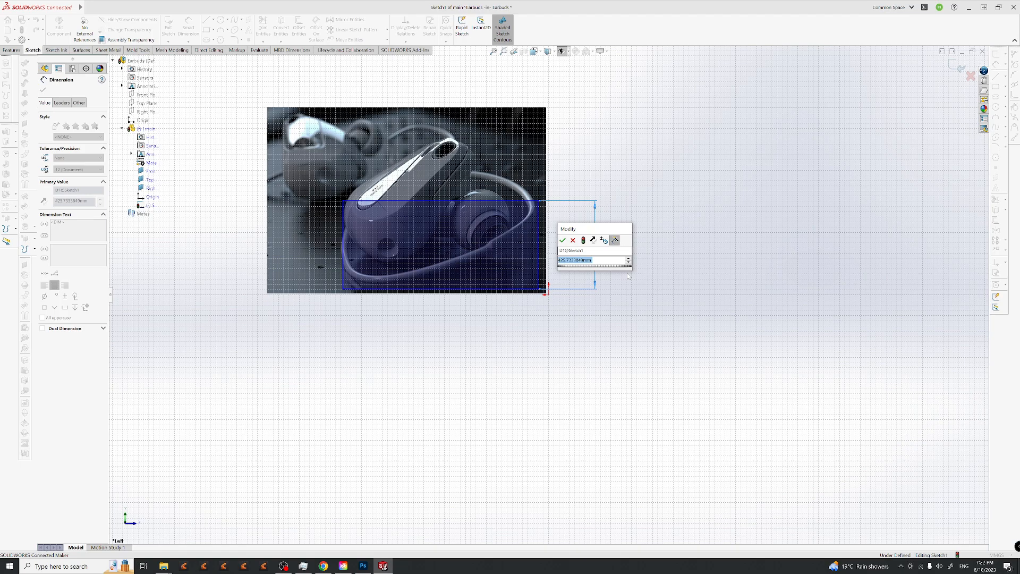
text(40)
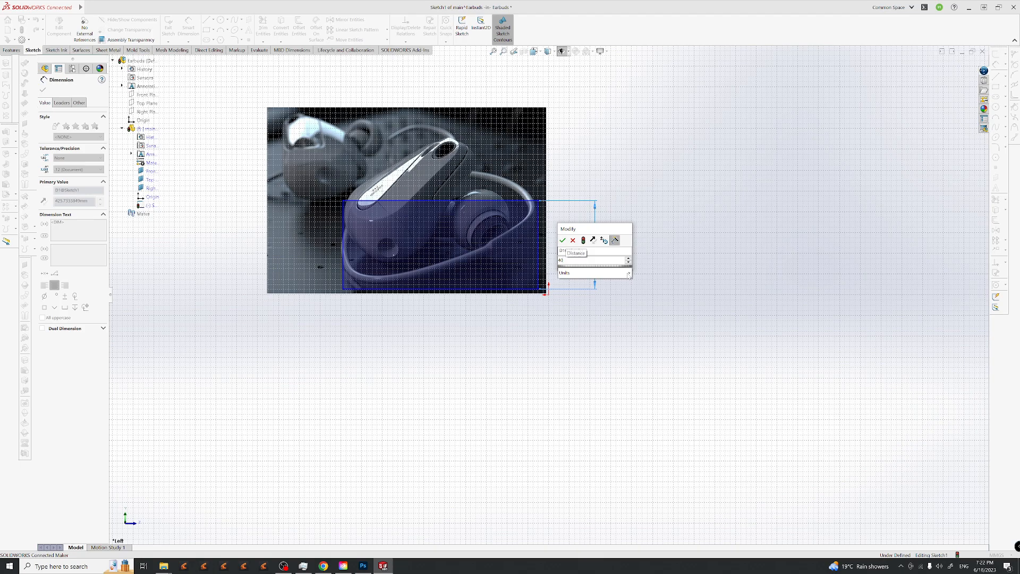
mouse_move(629, 274)
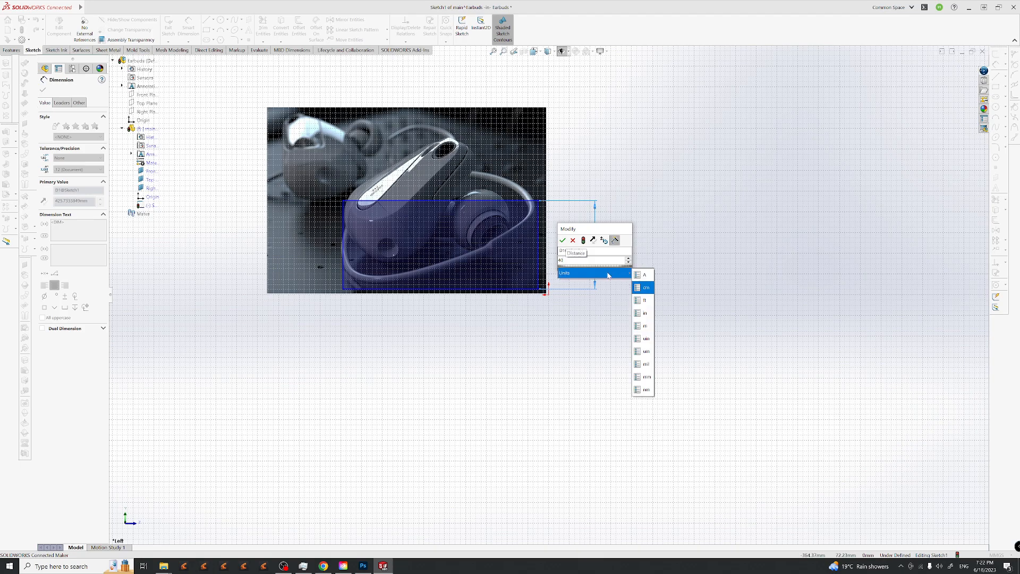
key(Return)
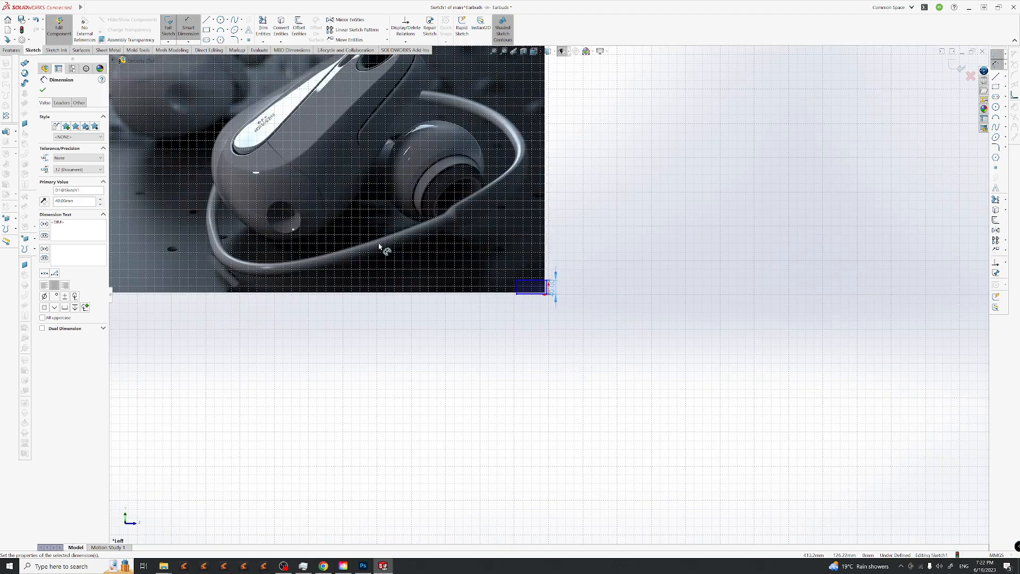
scroll(468, 265, up, 3)
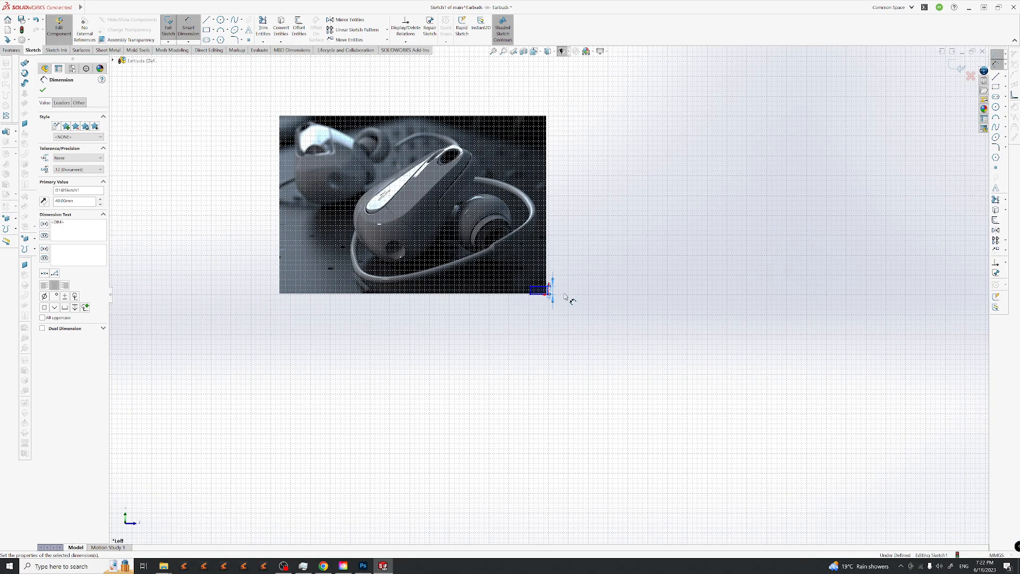
scroll(532, 297, down, 4)
scroll(543, 297, down, 3)
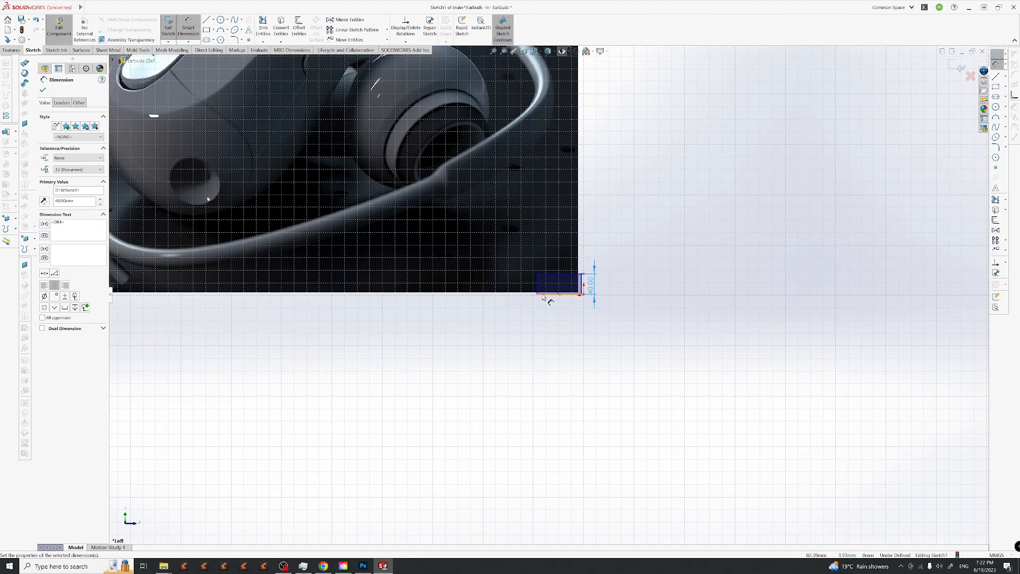
click(704, 273)
Scale the sketch picture down to about 79.5 by 53 mm so it is comparable to the 40 mm high rectangle.
scroll(631, 295, up, 5)
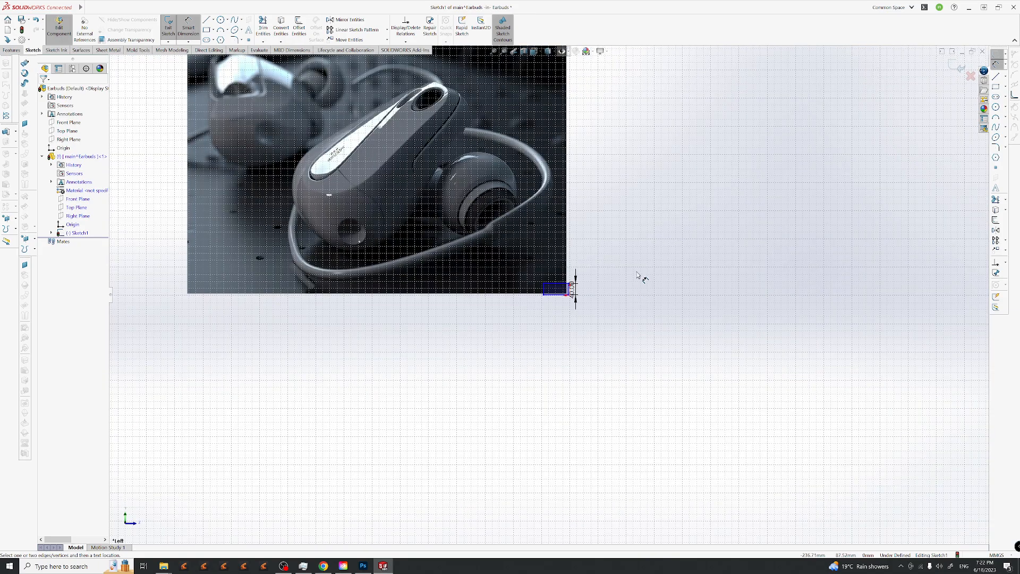
scroll(552, 291, up, 3)
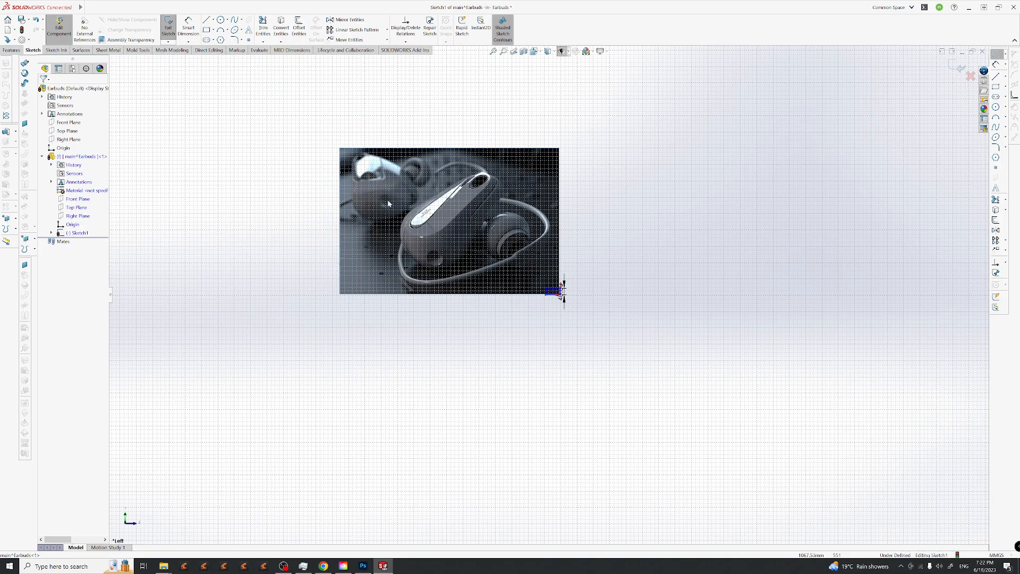
click(390, 212)
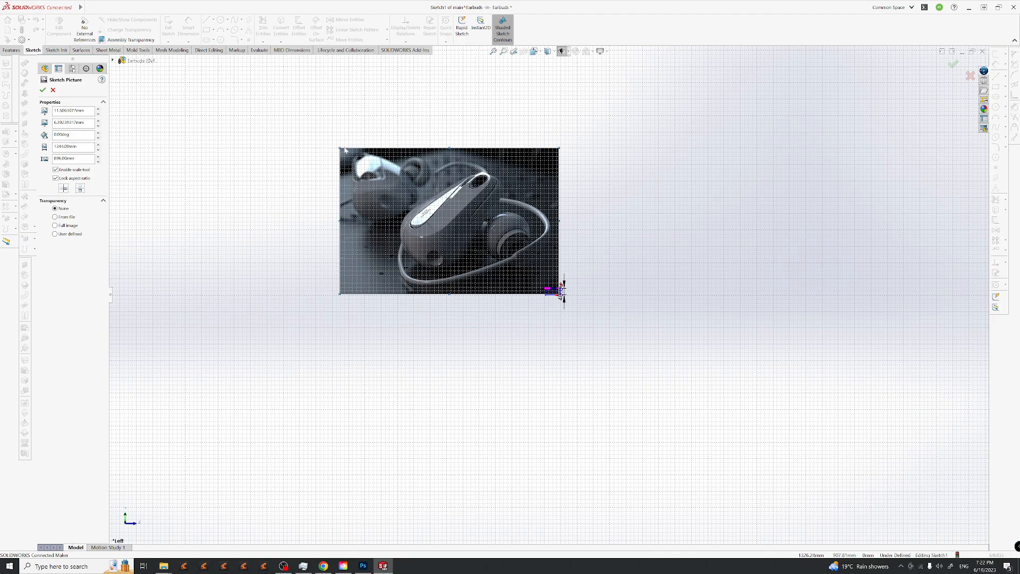
drag(340, 148, 529, 274)
scroll(573, 300, down, 3)
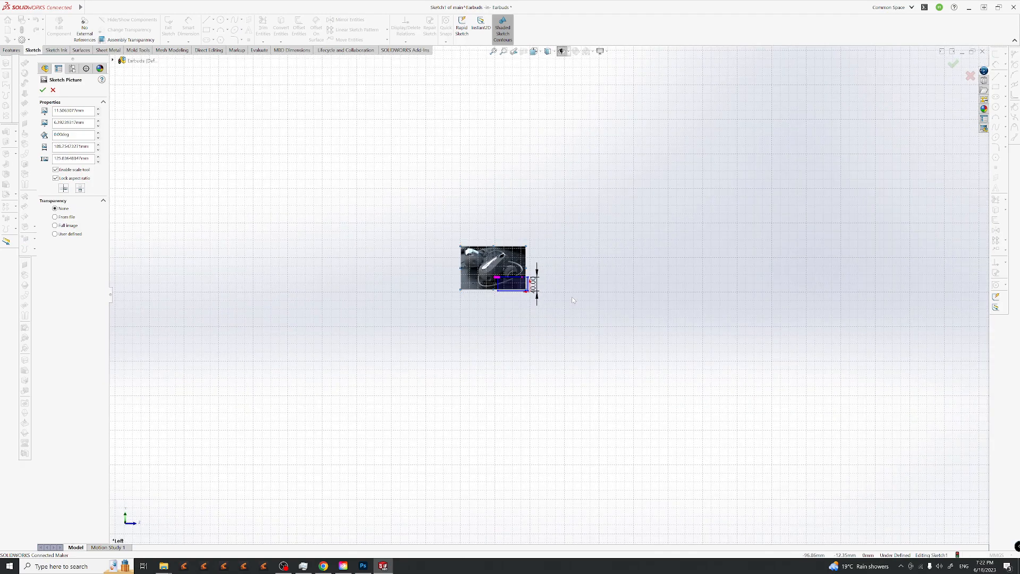
scroll(473, 259, down, 3)
drag(432, 218, 549, 303)
scroll(571, 330, down, 3)
scroll(571, 329, down, 2)
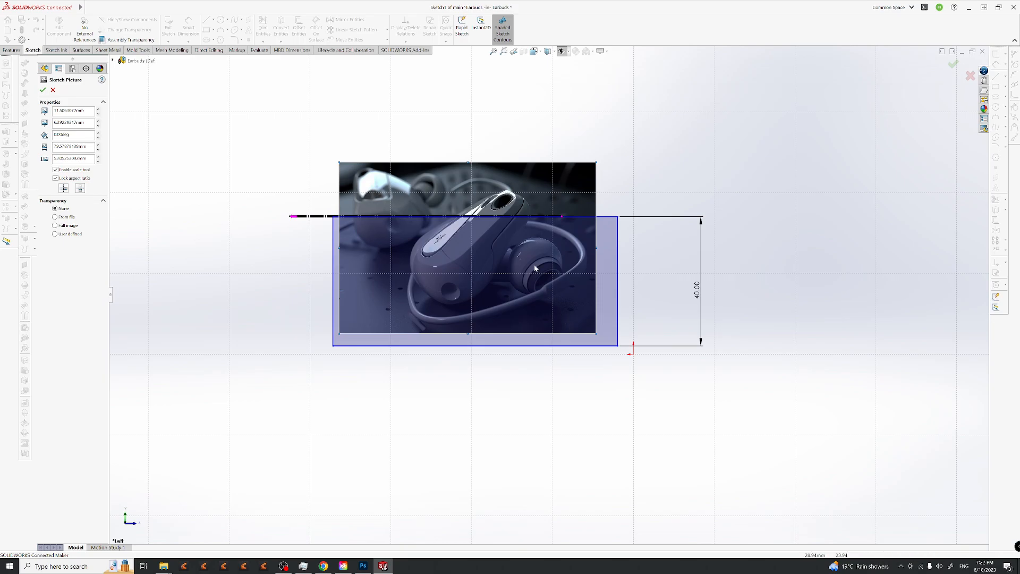
Enlarge the picture to about 101 by 67 mm and position it so the front earbud fits the rectangle's height.
mouse_move(494, 205)
mouse_down()
mouse_move(532, 215)
mouse_move(519, 216)
mouse_up()
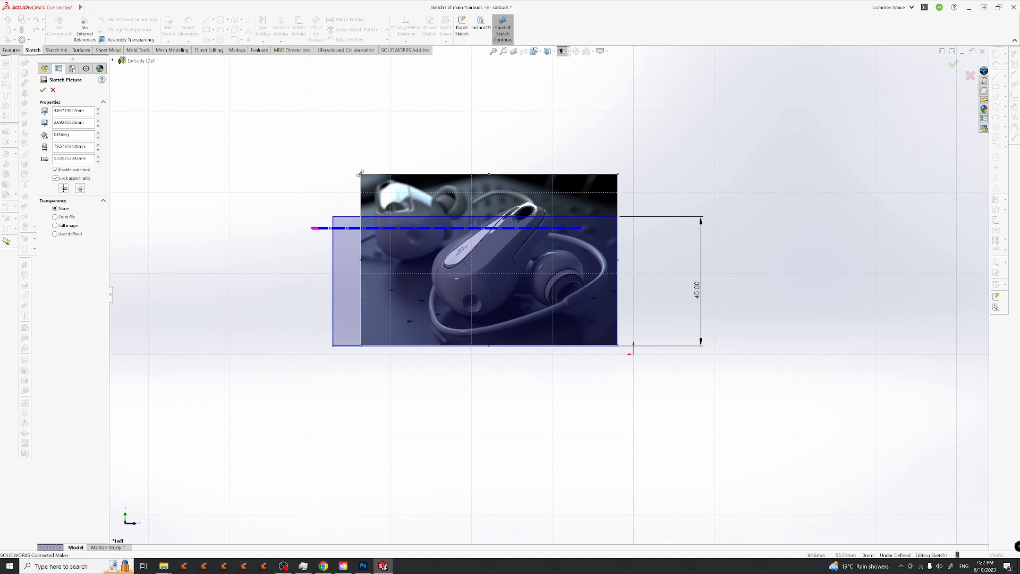
mouse_move(360, 175)
mouse_down()
mouse_move(424, 229)
mouse_move(351, 186)
mouse_move(366, 209)
mouse_move(288, 207)
mouse_up()
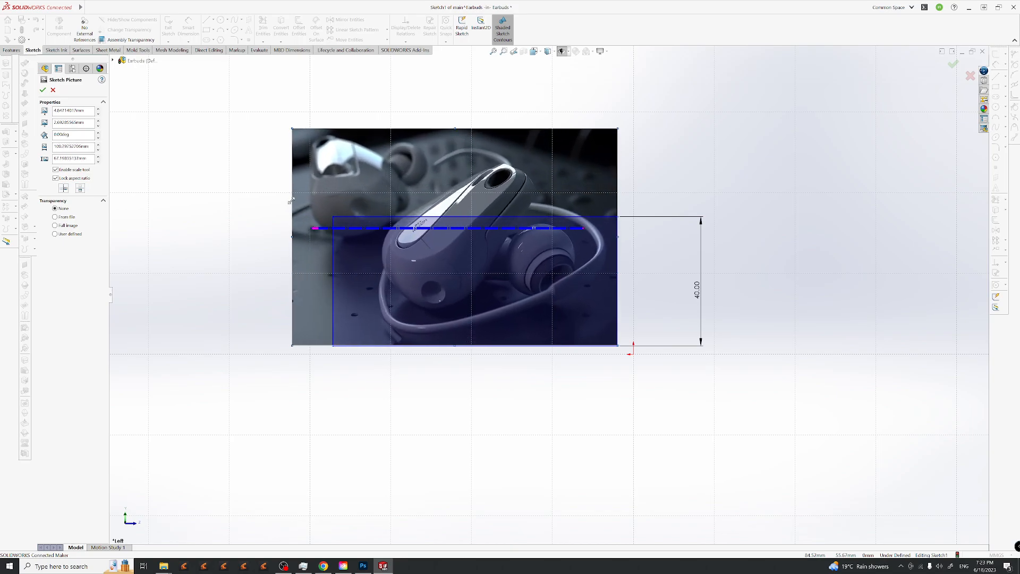
mouse_move(522, 190)
mouse_down()
mouse_move(522, 240)
mouse_move(516, 226)
mouse_up()
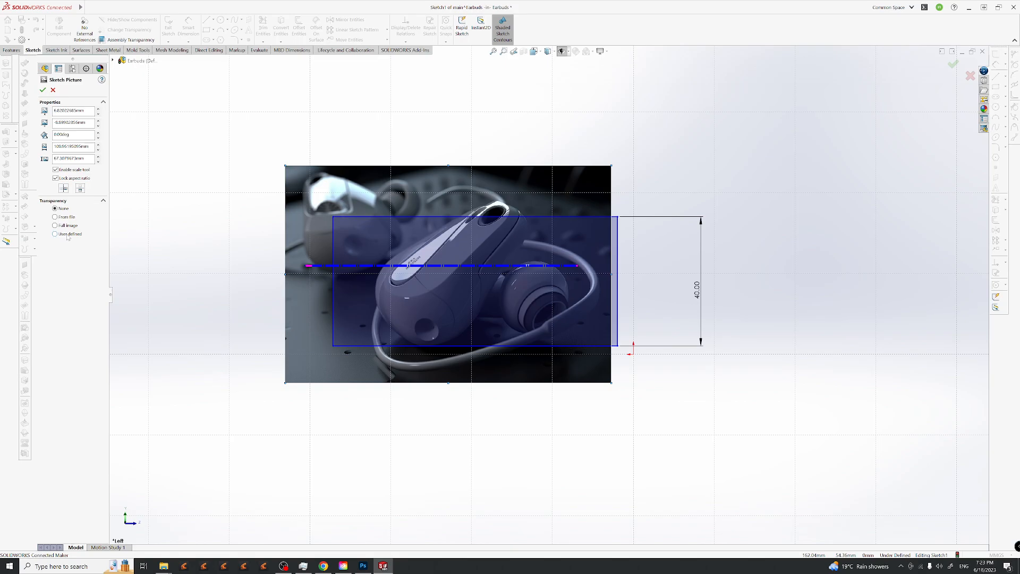
Flip the sketch picture horizontally.
right_click(452, 206)
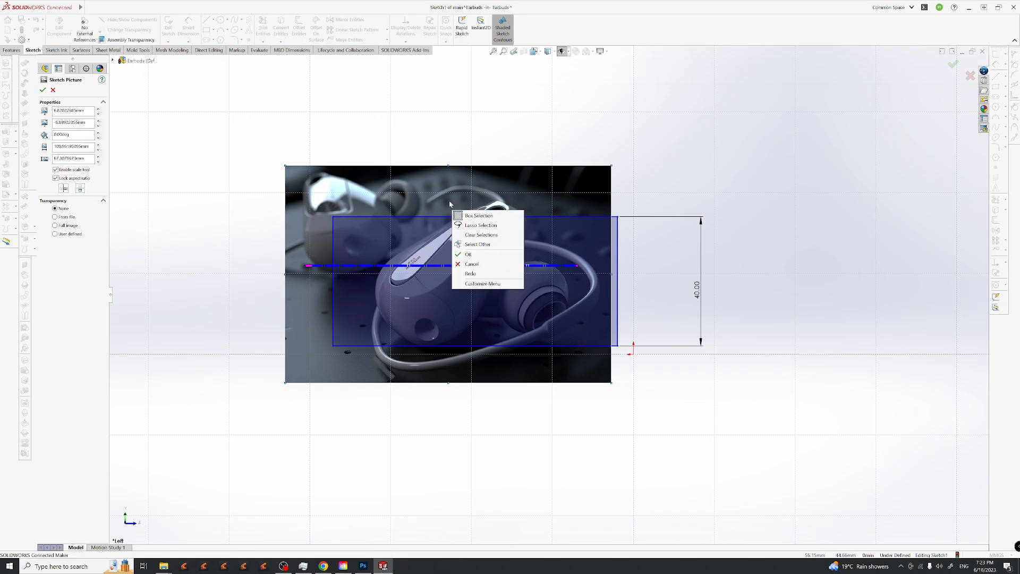
right_click(439, 199)
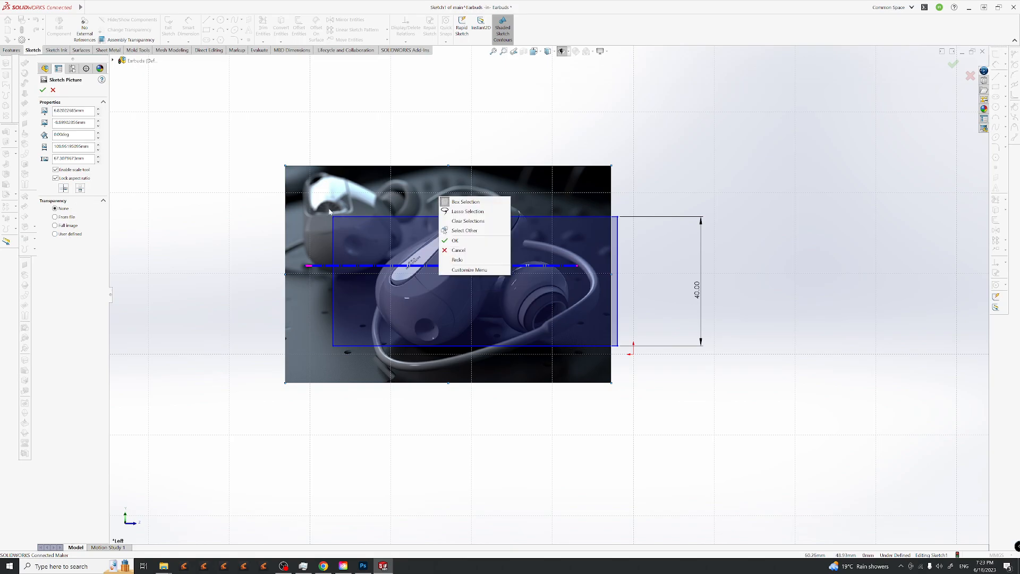
click(65, 190)
click(64, 189)
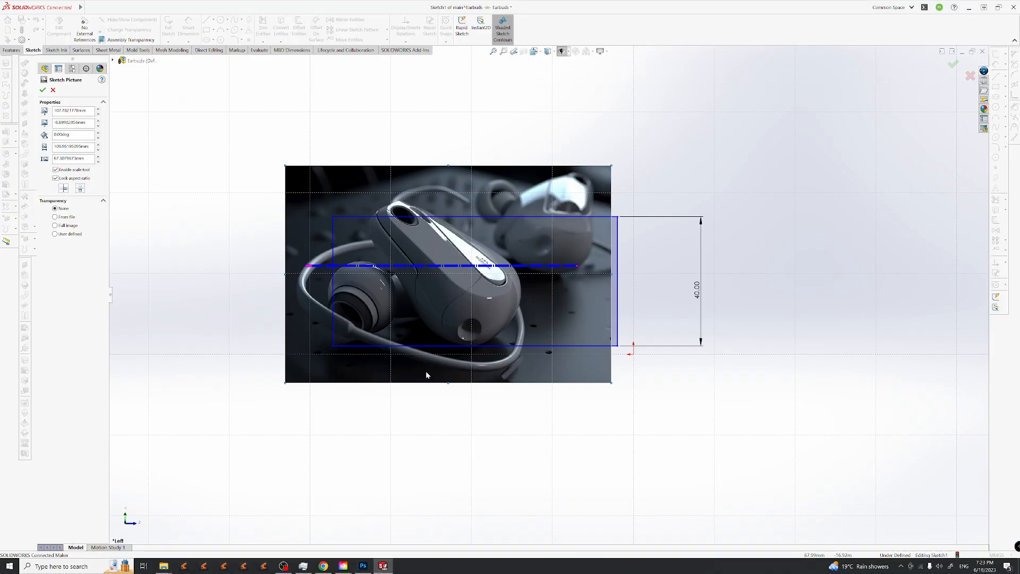
Reposition the flipped picture so the front earbud lies inside the rectangle's end nearest the origin and accept the placement.
mouse_move(489, 237)
mouse_down()
mouse_move(584, 238)
mouse_move(612, 256)
mouse_move(595, 241)
mouse_up()
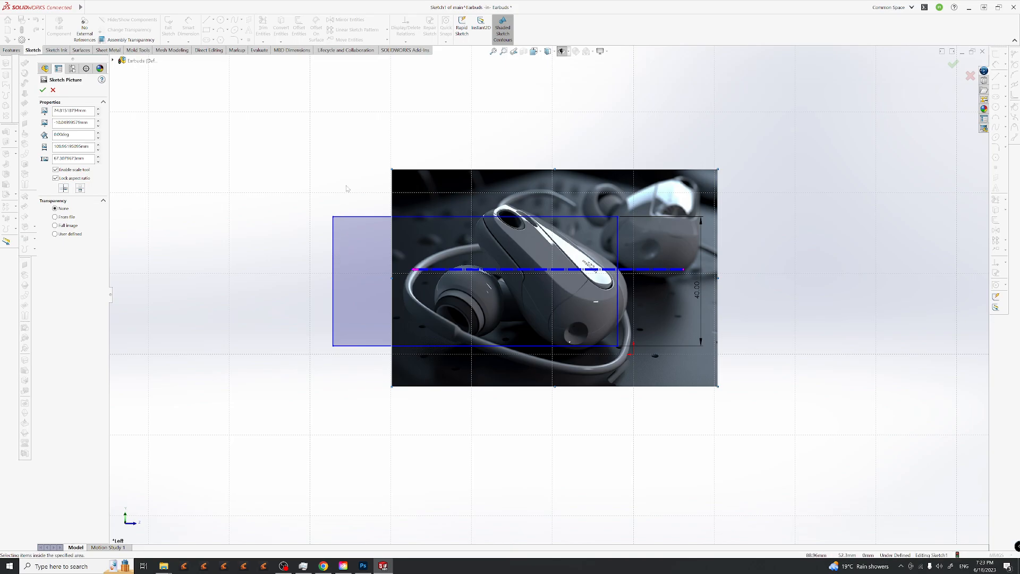
drag(571, 290, 559, 286)
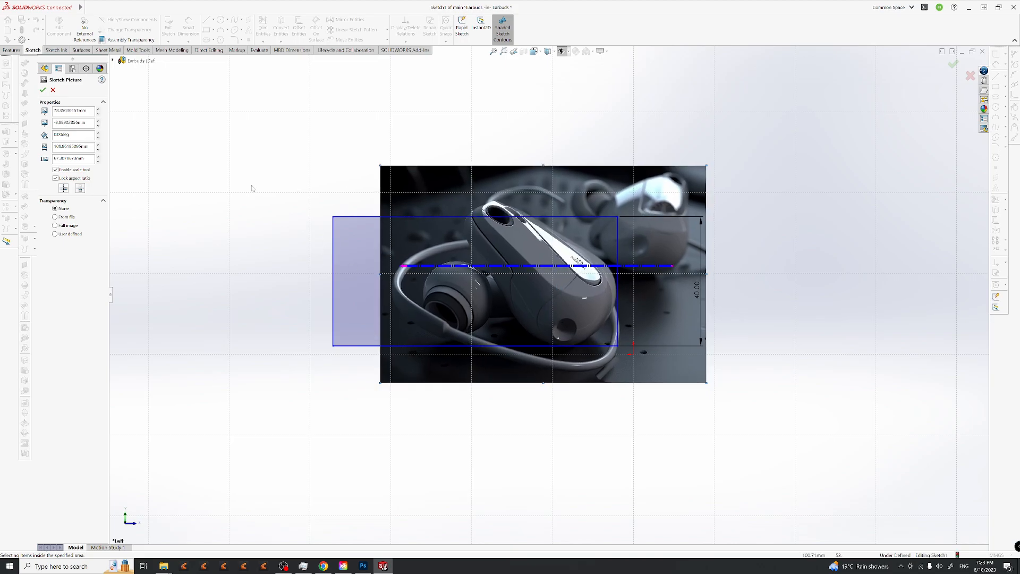
click(44, 89)
Narrow the rectangle by moving its far vertical side in to just inside the picture's edge, and exit the sketch.
drag(335, 263, 386, 275)
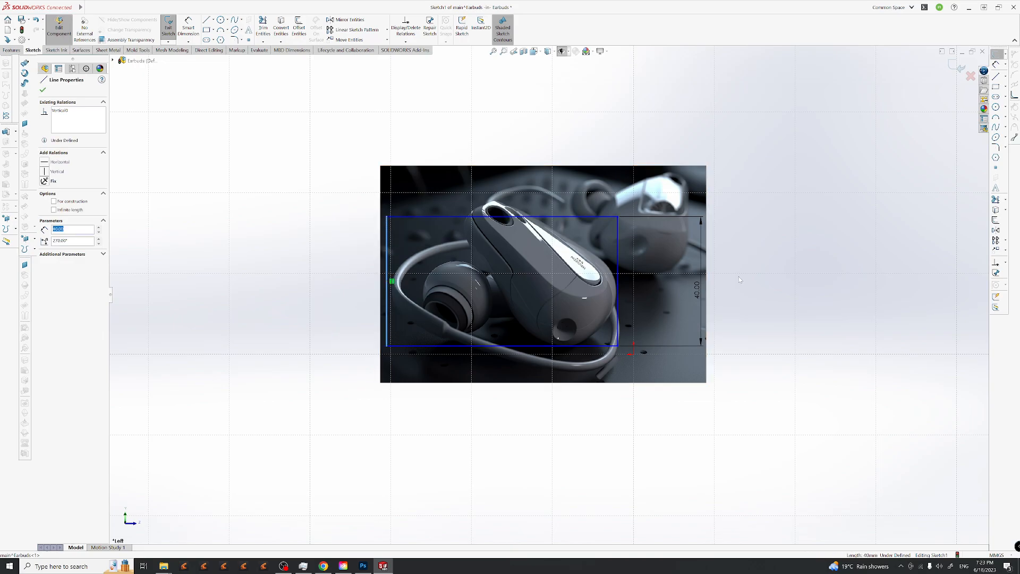
click(739, 277)
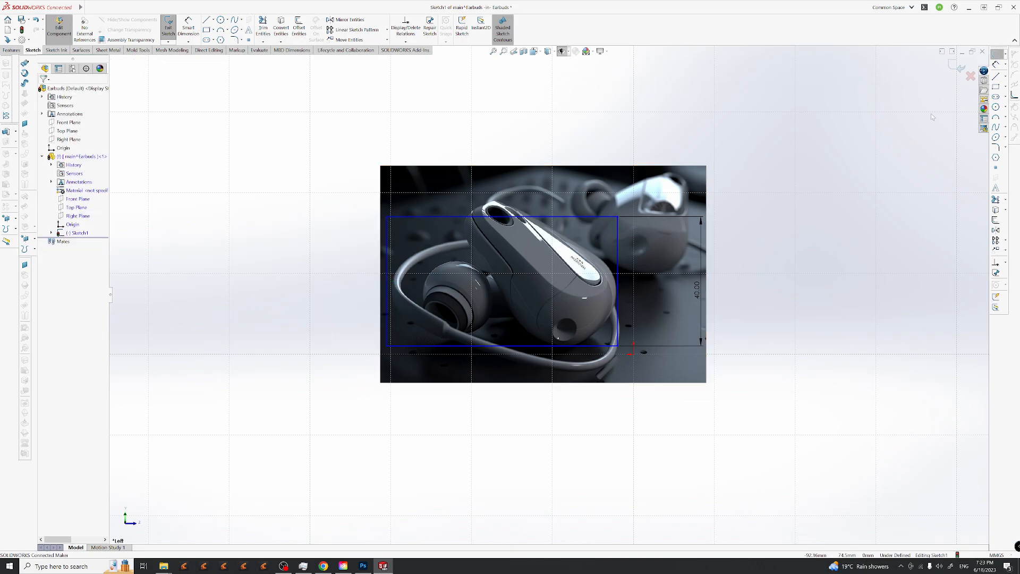
click(960, 66)
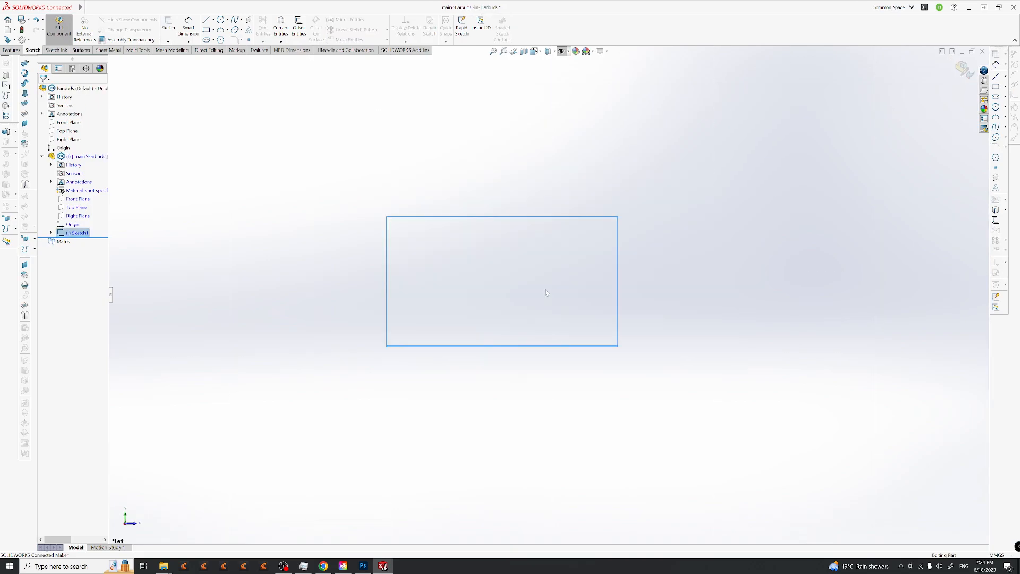
click(568, 51)
mouse_move(537, 52)
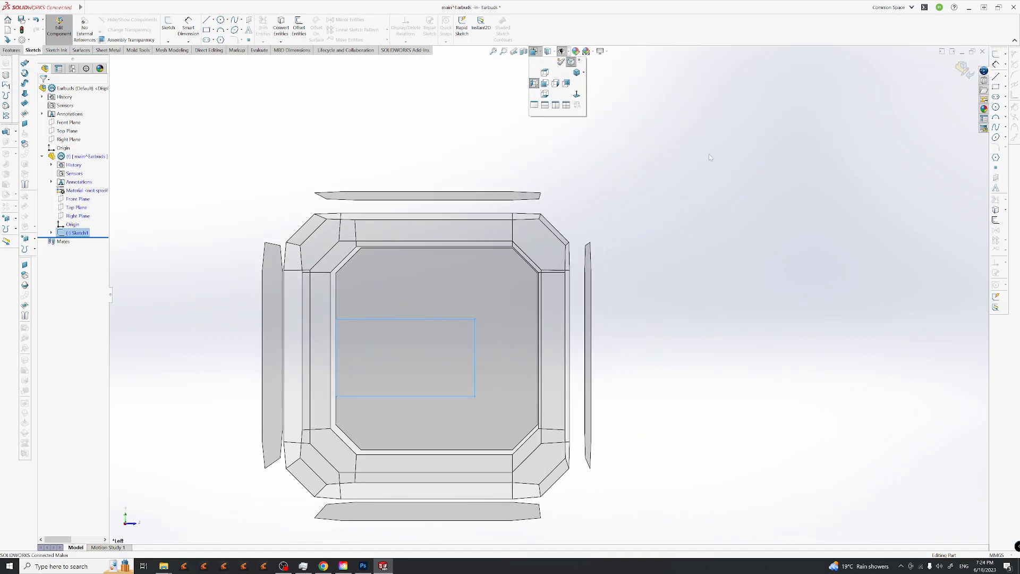
click(591, 51)
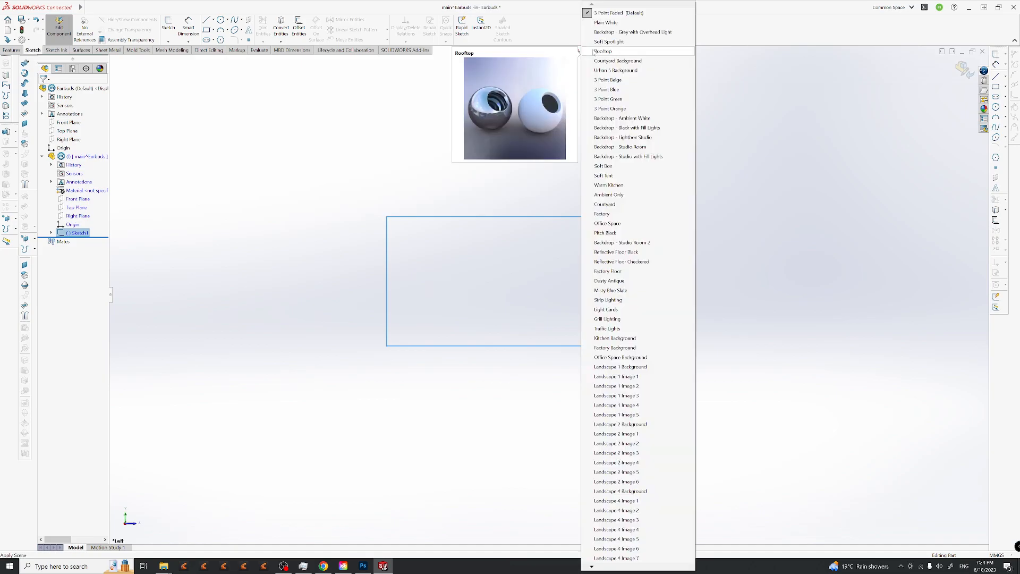
click(594, 51)
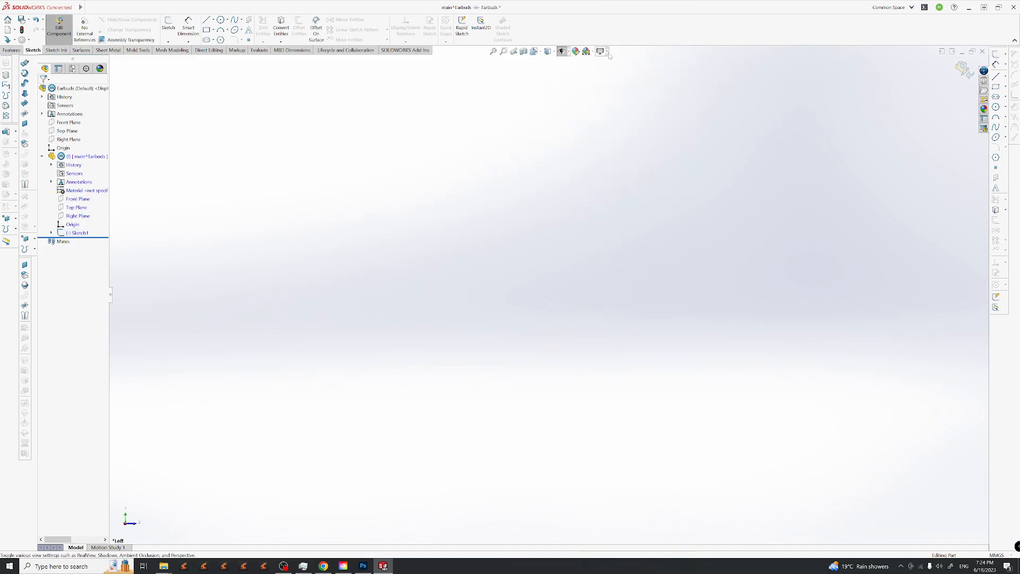
mouse_move(608, 52)
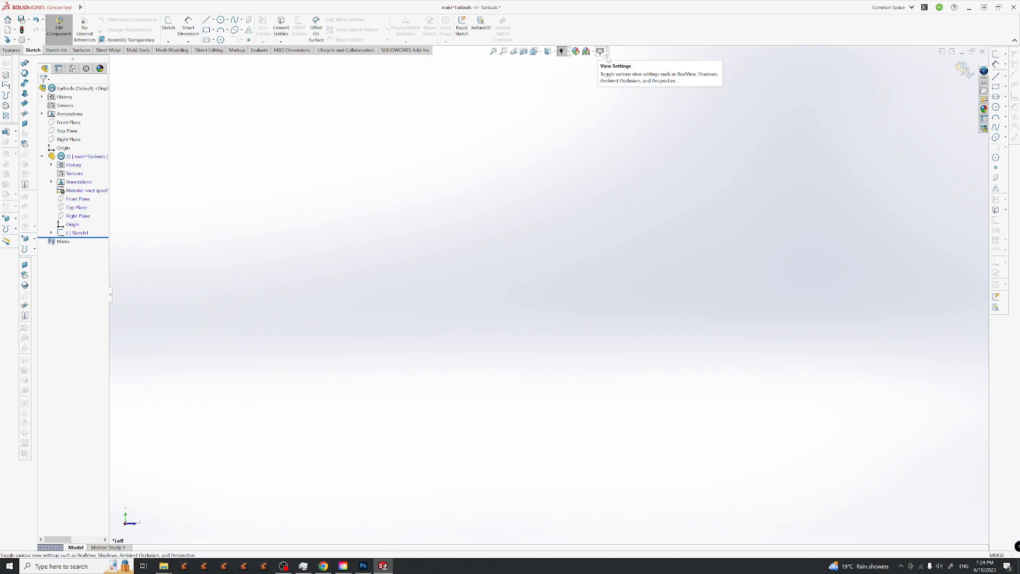
click(576, 51)
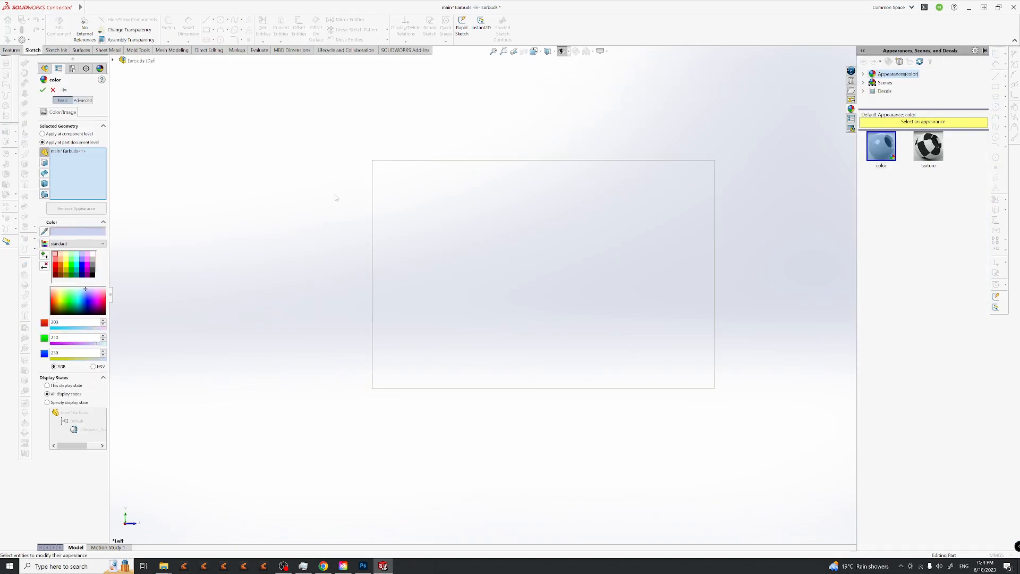
click(53, 90)
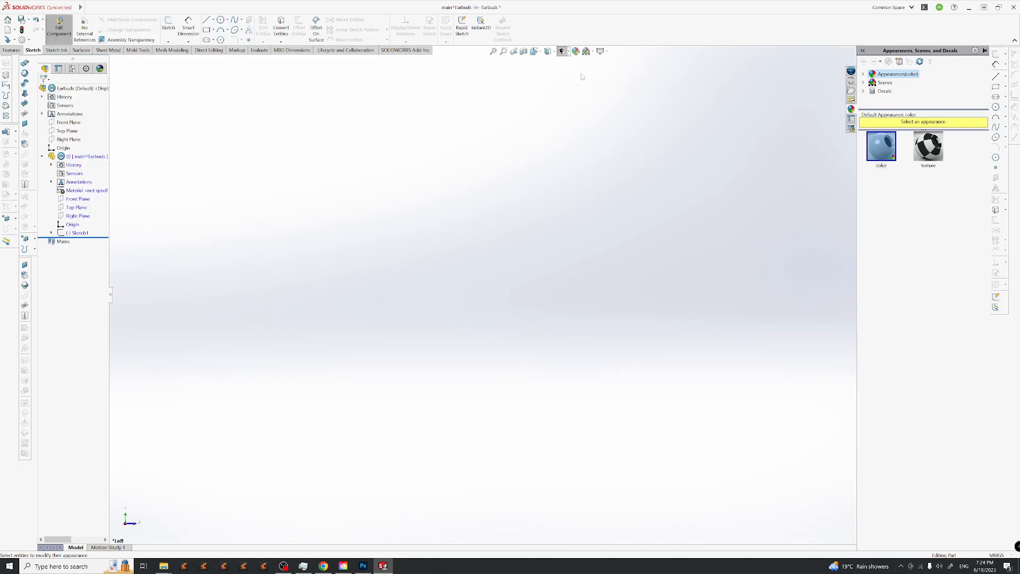
click(552, 51)
click(616, 124)
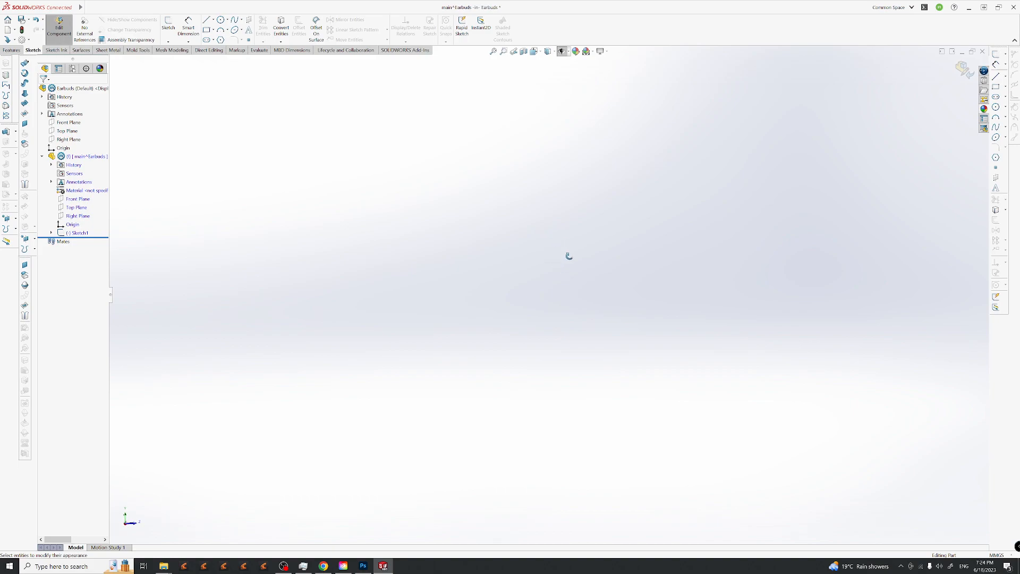
View Sketch1 face-on and open the main^Earbuds component as a part in its own window.
click(78, 234)
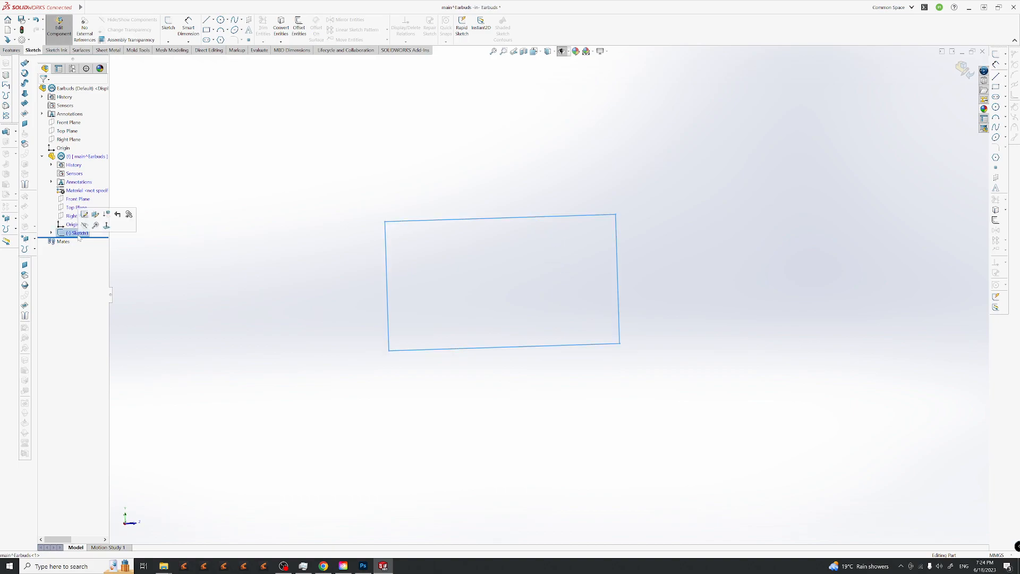
click(106, 225)
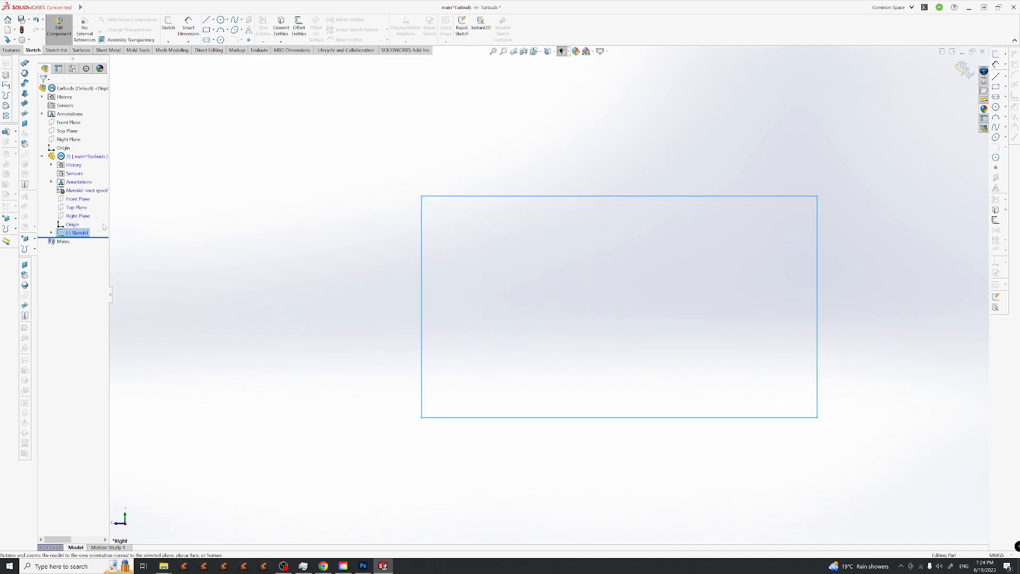
click(85, 157)
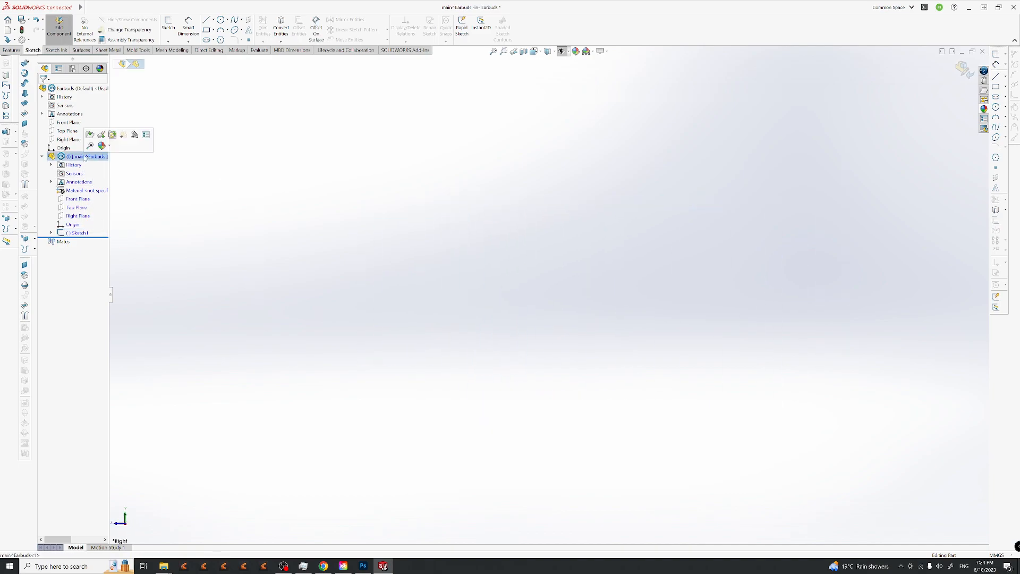
click(101, 134)
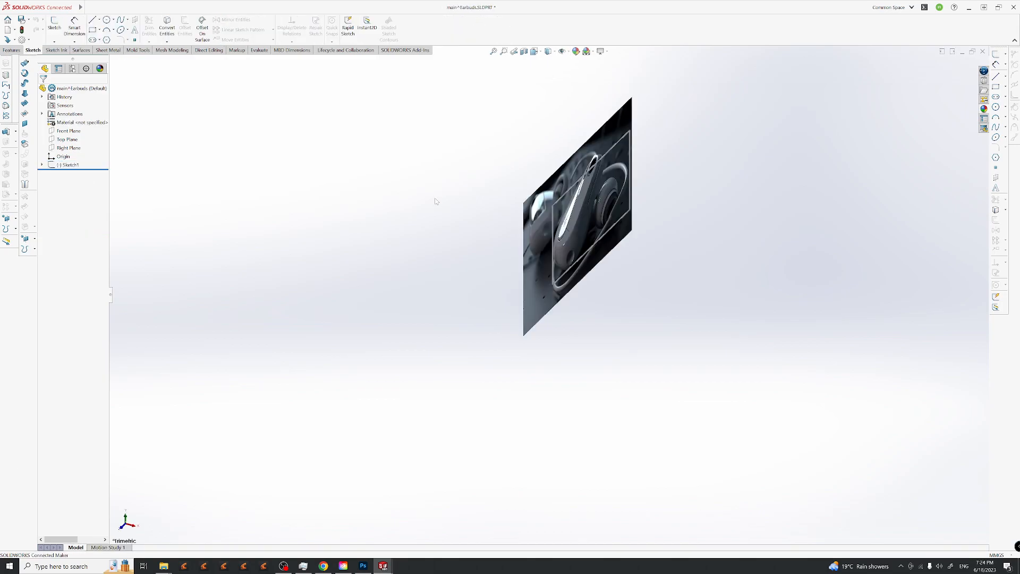
Show the part's Front, Top and Right planes around the sketch picture.
middle_drag(598, 267, 425, 137)
middle_drag(579, 224, 639, 211)
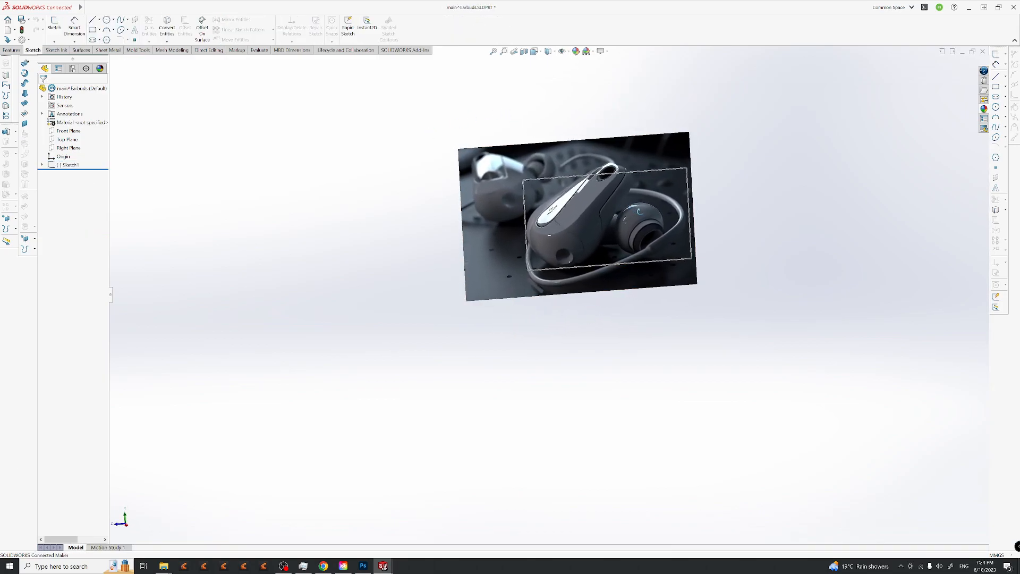
click(568, 51)
click(417, 129)
scroll(600, 196, down, 4)
mouse_move(598, 312)
middle_down()
mouse_move(556, 267)
mouse_move(545, 235)
middle_up()
middle_drag(621, 348, 661, 415)
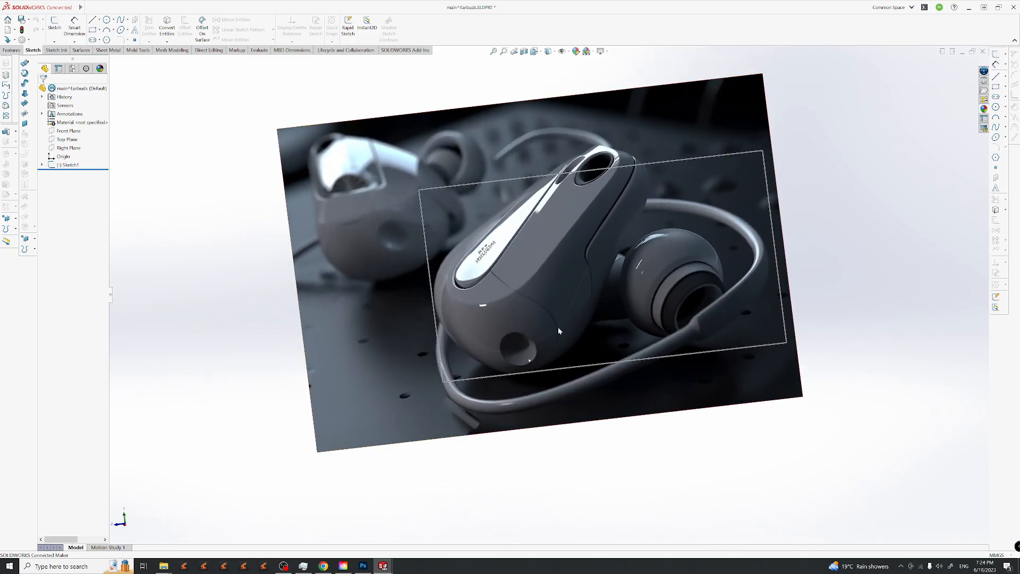
scroll(559, 331, up, 4)
click(69, 130)
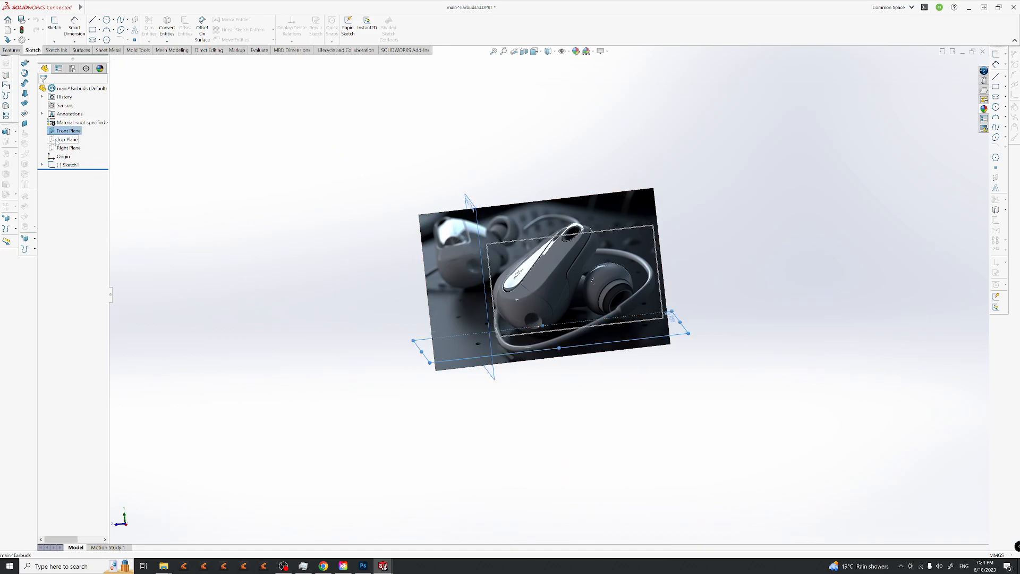
click(64, 148)
click(70, 140)
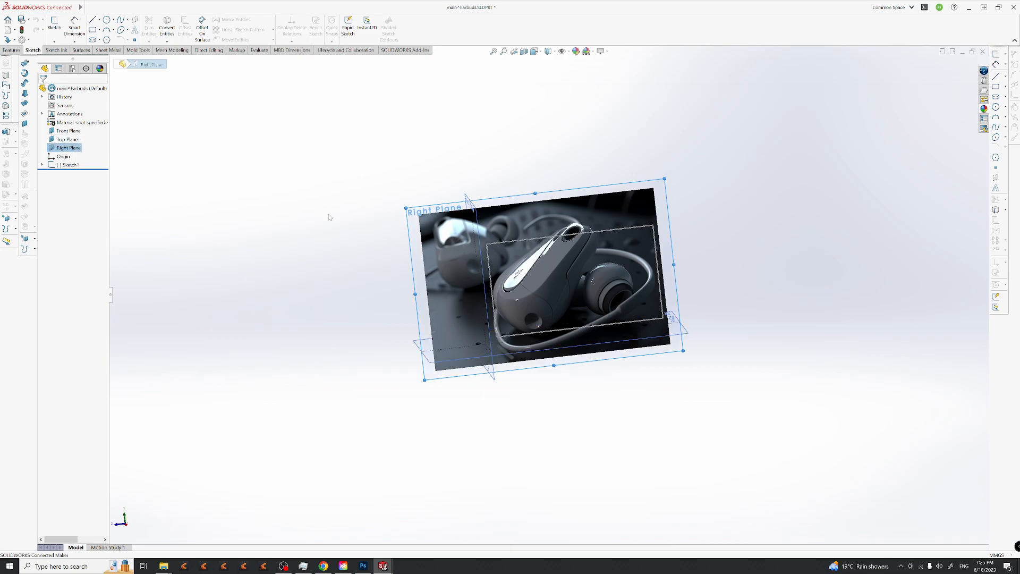
Edit the picture in Sketch1, rotating it to -1 degree and scaling it down to about 91 by 61 mm, and accept.
middle_drag(560, 298, 536, 282)
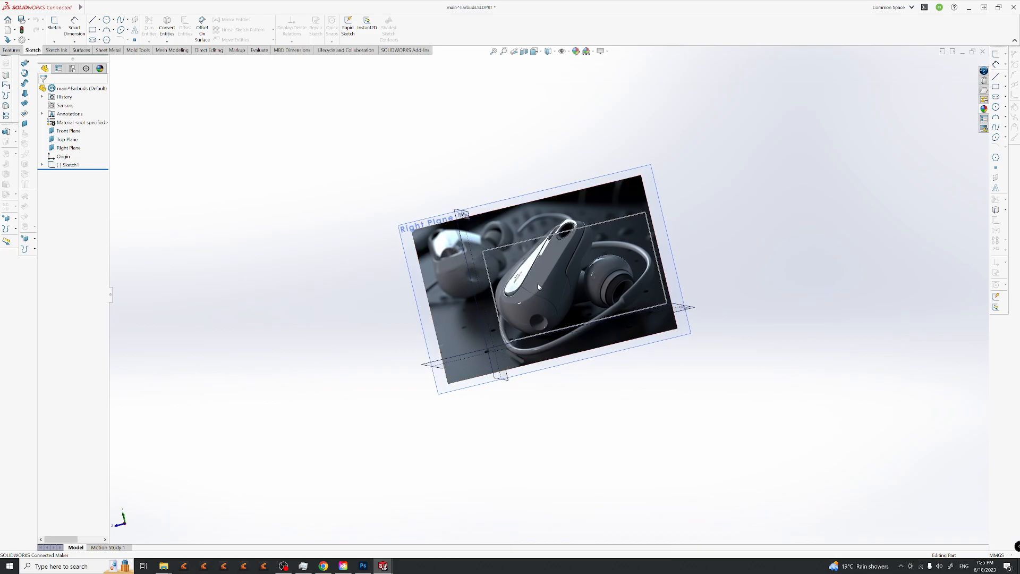
click(71, 165)
click(78, 148)
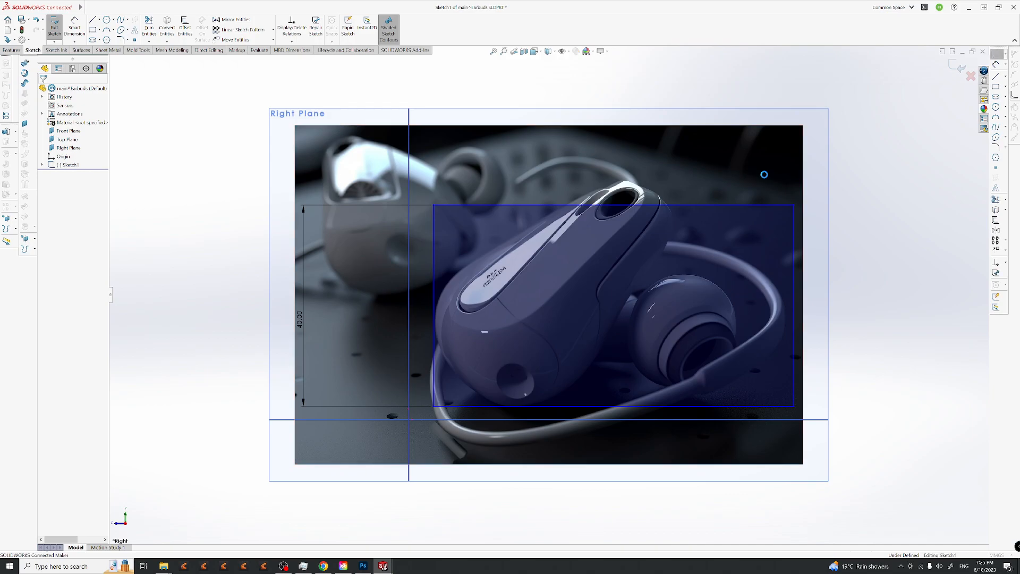
click(742, 175)
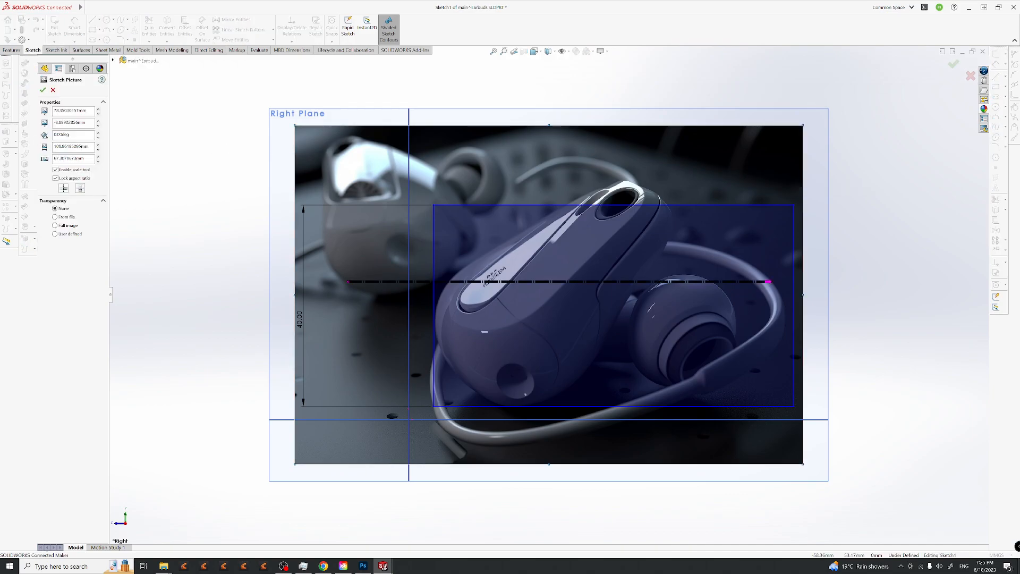
click(98, 133)
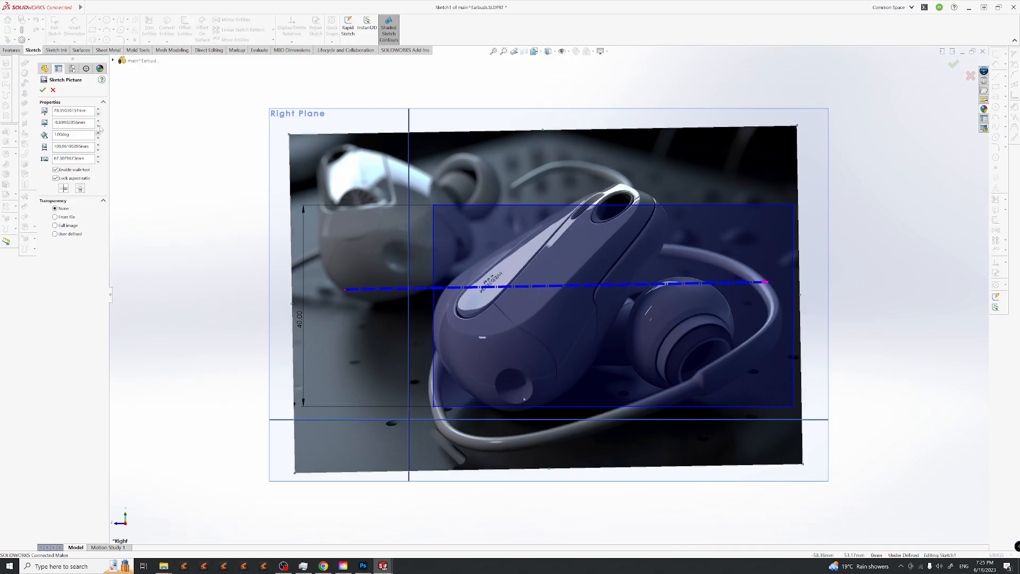
click(98, 138)
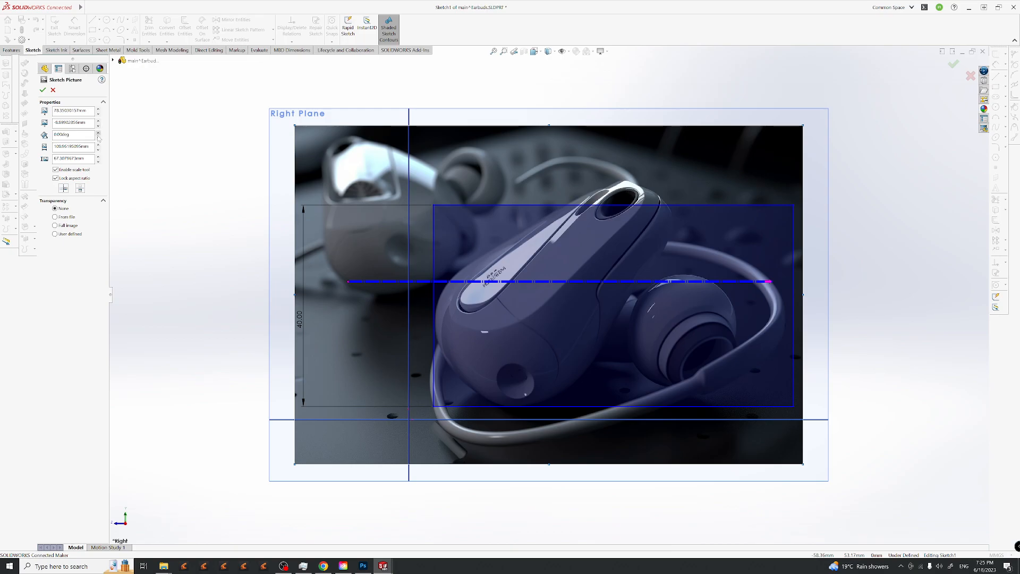
click(98, 138)
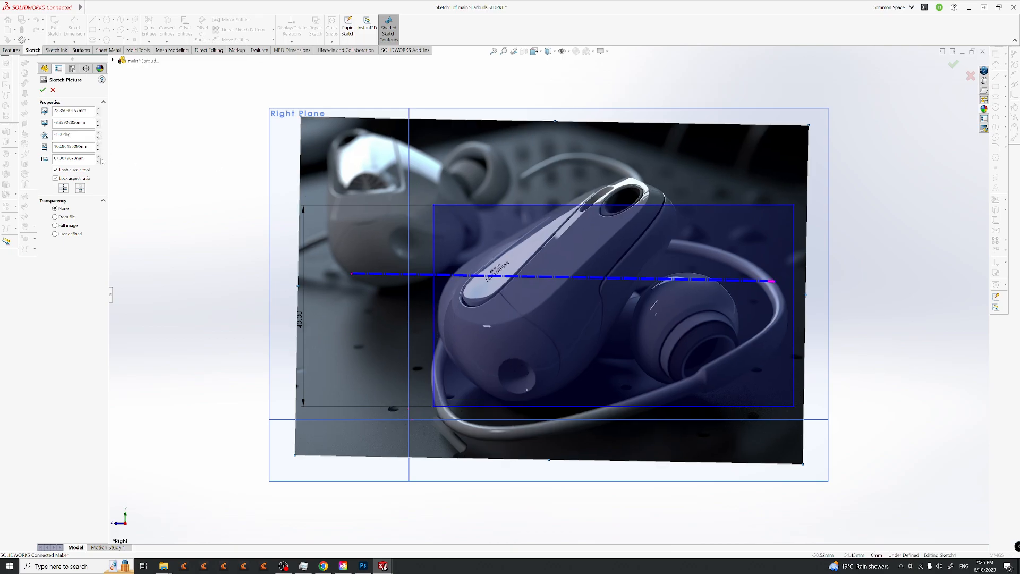
click(98, 149)
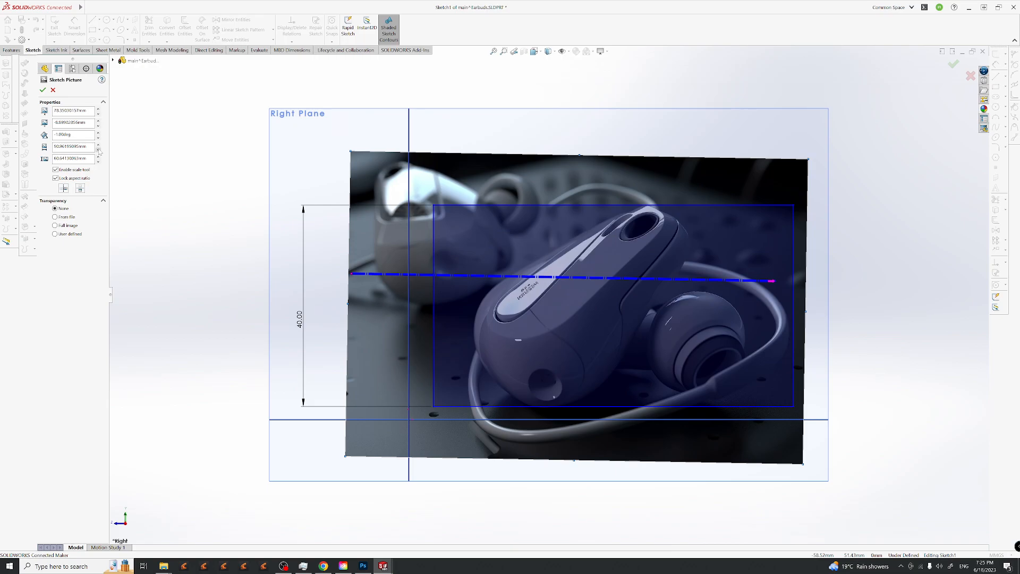
middle_drag(218, 204, 225, 207)
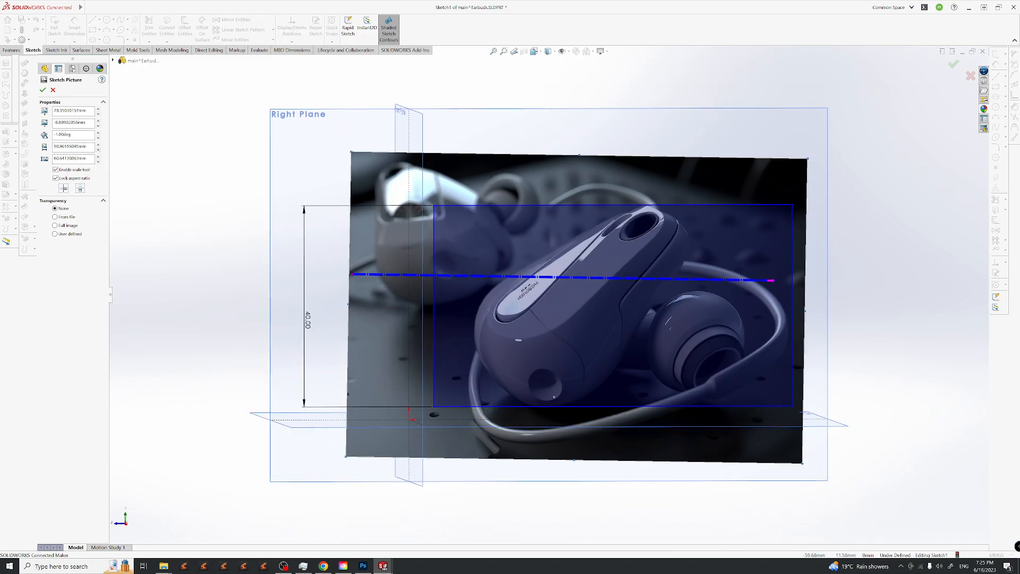
click(43, 90)
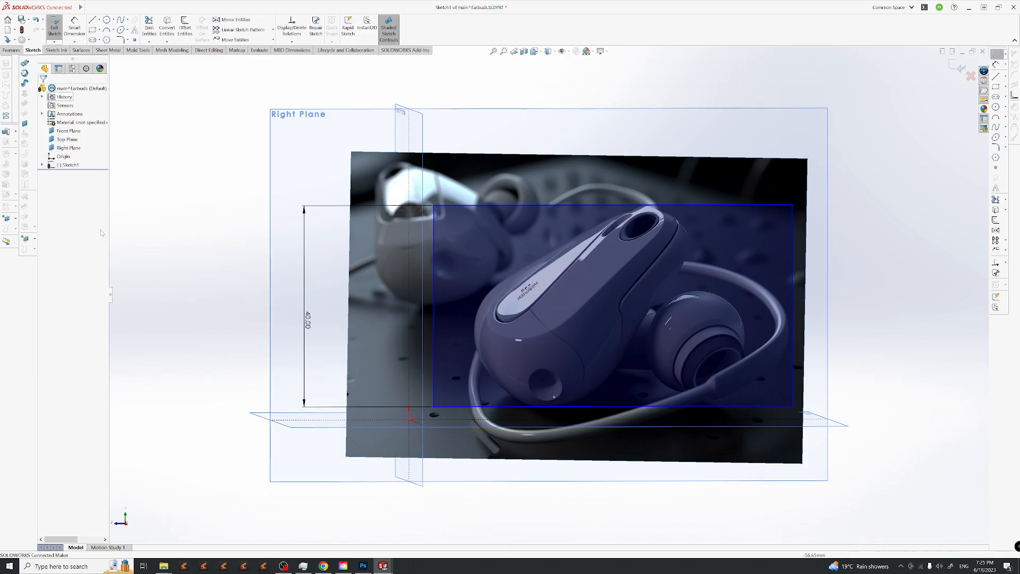
View Sketch1 face-on, open its sketch picture for editing and rotate the picture to 314 degrees.
click(71, 166)
click(83, 155)
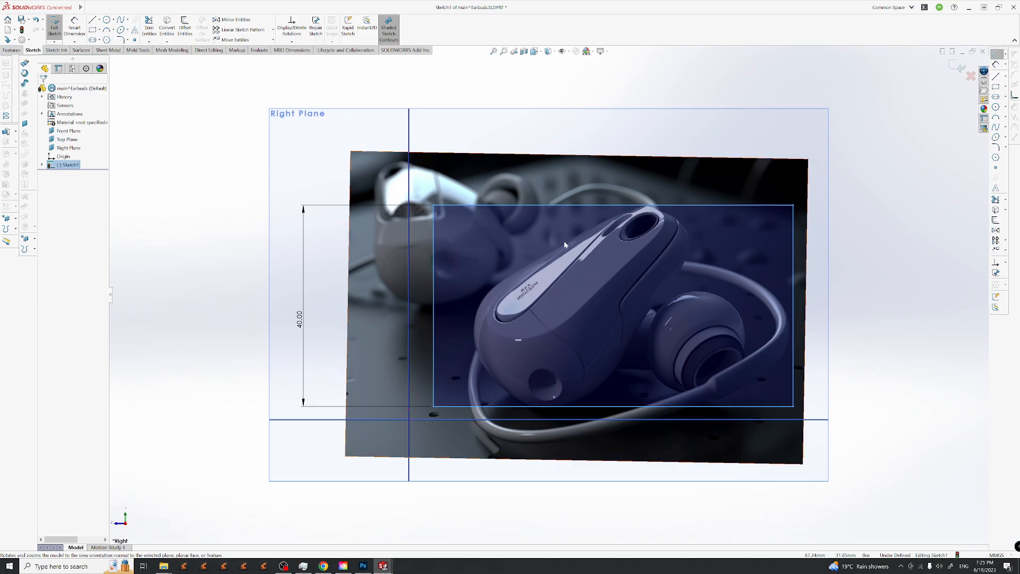
double_click(76, 174)
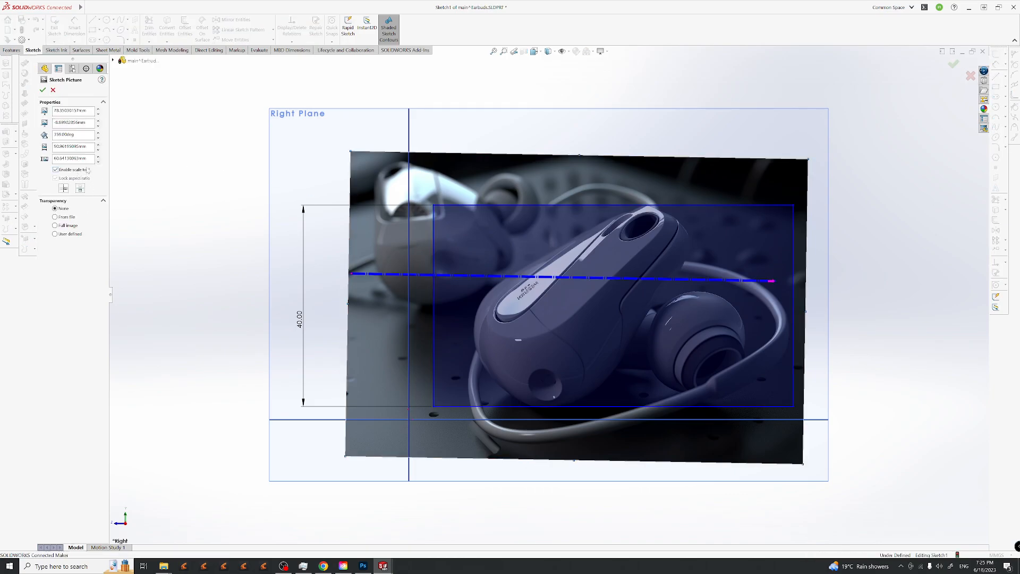
click(98, 137)
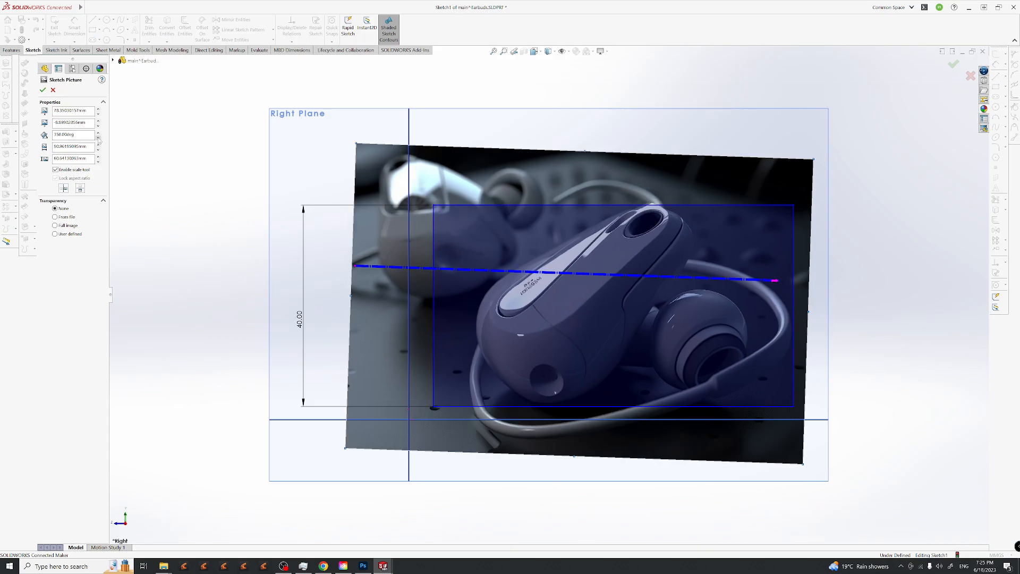
click(99, 139)
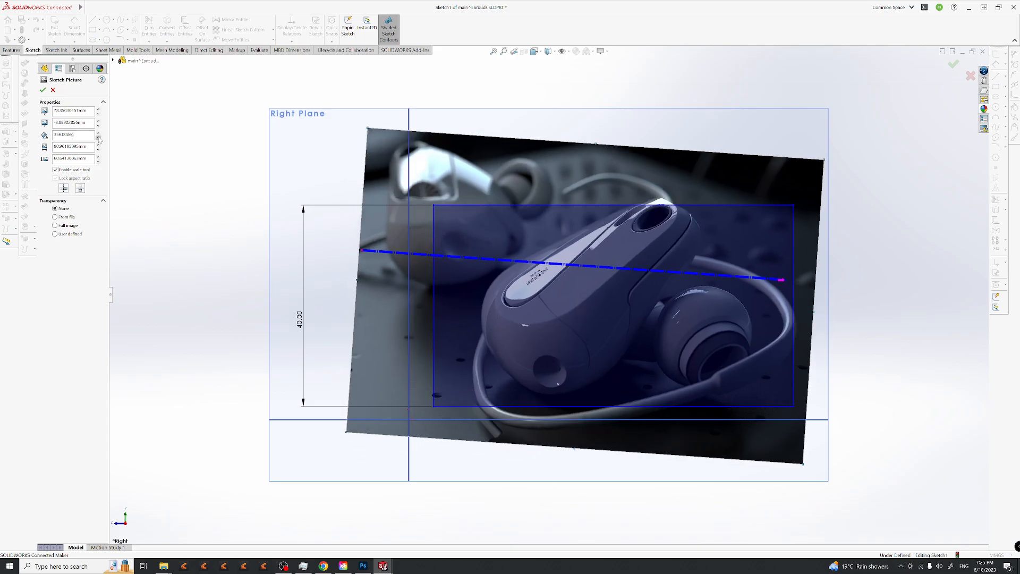
click(98, 137)
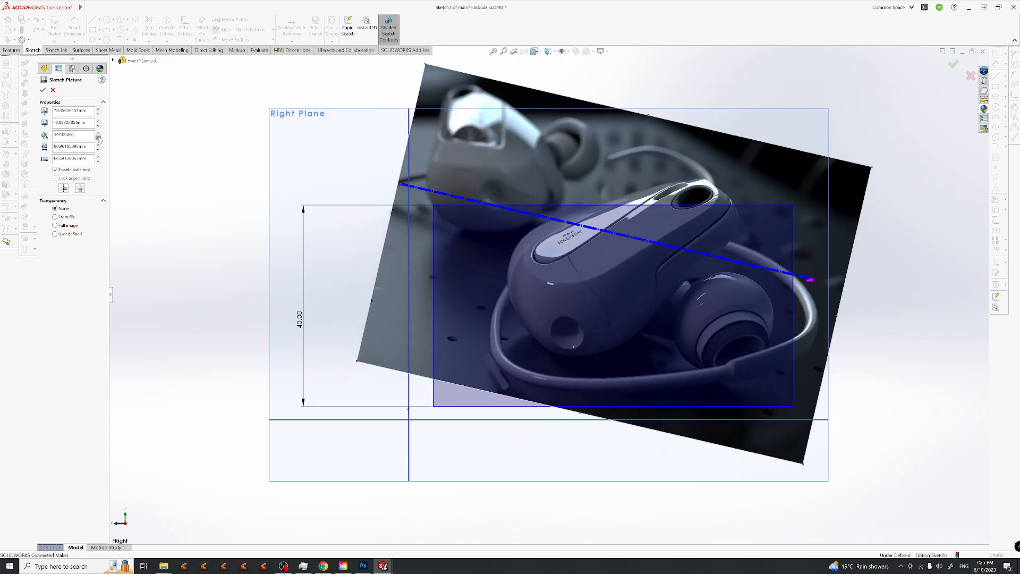
click(98, 138)
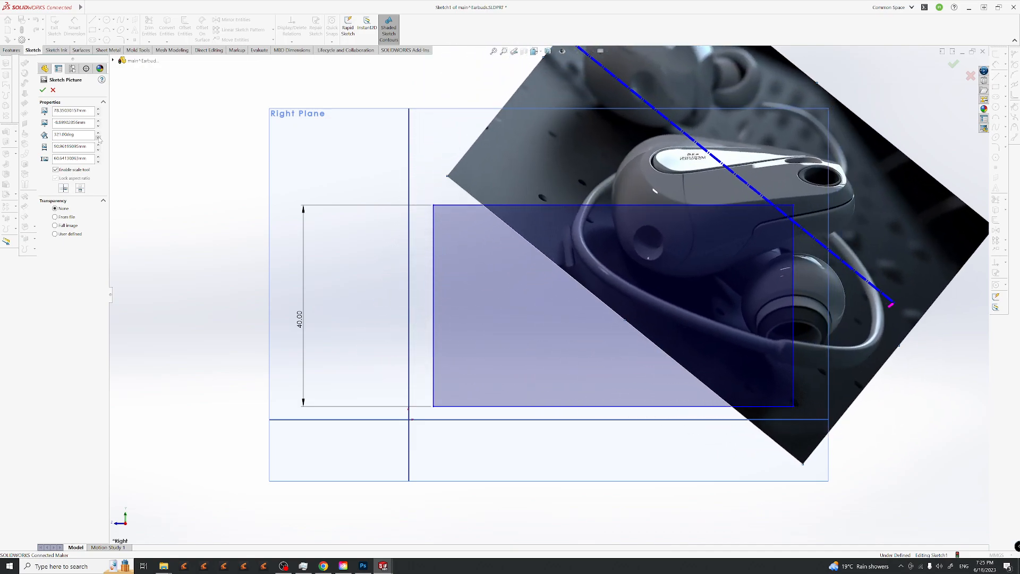
click(99, 138)
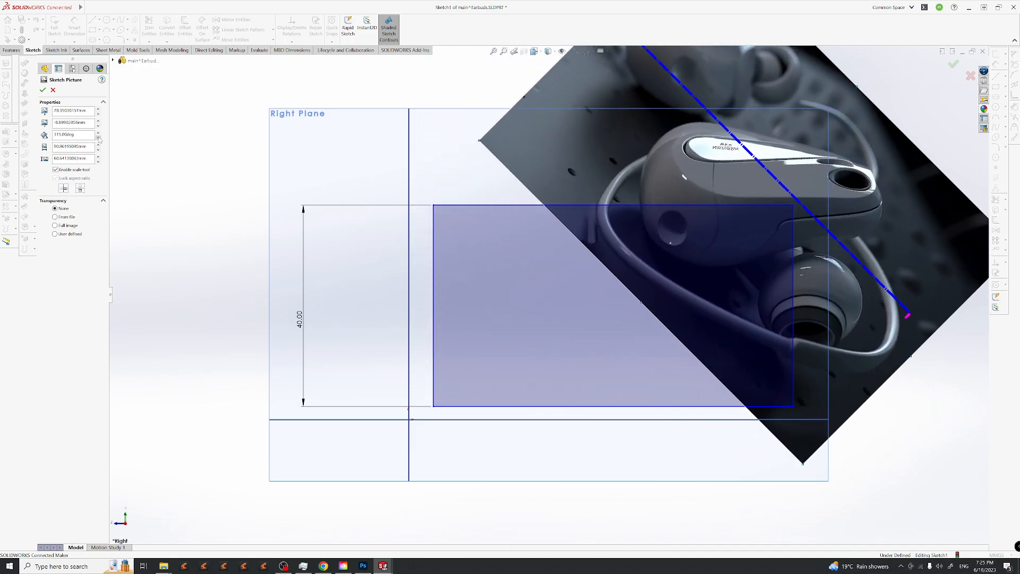
click(98, 137)
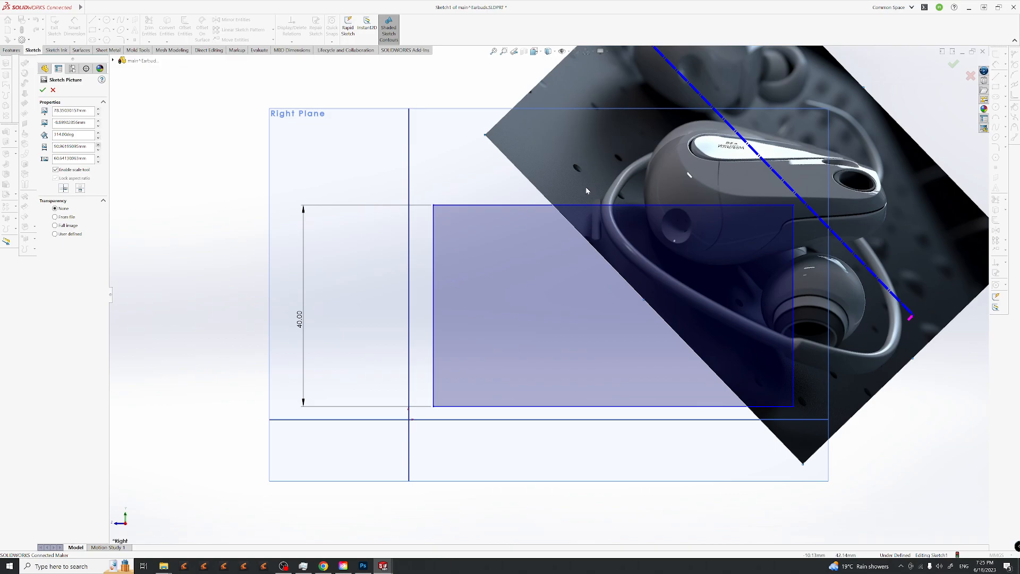
Move the rotated picture so the large earbud body lies over the lower part of the reference rectangle.
drag(880, 175, 714, 272)
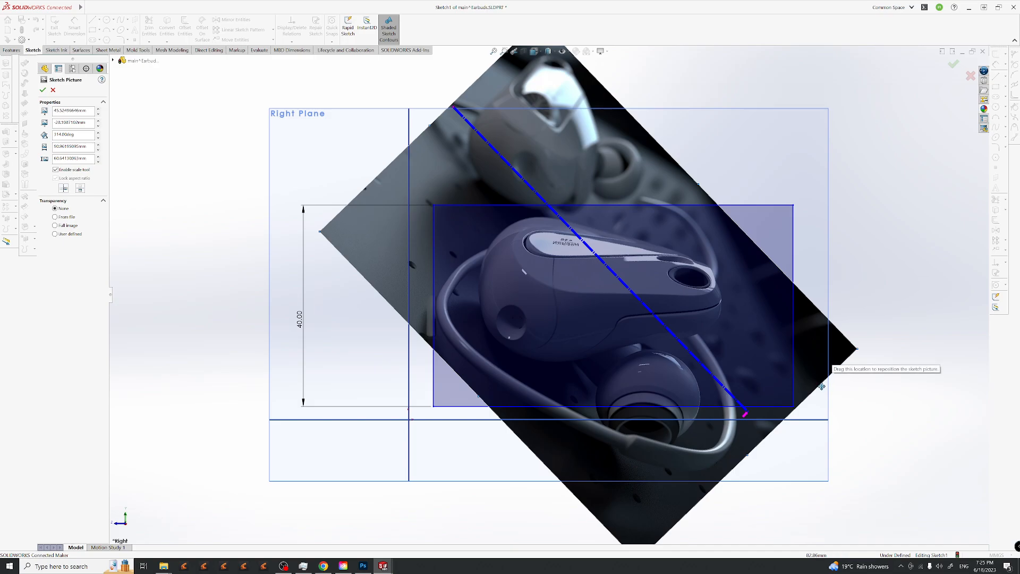
drag(840, 346, 802, 388)
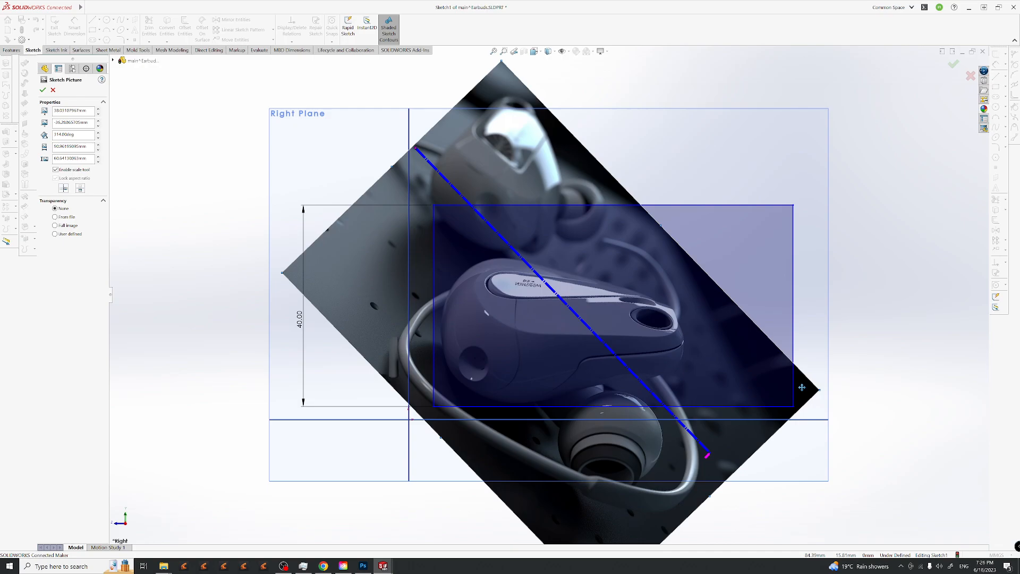
drag(802, 387, 797, 388)
Check the earbud's orientation in the Photoshop reference image and mirror the SOLIDWORKS sketch picture horizontally.
click(361, 568)
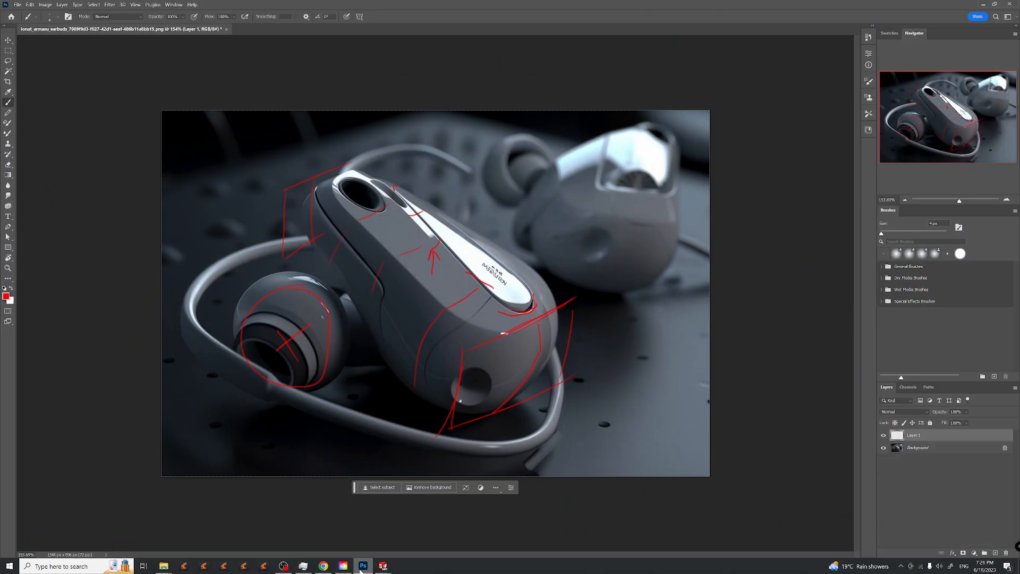
click(362, 567)
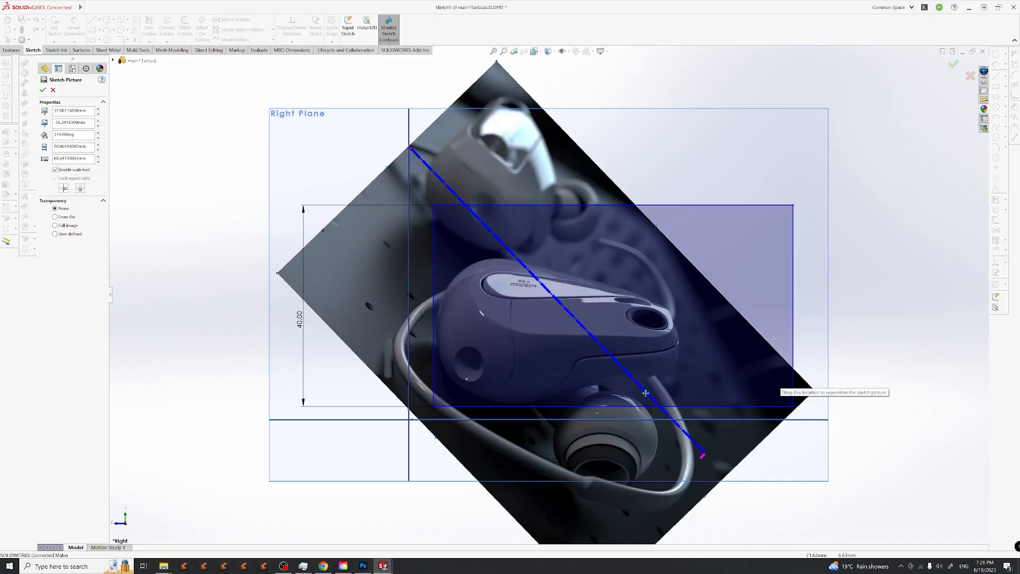
click(63, 188)
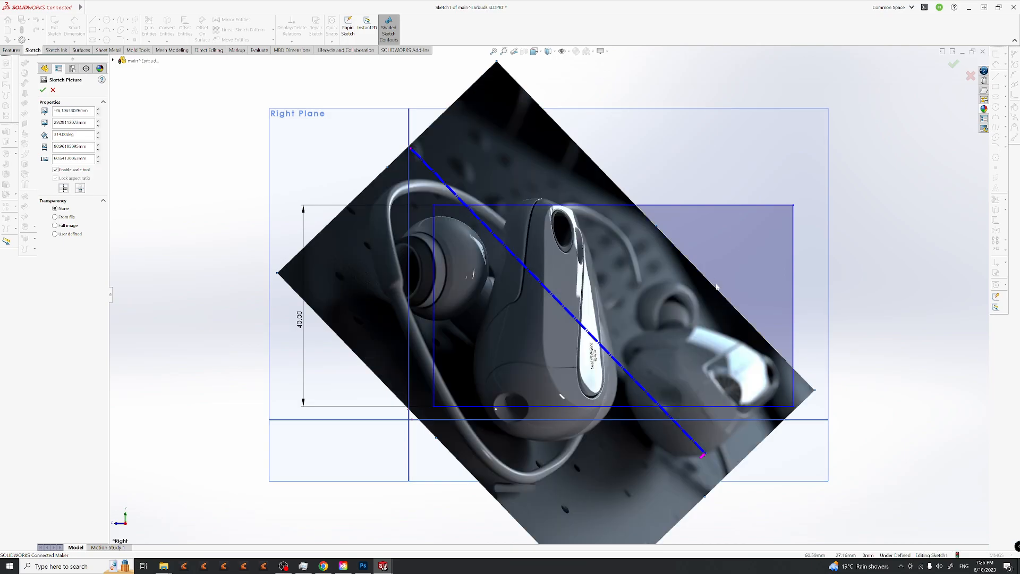
Try rotating the mirrored picture to 198 degrees and repositioning it near the reference rectangle.
click(98, 133)
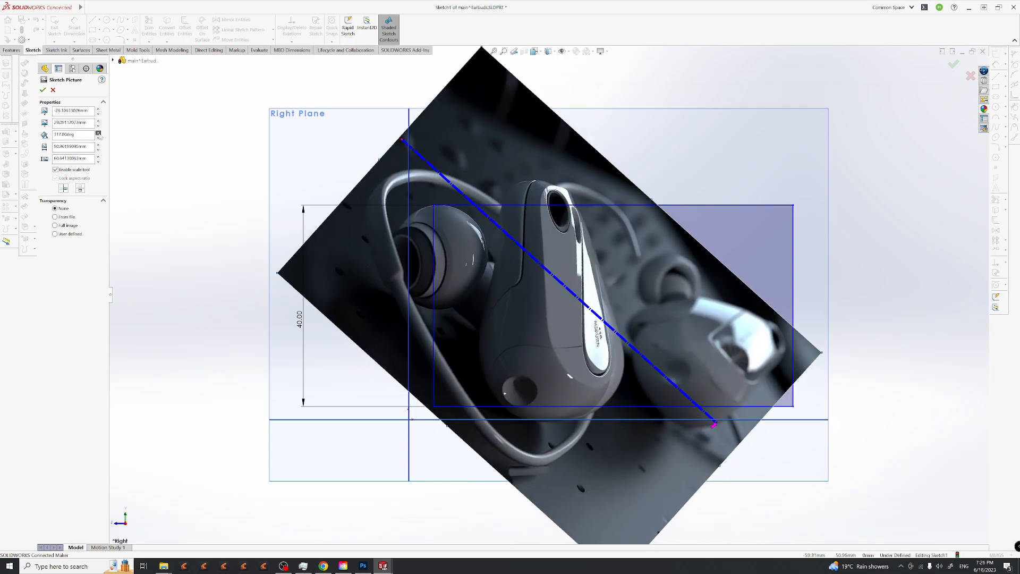
click(98, 133)
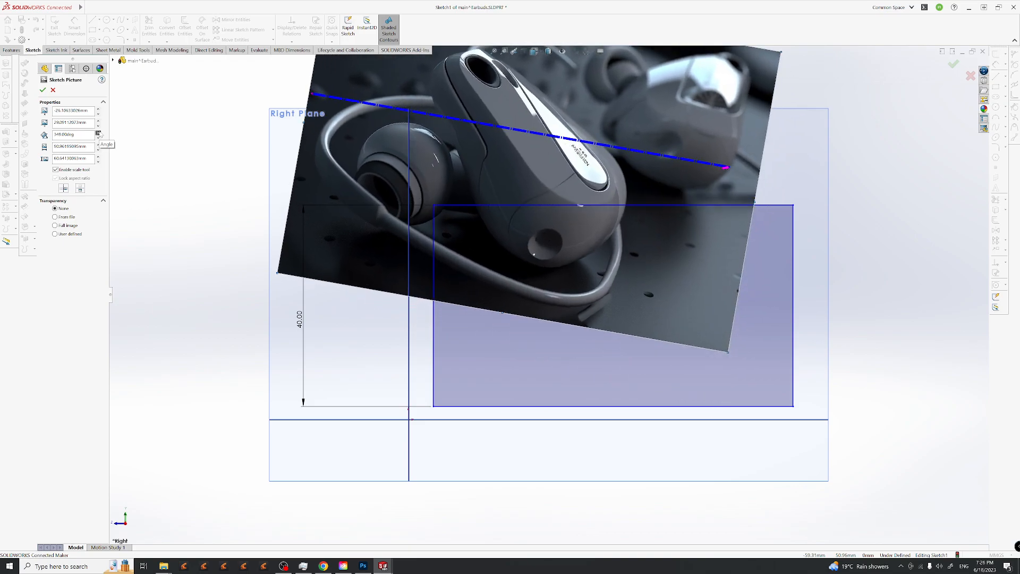
mouse_move(453, 113)
mouse_down()
mouse_move(658, 188)
mouse_move(519, 134)
mouse_move(505, 101)
mouse_move(485, 105)
mouse_move(494, 91)
mouse_move(485, 81)
mouse_move(367, 161)
mouse_move(309, 221)
mouse_move(375, 321)
mouse_up()
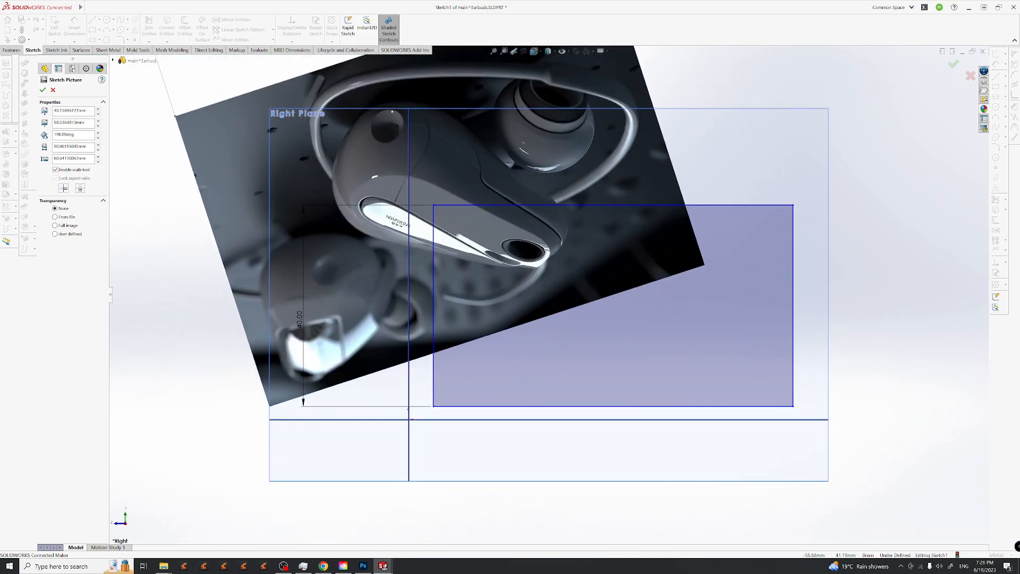
Reset the sketch picture's angle to 0 degrees and accept the picture edit.
key(Tab)
text(0)
middle_drag(633, 312, 615, 329)
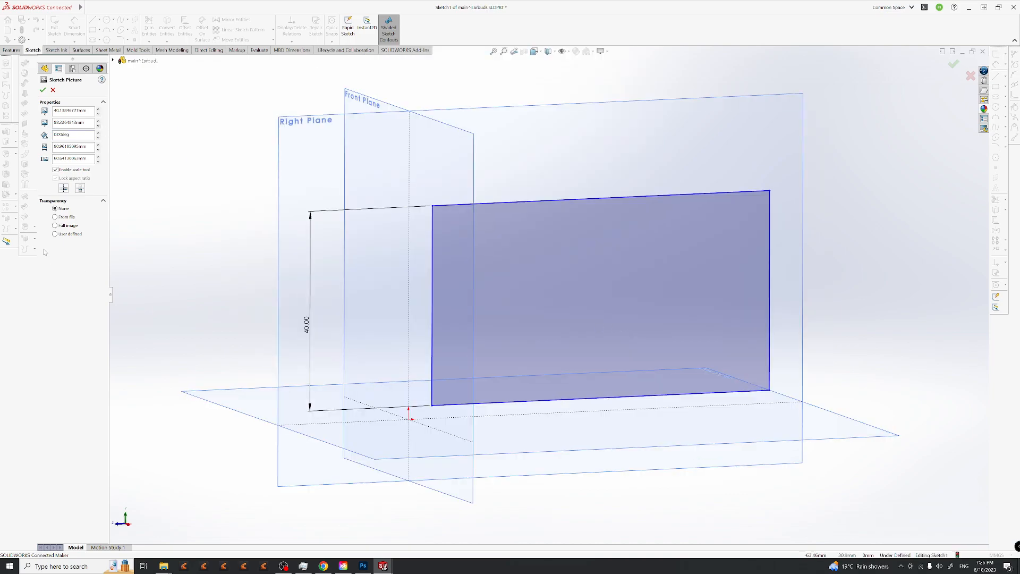
scroll(496, 294, down, 4)
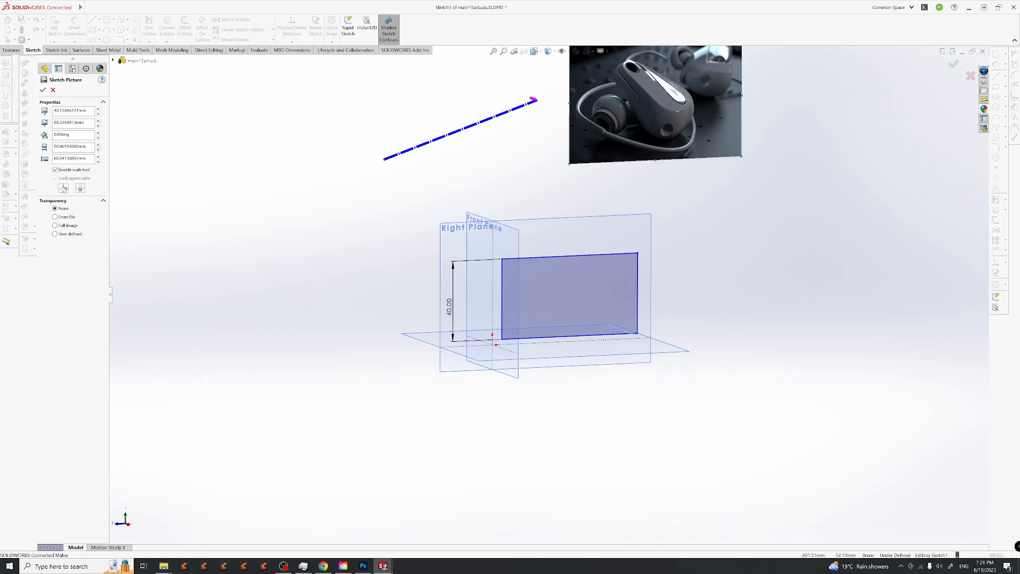
click(45, 91)
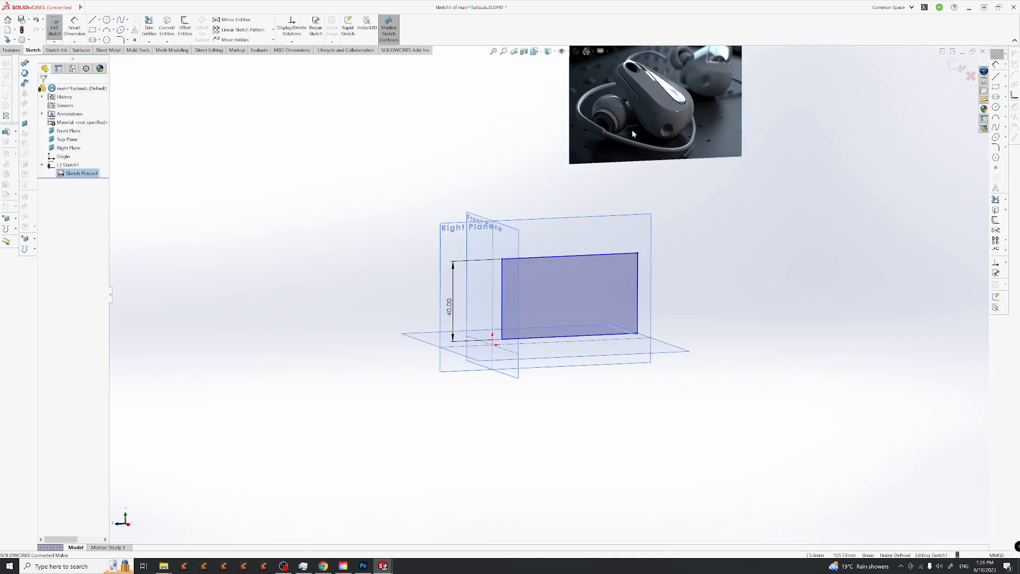
View Sketch1 face-on and reopen the sketch picture, moving it onto the reference rectangle.
click(69, 166)
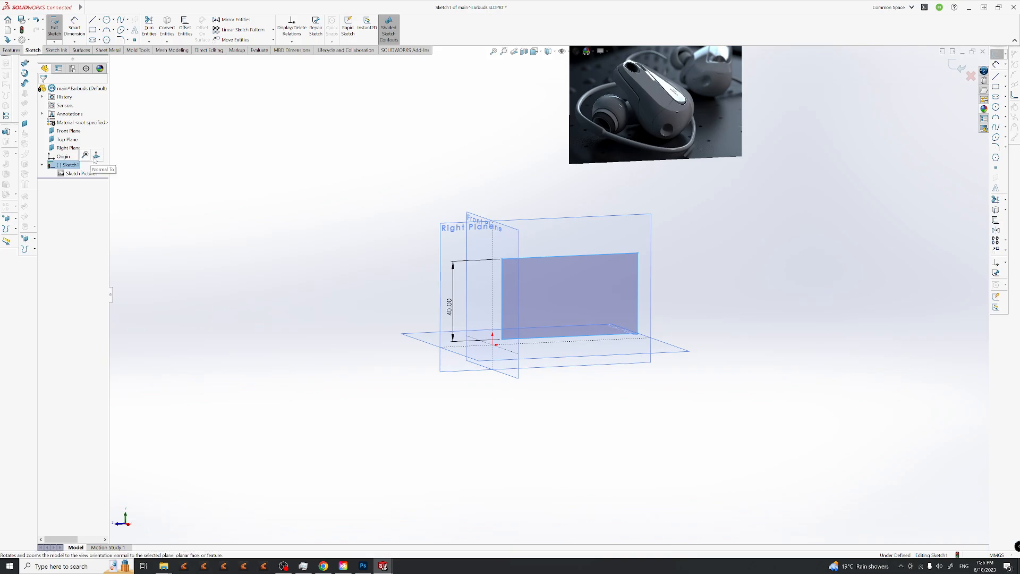
click(95, 156)
click(719, 197)
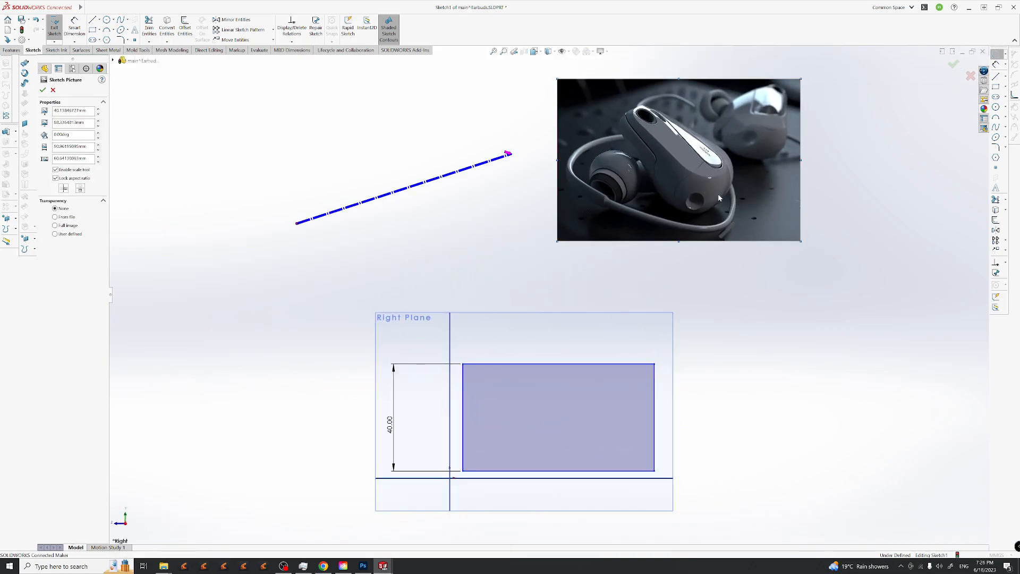
mouse_move(719, 198)
mouse_down()
mouse_move(587, 447)
mouse_move(607, 468)
mouse_up()
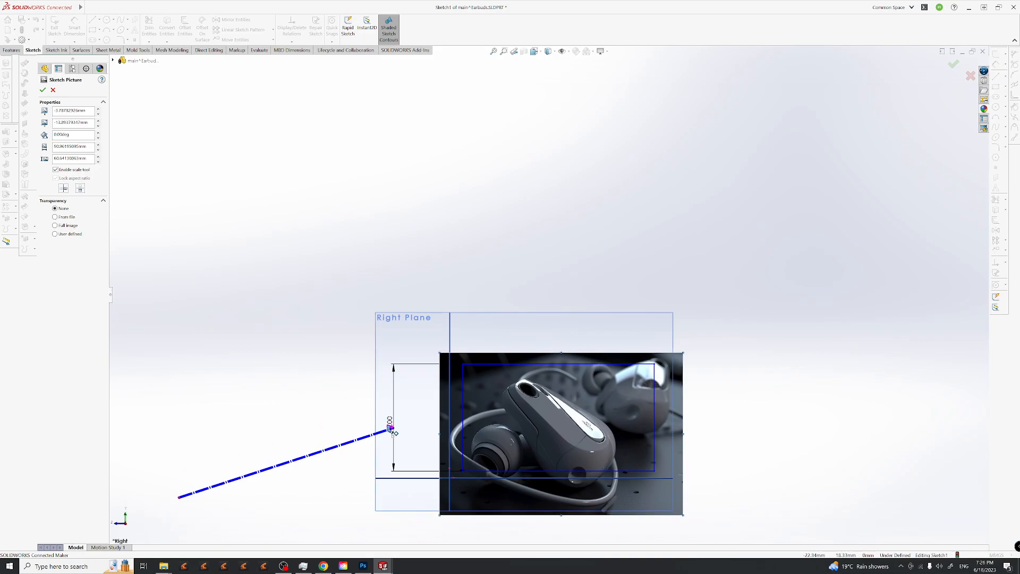
Rotate the sketch picture to 46 degrees, place the large earbud body within the reference rectangle, and accept.
click(420, 498)
click(99, 133)
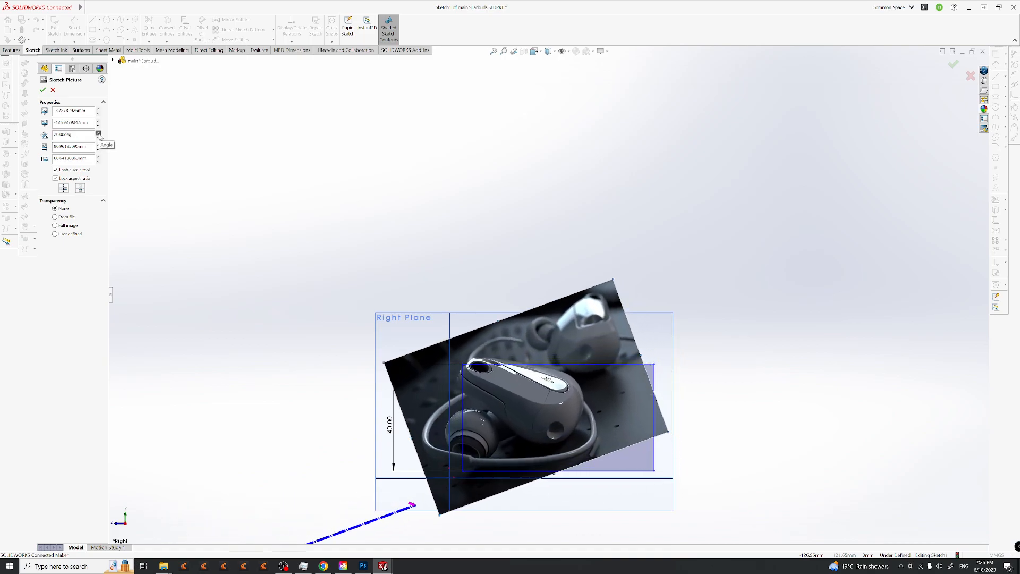
mouse_move(515, 316)
mouse_down()
mouse_move(583, 357)
mouse_move(579, 376)
mouse_up()
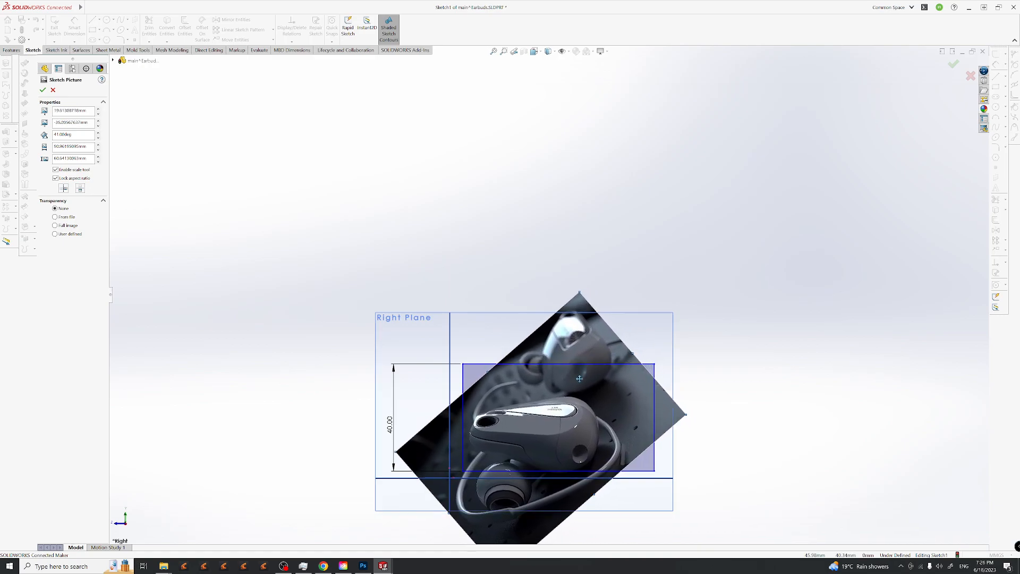
click(99, 136)
drag(525, 434, 541, 440)
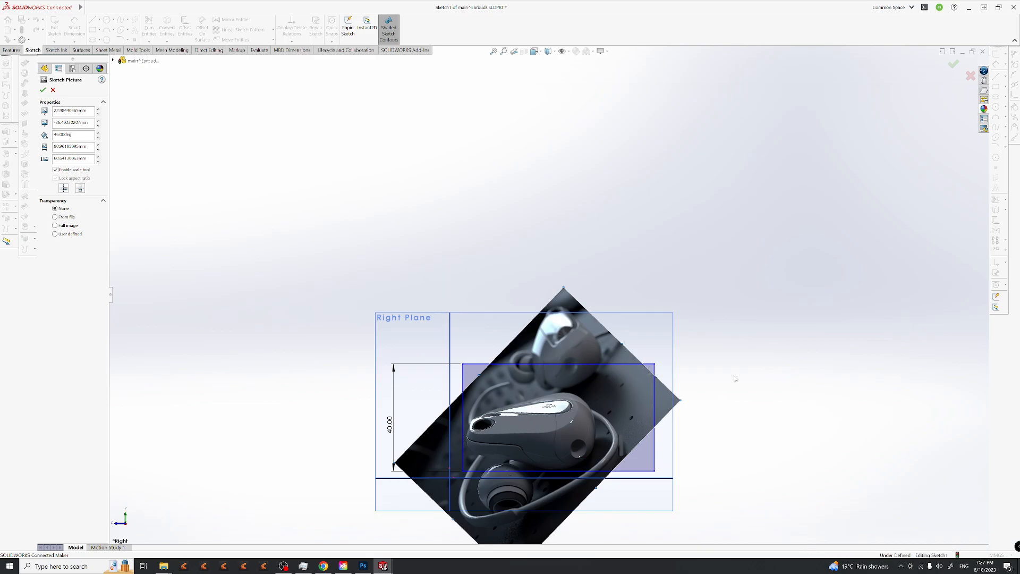
click(43, 91)
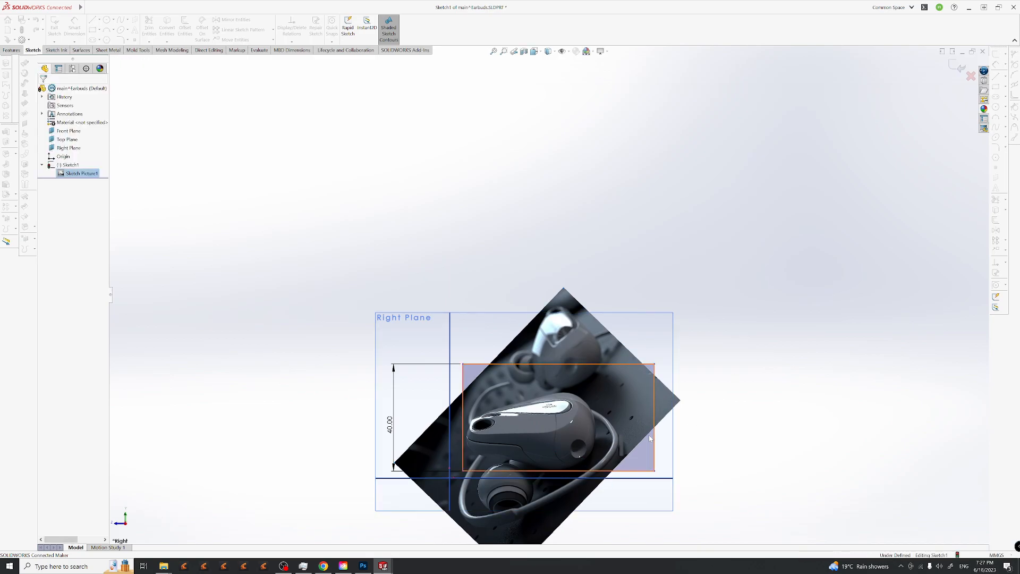
Narrow the reference rectangle to about 51 mm wide so its sides match the length of the earbud body.
scroll(549, 502, down, 3)
drag(735, 352, 639, 352)
drag(557, 223, 561, 269)
drag(527, 456, 528, 420)
scroll(503, 342, up, 3)
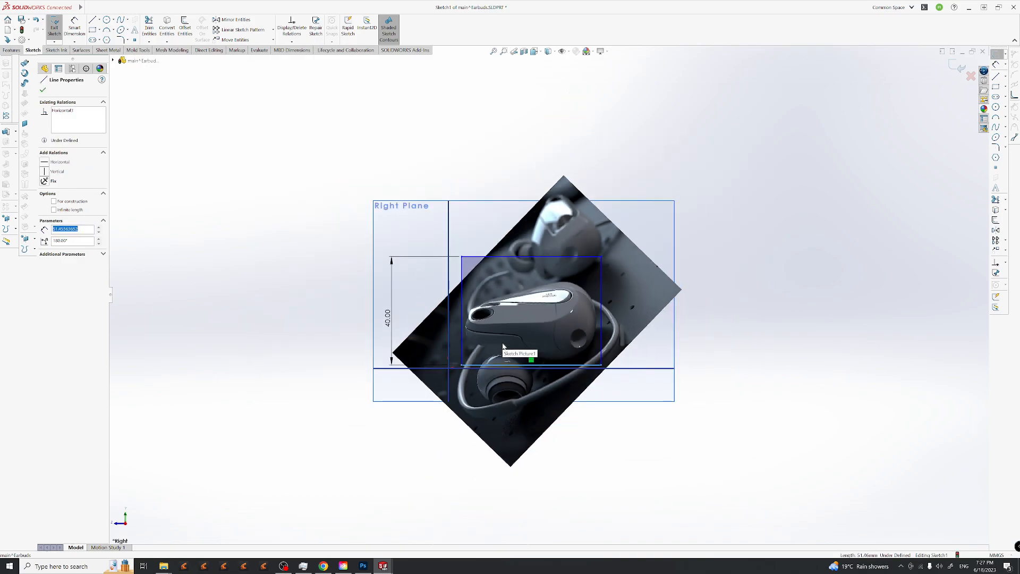
Set the reference rectangle's height to 20 mm and fit it around the earbud body at about 50 mm wide.
double_click(399, 323)
text(20)
key(Return)
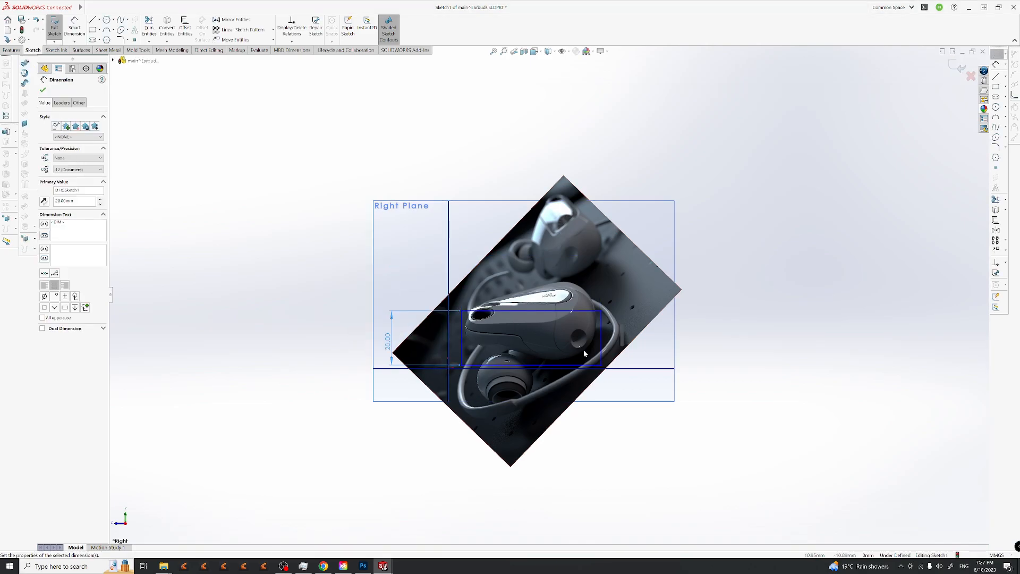
drag(602, 340, 598, 331)
mouse_move(533, 310)
mouse_down()
mouse_move(540, 285)
mouse_move(542, 295)
mouse_up()
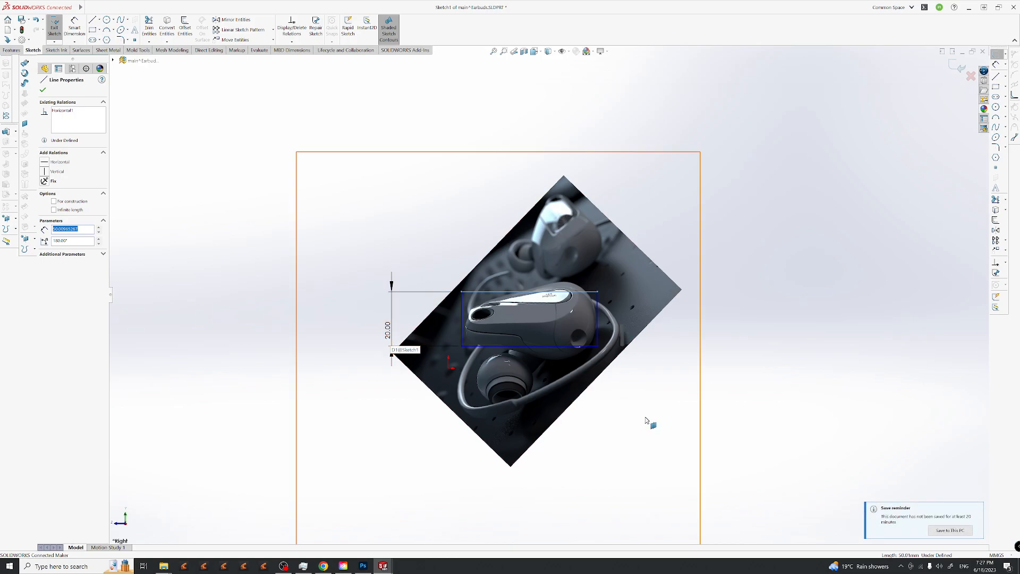
Save the part and delete the reference rectangle together with its 20 mm dimension from Sketch1.
key(ctrl+s)
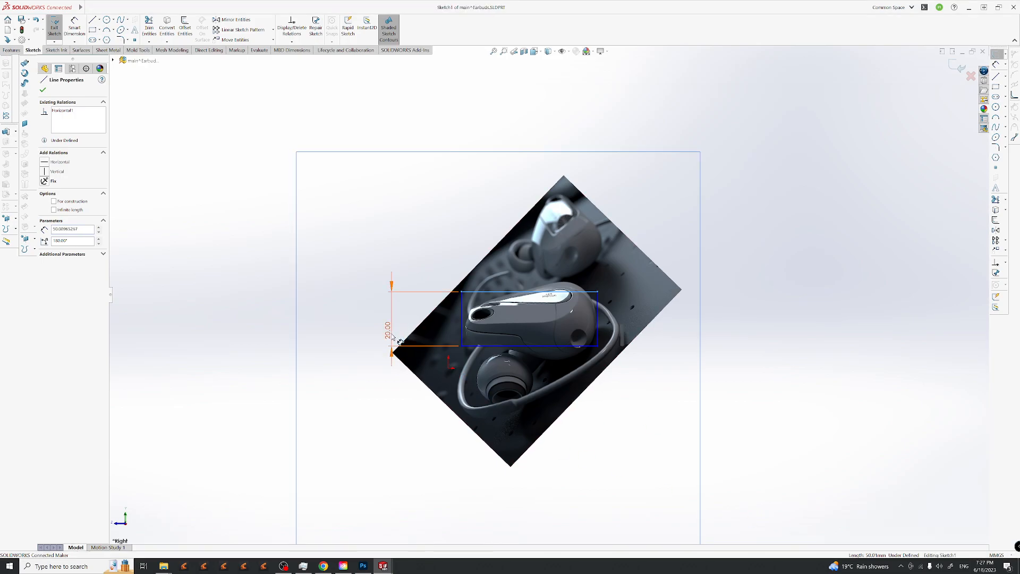
click(752, 289)
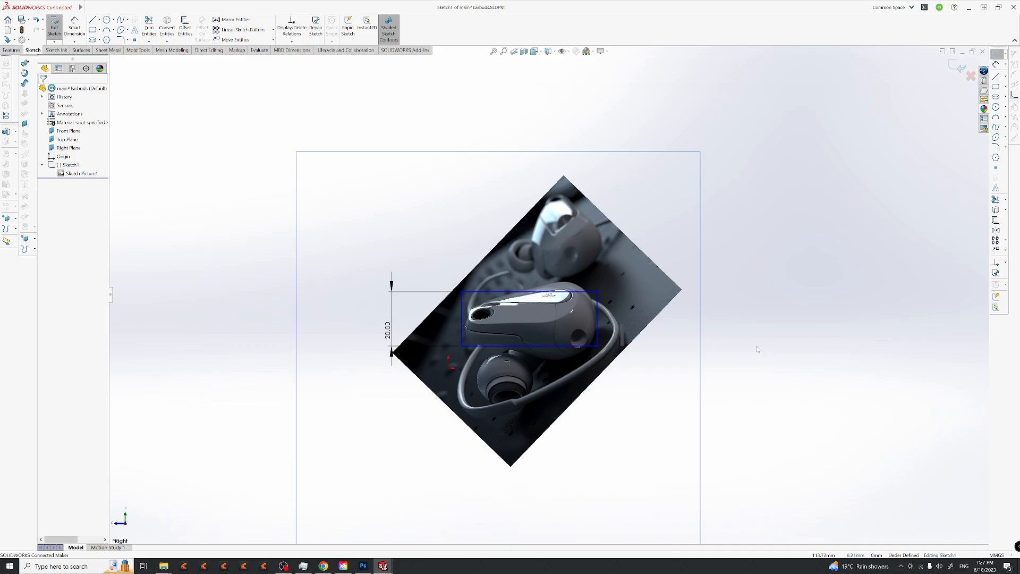
click(462, 317)
key(Delete)
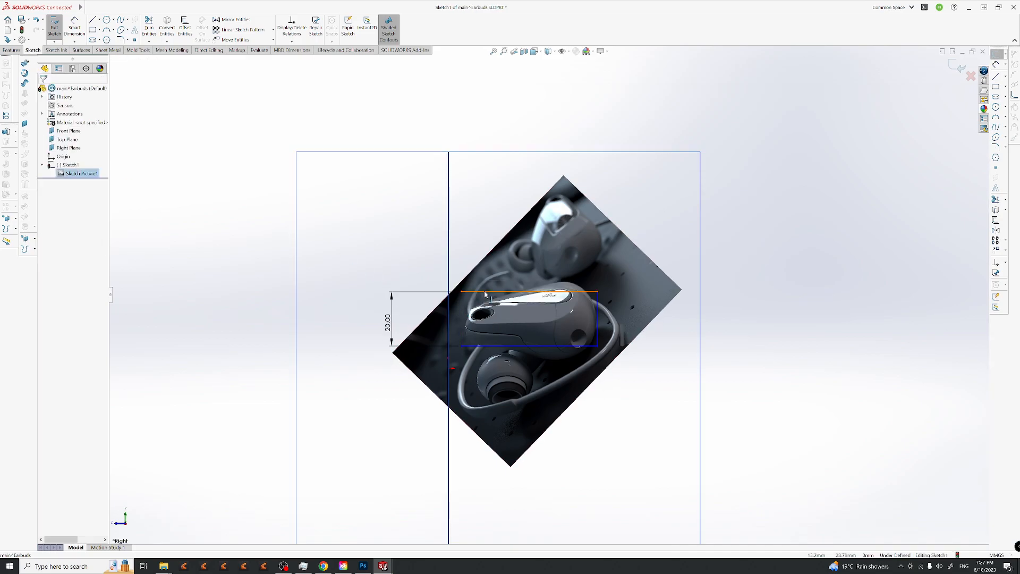
click(484, 292)
key(Delete)
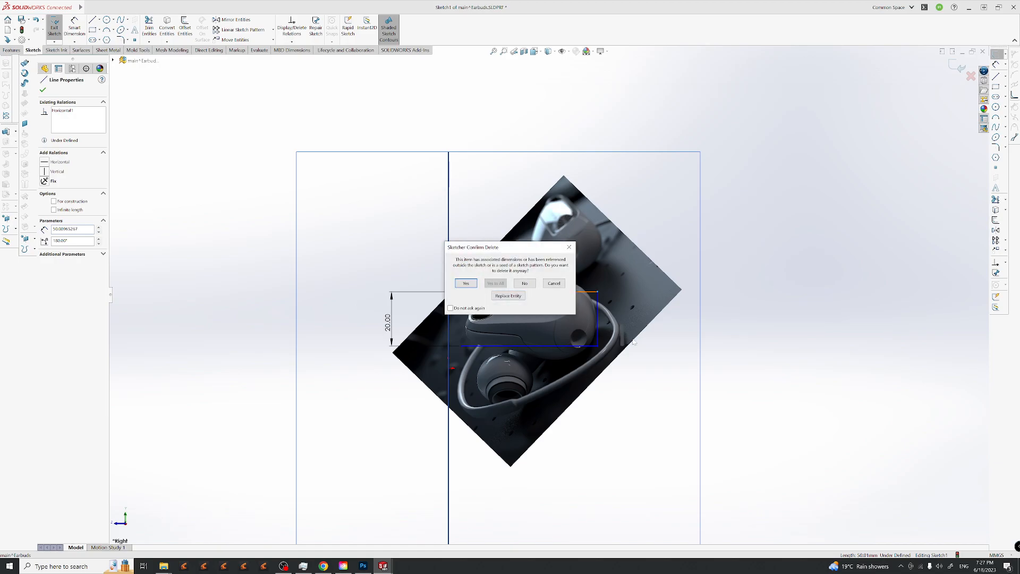
click(526, 285)
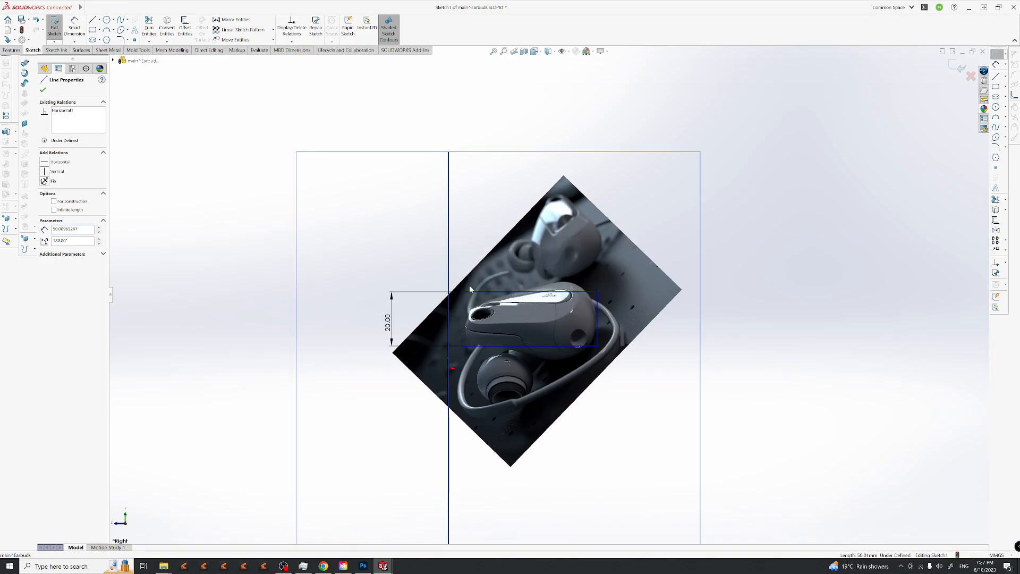
click(480, 292)
key(Delete)
click(466, 283)
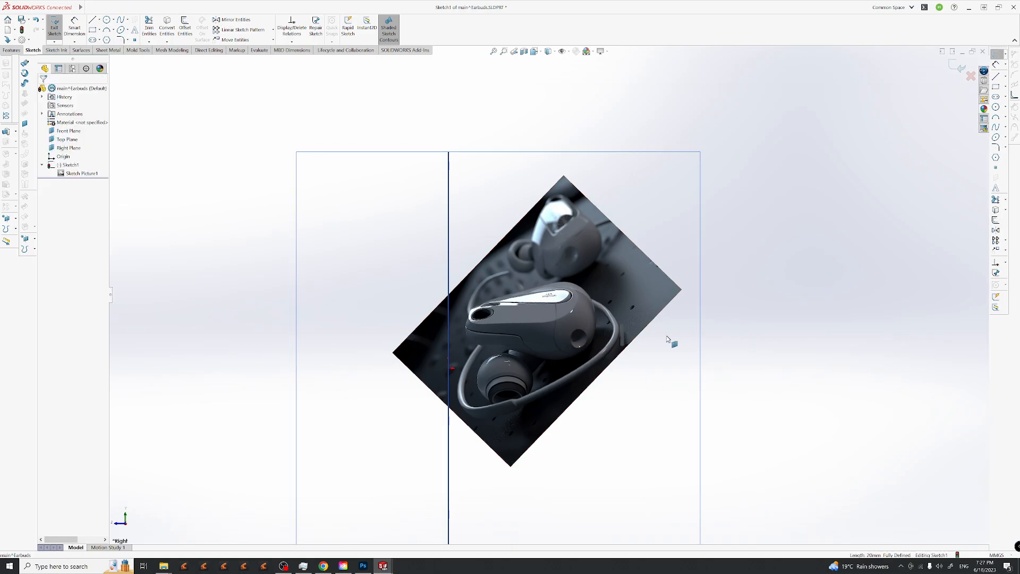
Exit Sketch1 and start a new sketch on the Right Plane, over the earbud picture.
click(956, 70)
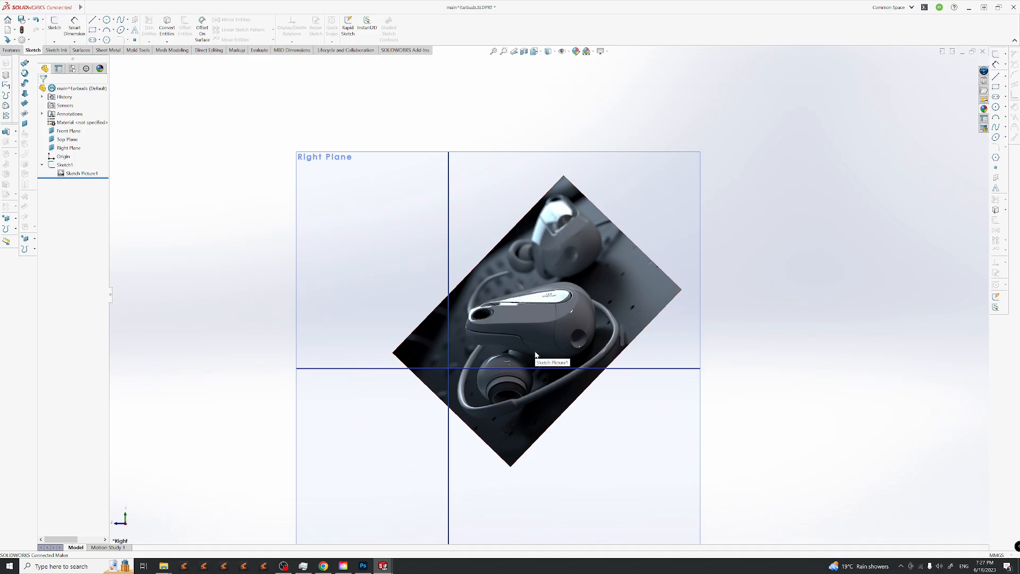
mouse_move(538, 355)
middle_down()
mouse_move(553, 348)
mouse_move(536, 354)
mouse_move(533, 330)
mouse_move(536, 343)
middle_up()
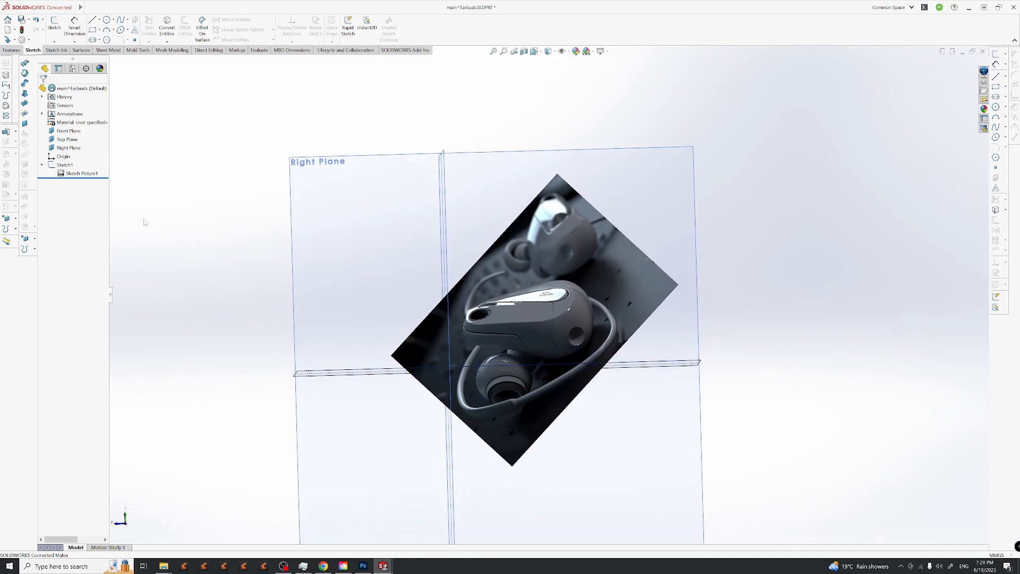
click(41, 165)
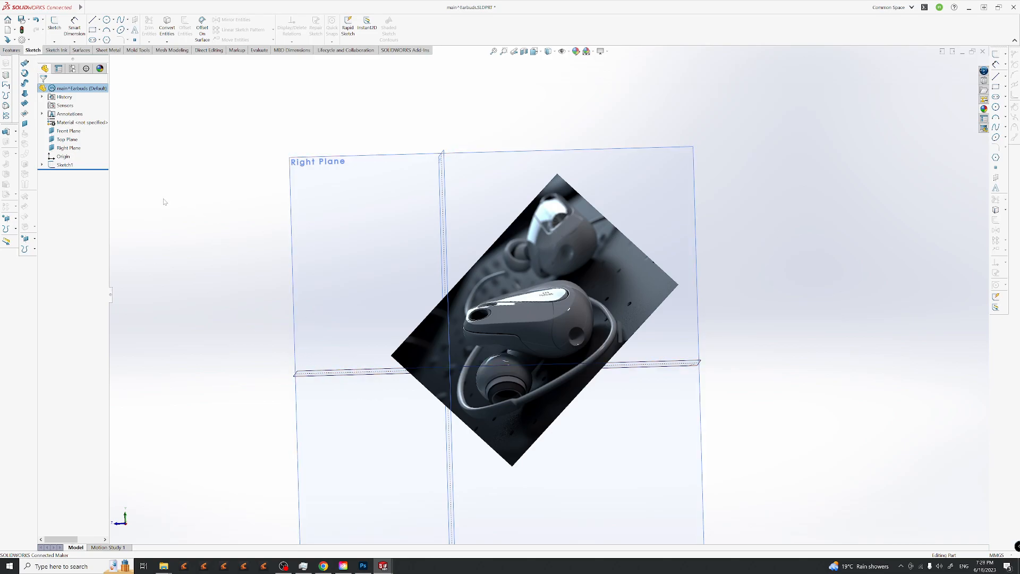
click(69, 130)
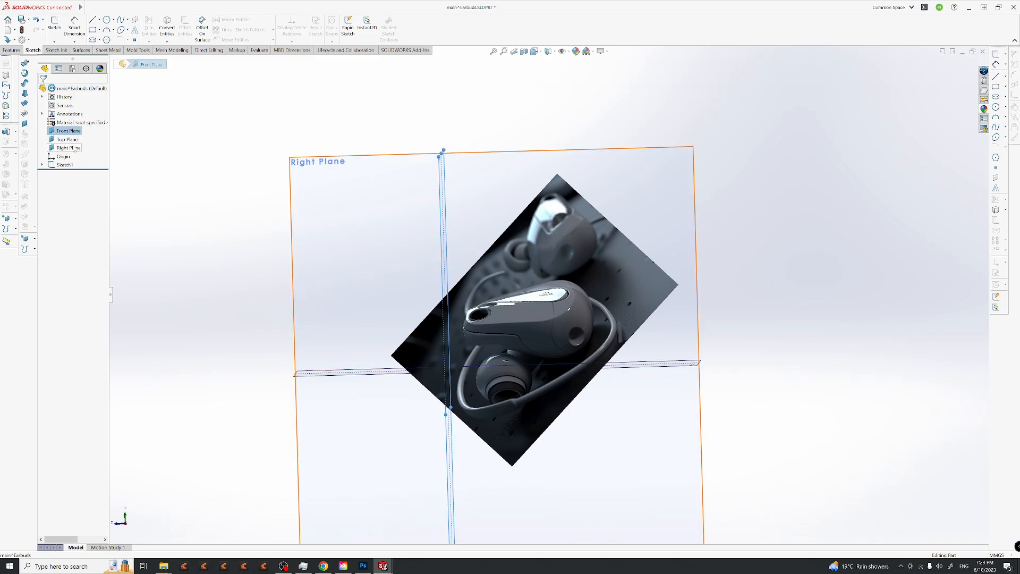
click(68, 148)
click(90, 151)
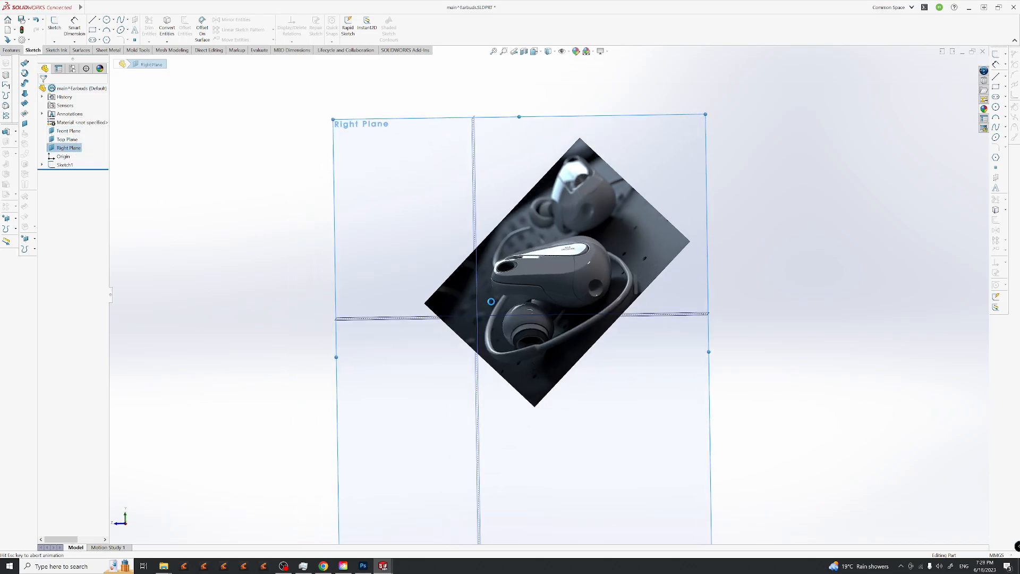
scroll(603, 234, down, 4)
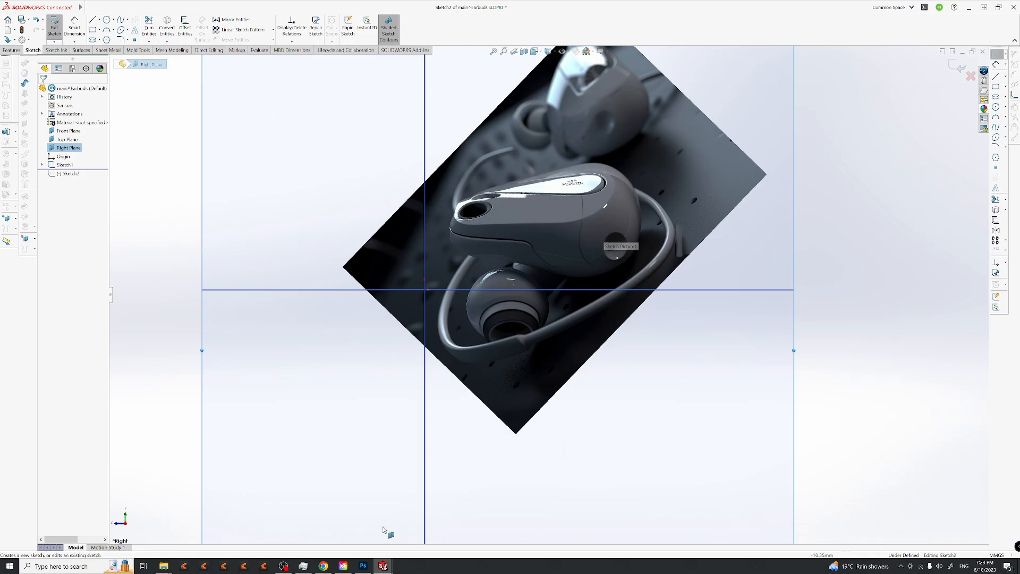
Check the red markup on the earbud concept picture in Photoshop, and return to SOLIDWORKS.
click(363, 566)
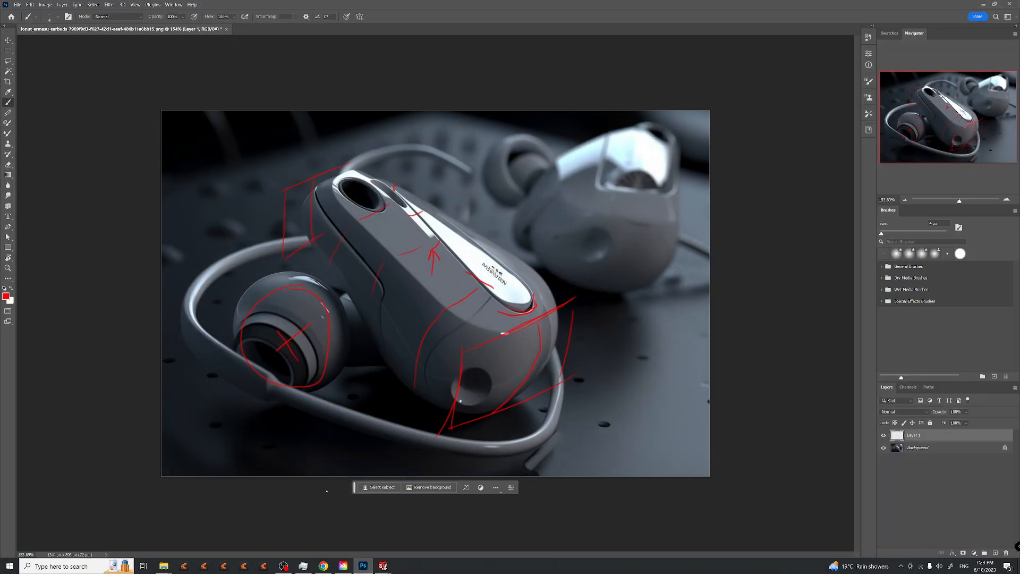
click(363, 566)
click(849, 268)
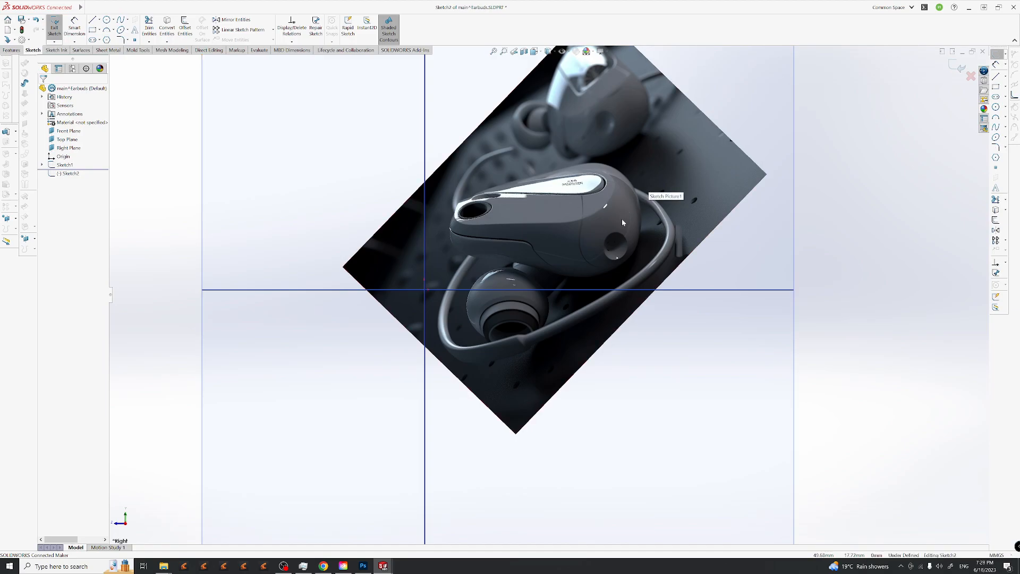
Draw a three-point spline around the rounded rear end of the large earbud body, extending beyond it above and below.
click(121, 20)
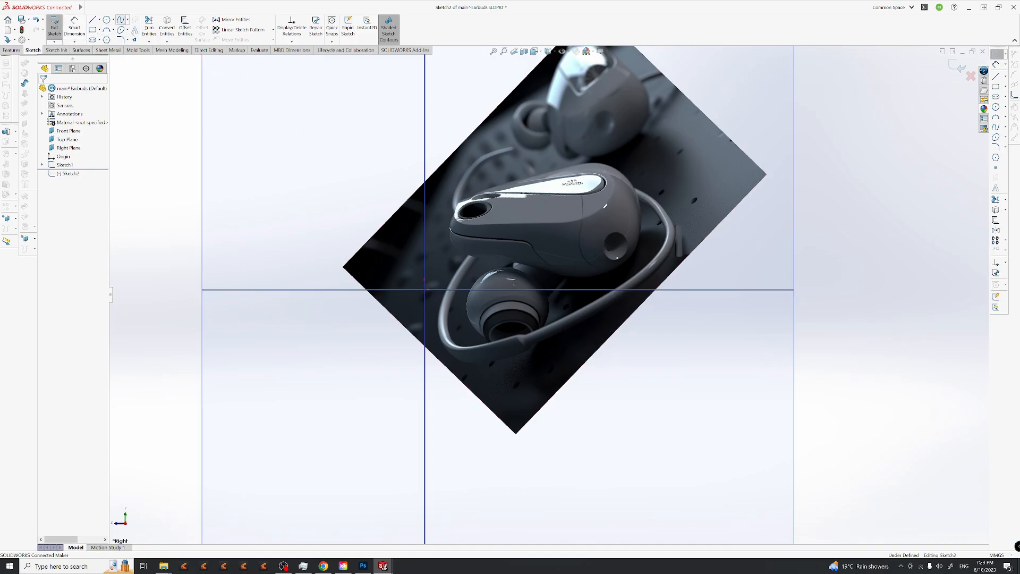
click(583, 132)
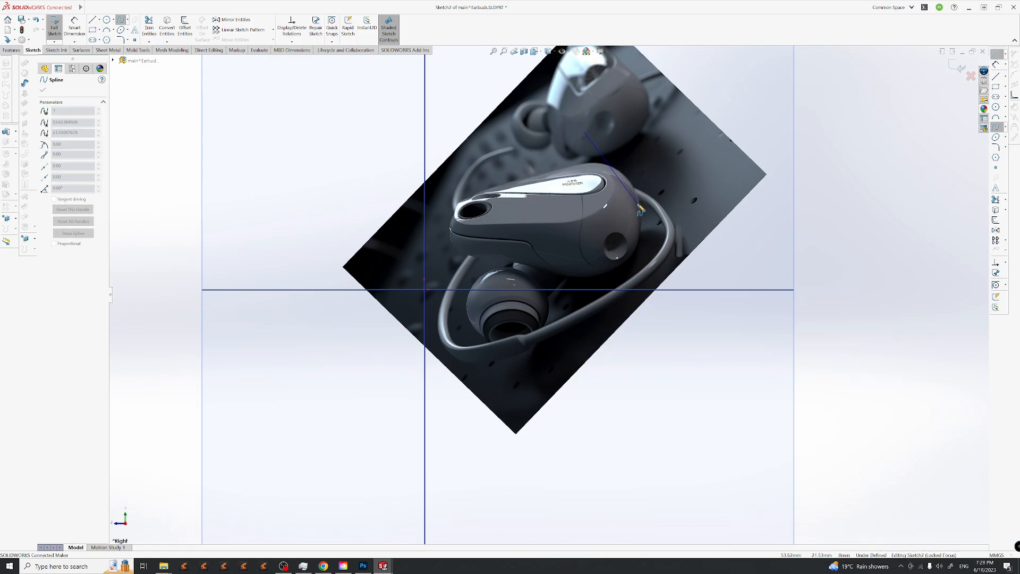
click(642, 209)
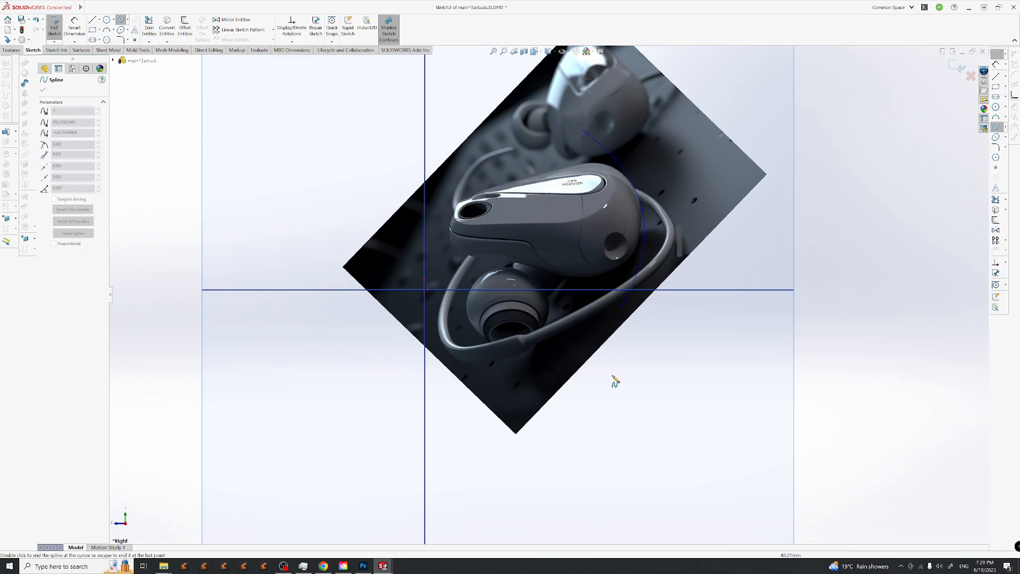
click(603, 307)
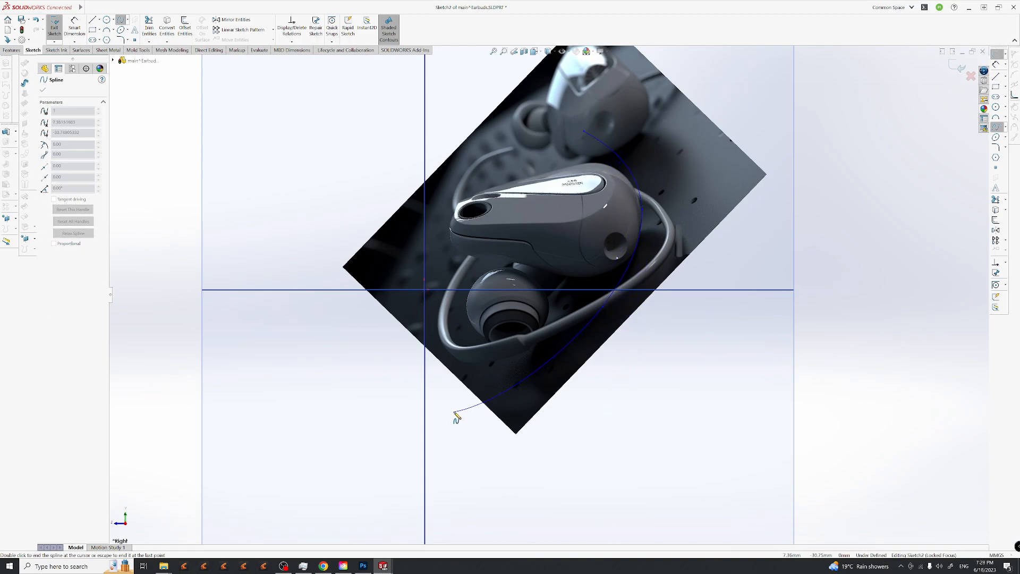
key(Escape)
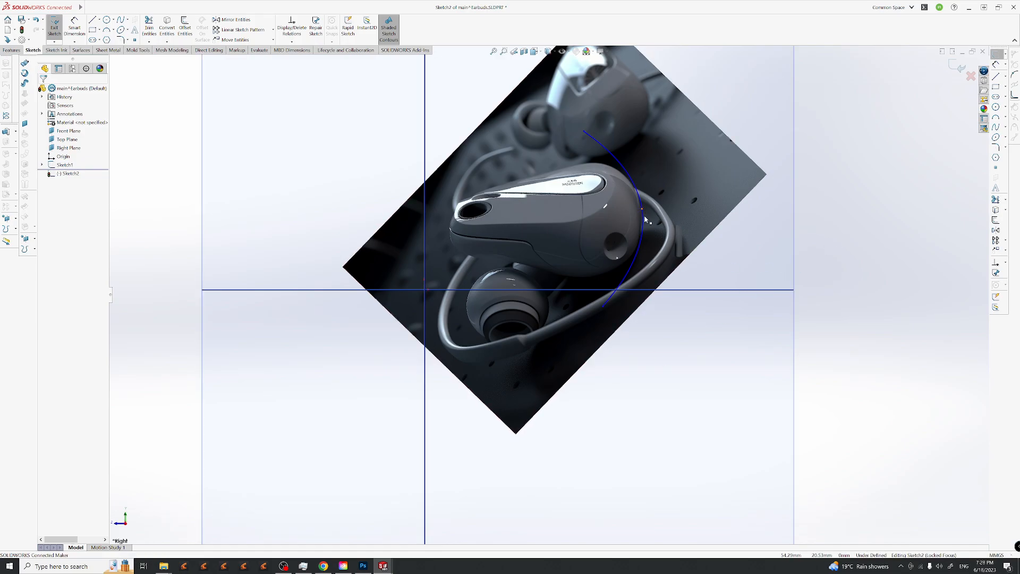
Adjust the spline's end points and middle point to follow the earbud's rounded end, at an arc length of about 53.5 mm.
click(643, 215)
click(583, 130)
drag(572, 150, 581, 139)
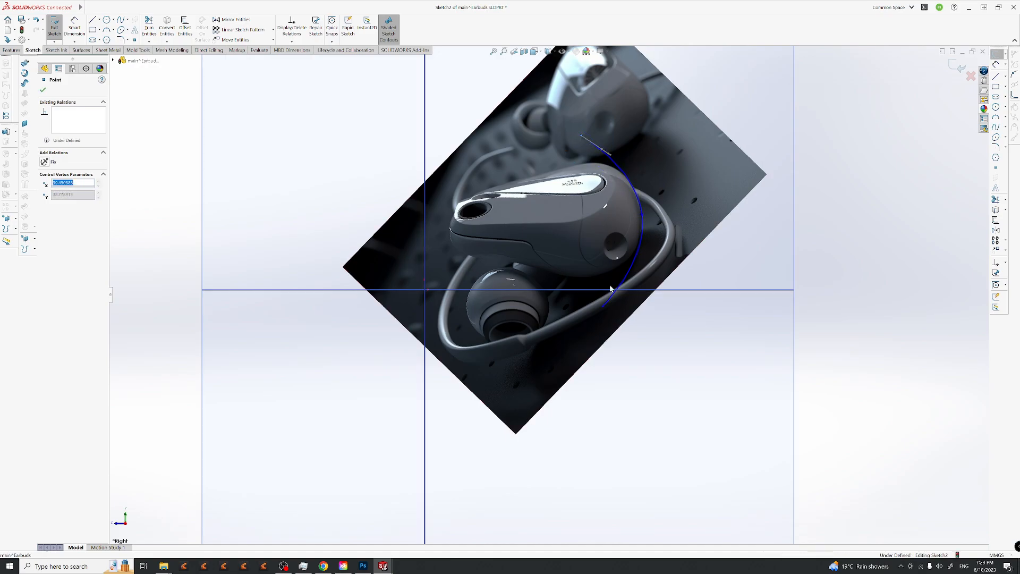
drag(604, 310, 587, 314)
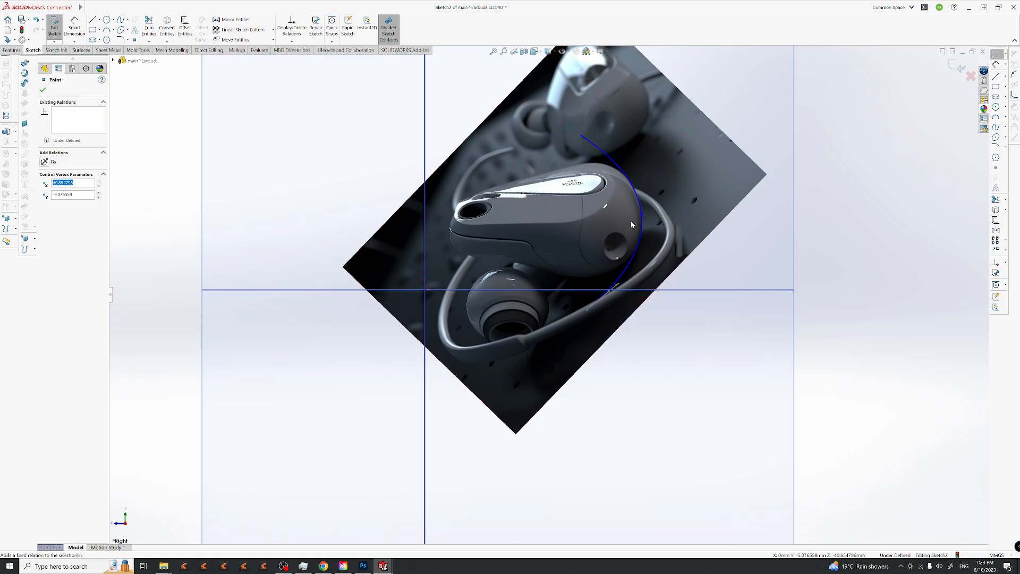
click(642, 214)
click(581, 138)
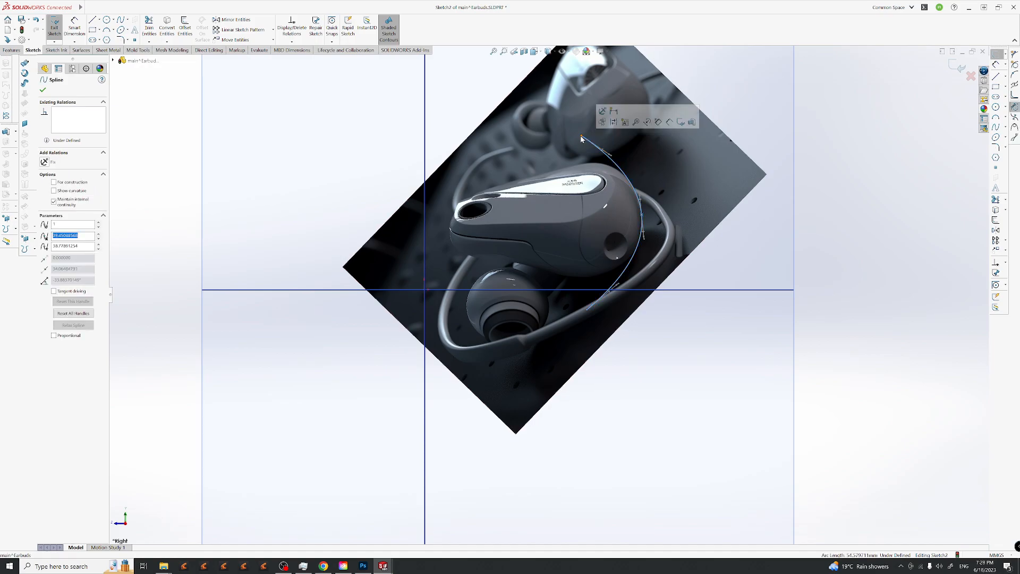
click(584, 138)
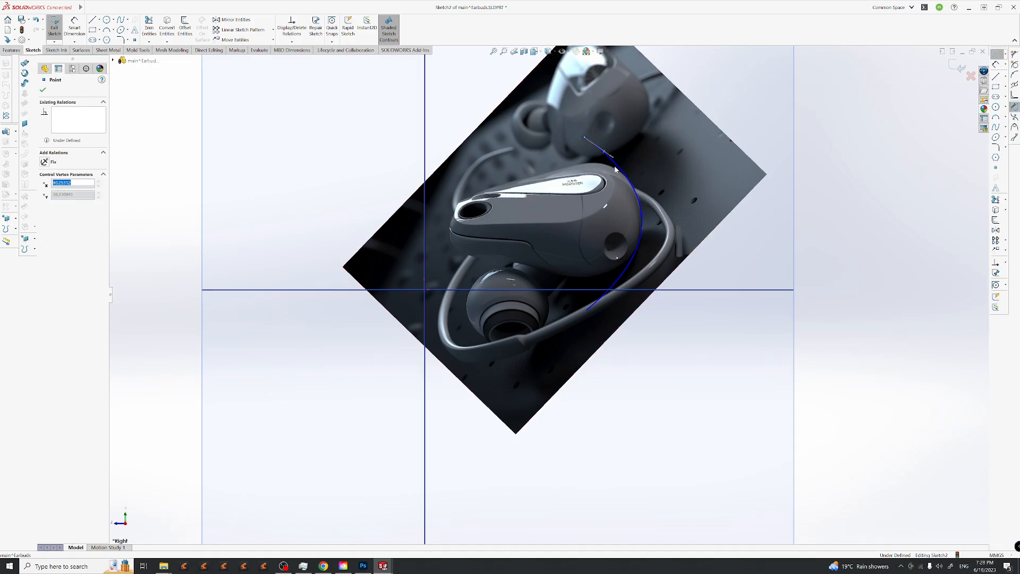
click(642, 215)
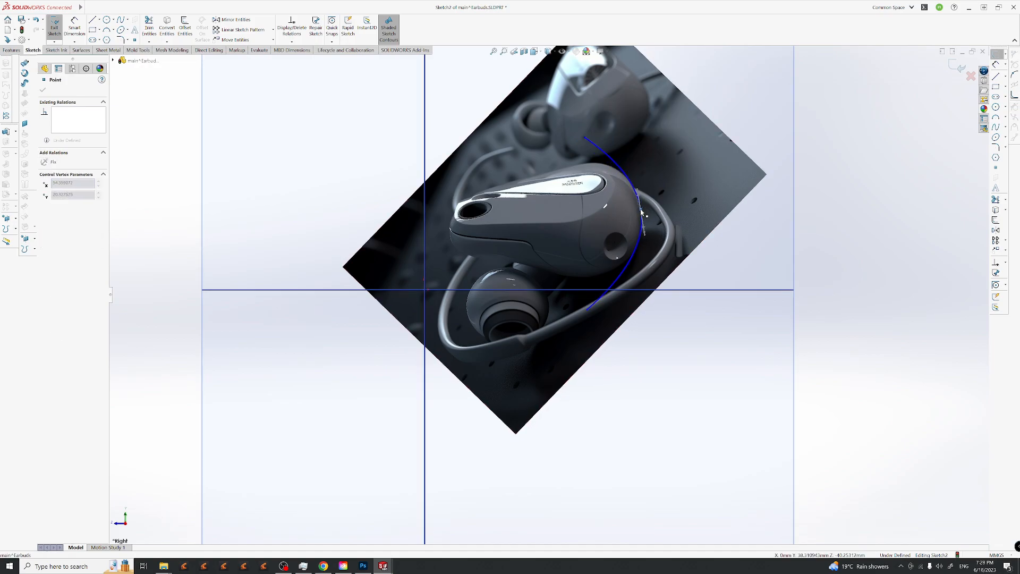
drag(640, 209, 641, 210)
click(815, 313)
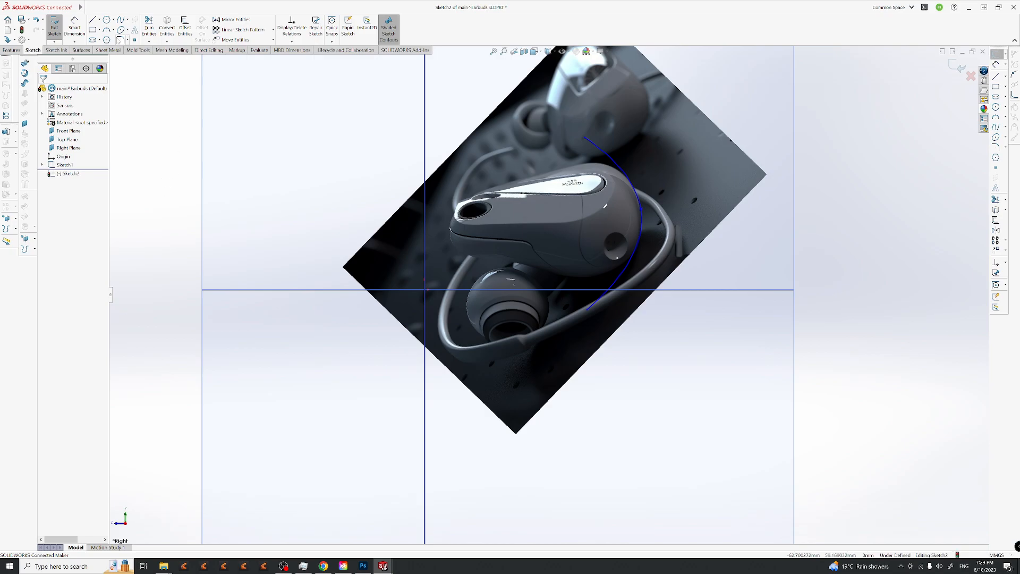
Exit the spline sketch and turn on the display of sketches in the view.
click(121, 20)
key(Escape)
click(970, 76)
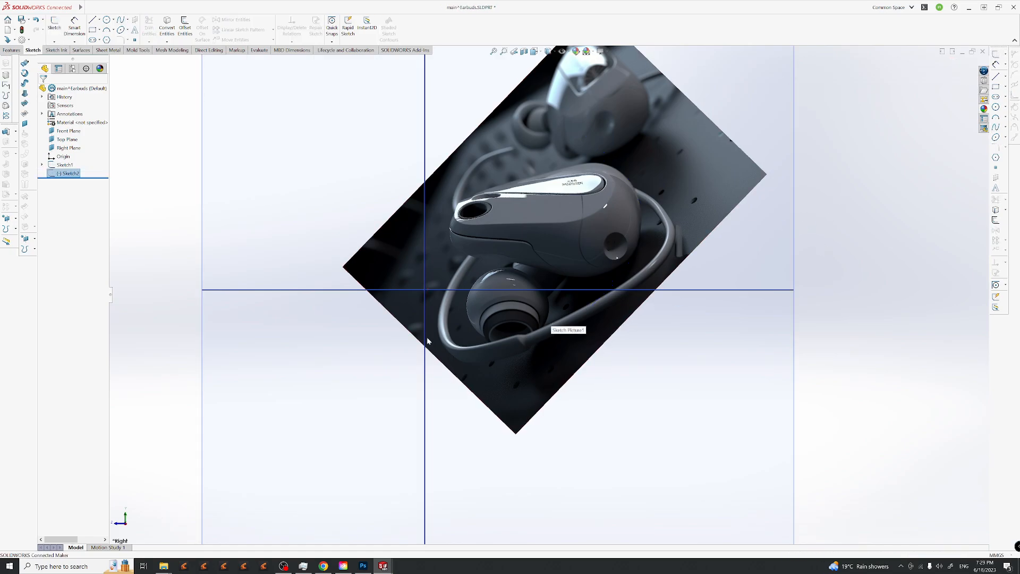
click(562, 51)
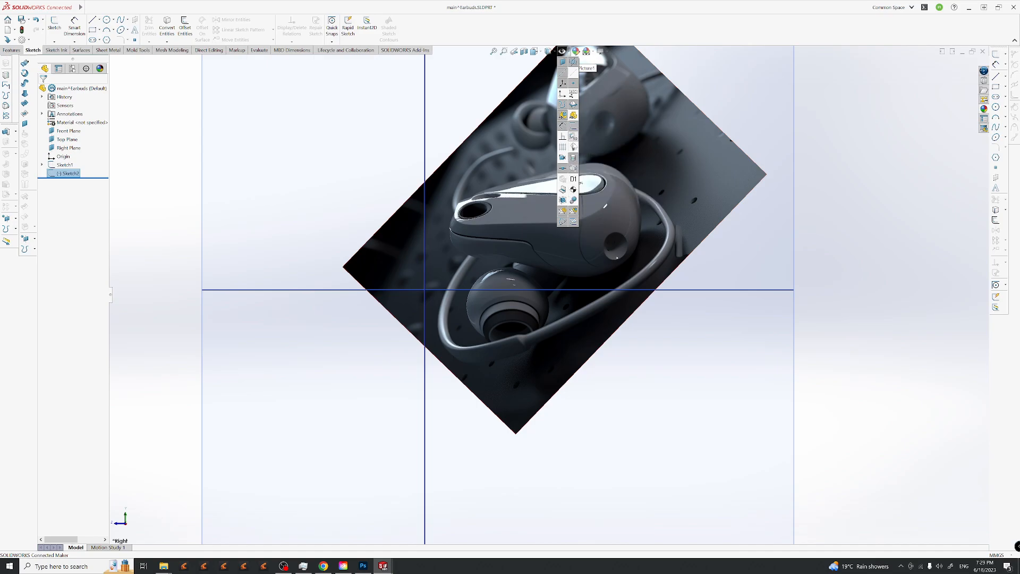
middle_drag(568, 237, 689, 360)
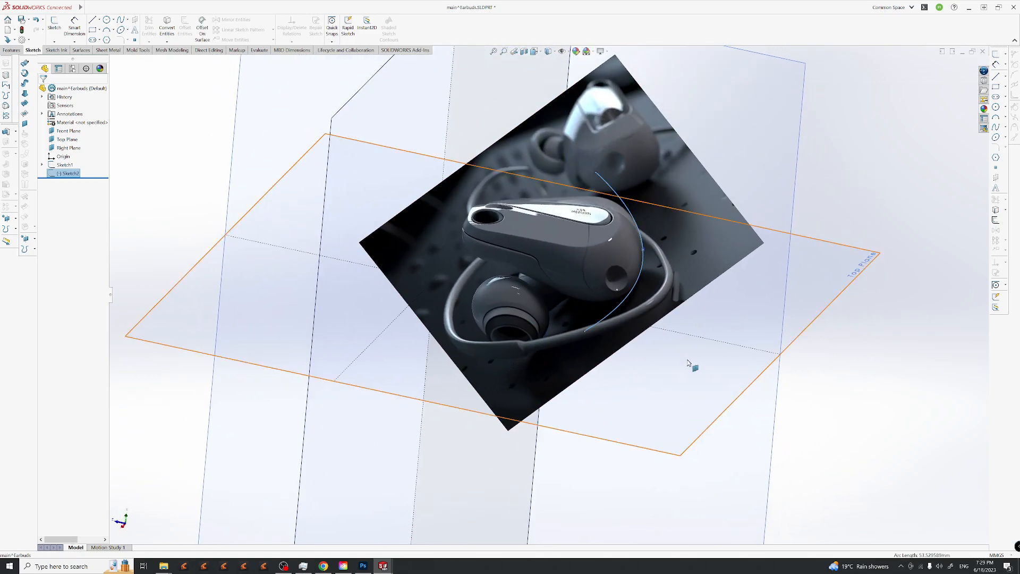
click(834, 200)
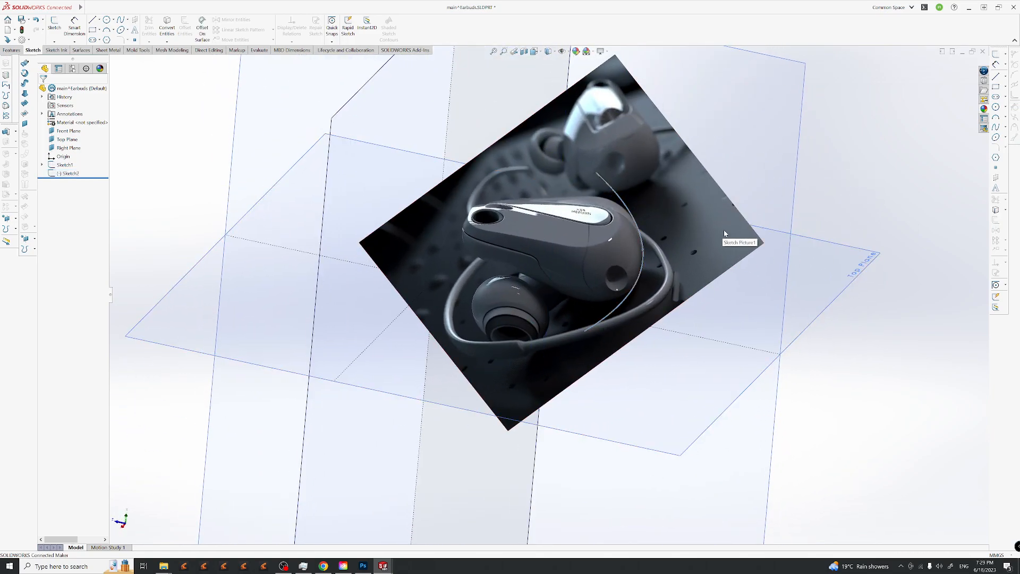
click(621, 210)
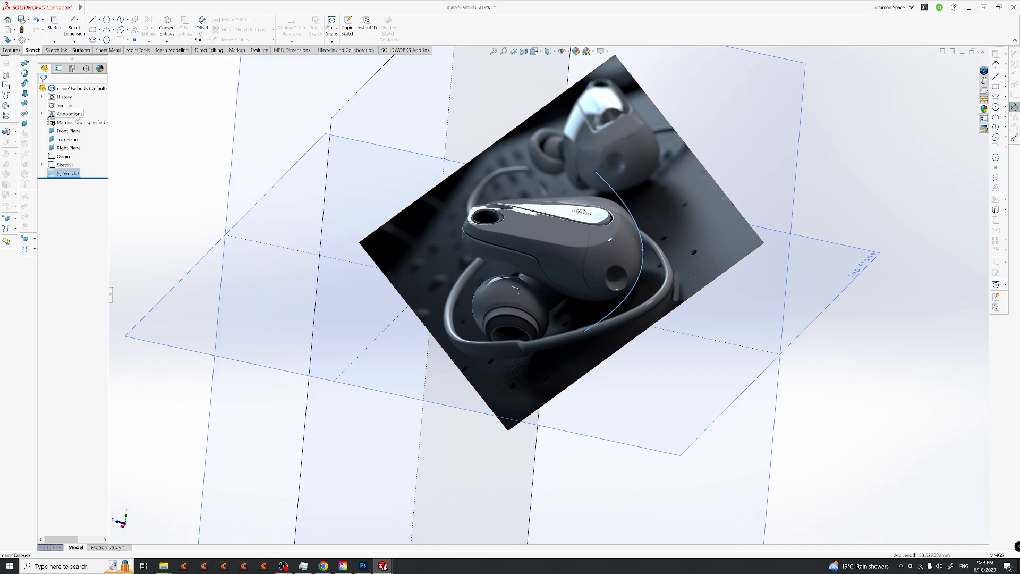
click(25, 63)
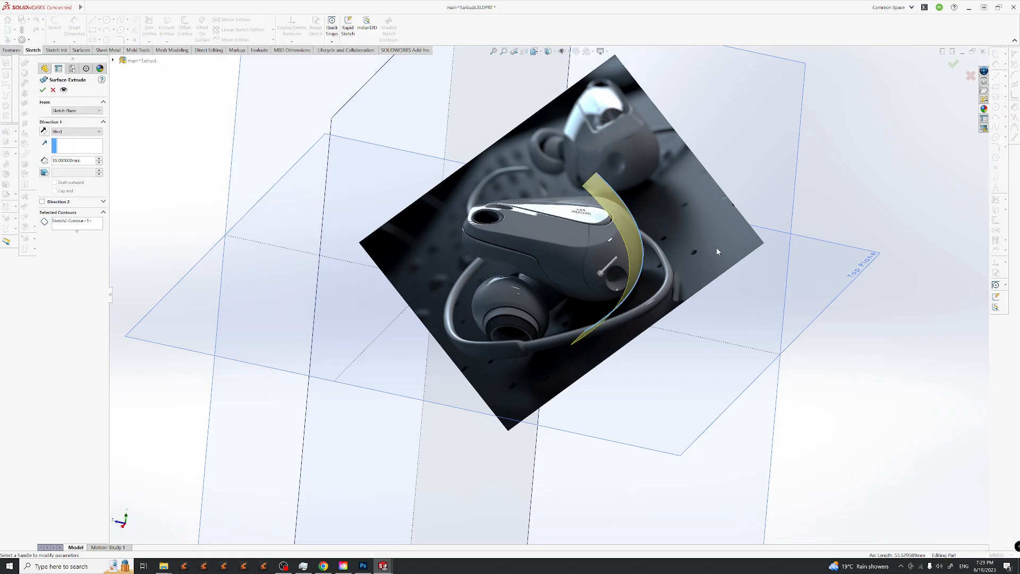
key(Escape)
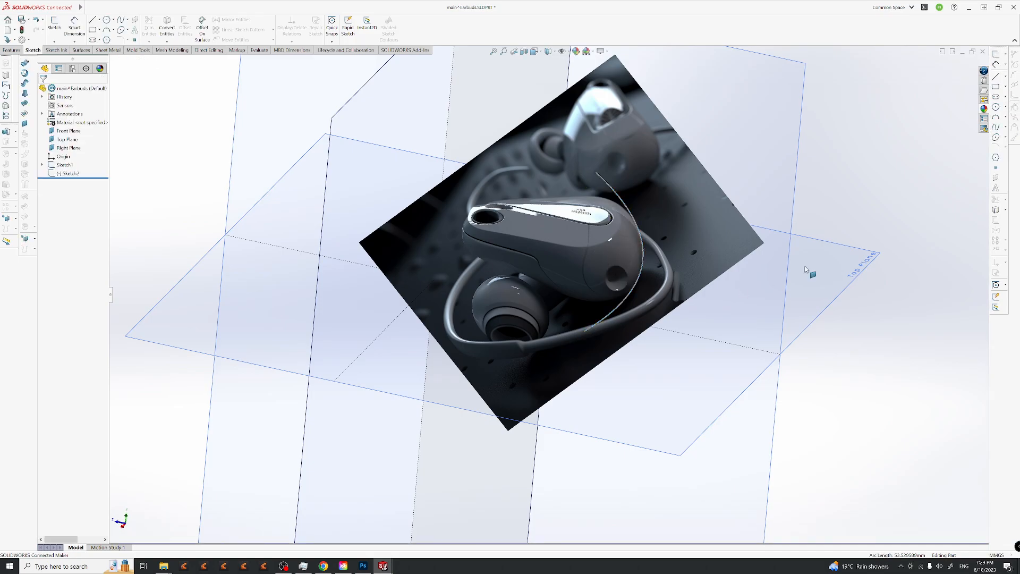
Return to the Right view and create a reference point on the spline at 50 percent of its length.
middle_drag(603, 268, 606, 211)
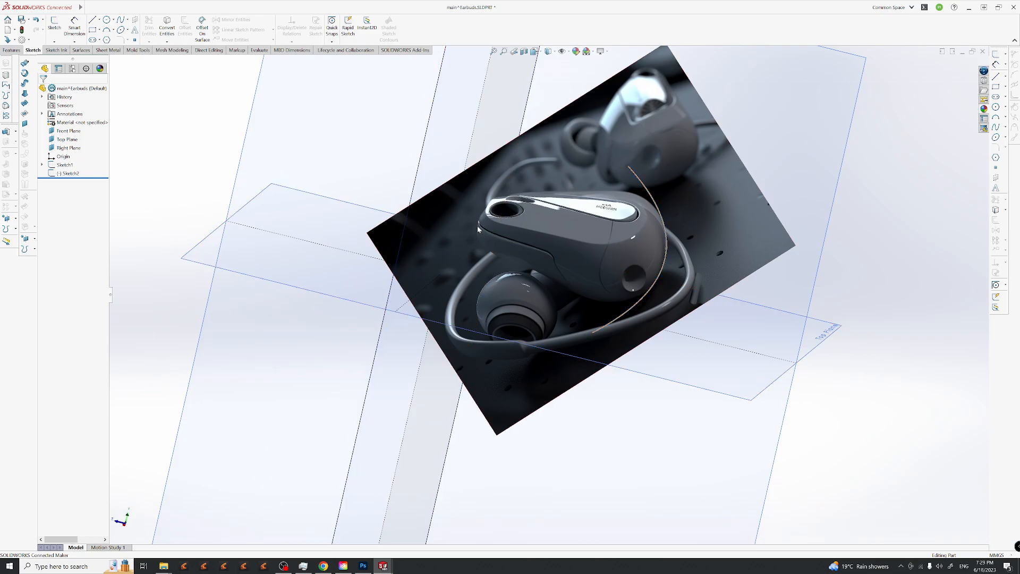
key(space)
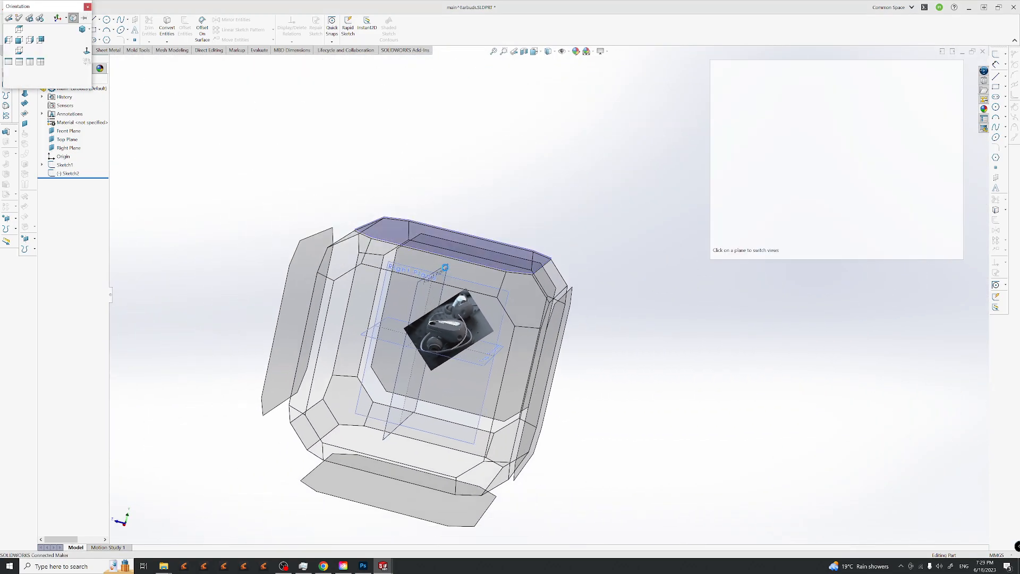
click(464, 385)
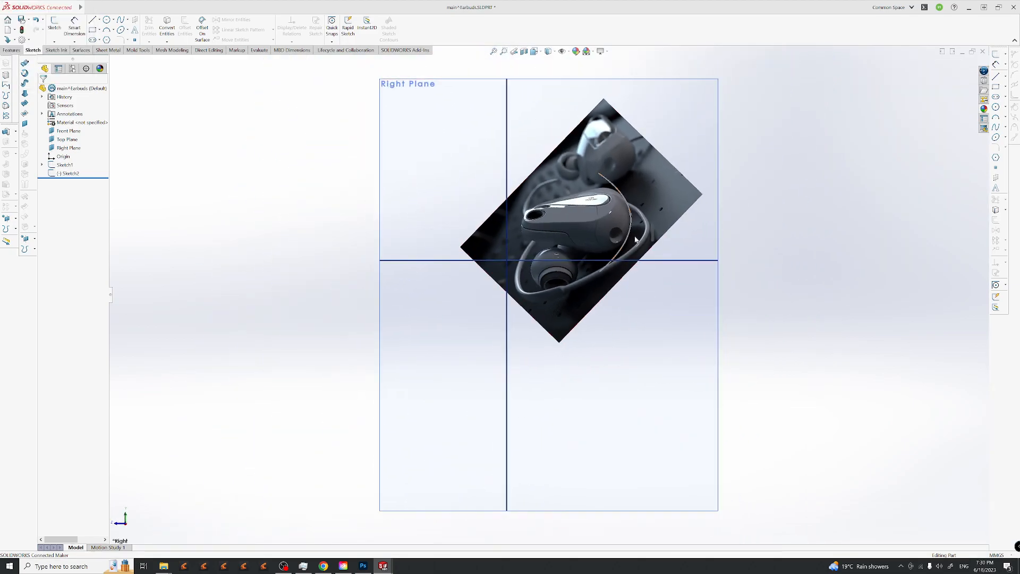
scroll(616, 259, down, 5)
scroll(617, 259, up, 1)
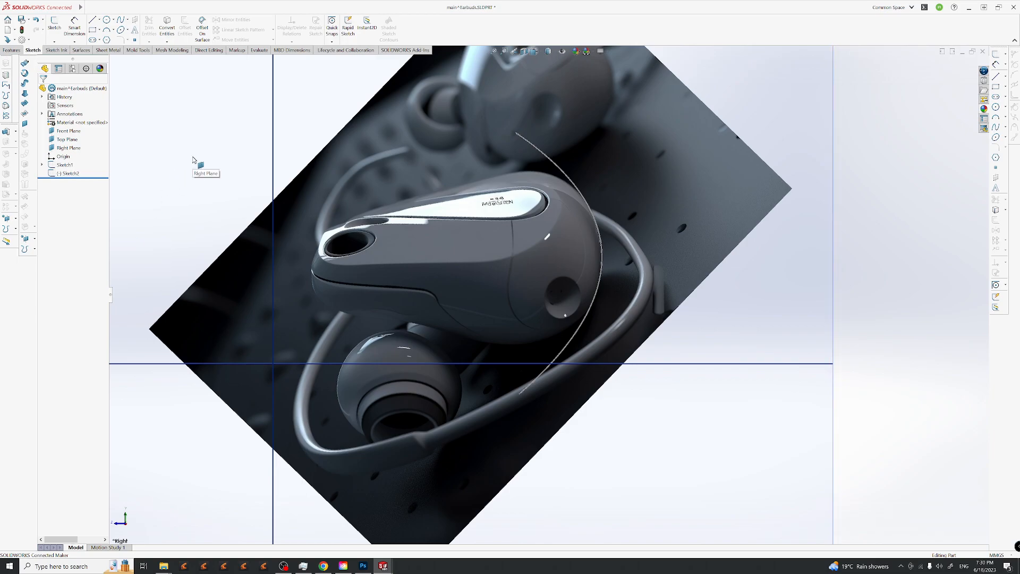
click(34, 242)
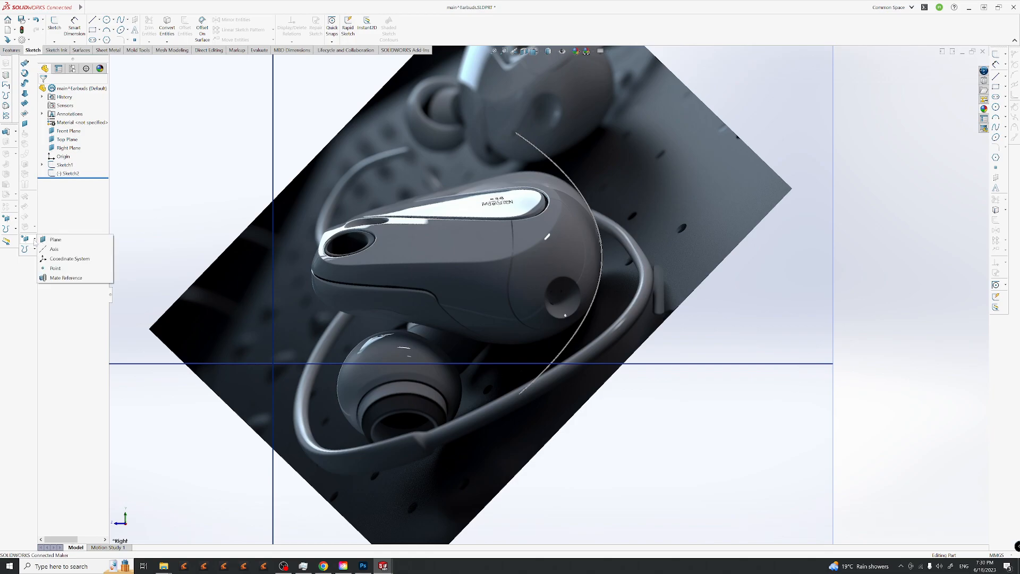
click(61, 267)
click(600, 263)
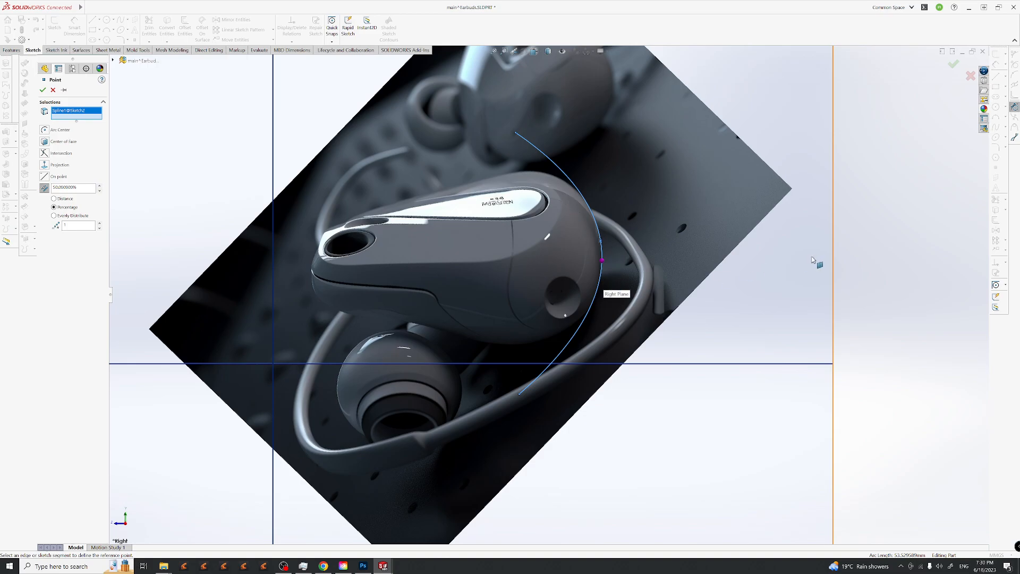
click(955, 66)
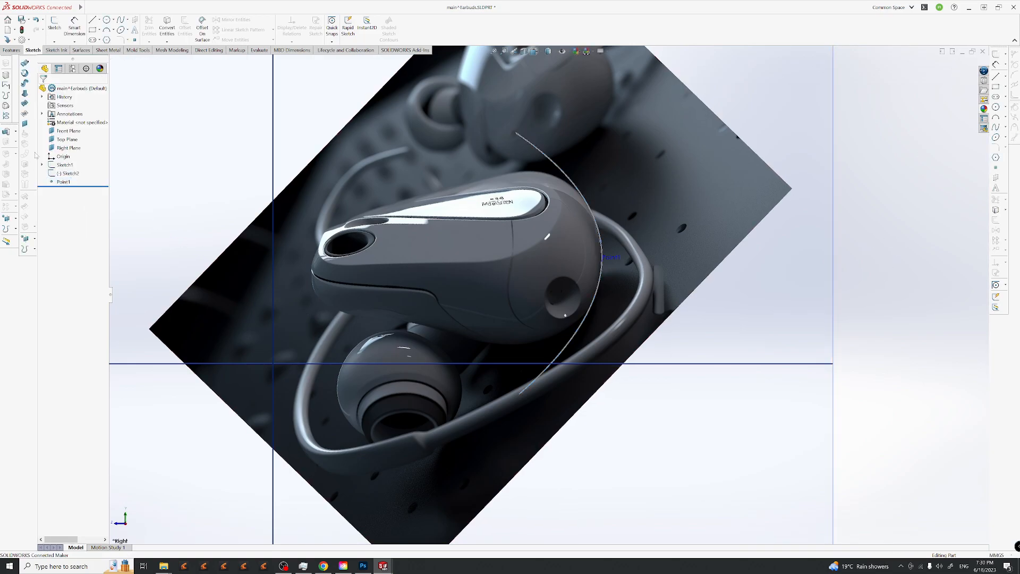
Create a reference plane perpendicular to the rear-end spline and coincident with the reference point on it.
click(35, 239)
click(54, 243)
click(602, 270)
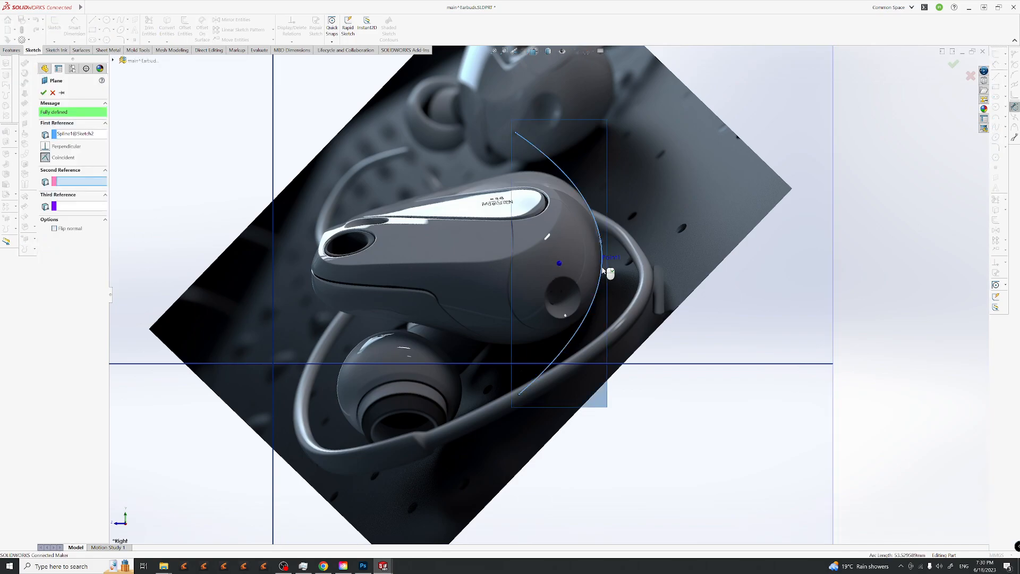
click(604, 263)
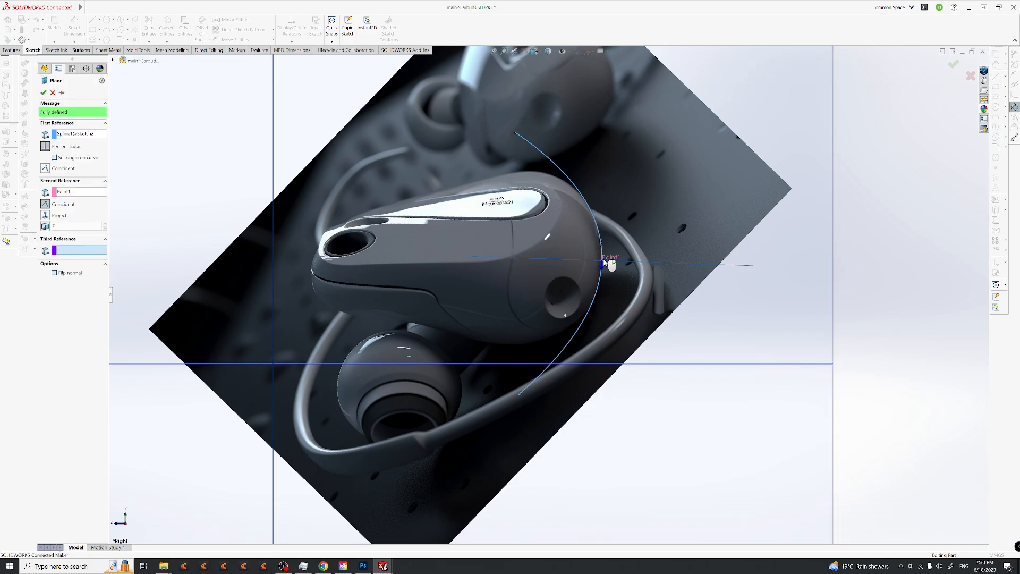
middle_drag(451, 254, 564, 382)
scroll(564, 382, up, 5)
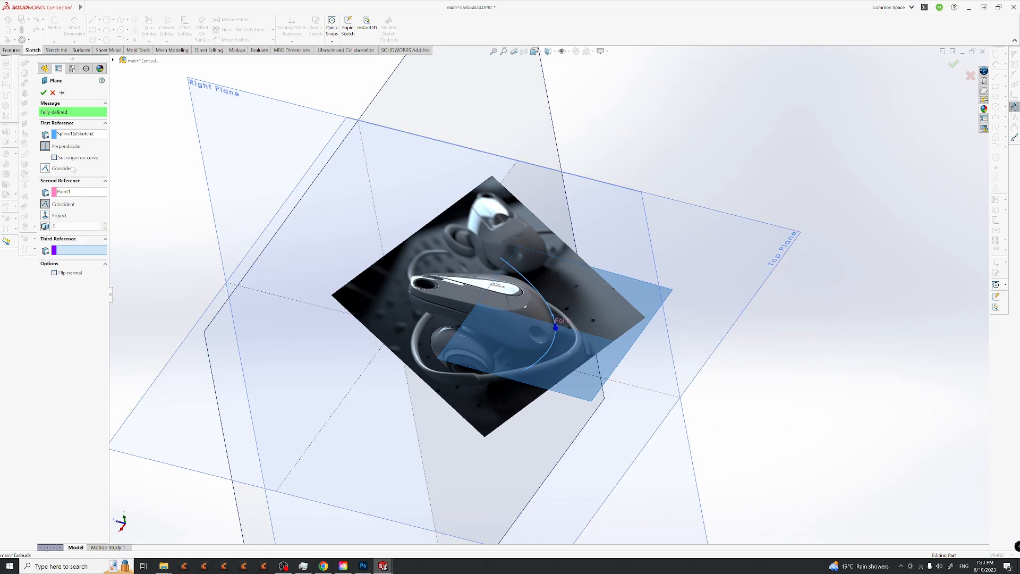
right_click(789, 358)
click(789, 358)
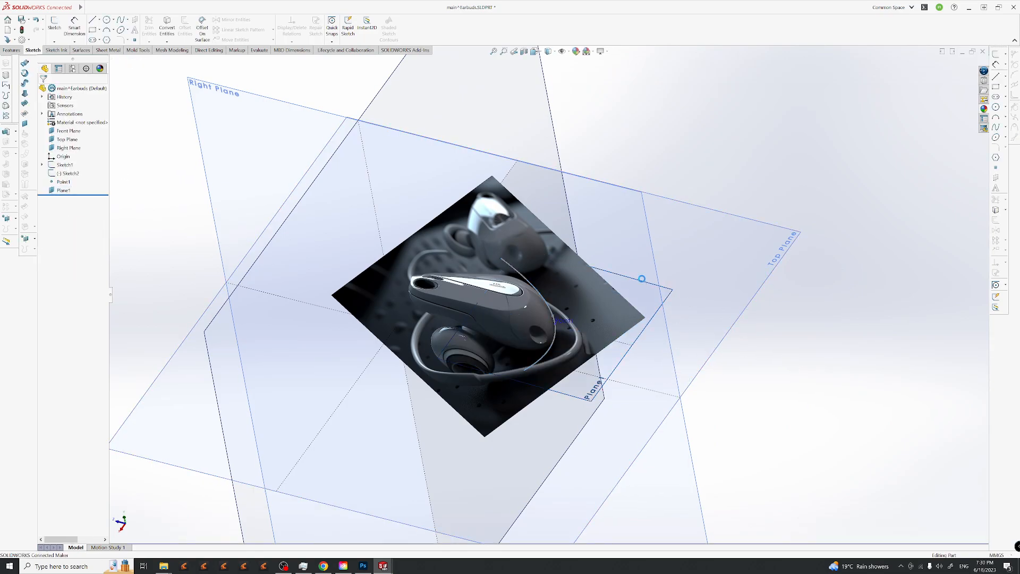
Shrink the displayed outline of the new perpendicular plane to a narrow rectangle around the earbud end.
click(671, 294)
drag(596, 268, 559, 407)
middle_drag(560, 407, 618, 380)
key(Escape)
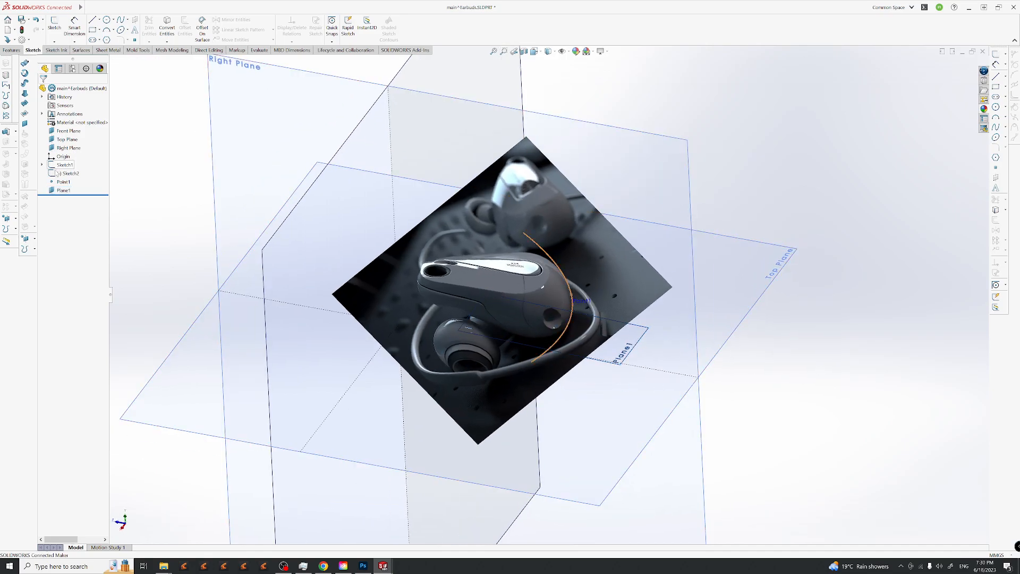
Hide the Top Plane and the Front Plane.
right_click(64, 139)
click(68, 132)
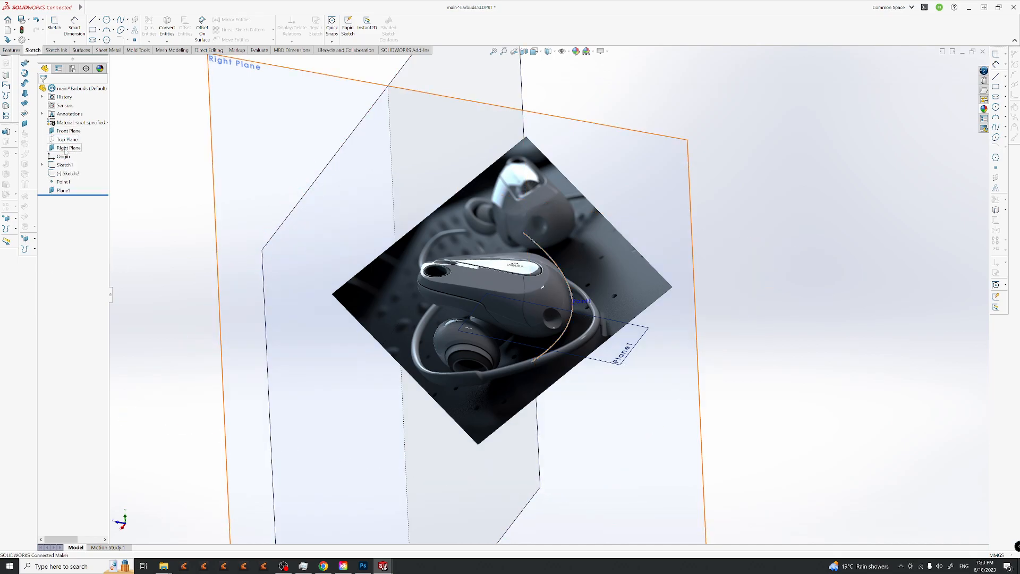
right_click(64, 131)
click(68, 123)
Sketch a three-point arched spline on the new perpendicular plane, spanning both sides of the Right Plane with its middle point on the vertical reference line.
middle_drag(607, 347, 632, 357)
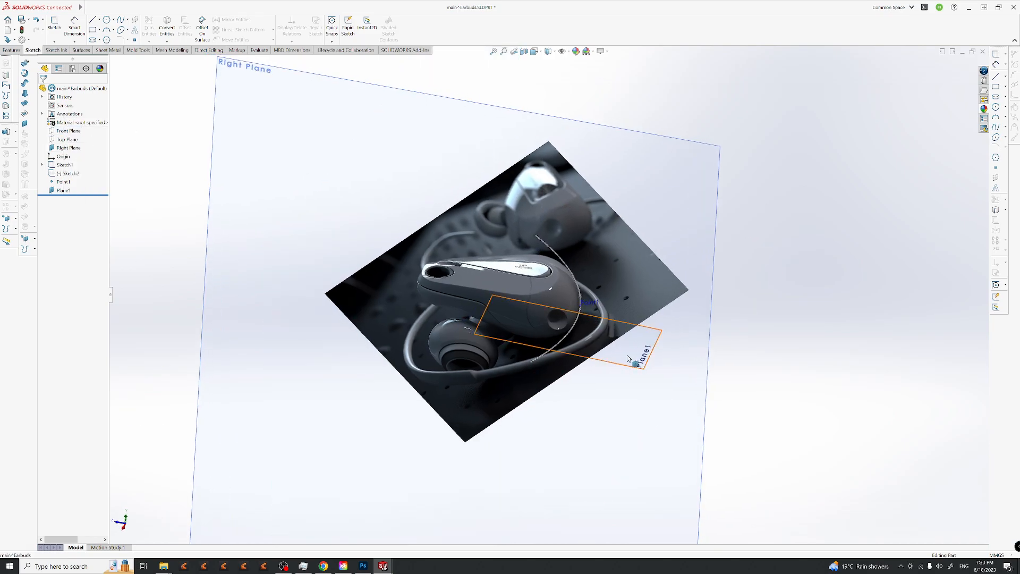
click(632, 362)
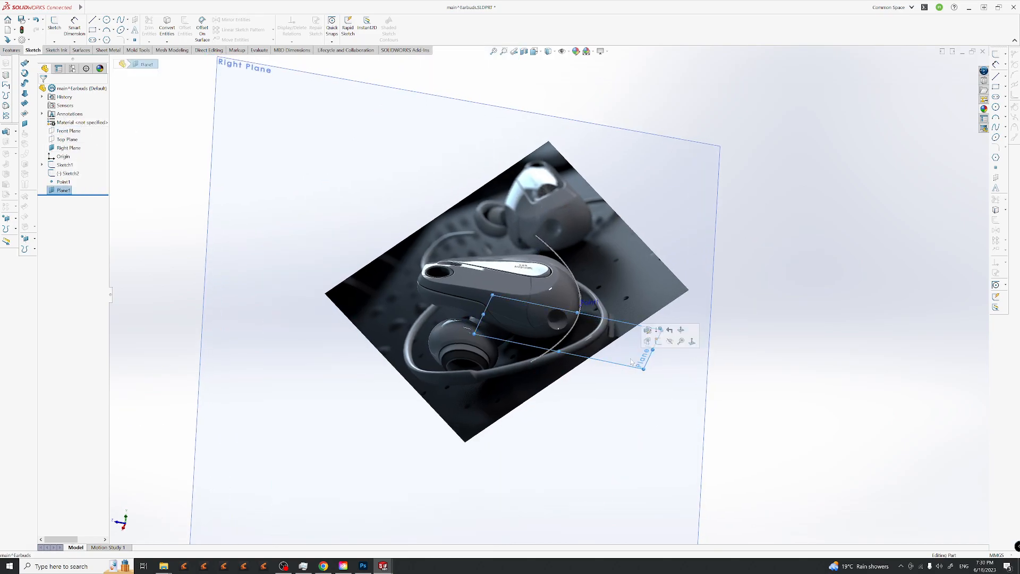
click(658, 341)
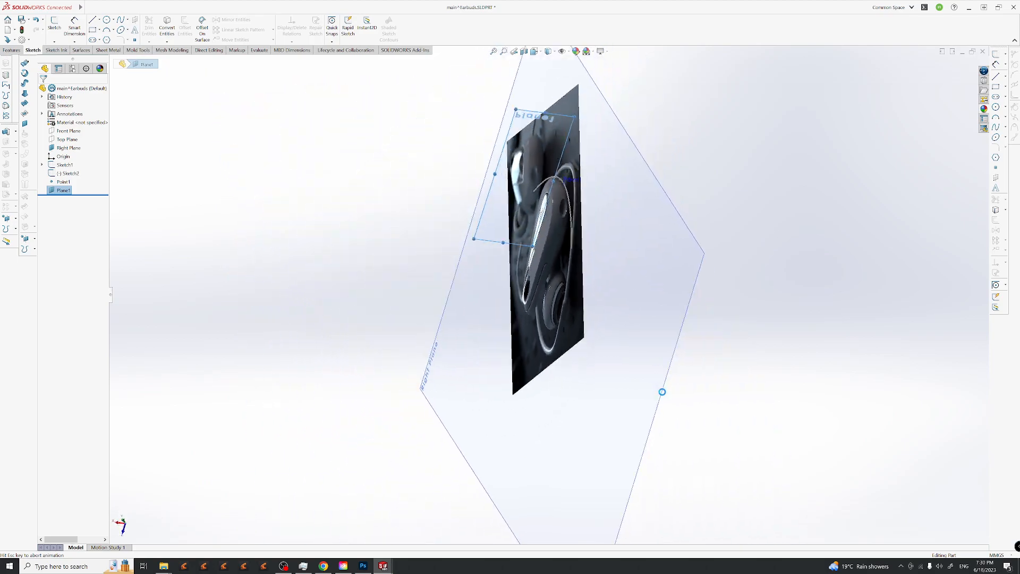
click(707, 257)
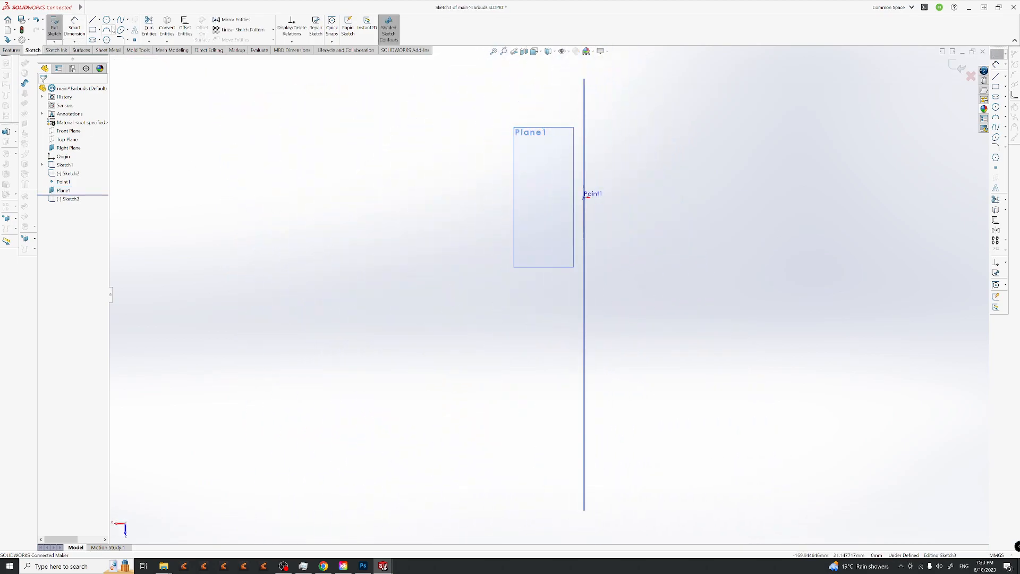
click(121, 20)
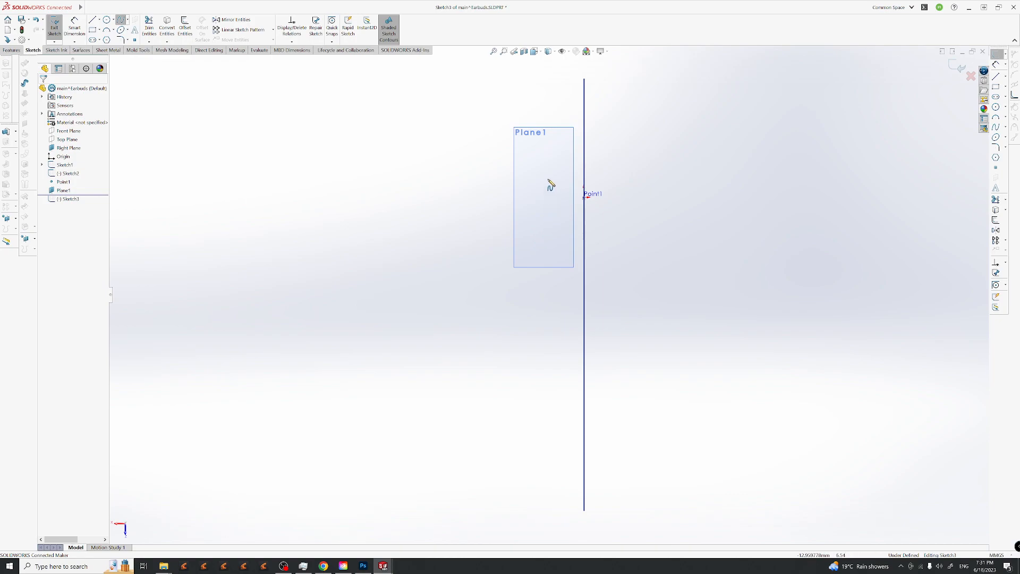
click(488, 204)
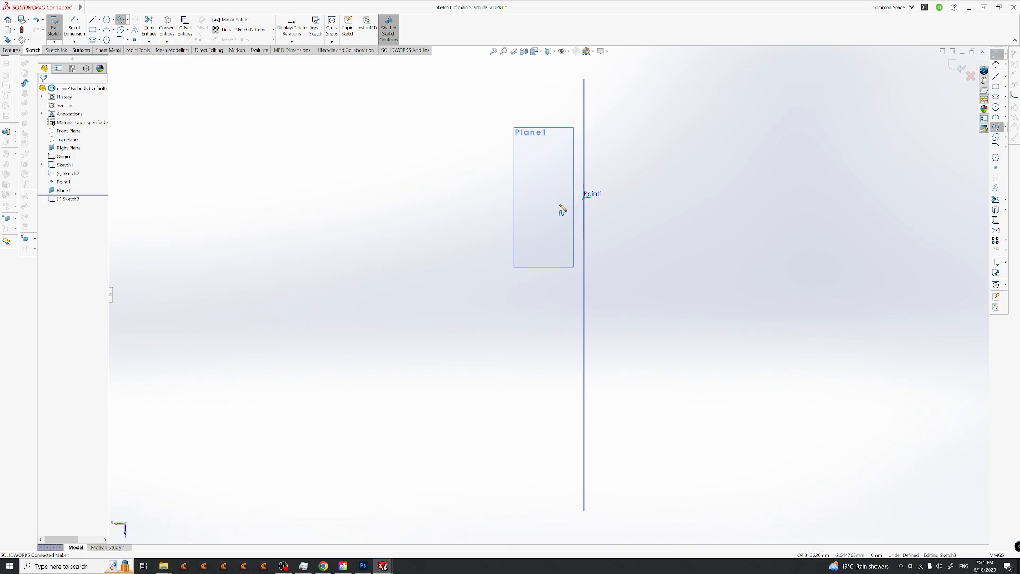
click(584, 175)
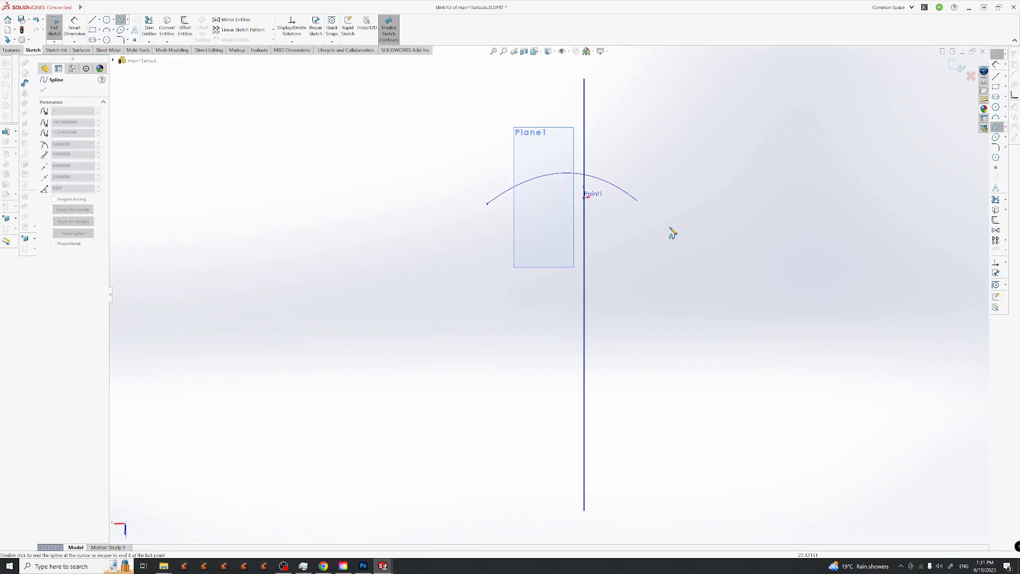
click(681, 205)
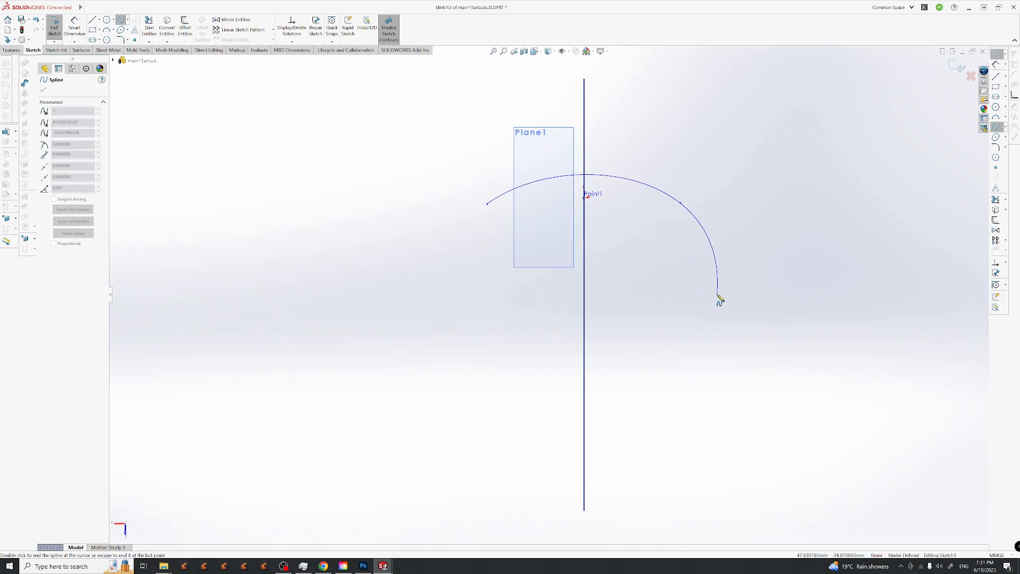
key(Escape)
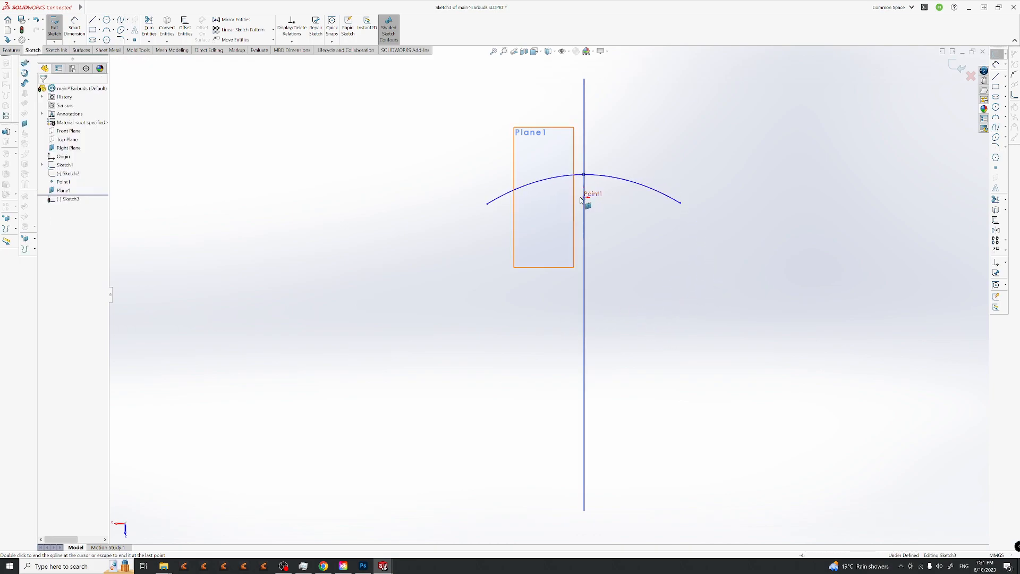
Reshape the cross spline into a steeper arch by lowering both end points and raising its middle point.
drag(681, 203, 676, 212)
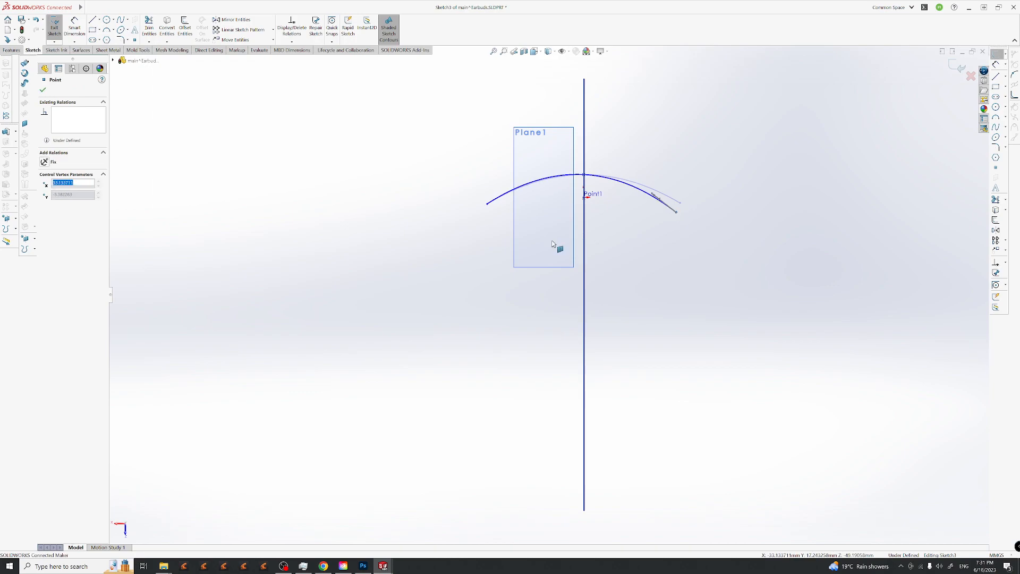
drag(488, 207, 469, 219)
click(585, 176)
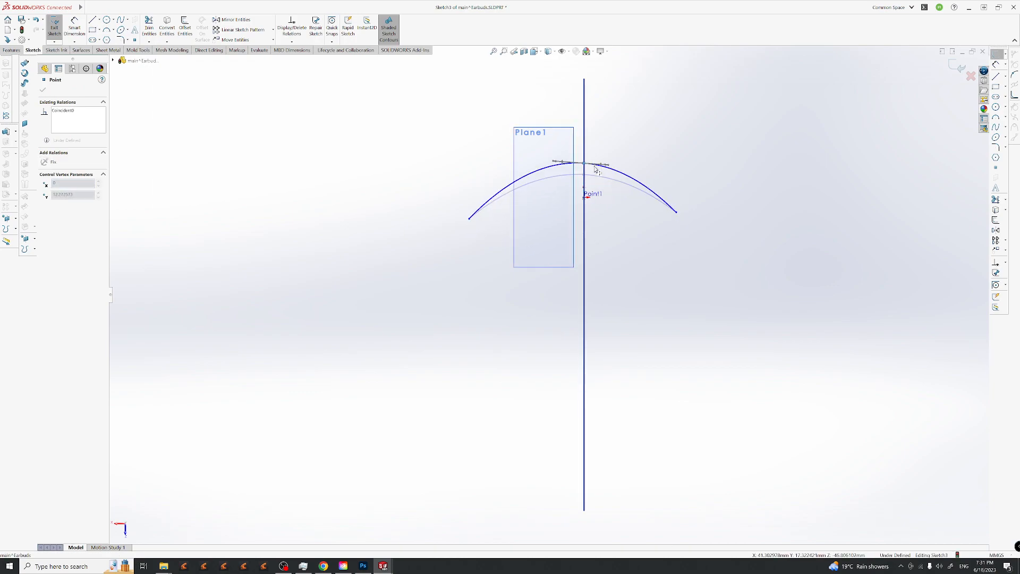
drag(596, 177, 595, 175)
Move the cross spline in against the earbud's rounded end, at an arc length of about 81.6 mm, and exit the sketch.
mouse_move(518, 285)
middle_down()
mouse_move(652, 280)
mouse_move(624, 334)
mouse_move(615, 196)
mouse_move(758, 337)
mouse_move(551, 342)
mouse_move(439, 182)
mouse_move(543, 207)
mouse_move(487, 234)
mouse_move(481, 363)
middle_up()
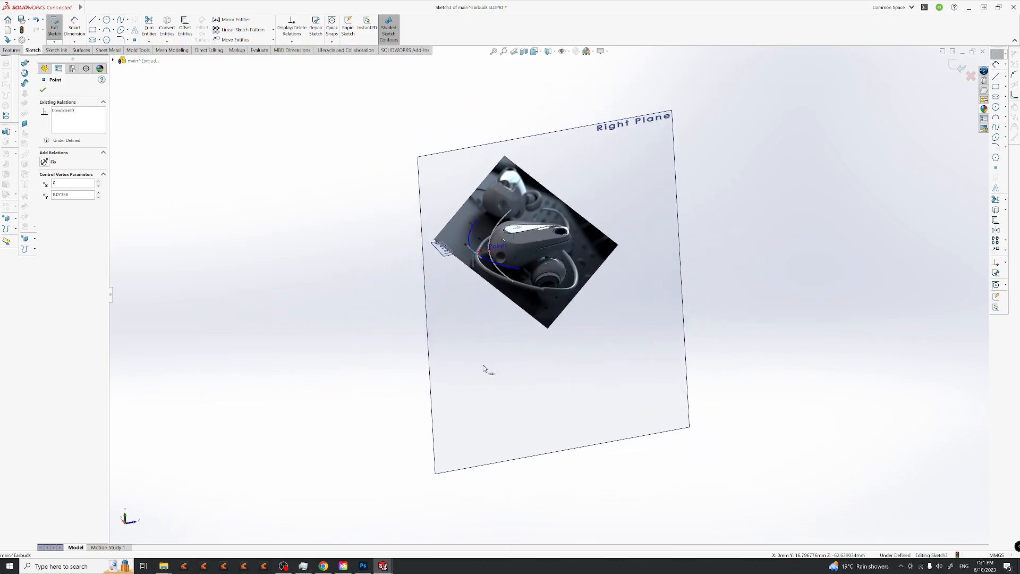
scroll(473, 251, down, 4)
middle_drag(536, 281, 665, 384)
scroll(646, 264, down, 4)
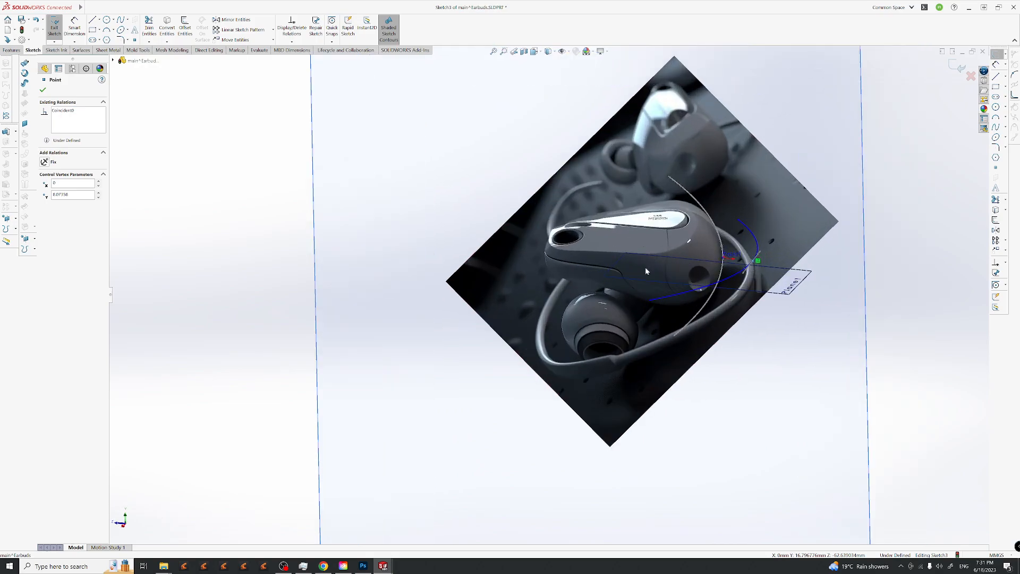
mouse_move(593, 338)
middle_down()
mouse_move(610, 360)
mouse_move(597, 419)
middle_up()
drag(743, 320, 716, 319)
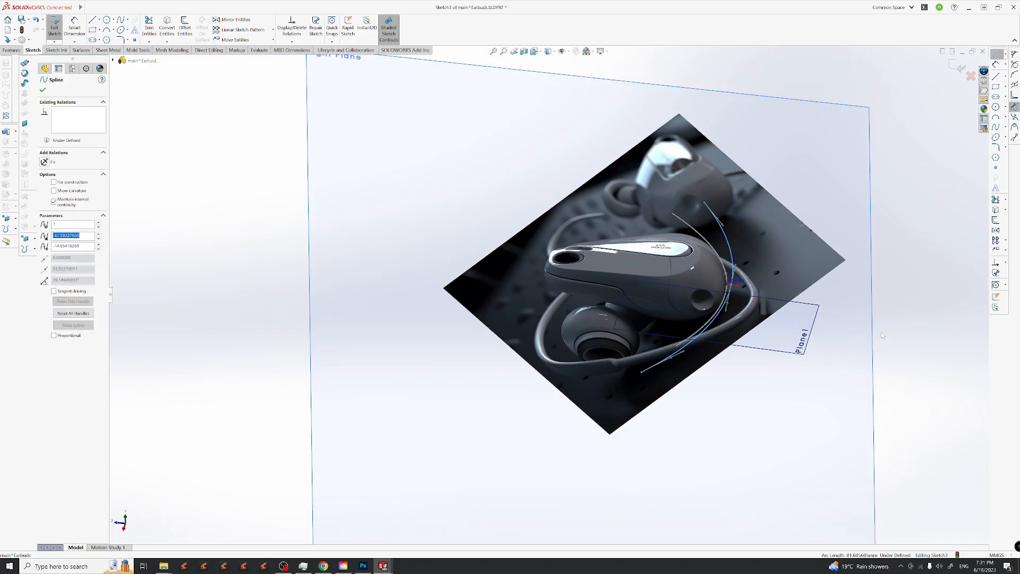
middle_drag(716, 319, 664, 329)
middle_drag(850, 255, 888, 249)
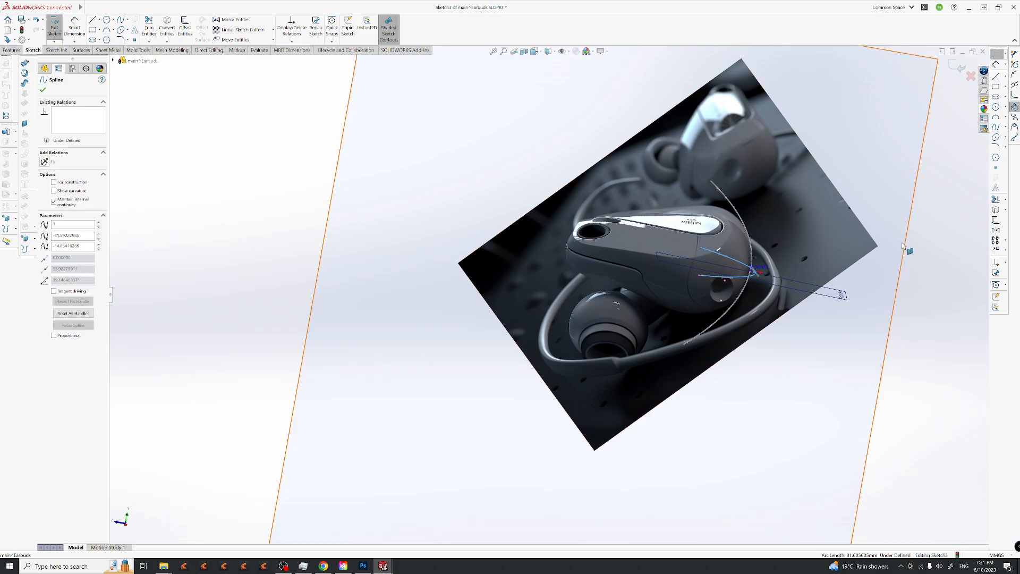
click(962, 66)
mouse_move(743, 300)
middle_down()
mouse_move(633, 290)
mouse_move(655, 268)
middle_up()
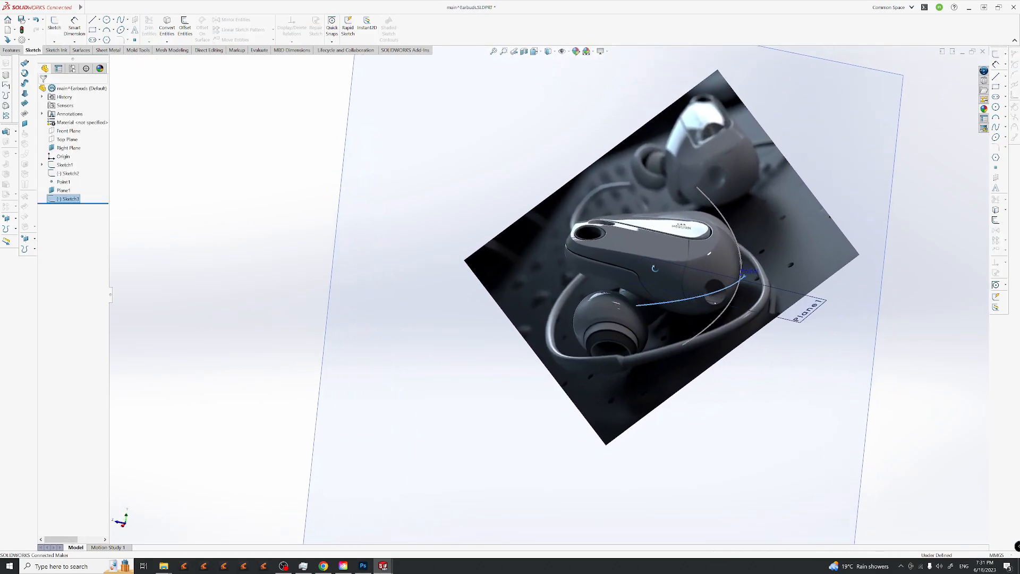
click(242, 234)
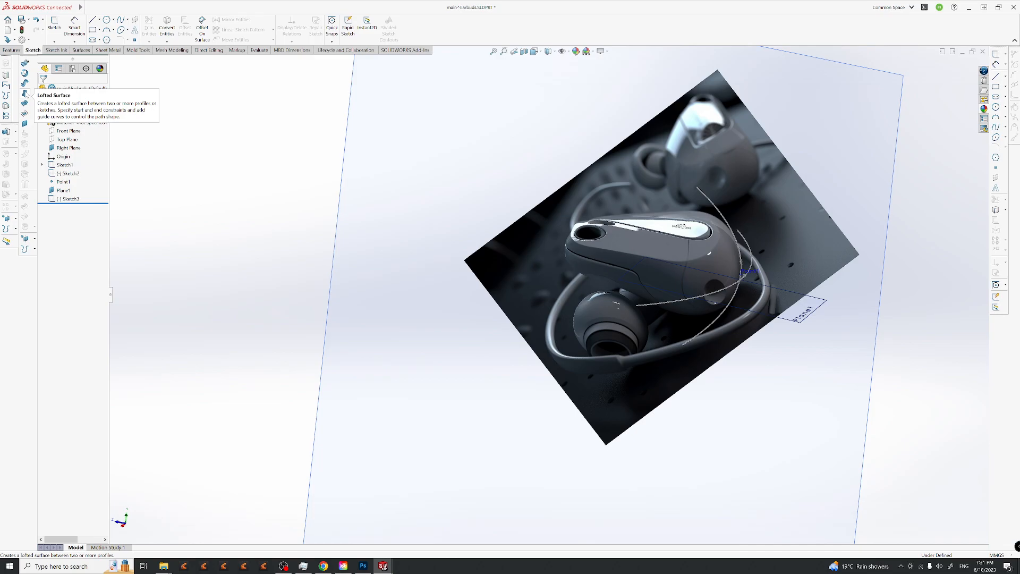
Create a swept surface using the rear-end spline as the profile and the cross spline as the path, in one direction.
click(25, 84)
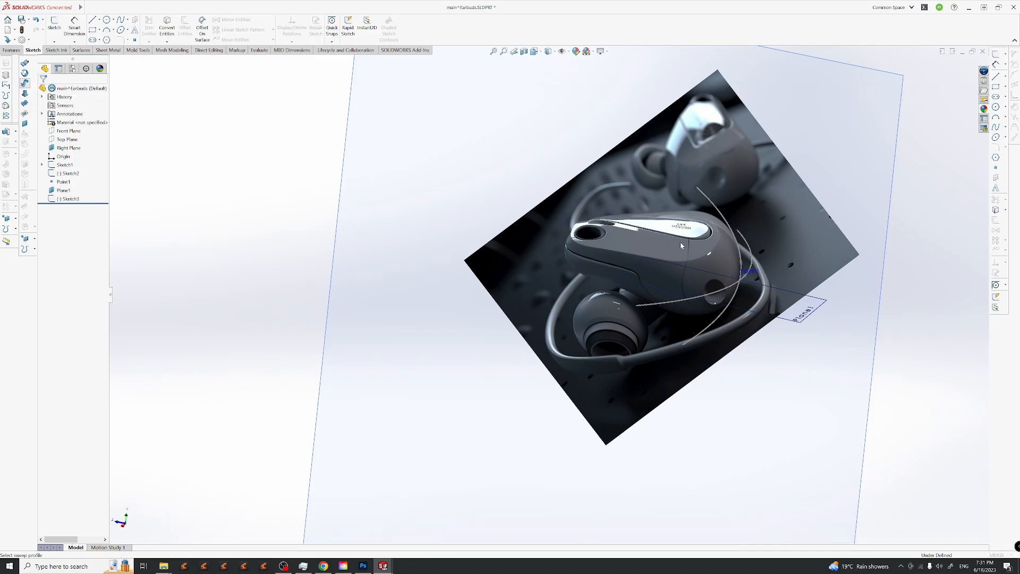
click(723, 218)
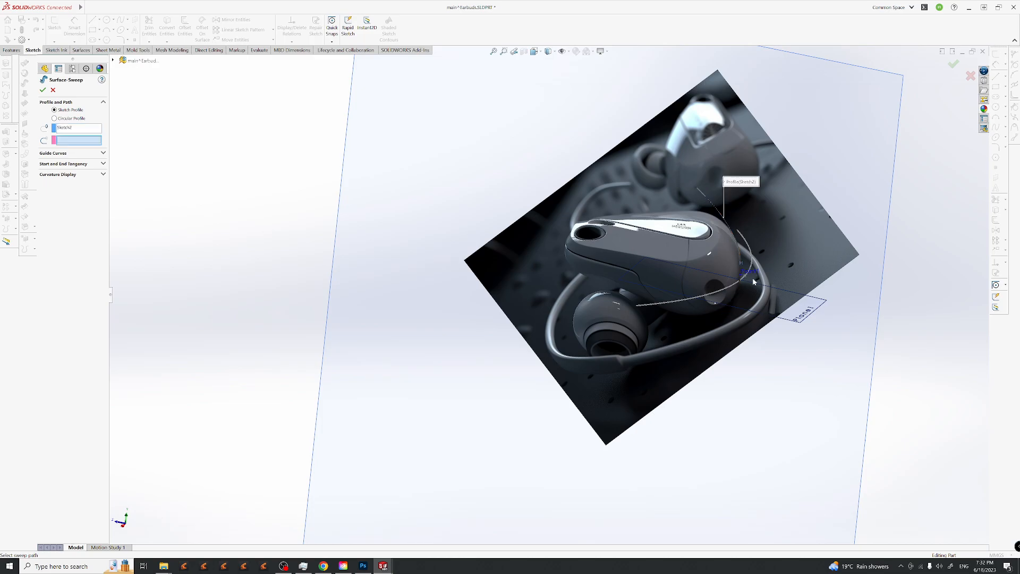
click(752, 262)
middle_drag(757, 290, 729, 289)
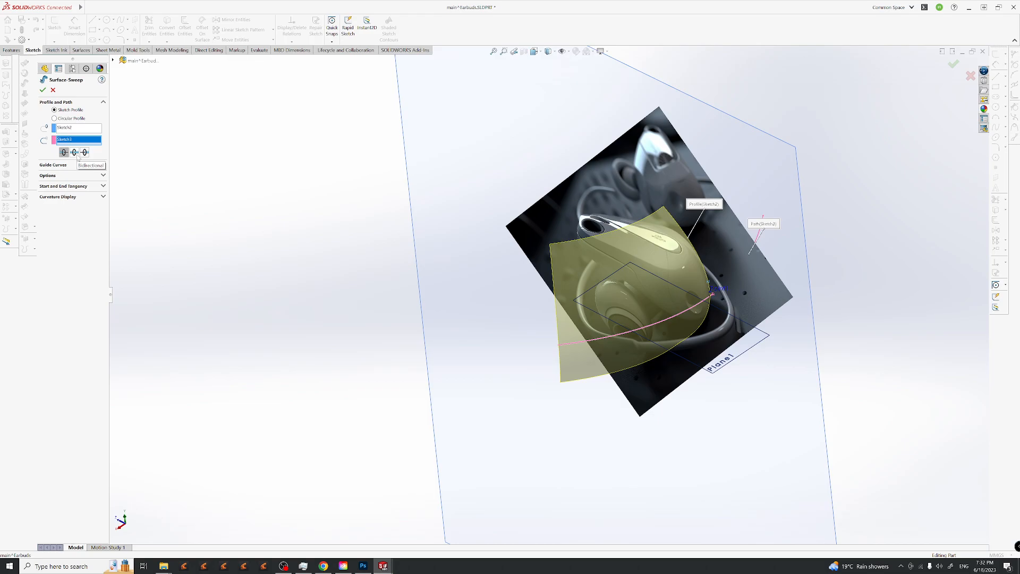
middle_drag(638, 304, 704, 275)
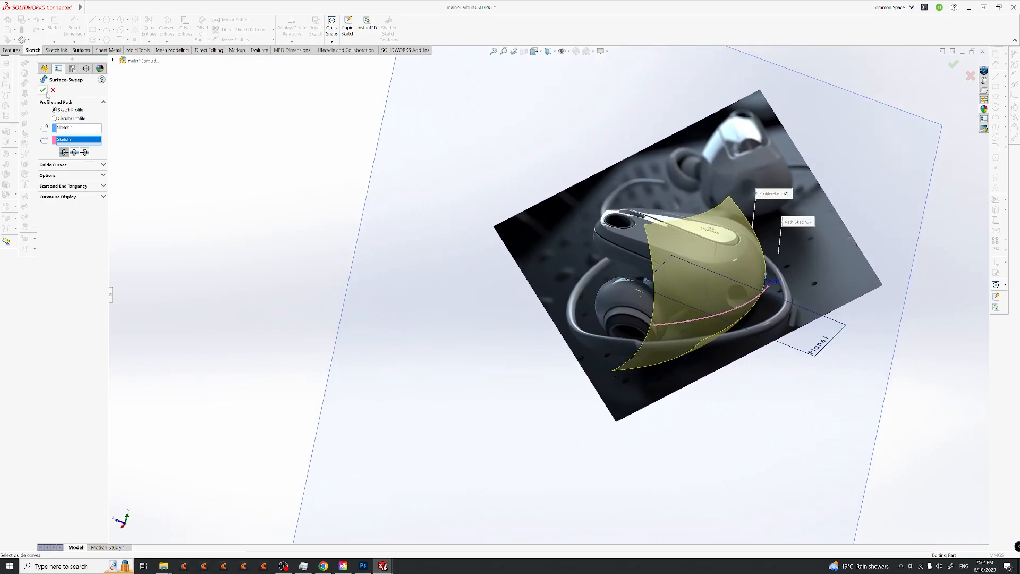
middle_drag(716, 222, 669, 390)
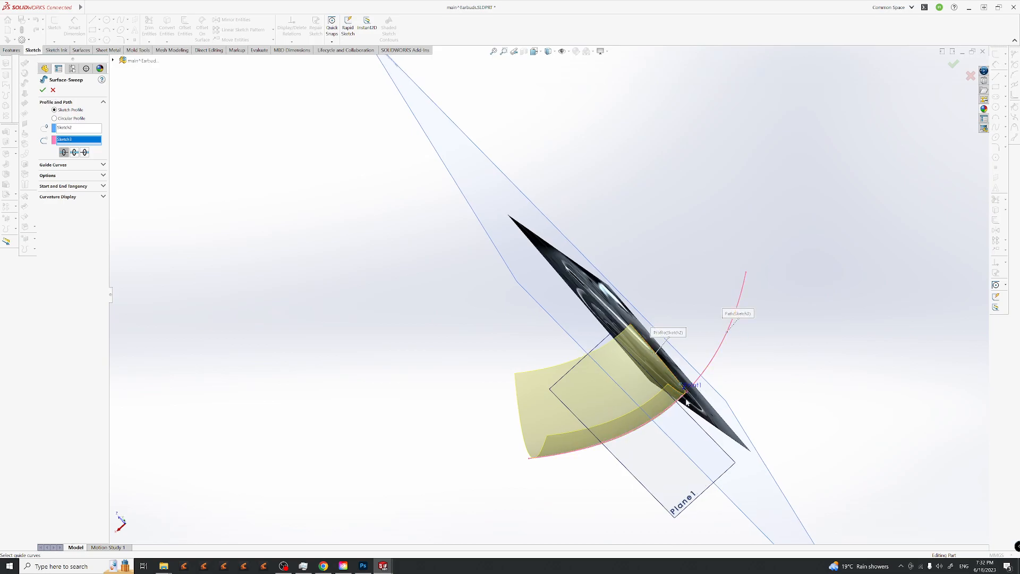
middle_drag(554, 428, 667, 285)
scroll(796, 305, up, 5)
scroll(619, 259, down, 4)
middle_drag(620, 260, 601, 261)
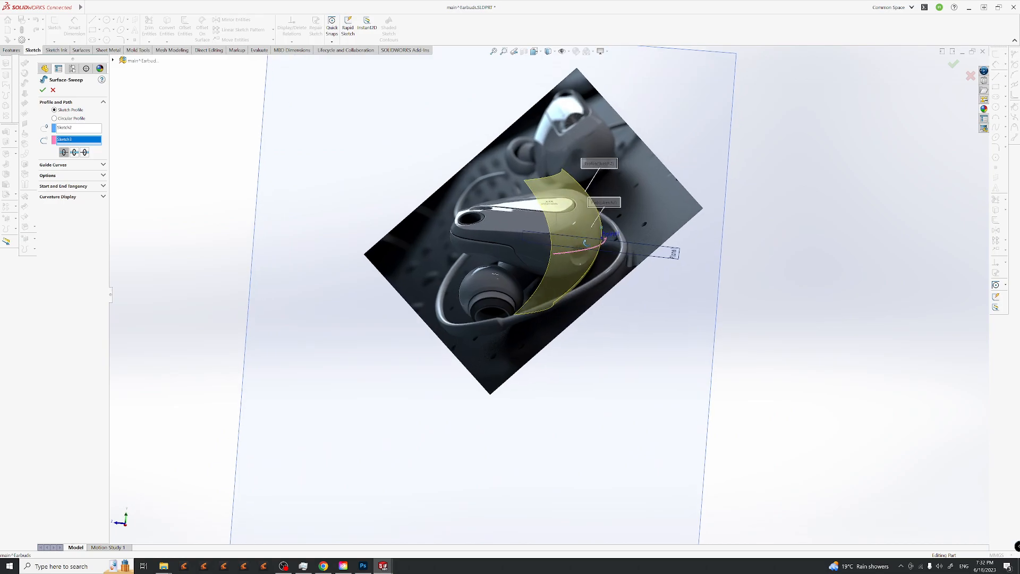
scroll(603, 261, down, 1)
click(43, 89)
On the Right Plane, sketch a three-point spline curving around the earbud's pointed front end, from above the body to below it.
middle_drag(603, 300, 558, 310)
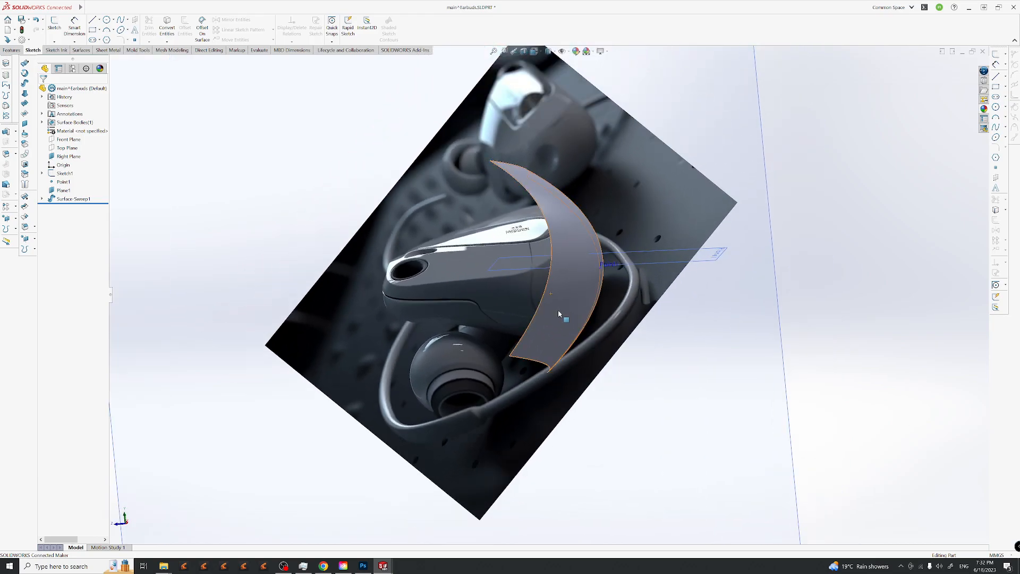
key(space)
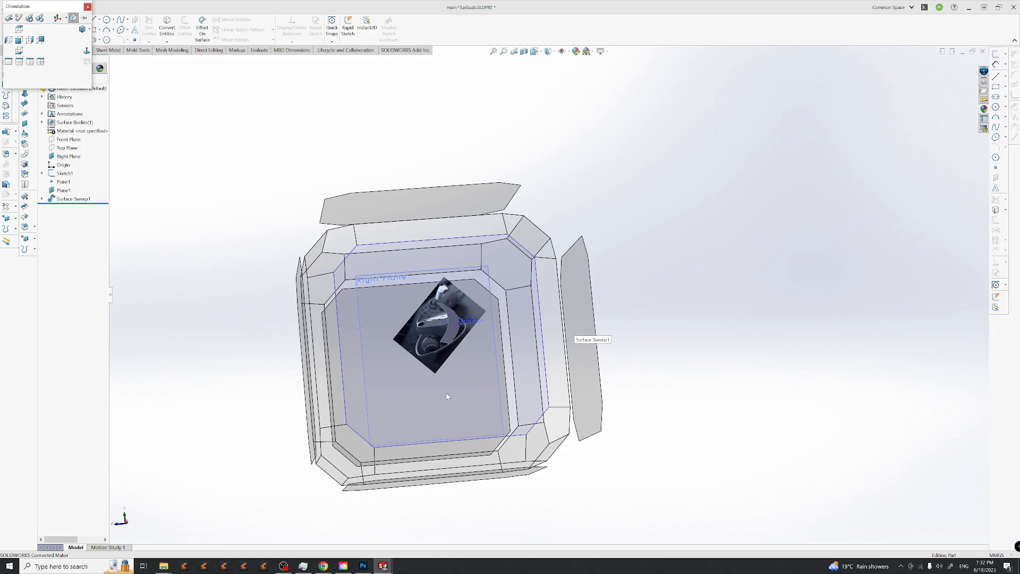
click(447, 399)
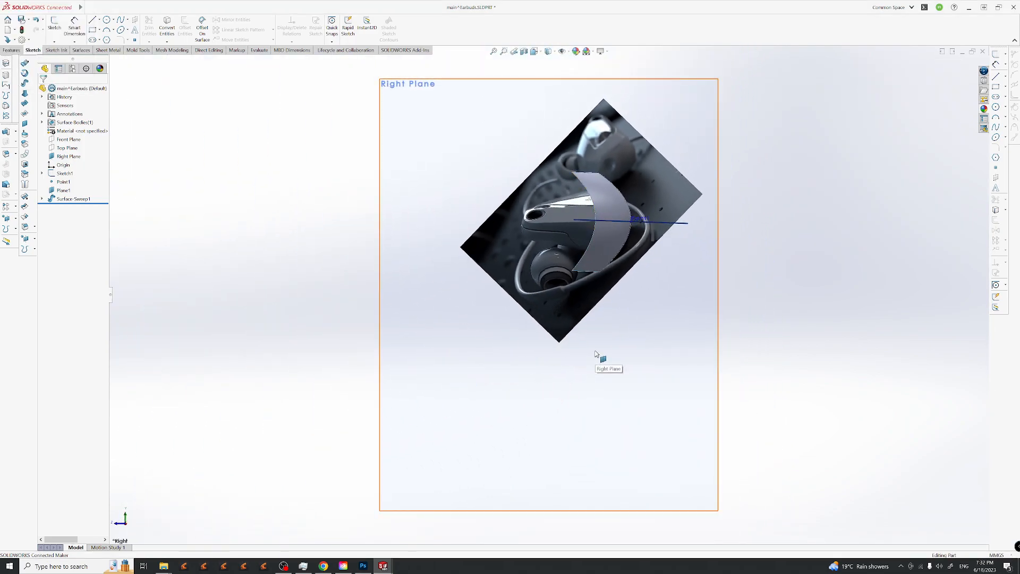
scroll(532, 210, up, 1)
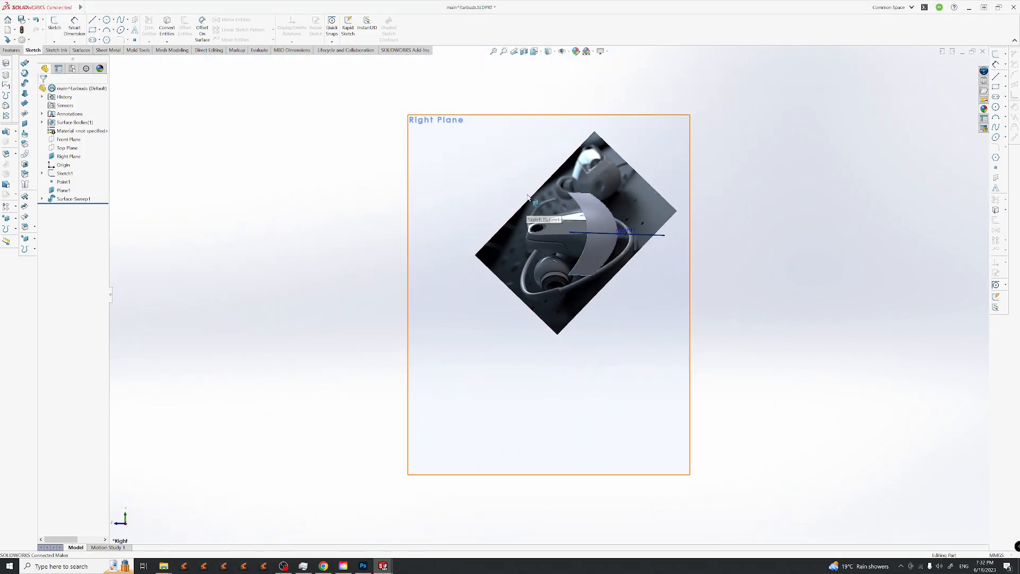
scroll(532, 219, down, 3)
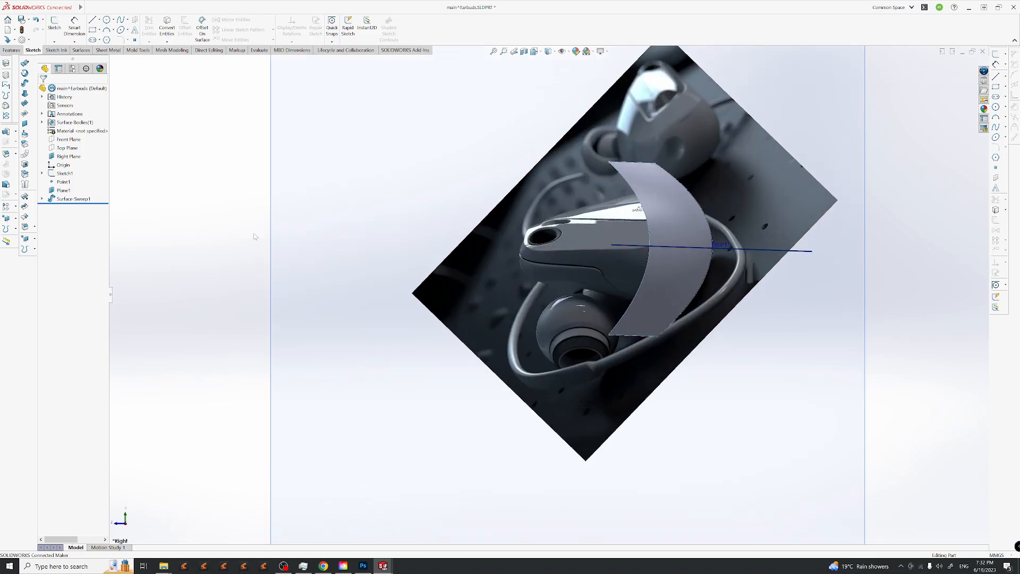
click(317, 221)
click(366, 201)
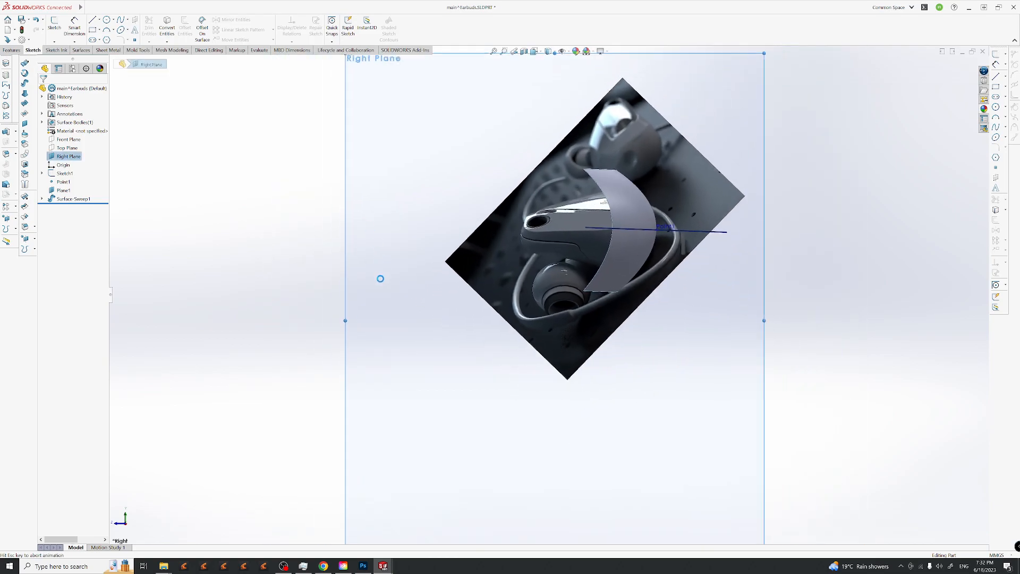
scroll(553, 198, down, 2)
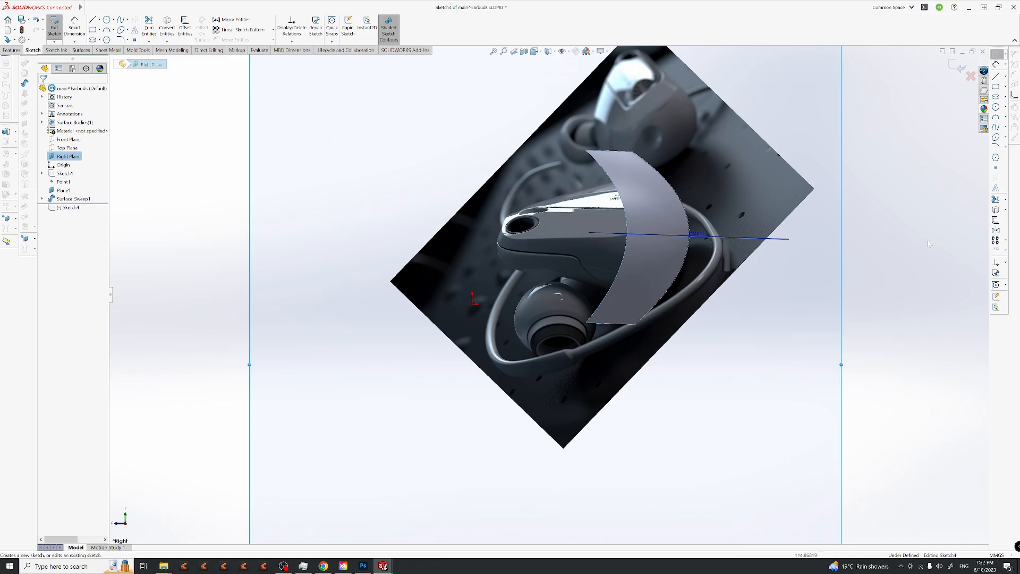
click(996, 127)
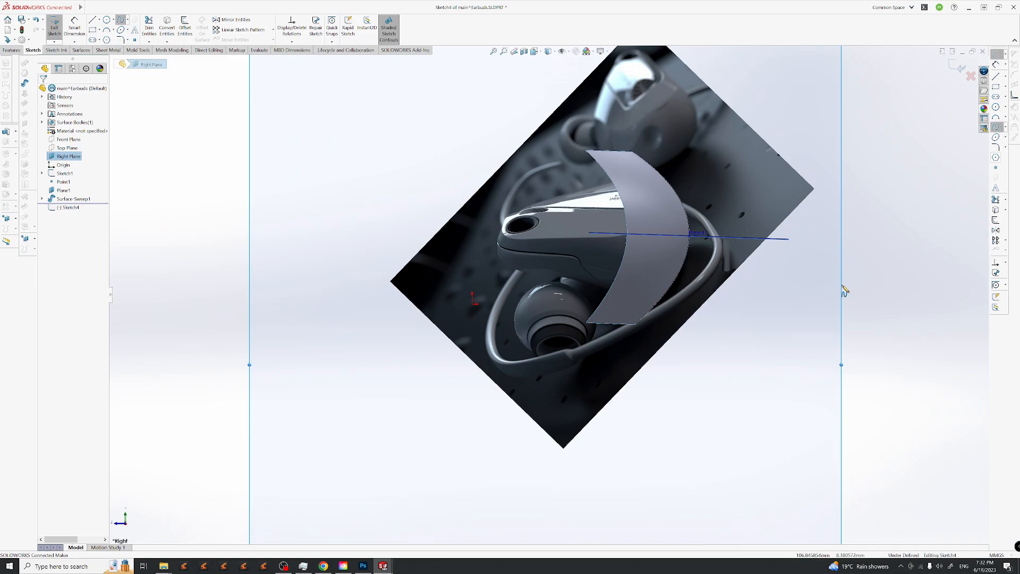
click(518, 189)
click(502, 247)
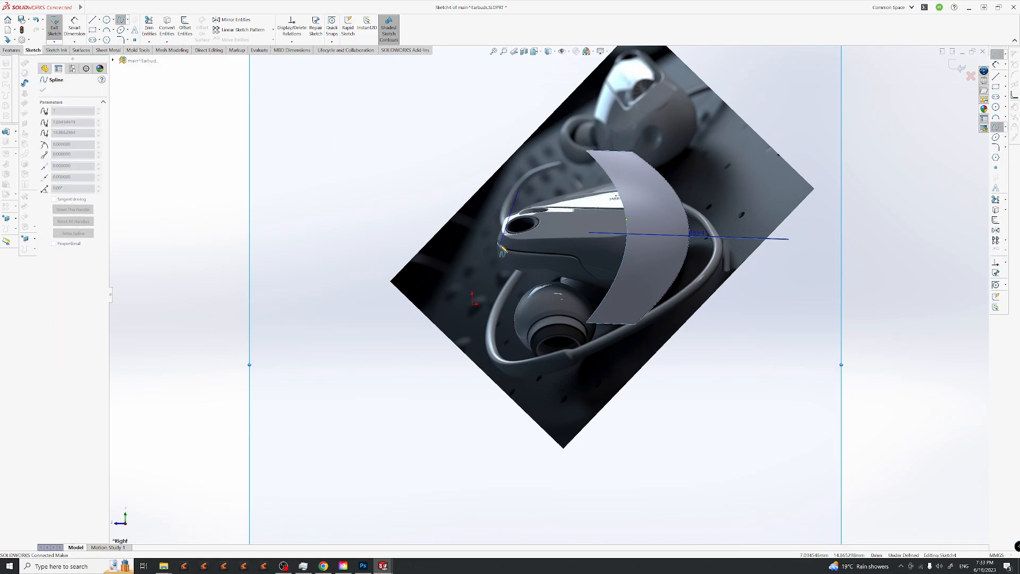
double_click(513, 294)
key(Escape)
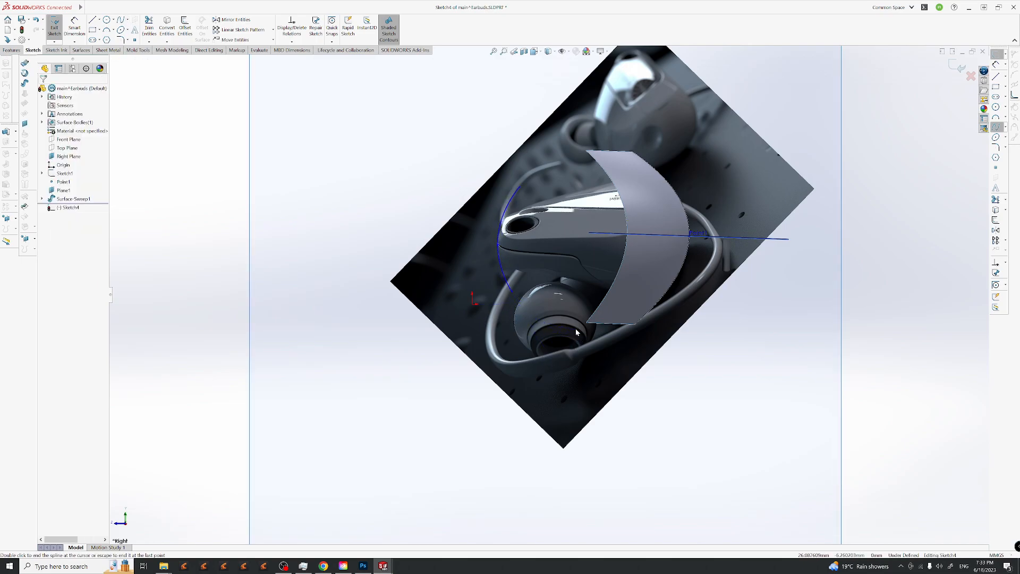
Adjust both end points of the front spline to an arc length of about 32.9 mm hugging the nose, and exit the sketch.
click(512, 296)
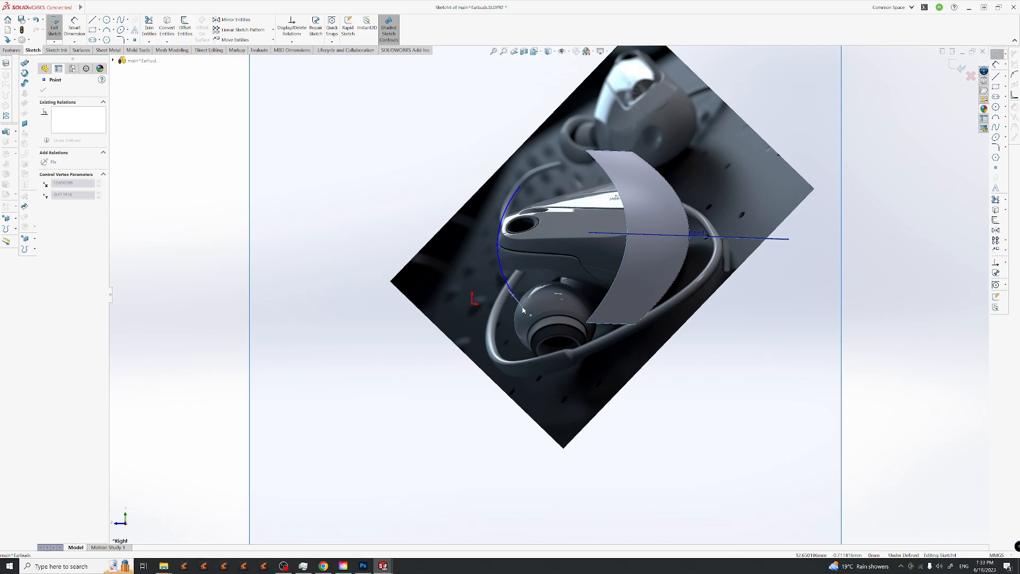
scroll(503, 241, down, 3)
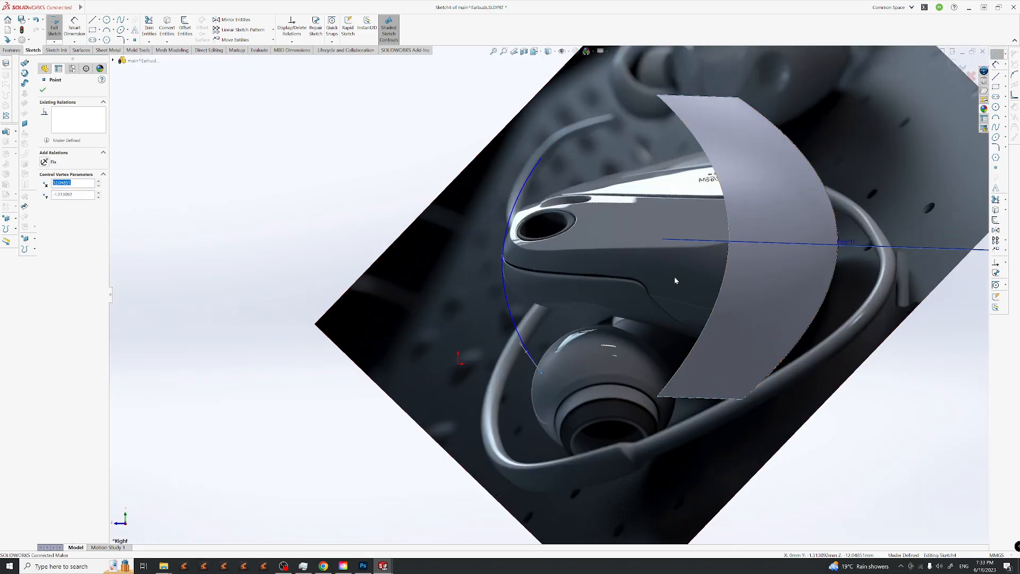
key(space)
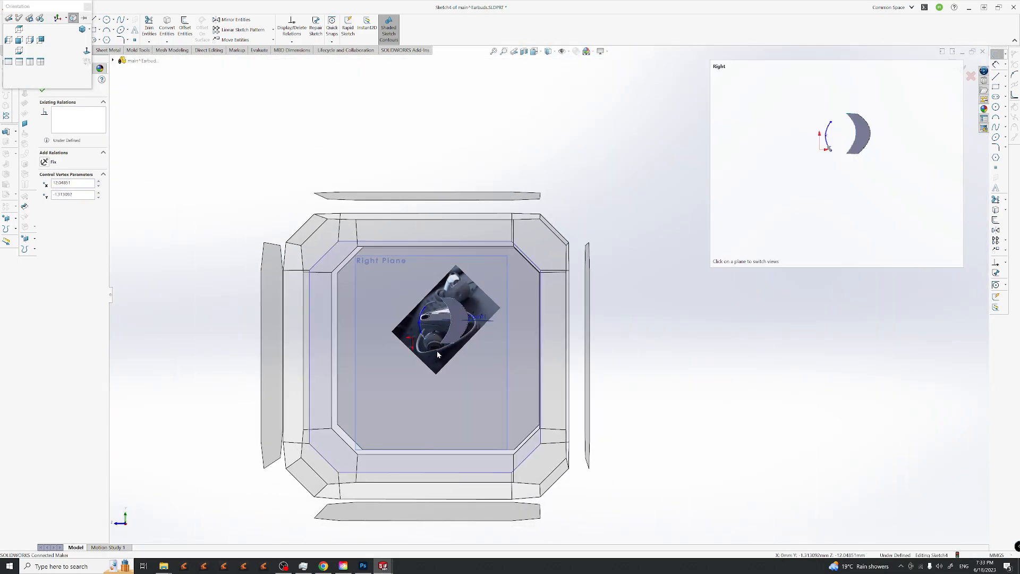
click(460, 395)
scroll(632, 240, down, 5)
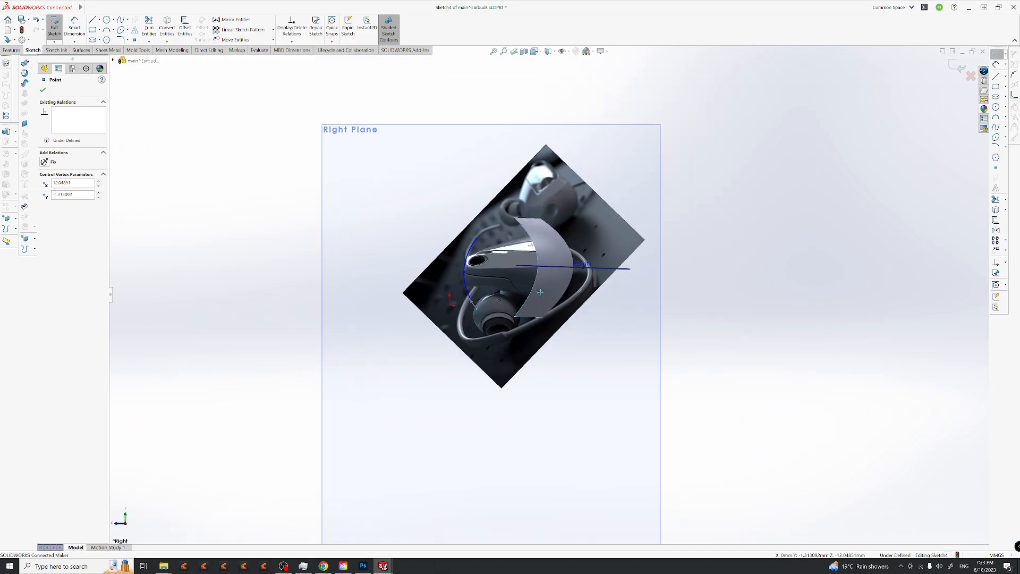
ctrl+middle_drag(608, 294, 519, 282)
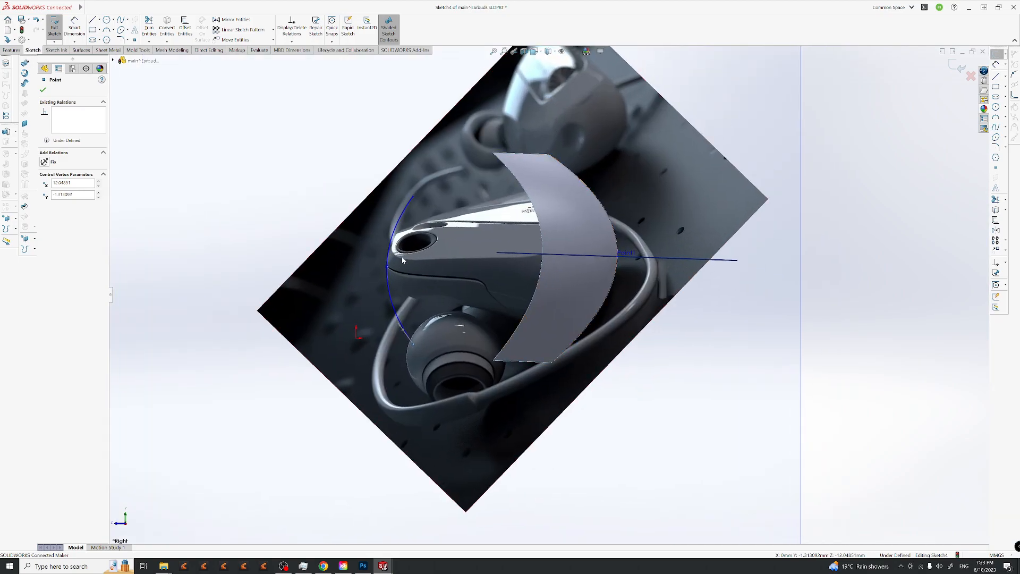
drag(413, 197, 427, 192)
drag(415, 347, 411, 322)
drag(427, 192, 440, 193)
click(415, 215)
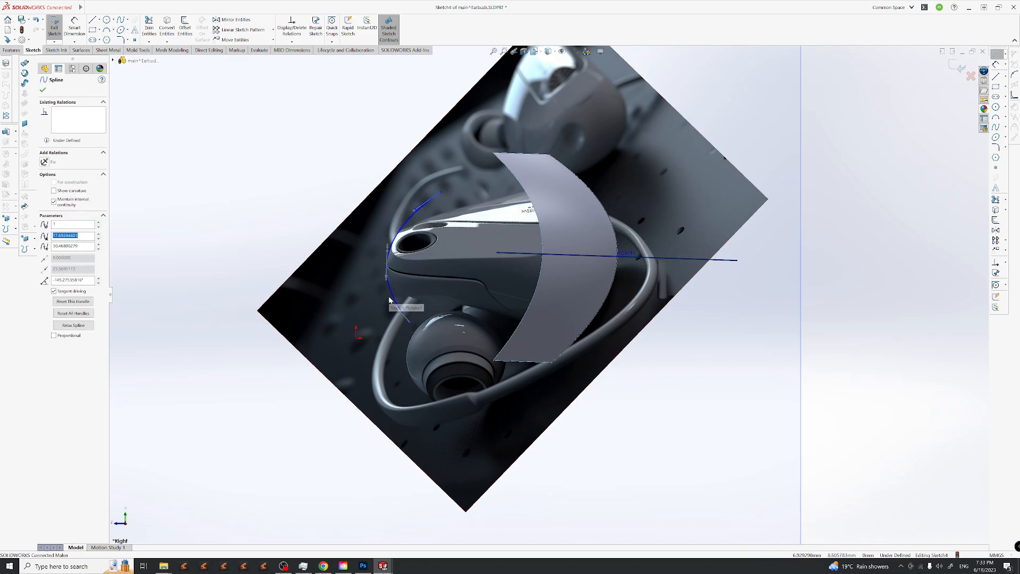
click(214, 213)
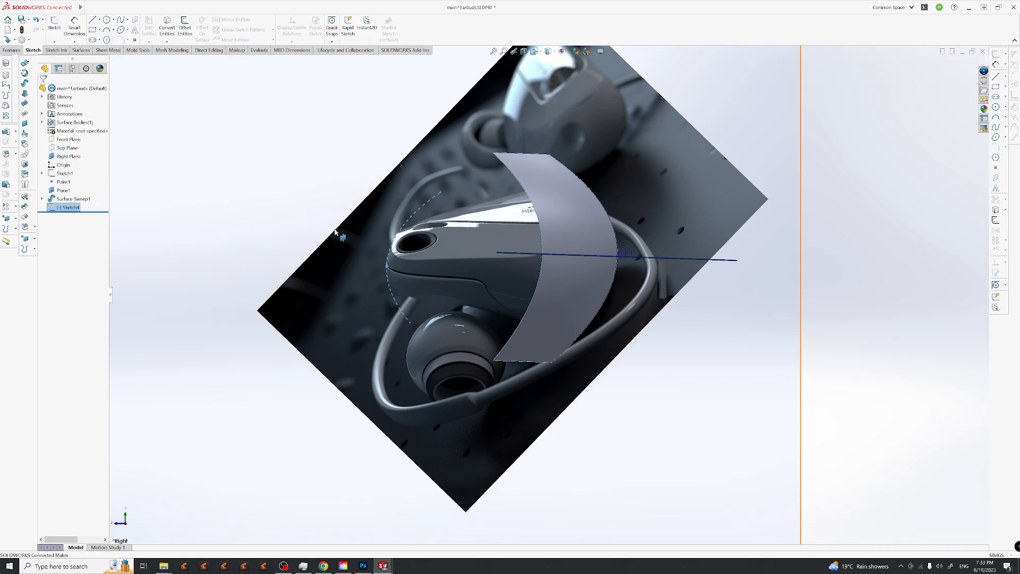
click(272, 270)
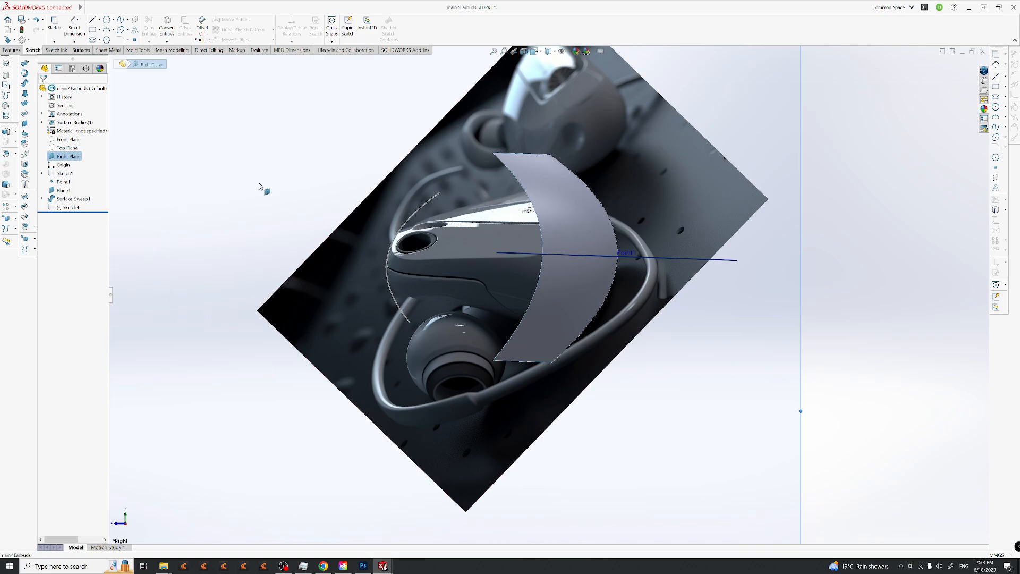
click(34, 241)
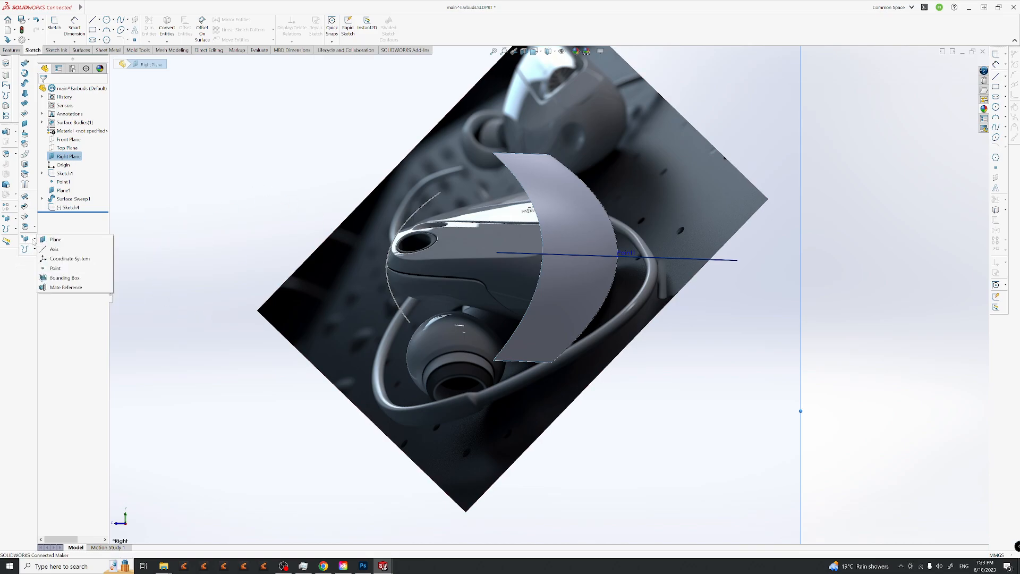
click(55, 268)
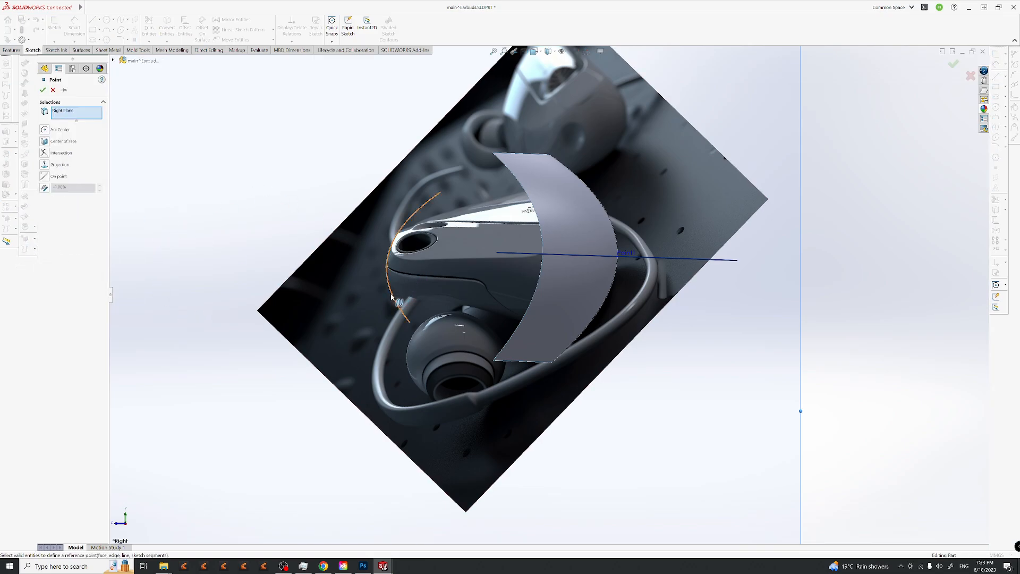
click(396, 311)
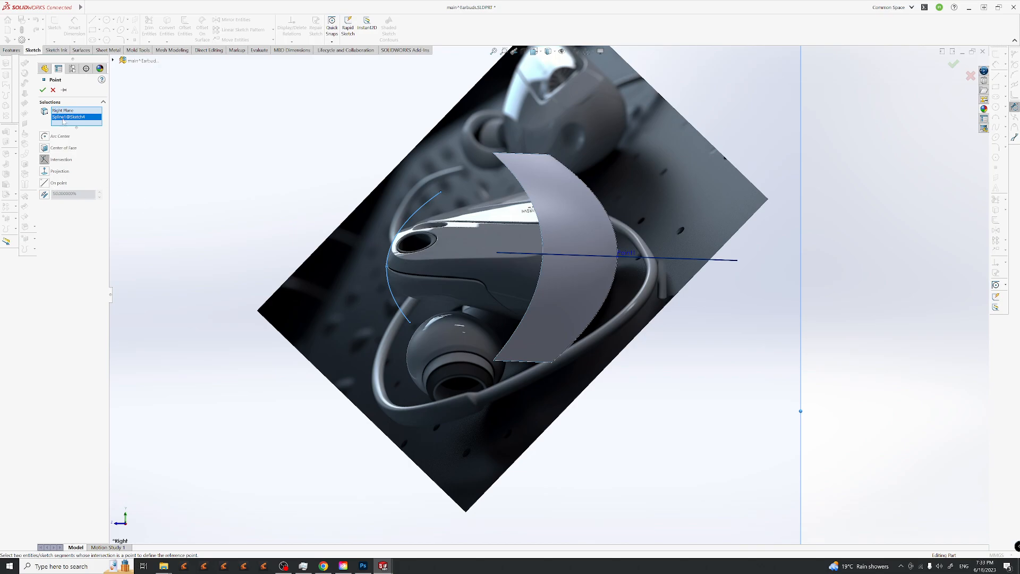
click(53, 90)
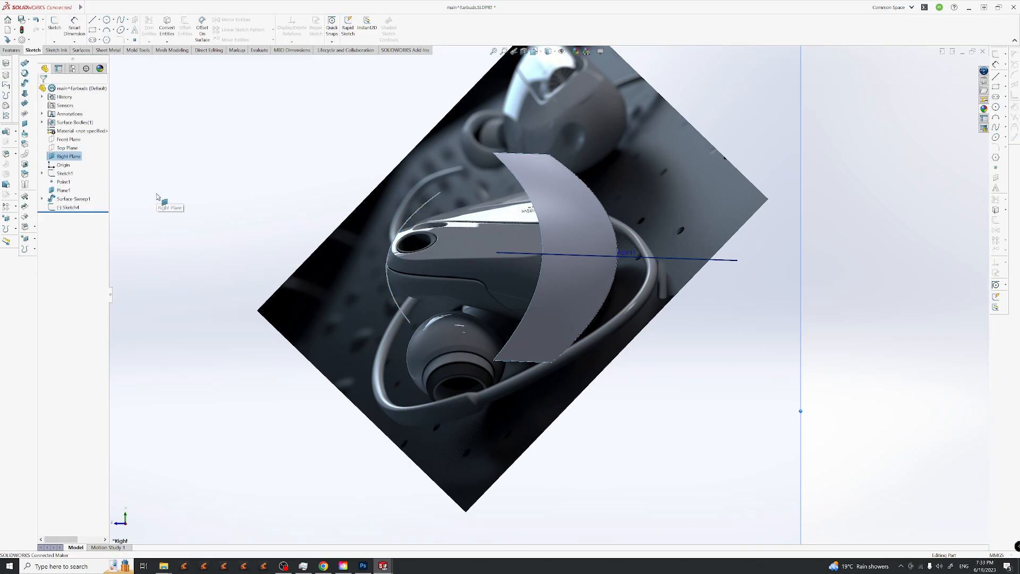
click(34, 239)
click(52, 271)
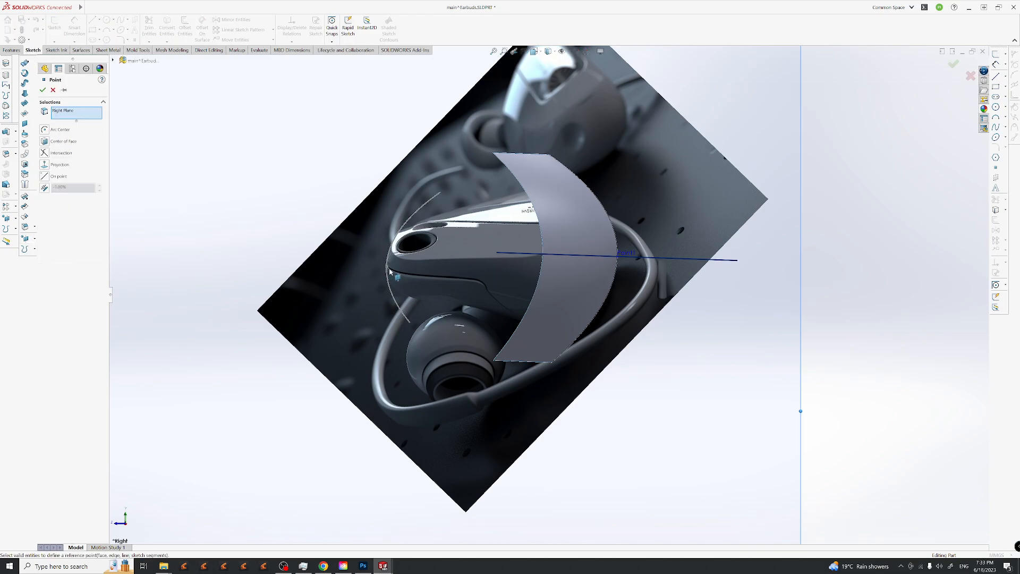
click(396, 240)
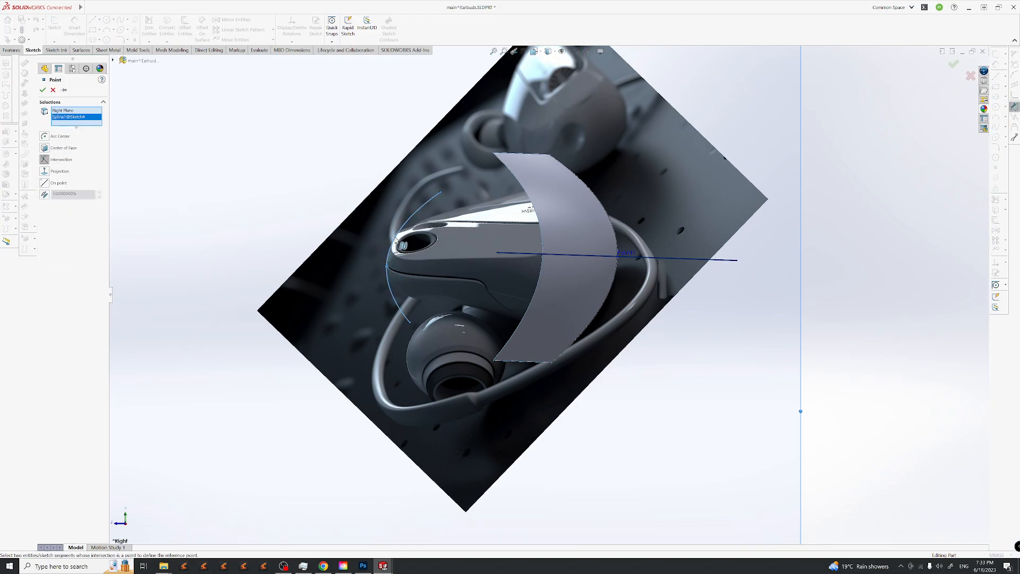
click(53, 91)
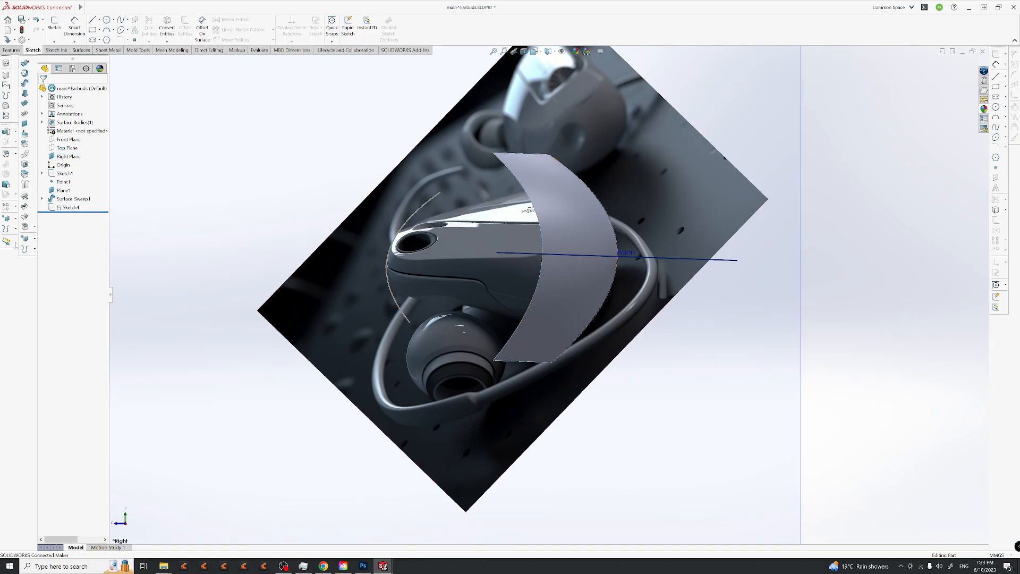
Create a reference point about halfway along the front spline, positioned by percentage.
click(34, 241)
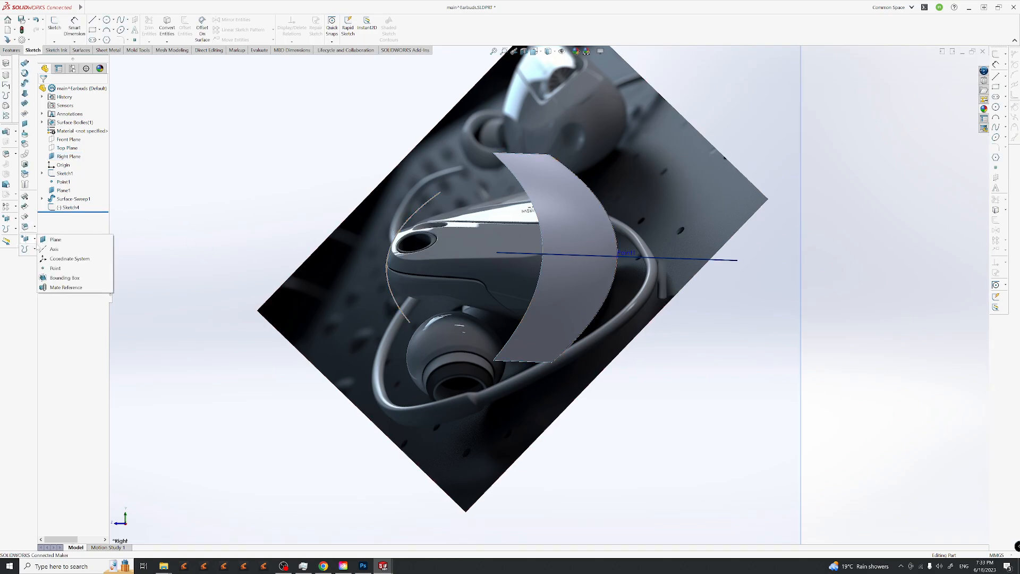
click(58, 272)
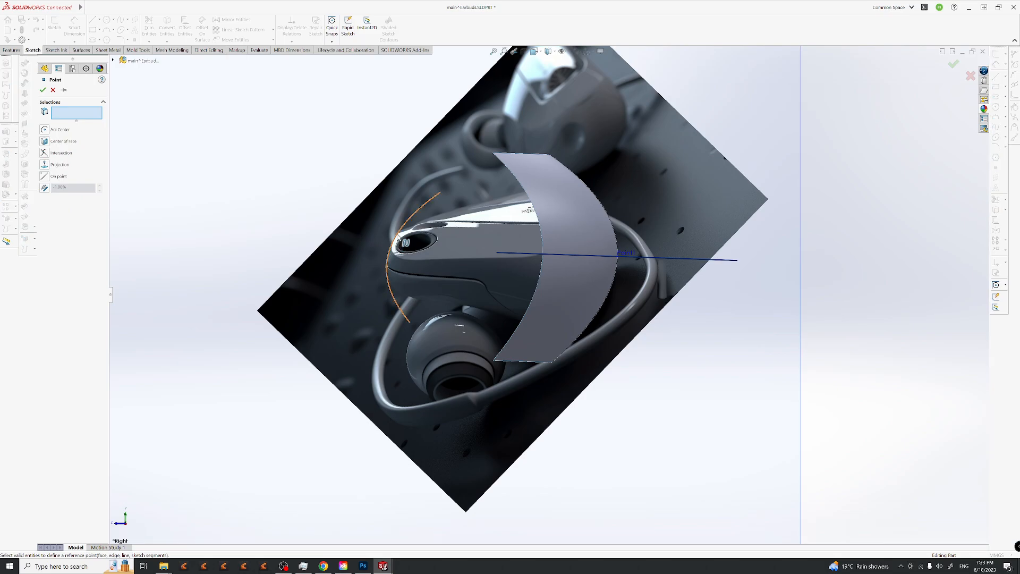
click(398, 237)
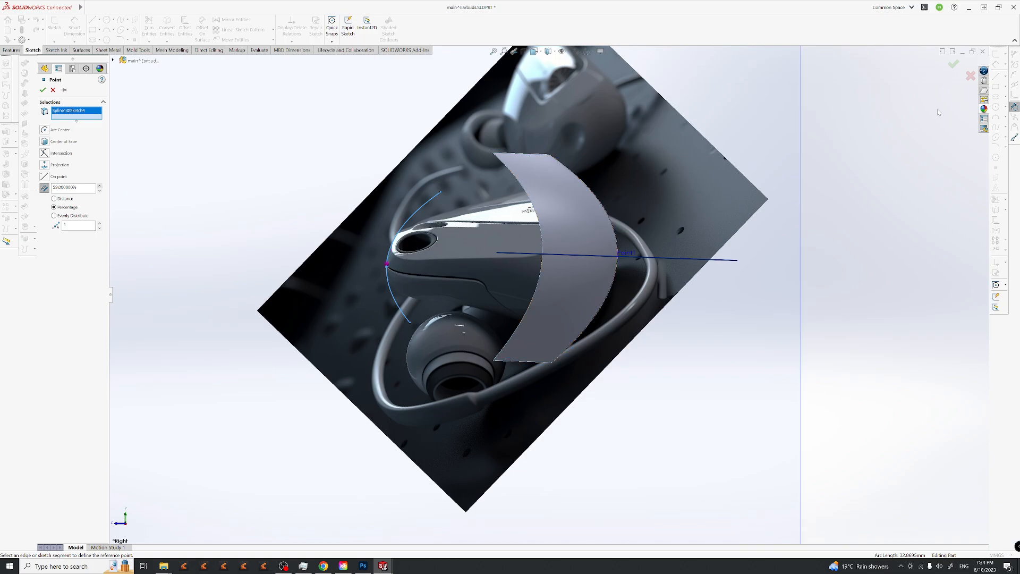
click(954, 64)
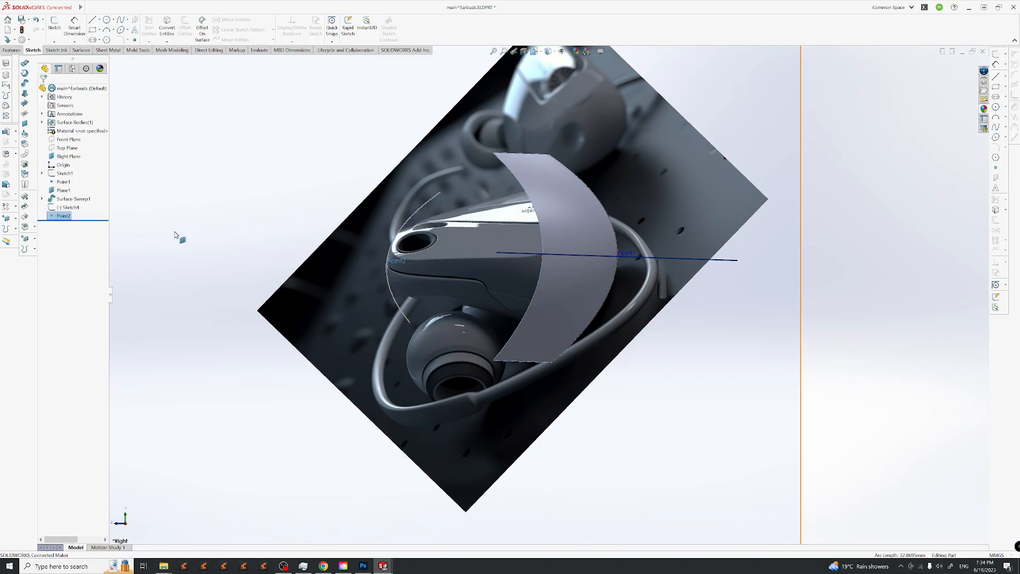
click(833, 258)
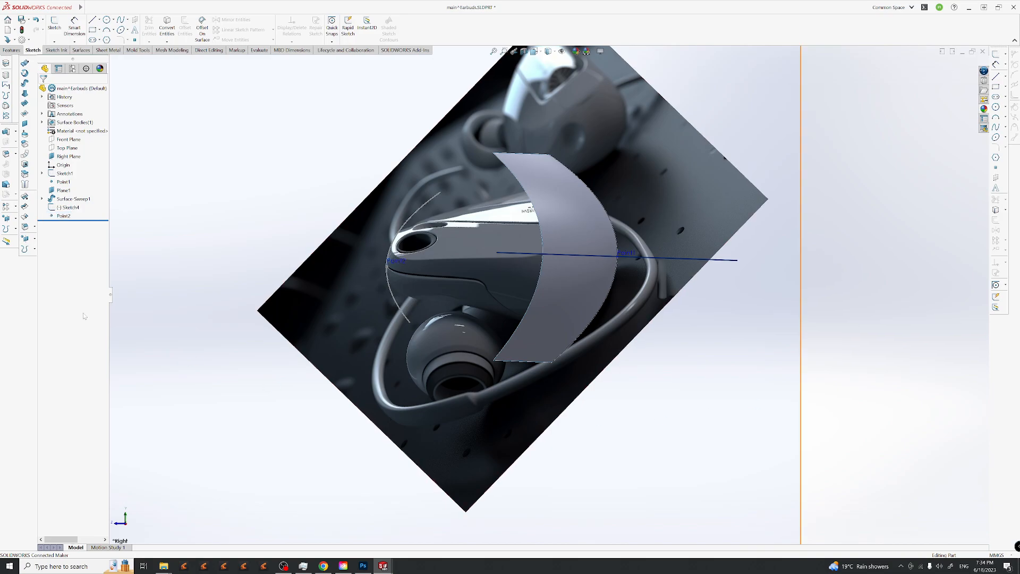
Create a reference plane perpendicular to the front spline and coincident with the spline's middle point.
click(30, 241)
click(31, 242)
click(31, 242)
click(53, 239)
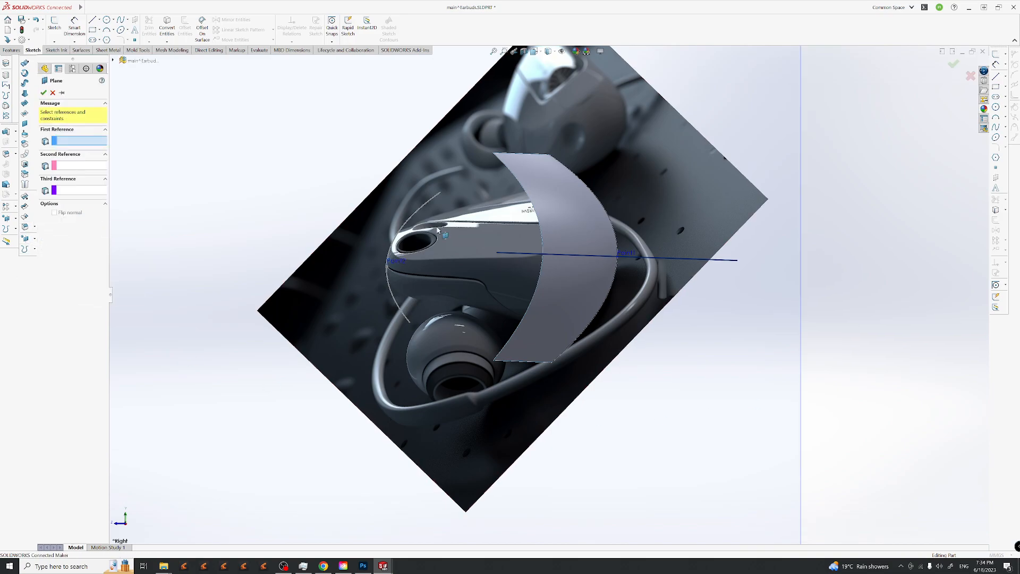
click(406, 227)
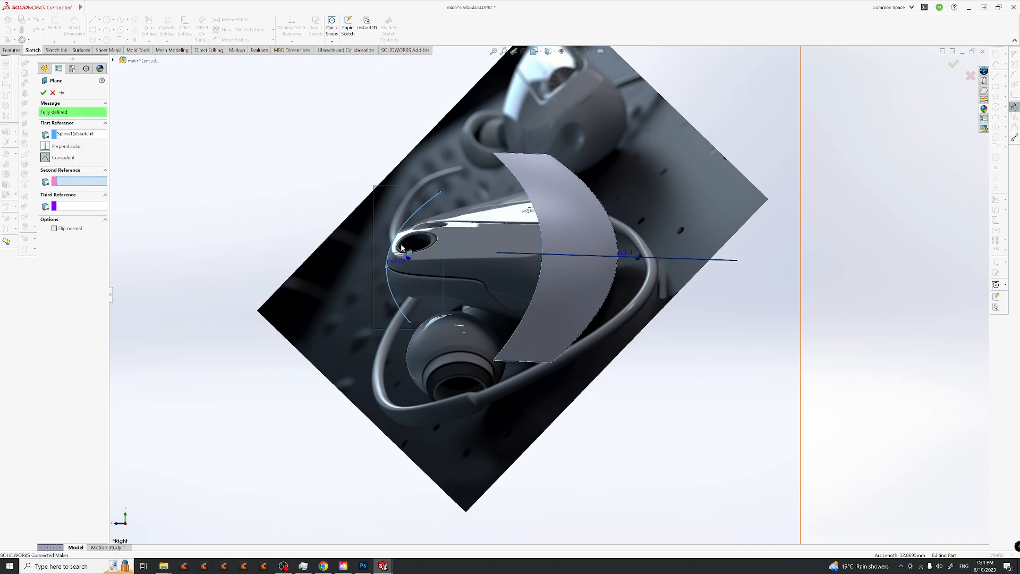
click(387, 268)
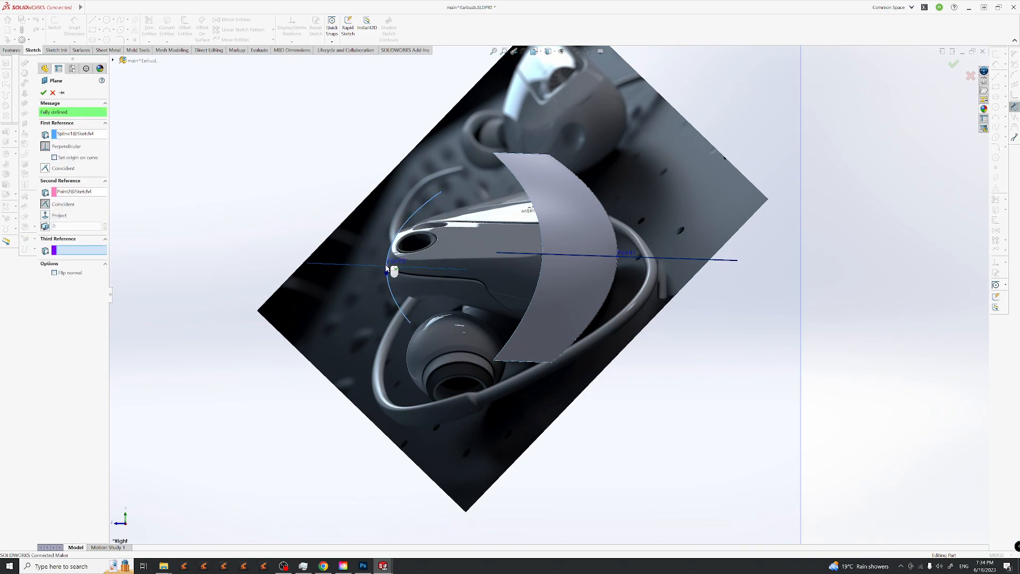
key(Return)
Resize the new front plane by stretching its border so it extends farther out from the Right Plane.
middle_drag(386, 270, 387, 223)
drag(357, 175, 357, 232)
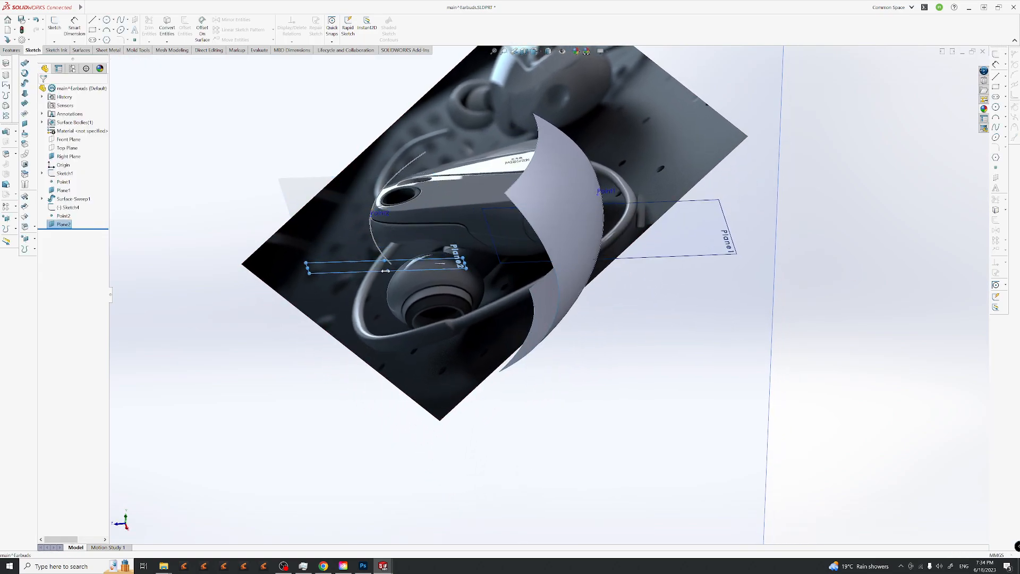
middle_drag(424, 265, 425, 269)
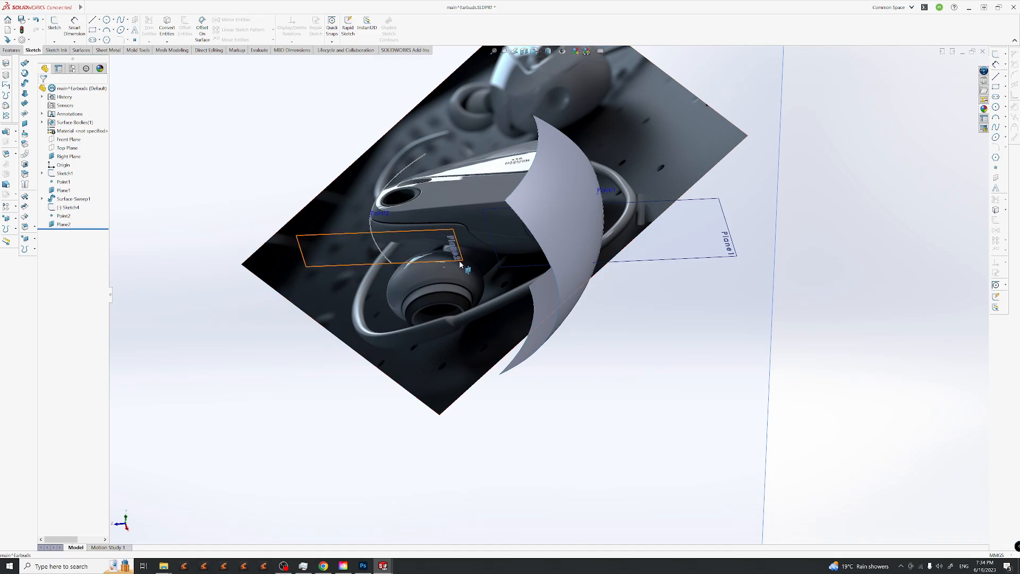
Start a sketch on the new front plane and draw a three-point spline crossing the Right Plane near the front reference point.
click(458, 258)
click(491, 244)
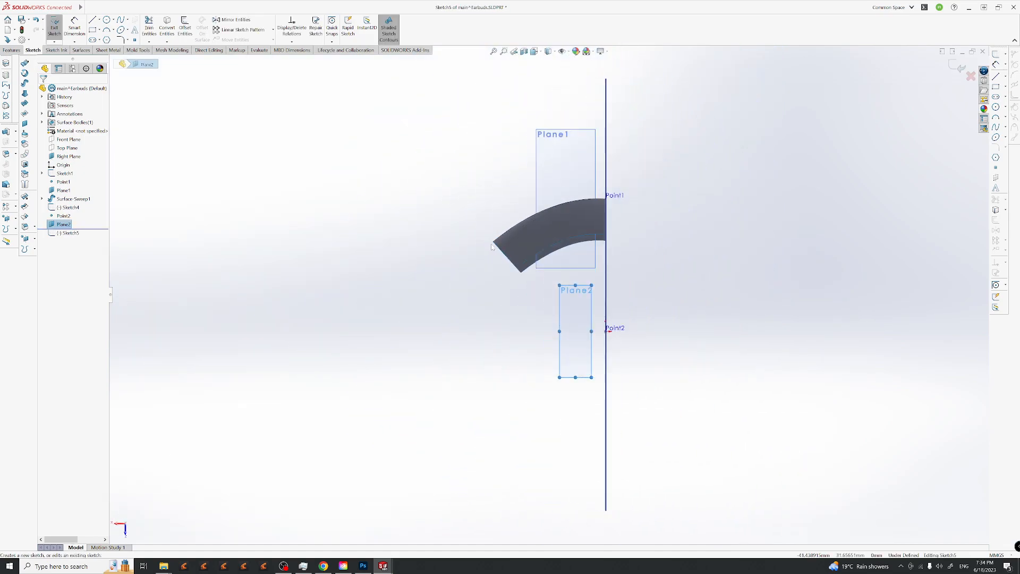
click(751, 316)
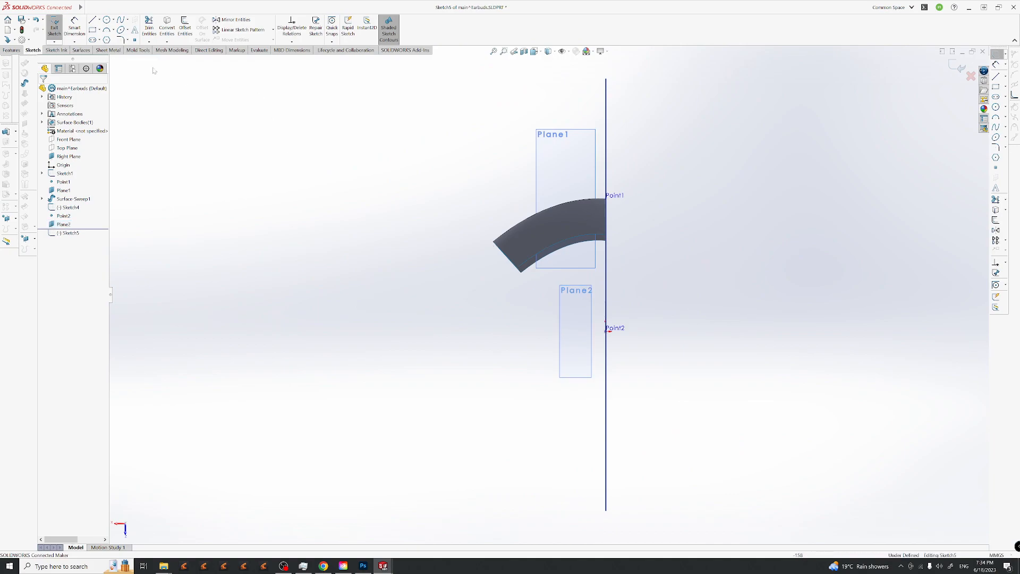
click(121, 20)
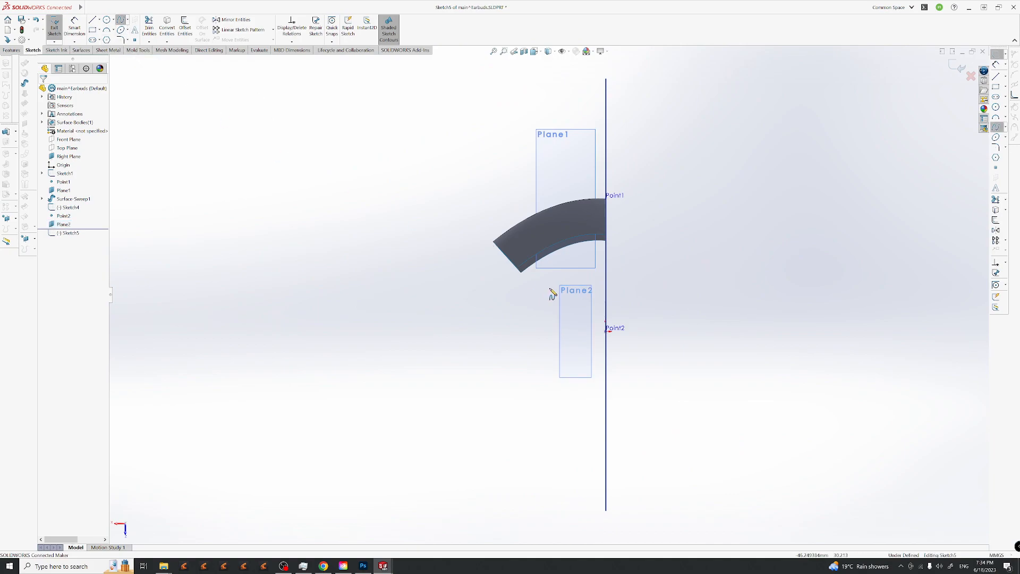
click(609, 340)
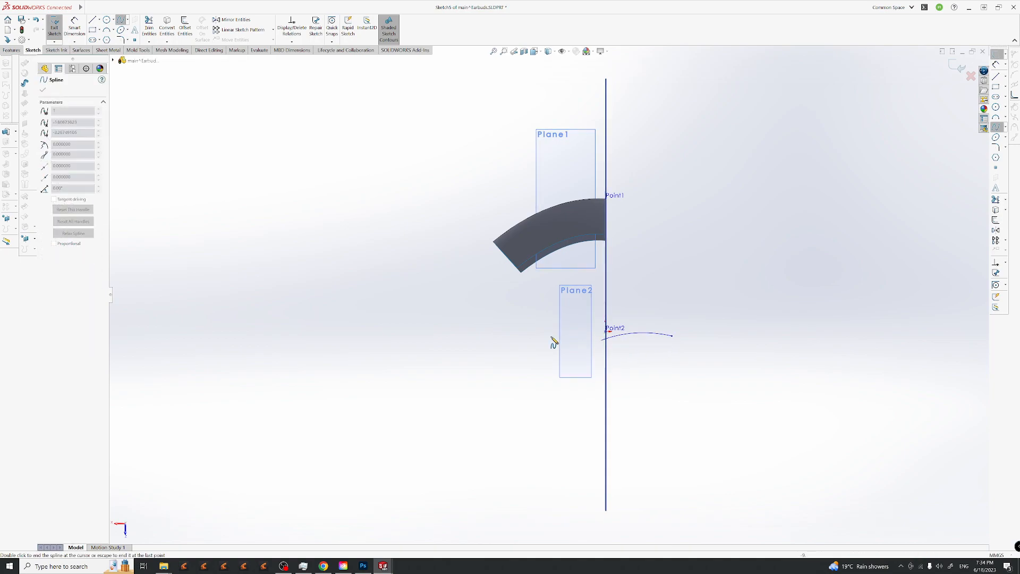
click(504, 317)
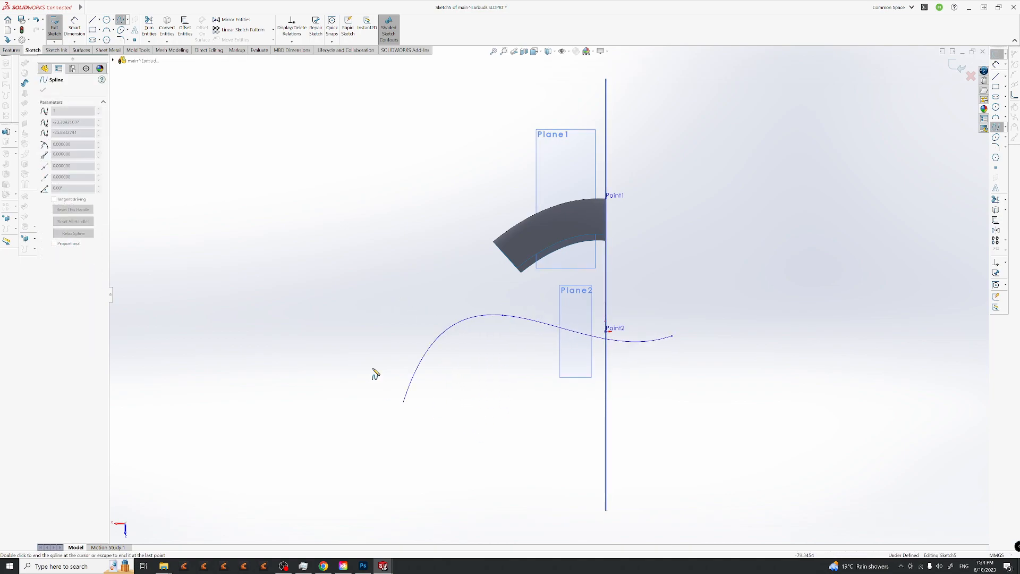
key(Escape)
Pull the spline's shorter end outward to about 32.3 mm from the Right Plane so the curve arcs evenly, and check it against the picture.
drag(671, 336, 695, 319)
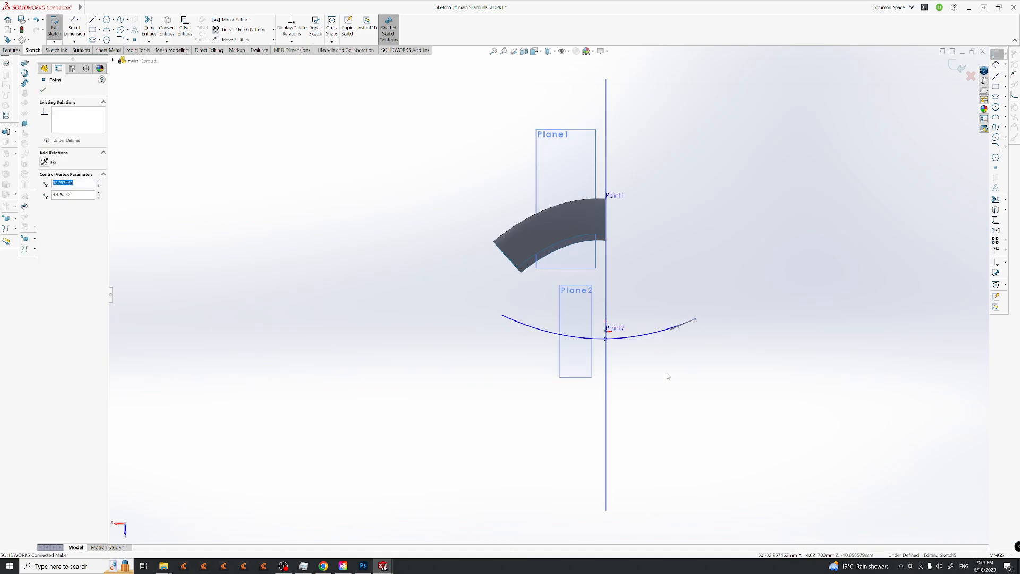
click(43, 92)
mouse_move(615, 380)
middle_down()
mouse_move(645, 228)
mouse_move(768, 266)
mouse_move(779, 216)
mouse_move(677, 419)
mouse_move(352, 428)
mouse_move(590, 467)
mouse_move(625, 308)
mouse_move(670, 318)
mouse_move(651, 453)
mouse_move(607, 241)
mouse_move(661, 230)
mouse_move(616, 304)
middle_up()
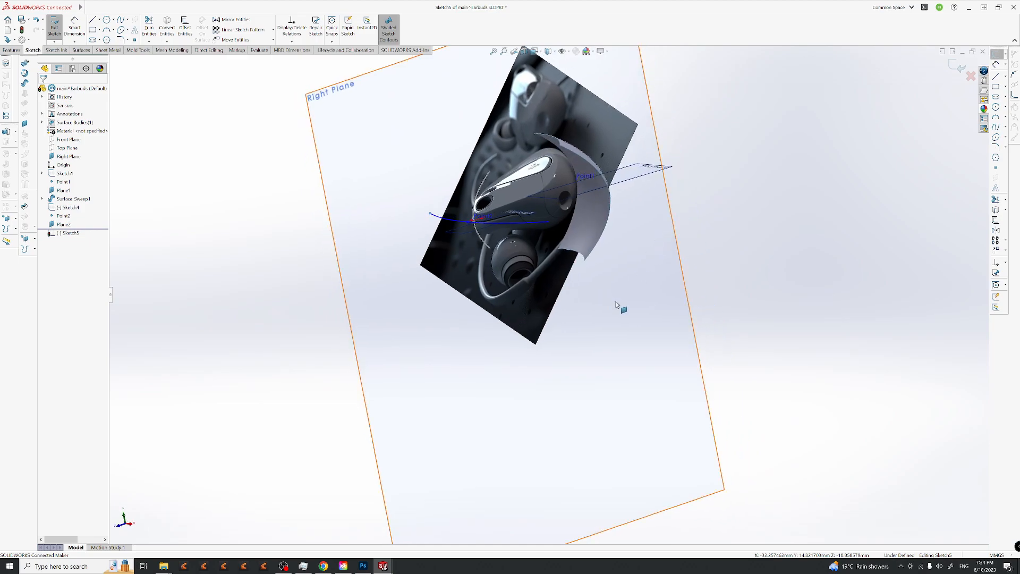
mouse_move(594, 263)
middle_down()
mouse_move(440, 381)
mouse_move(524, 305)
middle_up()
scroll(518, 311, down, 3)
mouse_move(546, 340)
middle_down()
mouse_move(535, 307)
mouse_move(542, 340)
middle_up()
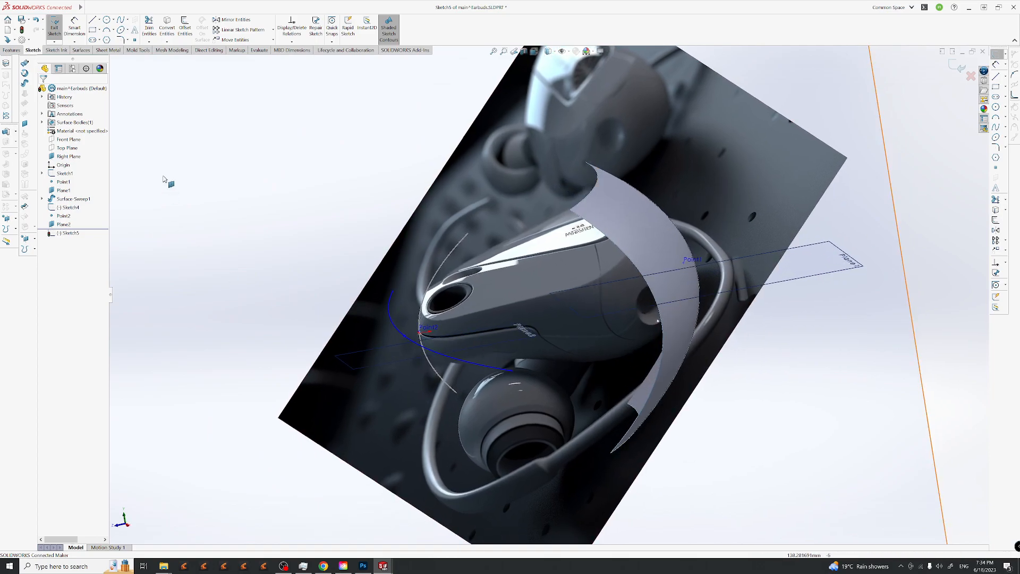
Create a swept surface with the nose spline as the profile and the new cross spline as the path, replacing the preselected profile.
click(24, 84)
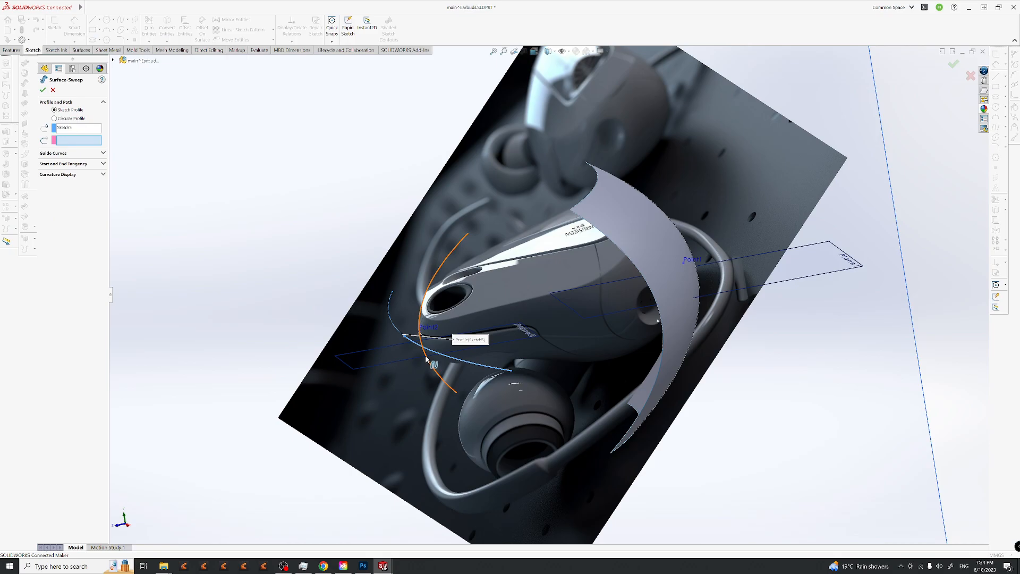
click(84, 132)
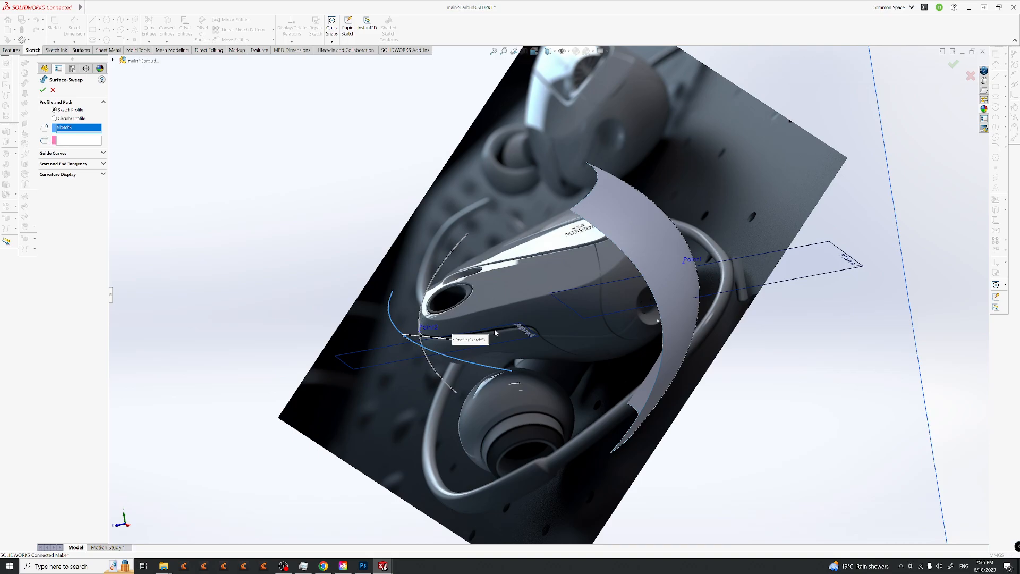
right_click(72, 129)
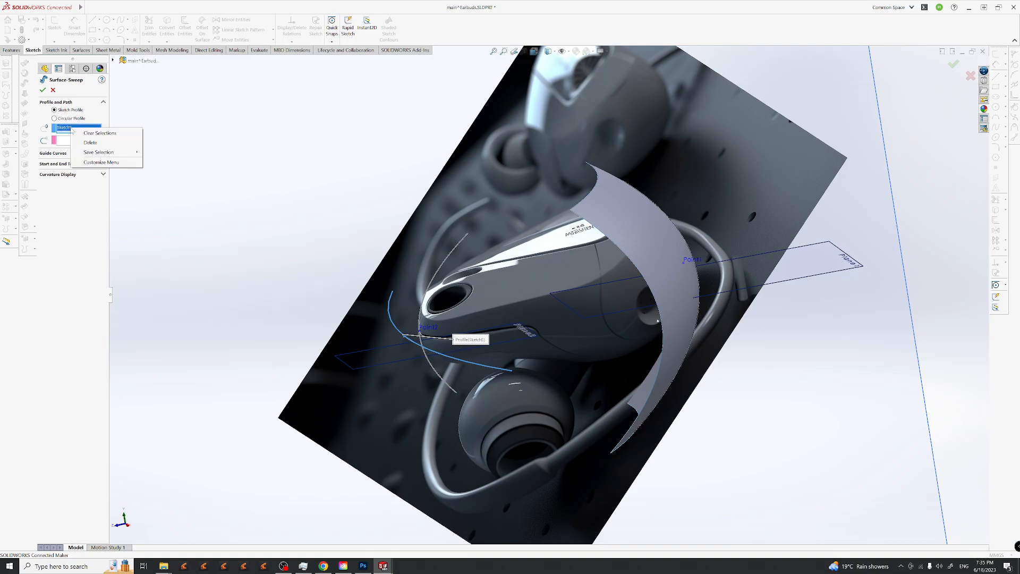
click(90, 142)
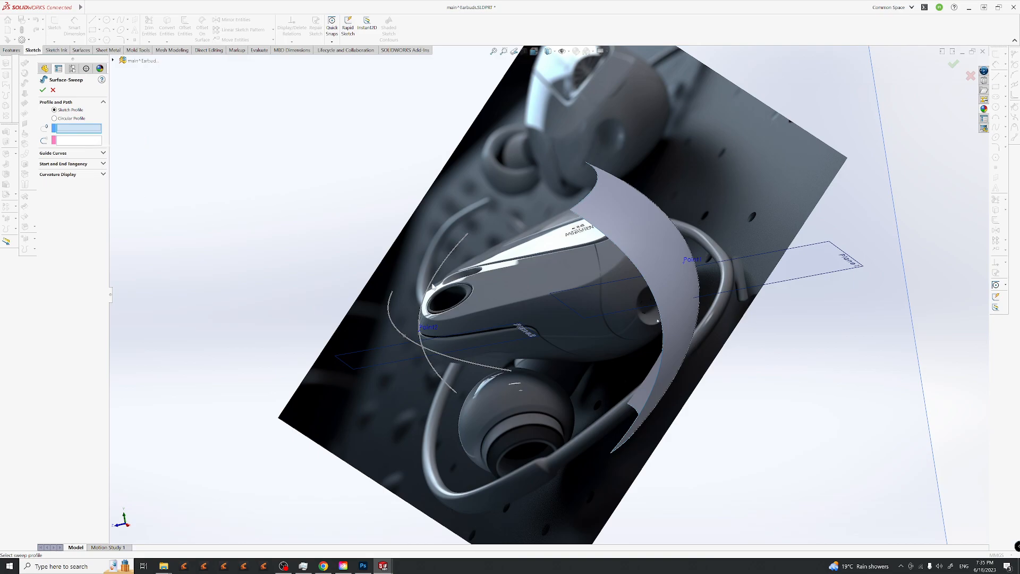
click(422, 340)
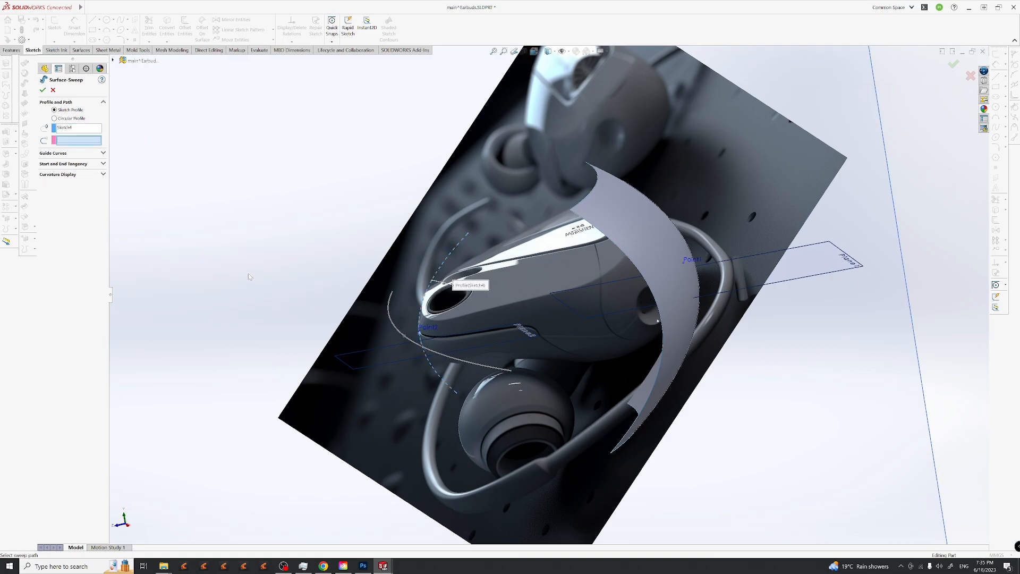
click(398, 332)
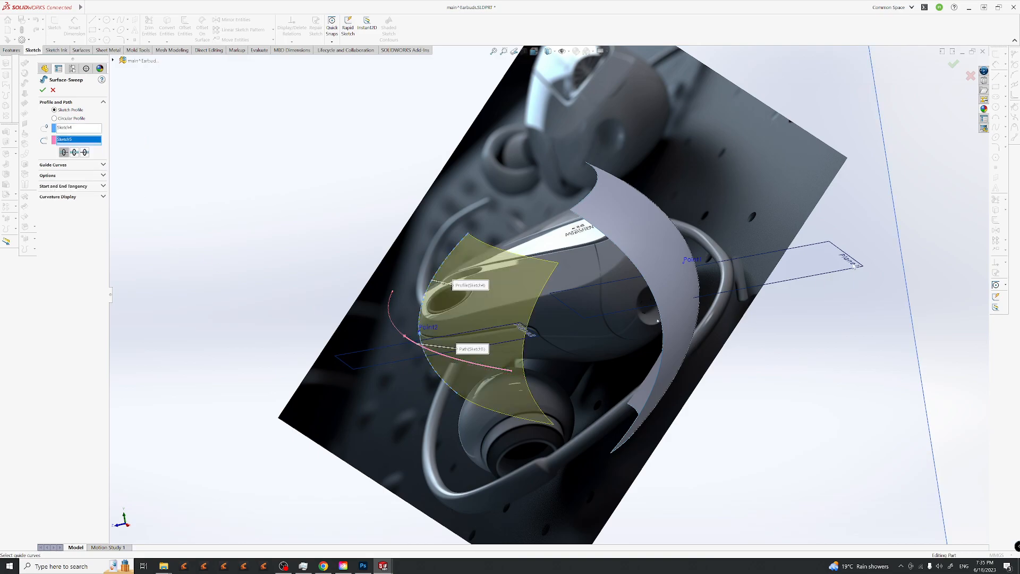
key(Return)
middle_drag(732, 385, 489, 315)
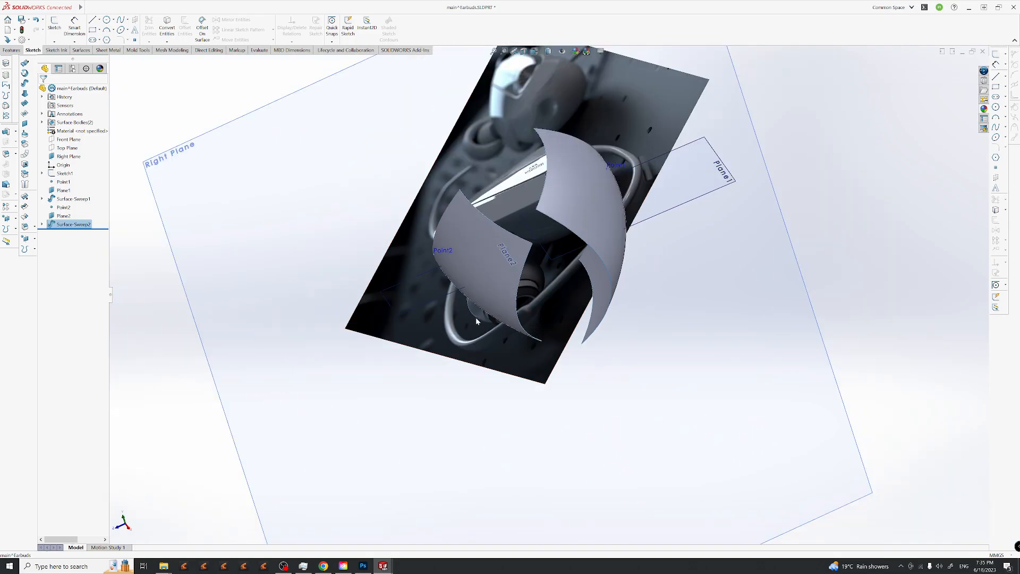
Show the profile and path sketches of both the rear and front swept surfaces.
click(66, 173)
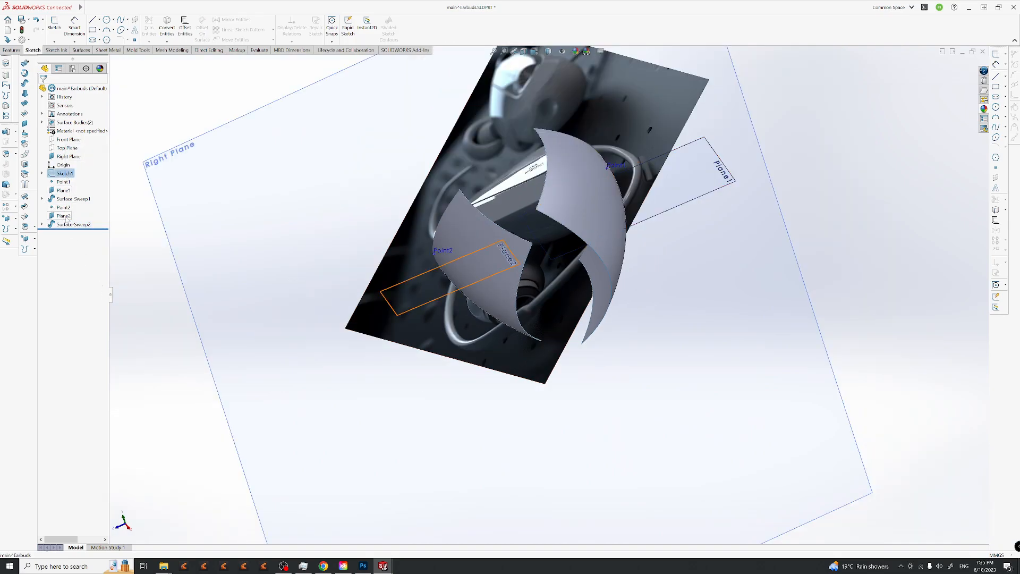
click(42, 199)
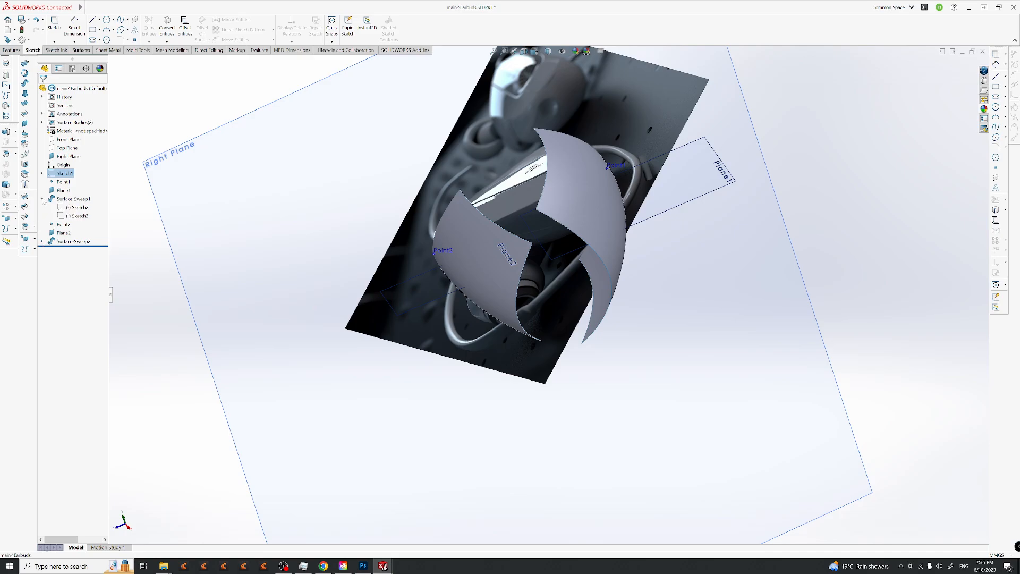
click(80, 208)
middle_drag(584, 234, 573, 111)
click(569, 55)
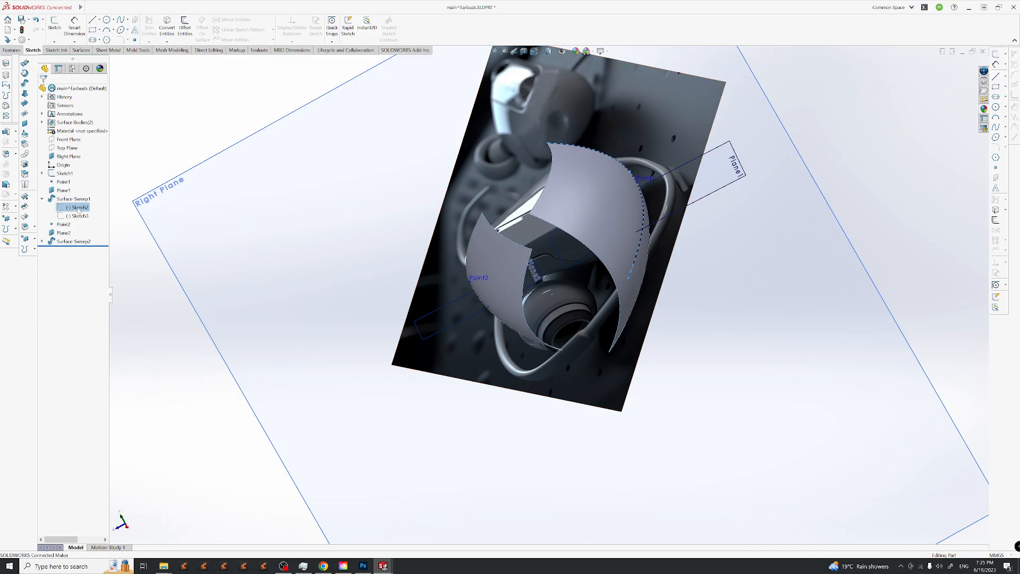
click(78, 211)
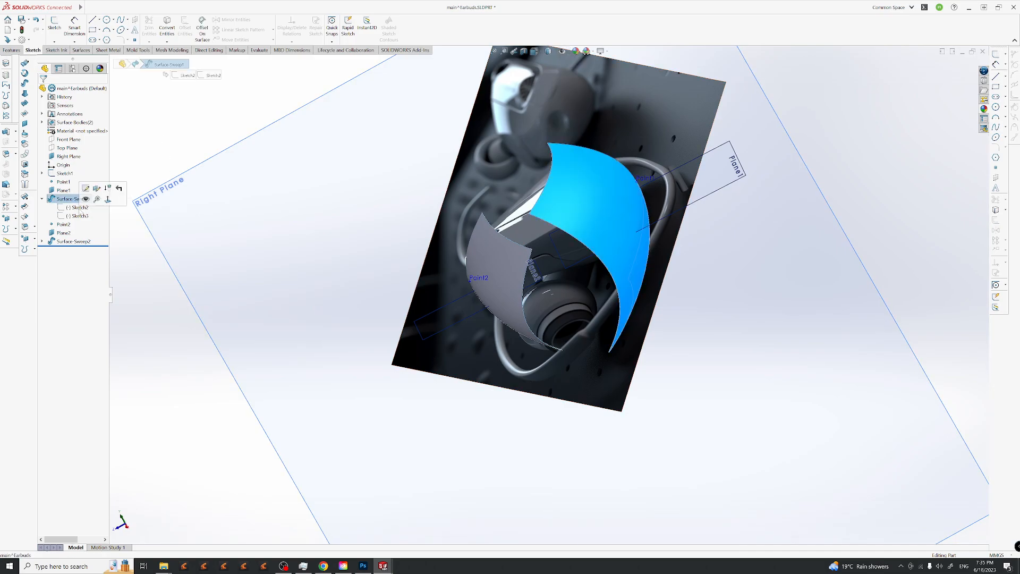
click(85, 199)
click(80, 216)
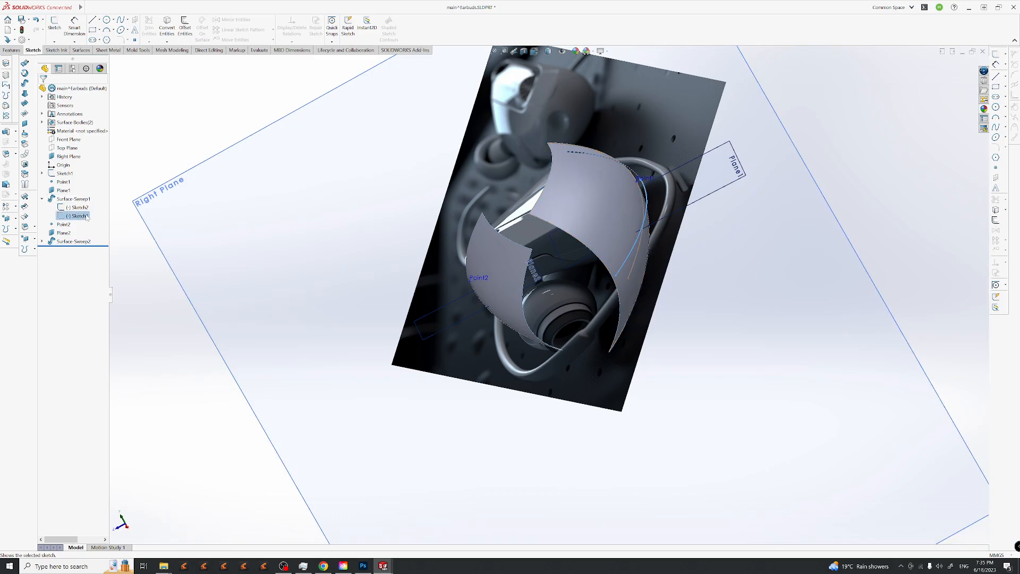
click(42, 241)
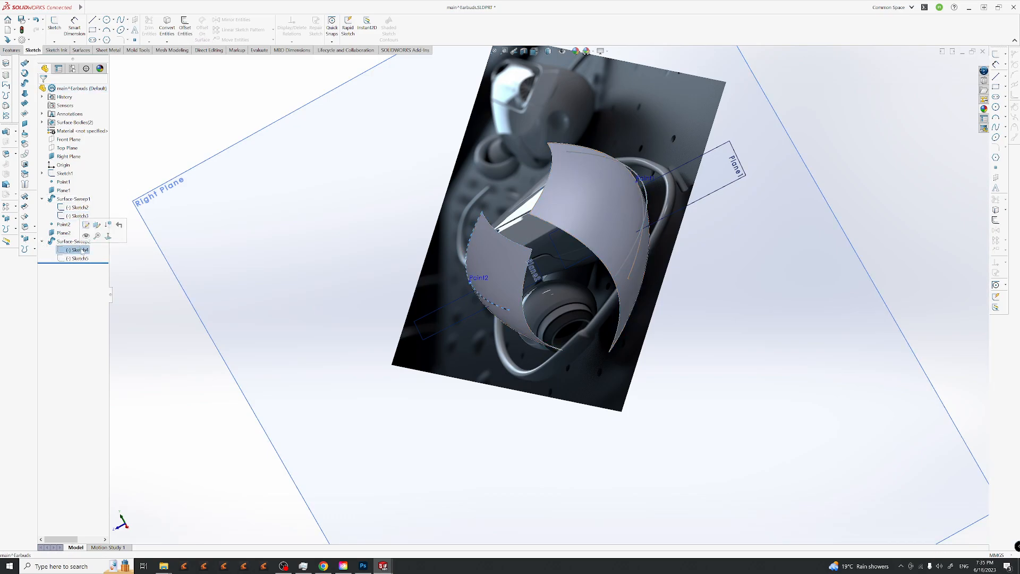
middle_drag(579, 312, 653, 365)
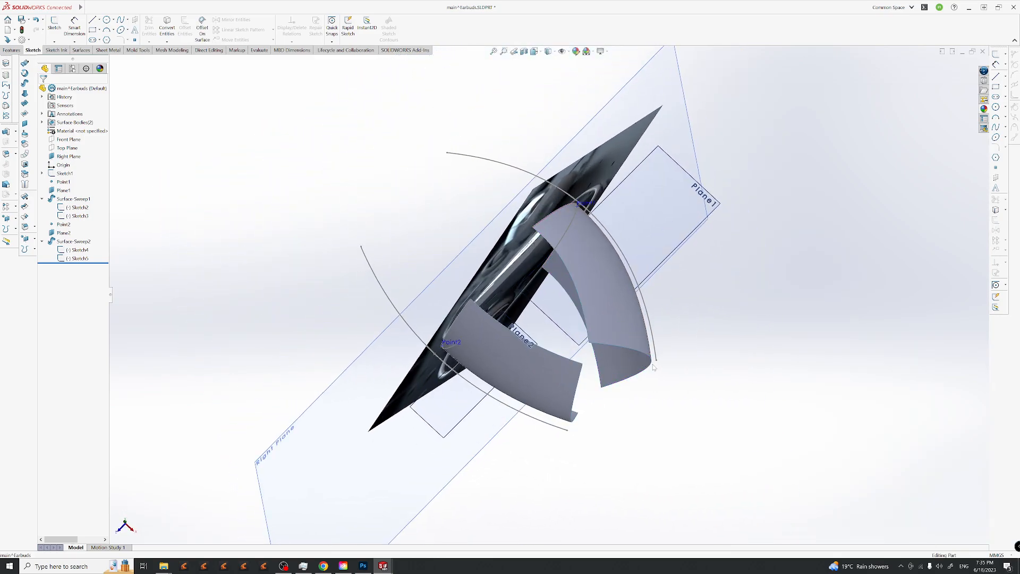
Examine from several angles how far the path splines and their ends reach along both swept surfaces.
click(622, 257)
click(664, 362)
click(656, 362)
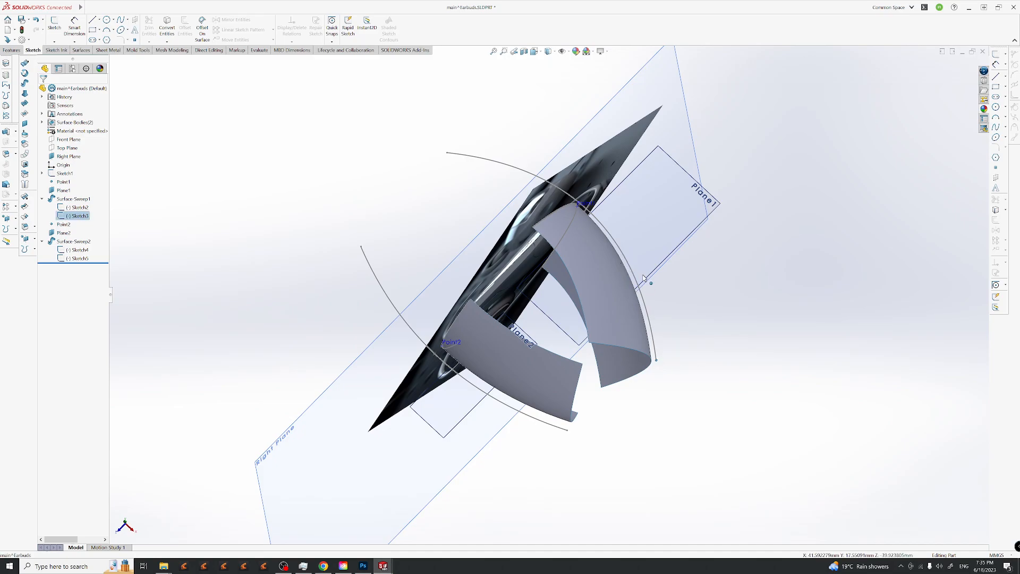
click(691, 394)
mouse_move(580, 320)
middle_down()
mouse_move(562, 307)
mouse_move(460, 406)
mouse_move(753, 322)
mouse_move(829, 381)
mouse_move(652, 417)
middle_up()
click(653, 417)
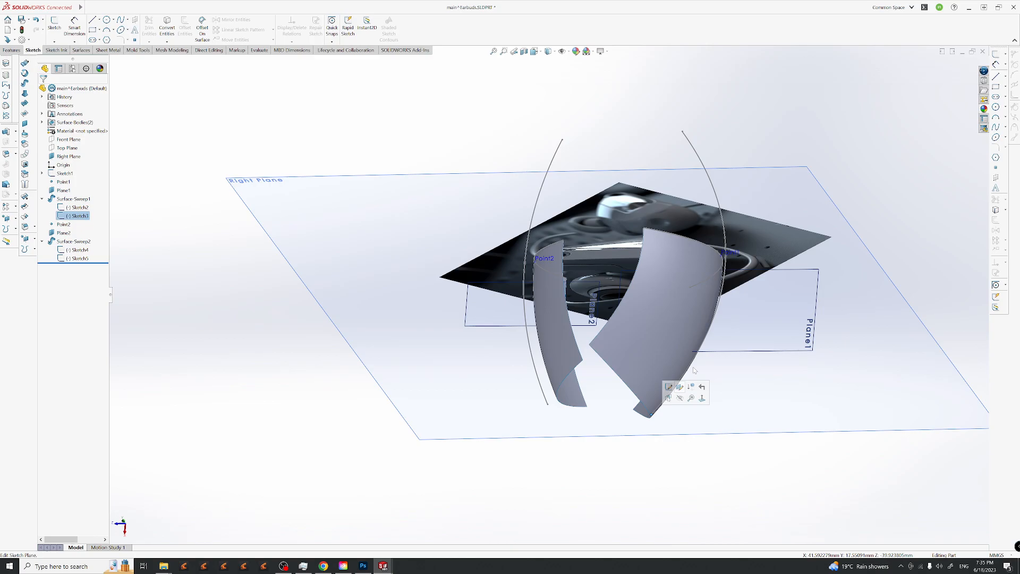
click(771, 122)
mouse_move(658, 378)
middle_down()
mouse_move(661, 328)
mouse_move(744, 264)
mouse_move(654, 375)
middle_up()
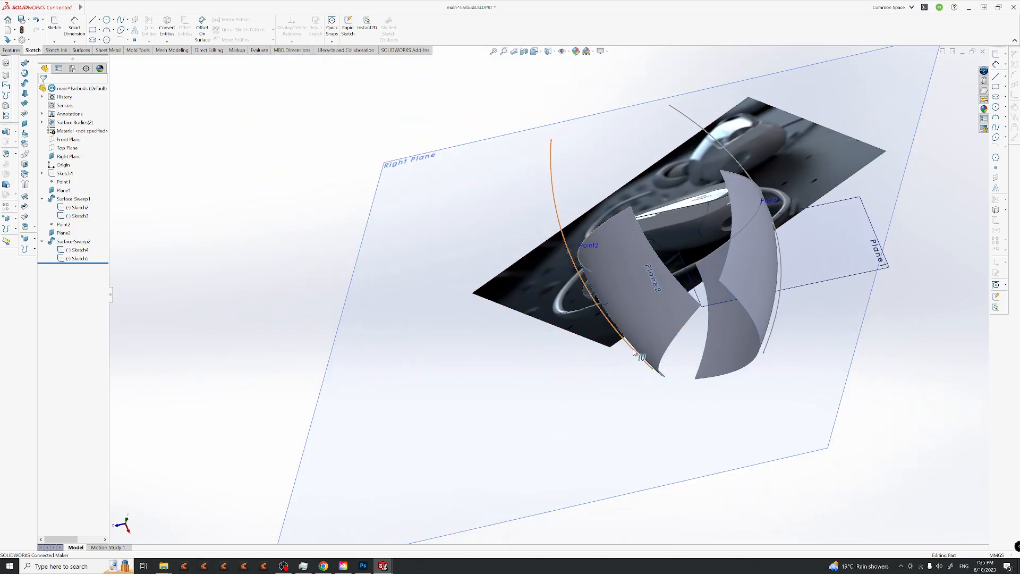
click(653, 371)
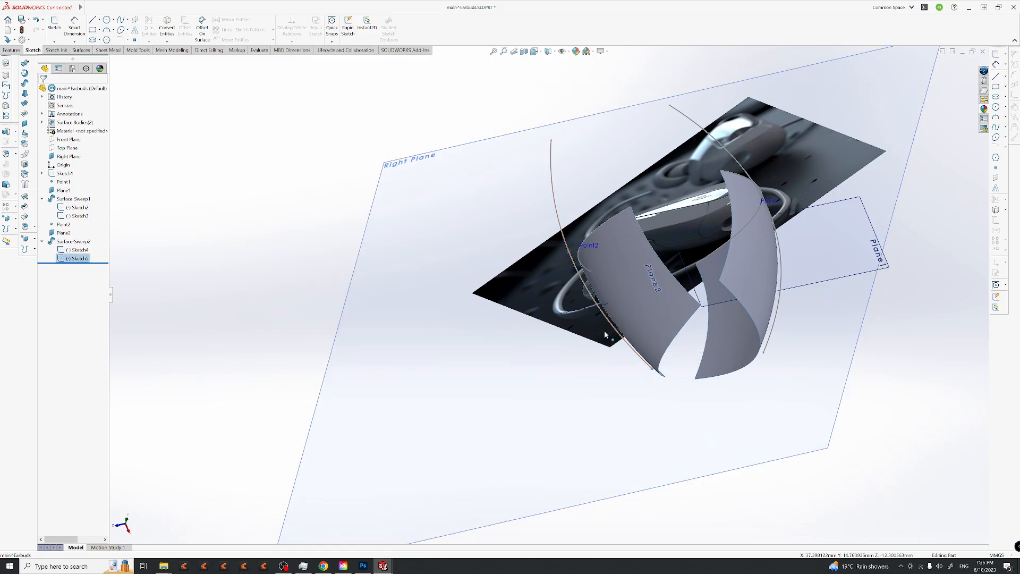
middle_drag(739, 378, 733, 228)
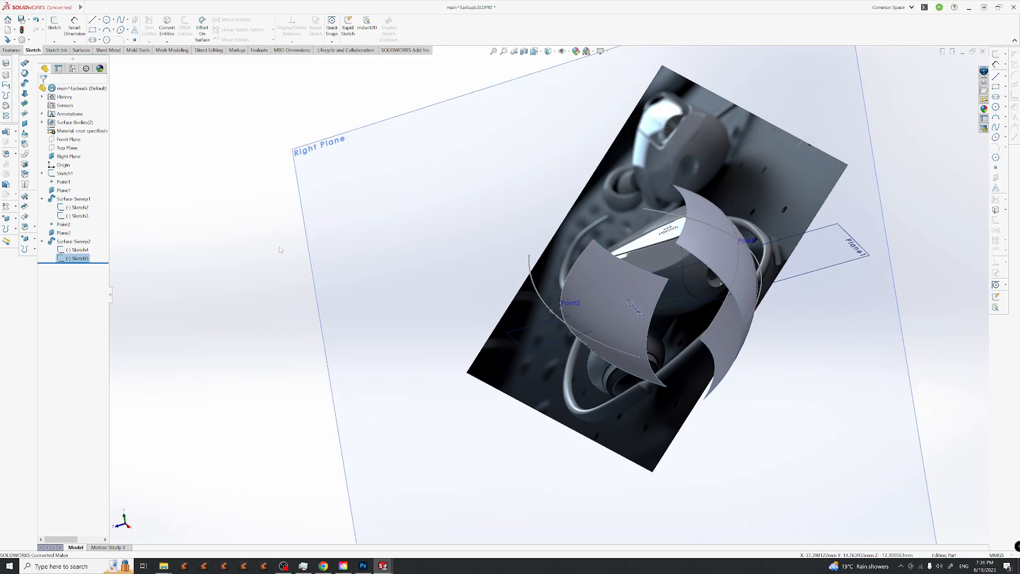
click(281, 250)
mouse_move(640, 316)
middle_down()
mouse_move(663, 369)
mouse_move(632, 367)
middle_up()
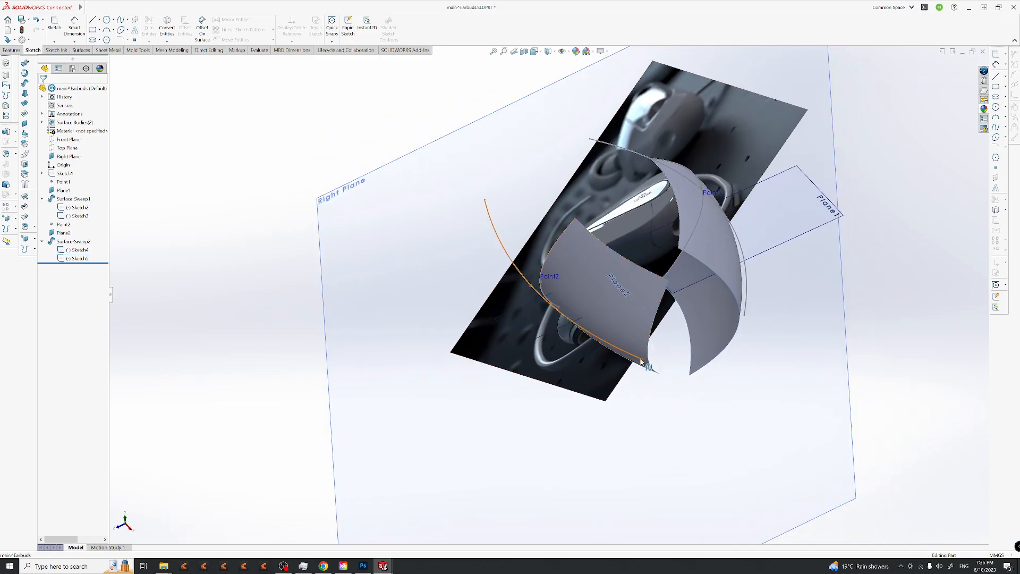
Edit the front sweep's path sketch, pull the spline's surface-side end inward to about 20 mm from the Right Plane, and exit the sketch.
click(642, 363)
click(338, 356)
click(641, 360)
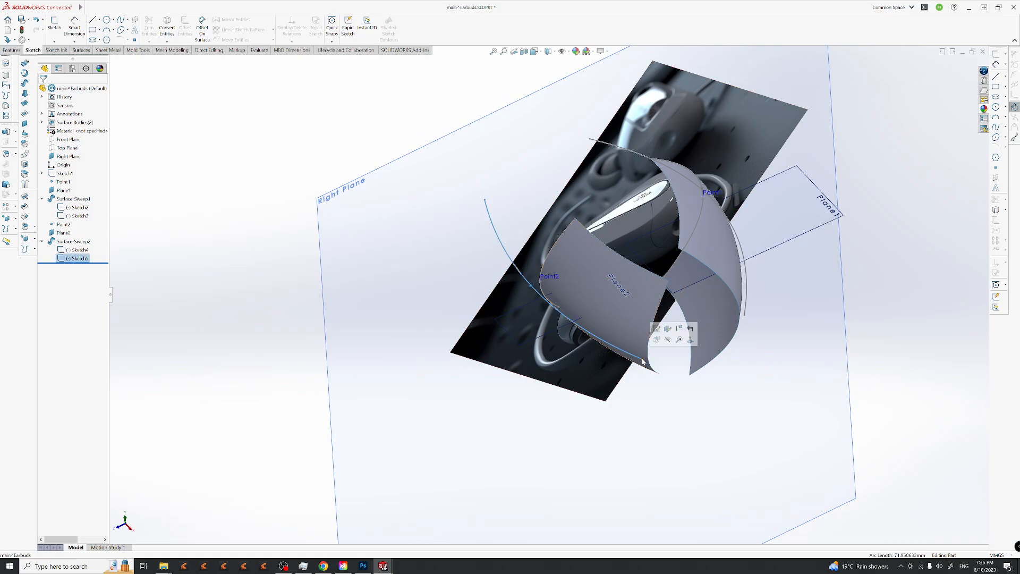
click(611, 348)
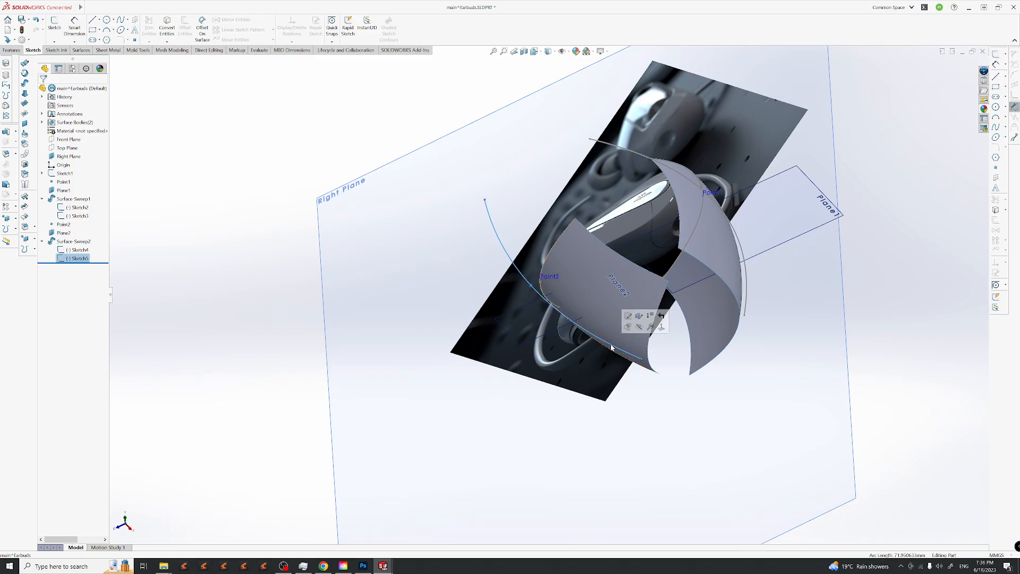
click(628, 317)
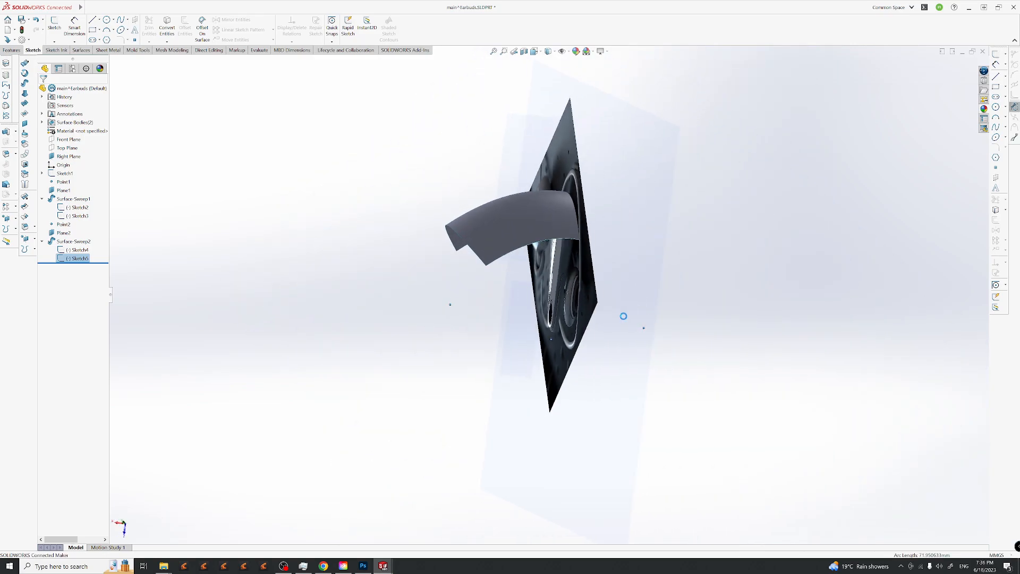
drag(458, 317, 506, 333)
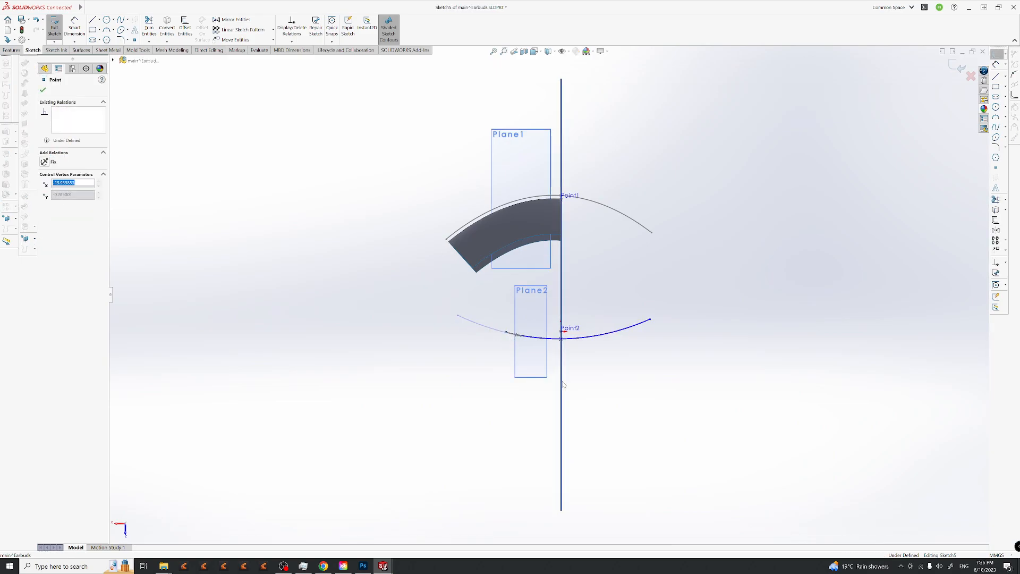
click(961, 67)
Edit the rear sweep's path sketch, pull both spline ends inward to shorten the swept surface, and exit the sketch.
click(468, 223)
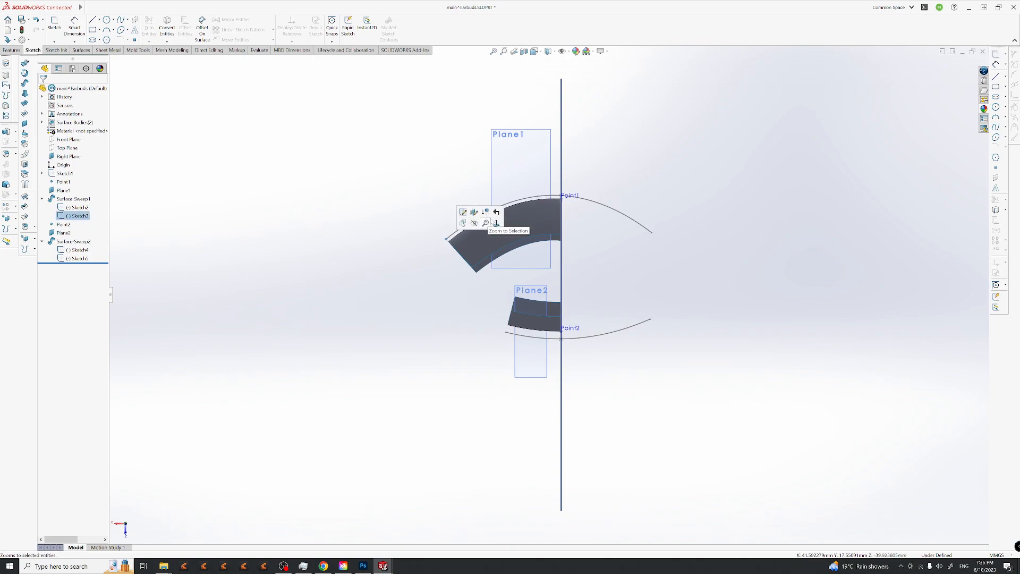
click(350, 184)
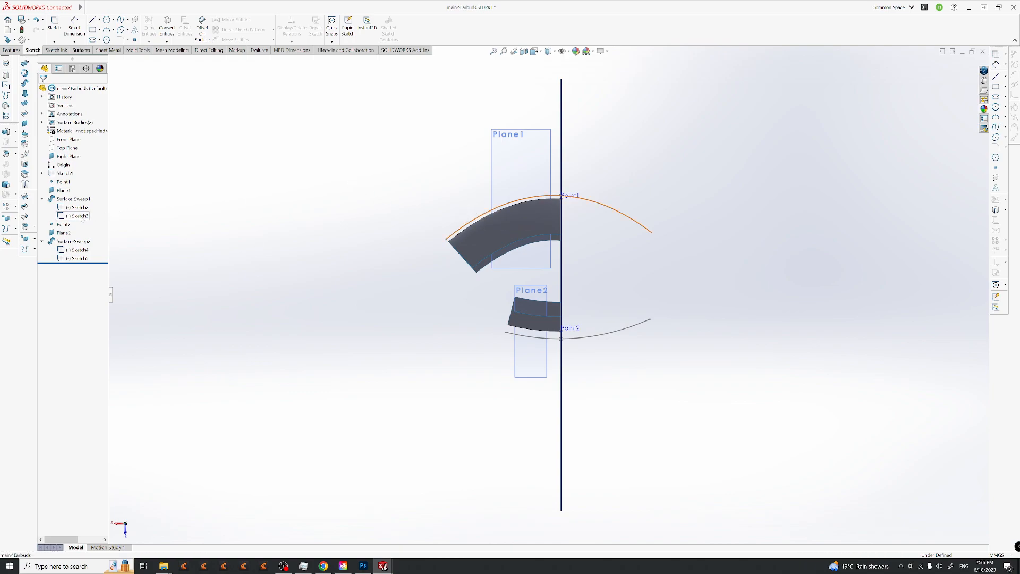
click(80, 216)
click(87, 196)
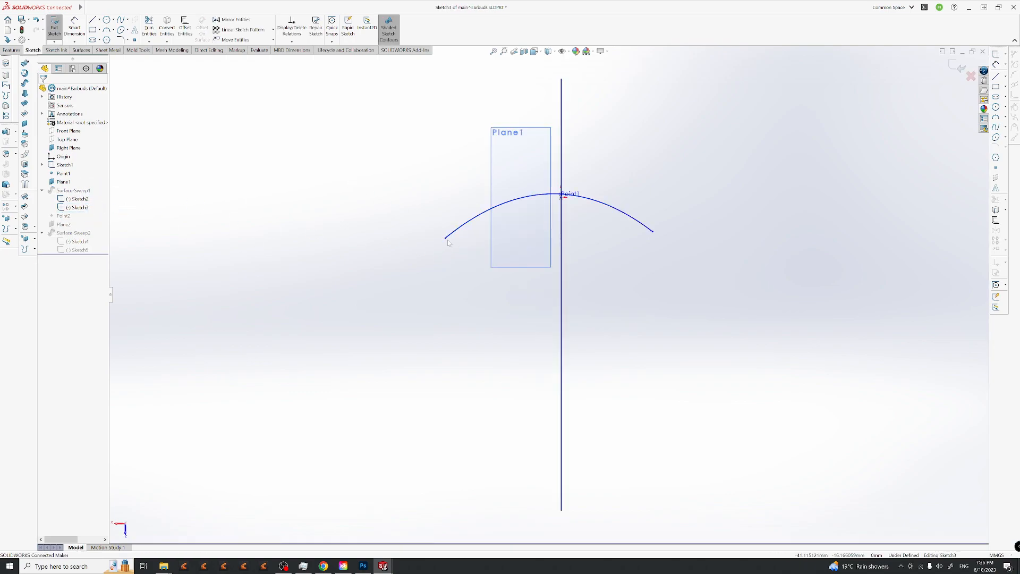
drag(447, 240, 494, 213)
drag(655, 236, 636, 220)
click(955, 67)
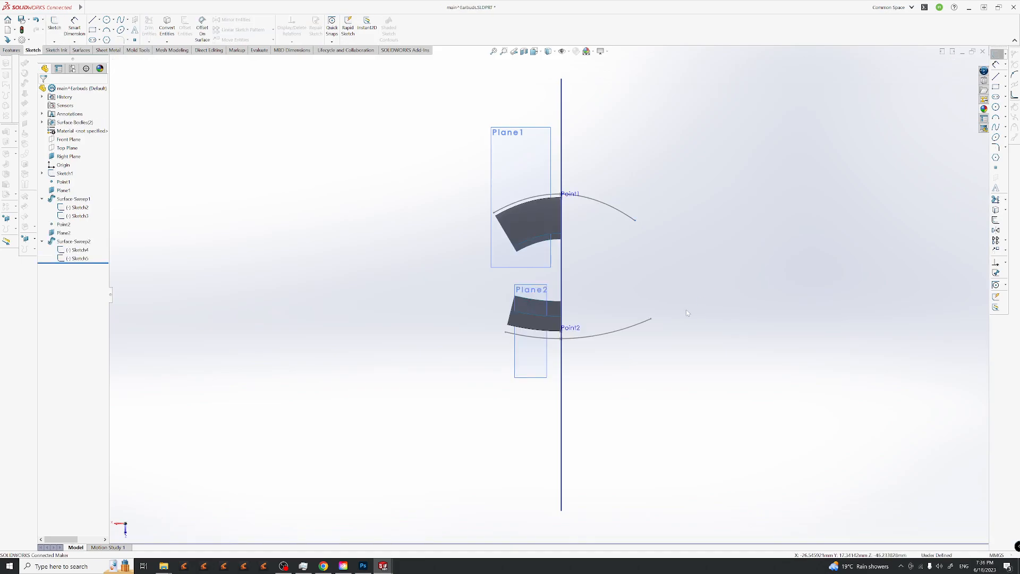
Try the Backdrop - Black with Fill Lights and Backdrop - Lightbox Studio scenes behind the model.
middle_drag(538, 307, 643, 448)
scroll(638, 275, down, 3)
middle_drag(638, 275, 531, 332)
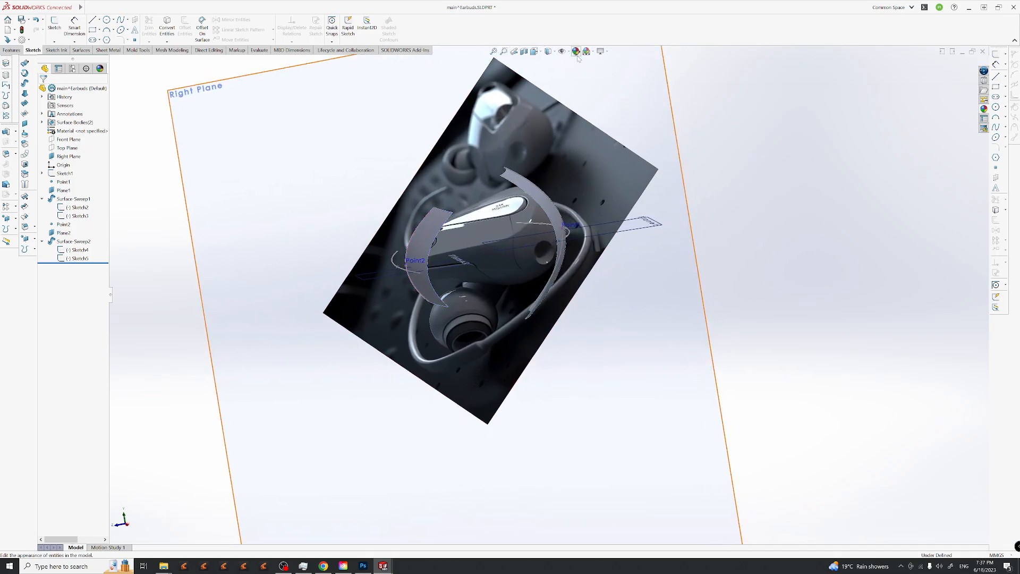
click(593, 52)
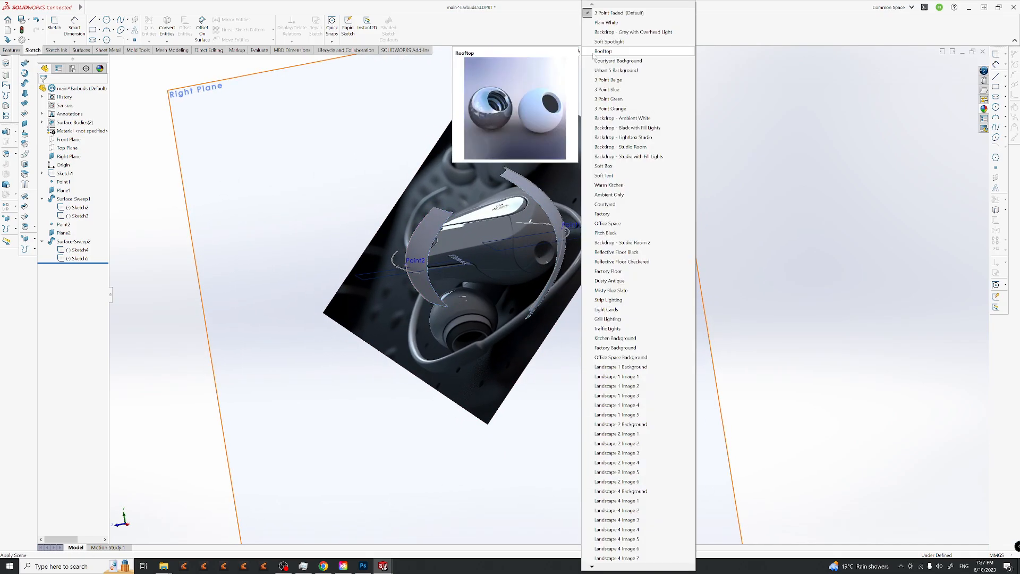
click(626, 128)
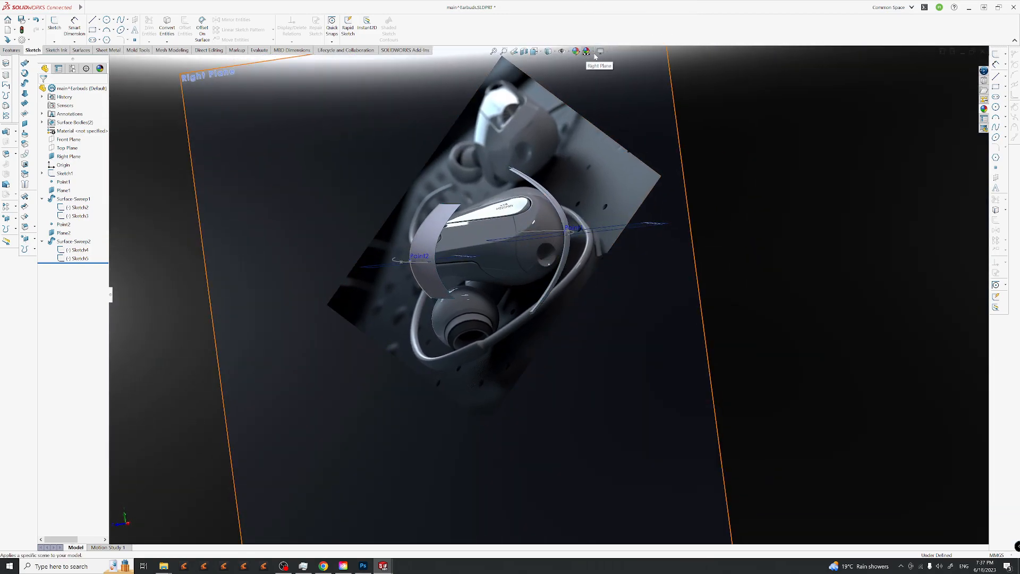
click(595, 53)
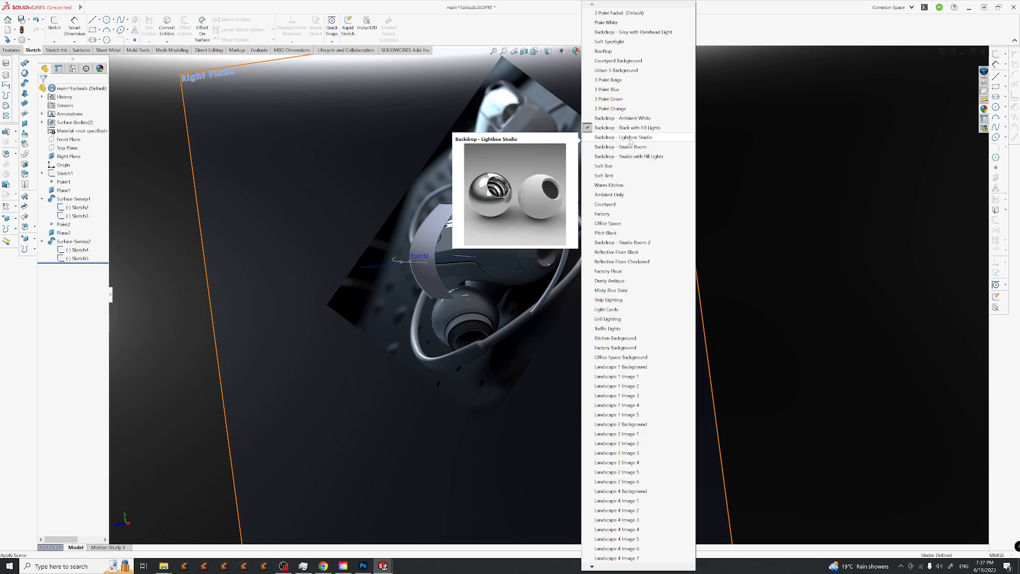
click(630, 138)
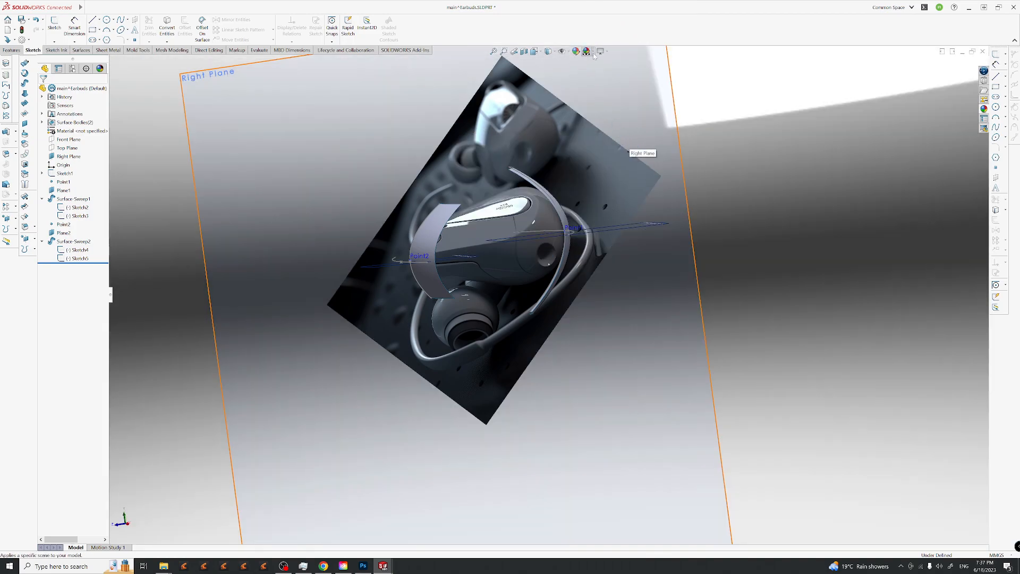
Apply the Reflective Floor Black scene to the model.
click(594, 55)
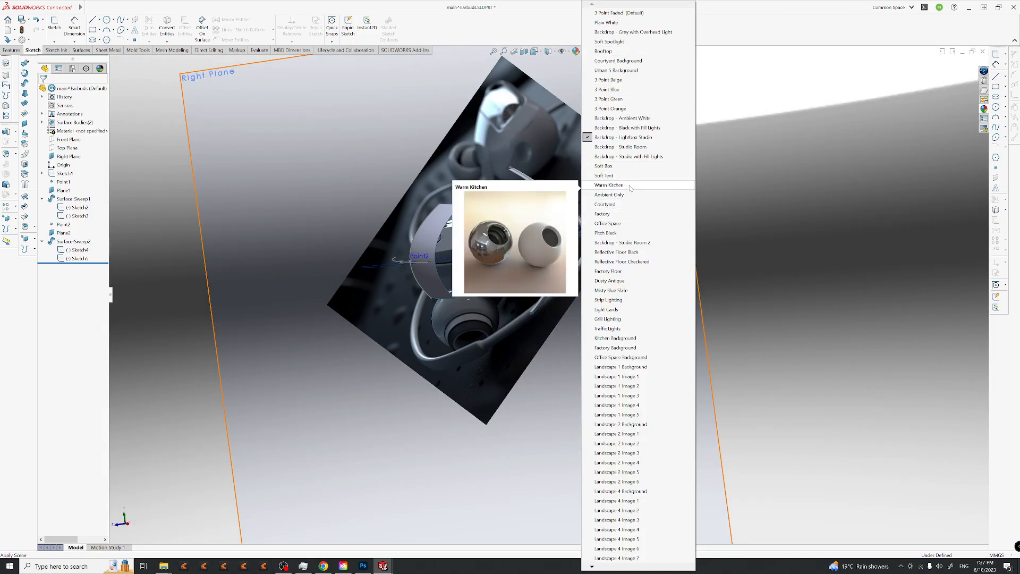
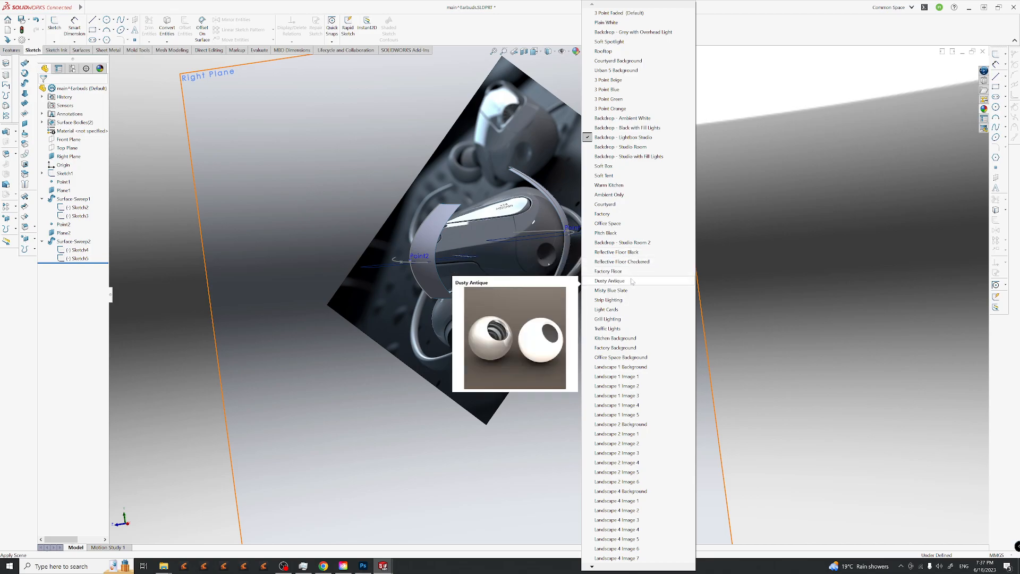
click(622, 271)
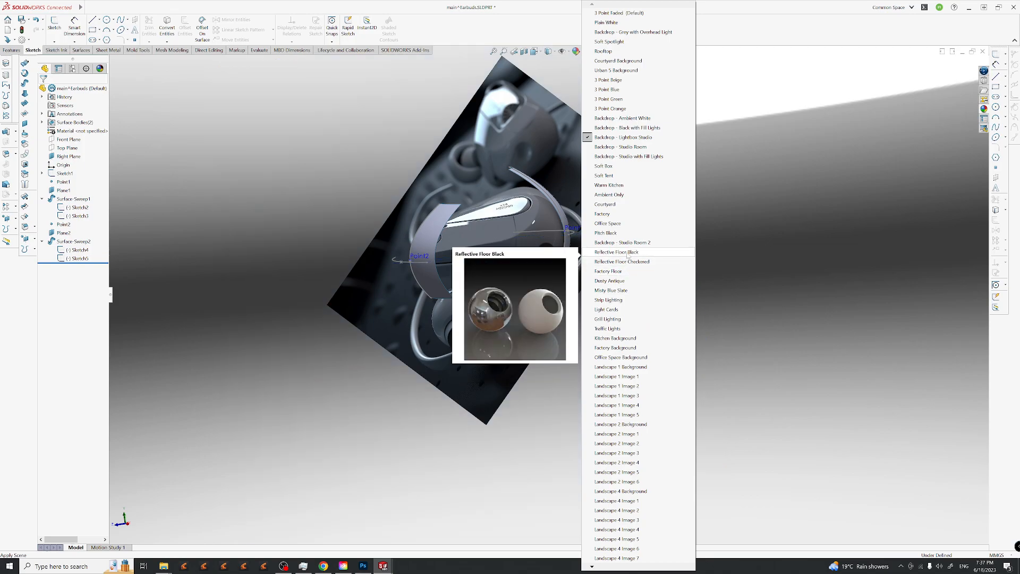
click(628, 253)
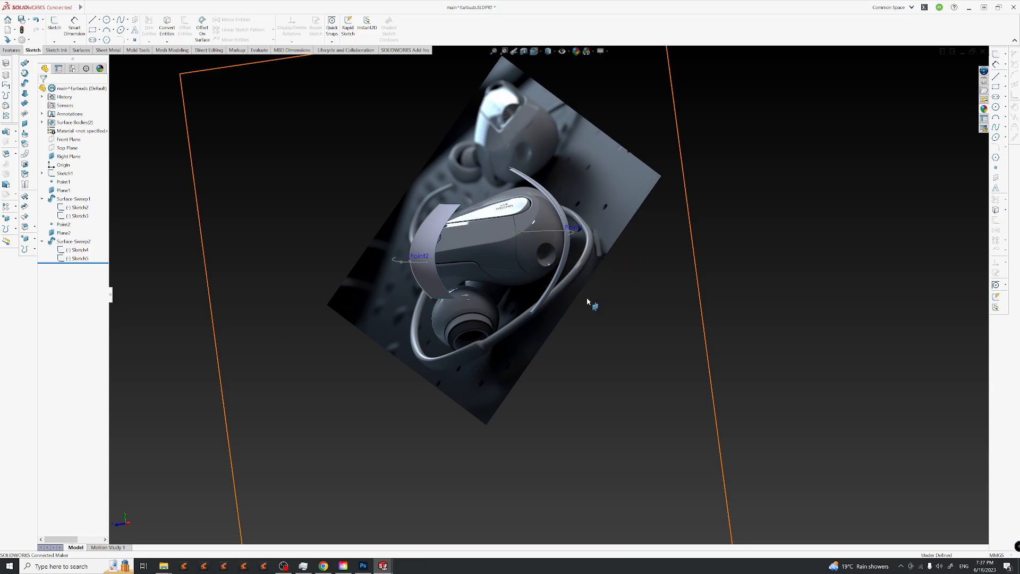
Sketch a slightly inclined line about 182 mm long on the Right Plane, running lengthwise through the earbud body, and exit the sketch.
middle_drag(566, 294, 537, 318)
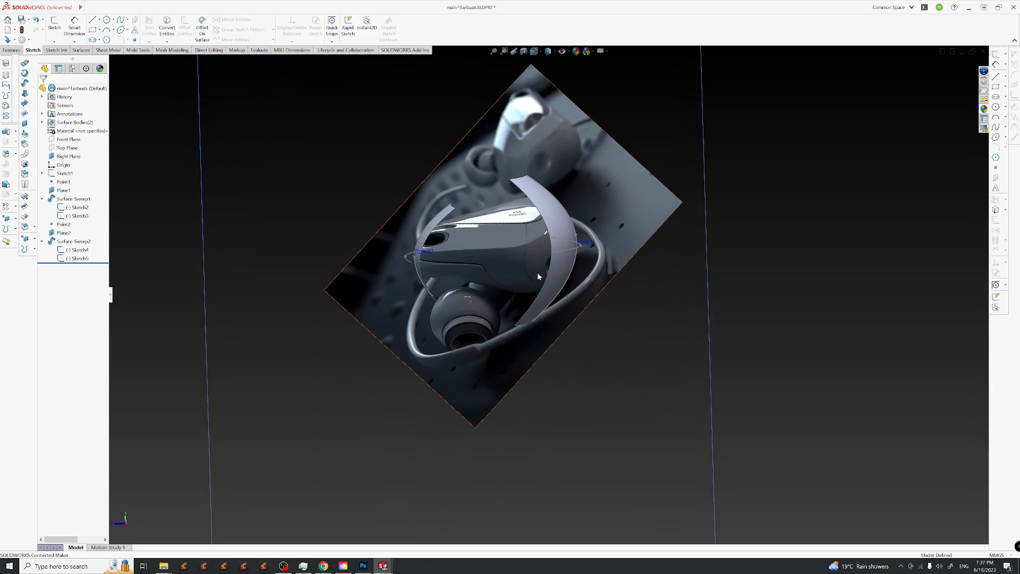
mouse_move(539, 272)
middle_down()
mouse_move(540, 242)
mouse_move(547, 284)
middle_up()
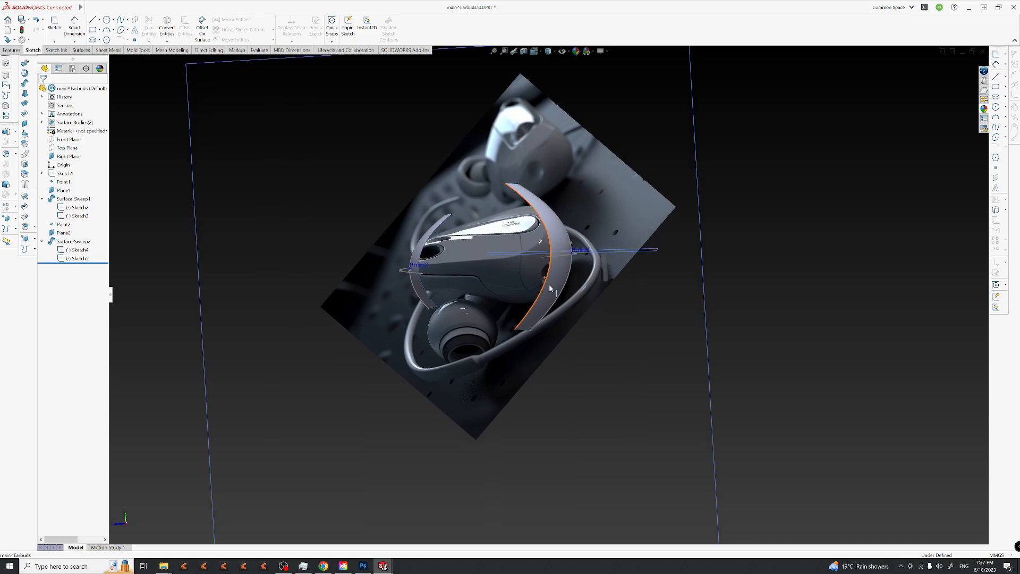
middle_drag(550, 289, 587, 324)
click(688, 150)
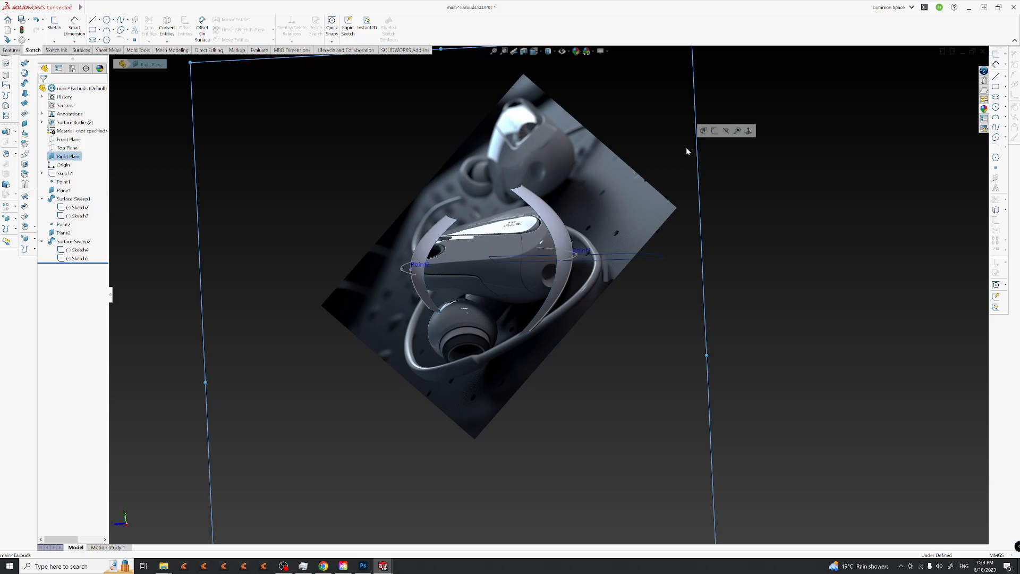
click(703, 131)
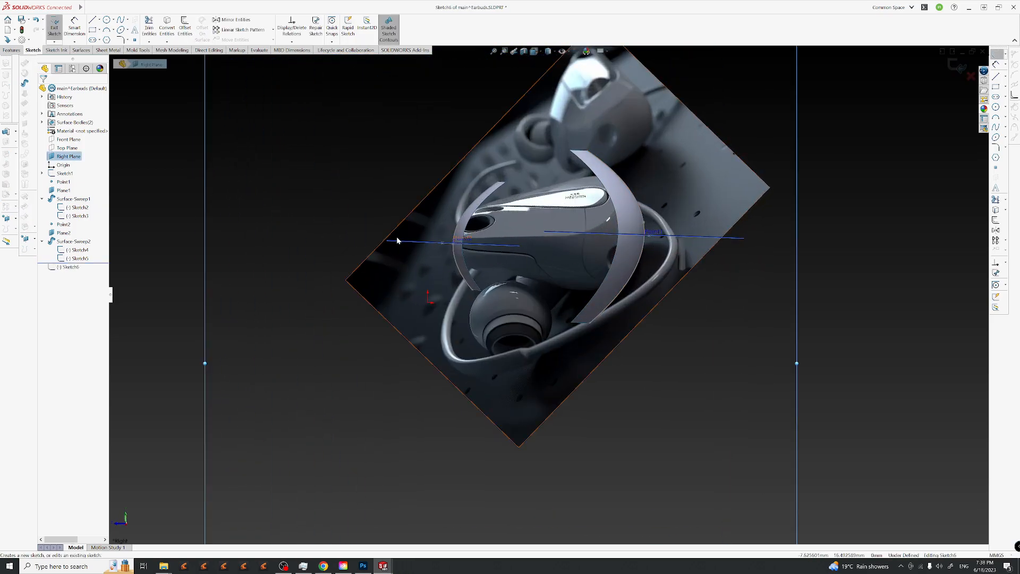
click(838, 256)
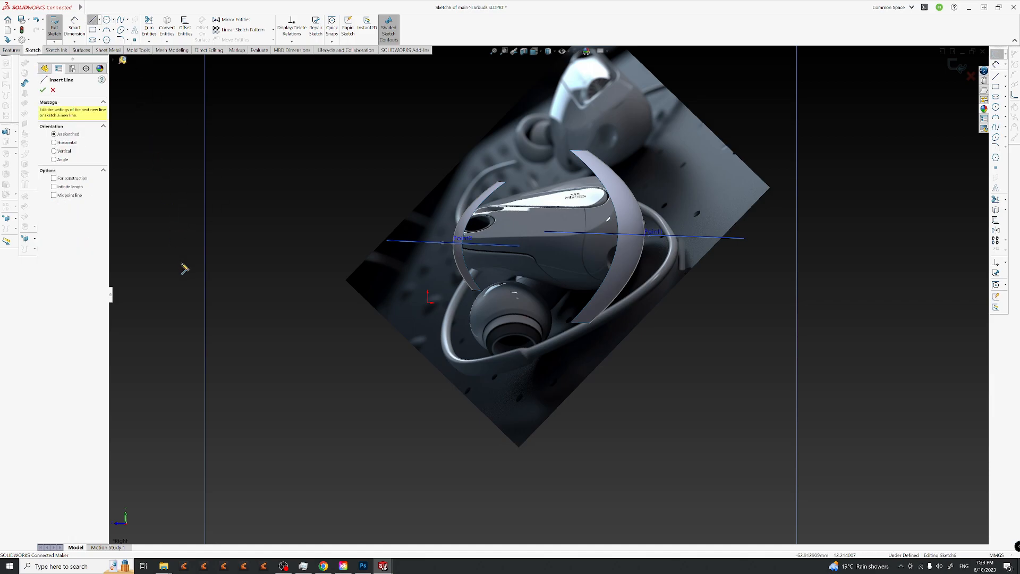
click(149, 250)
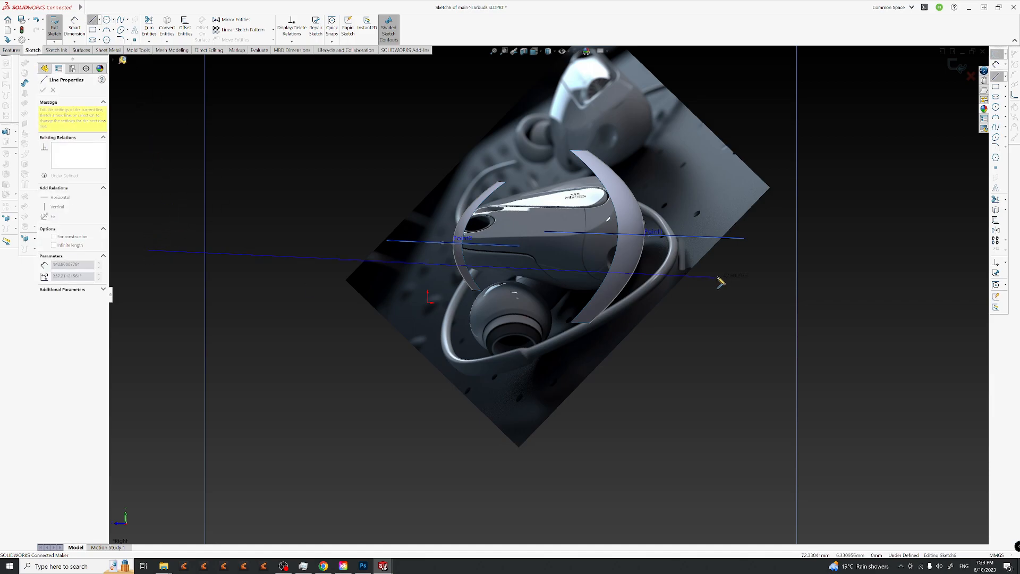
click(870, 222)
key(Escape)
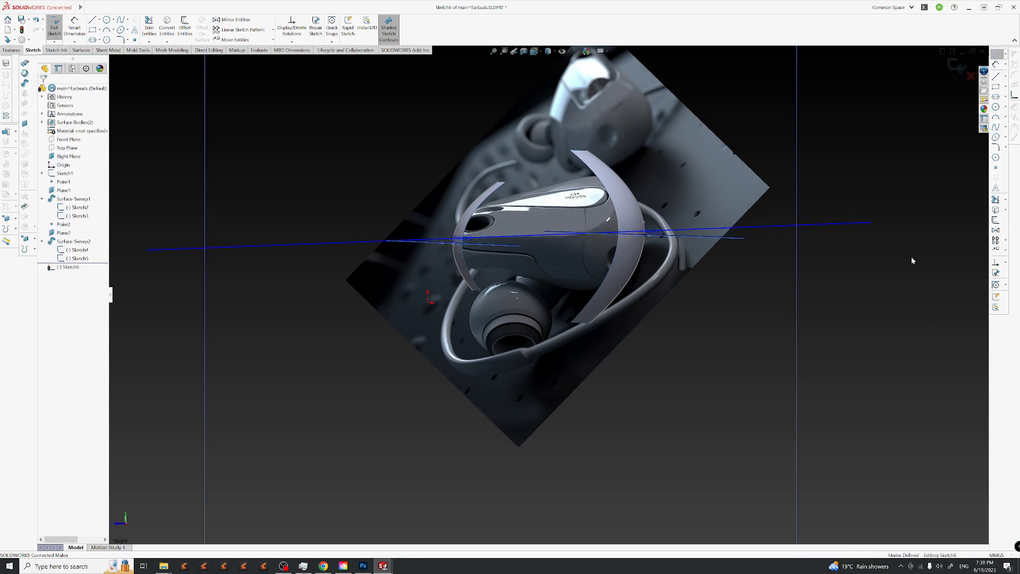
drag(839, 228, 839, 235)
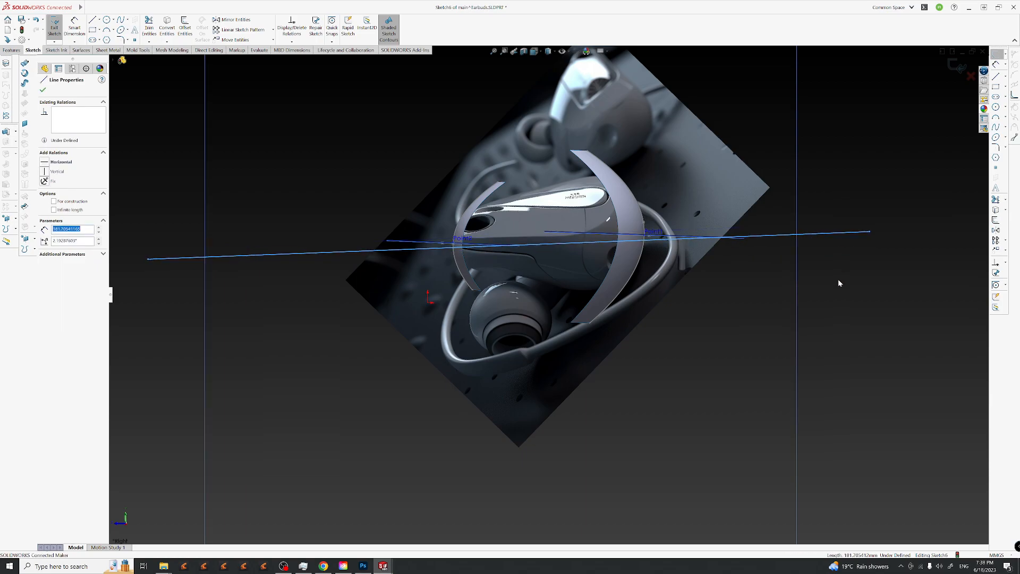
click(955, 67)
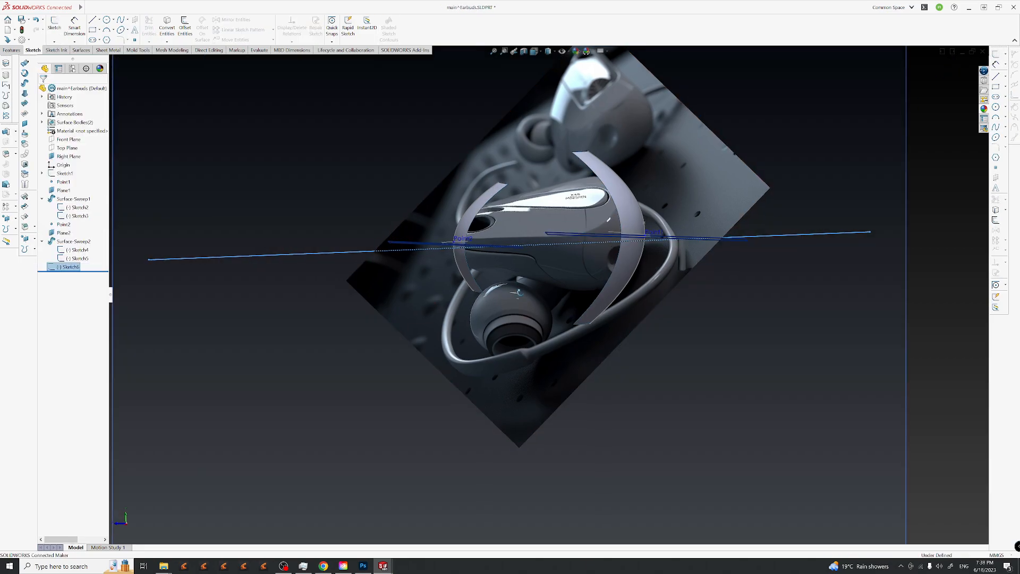
Extrude the inclined line as a surface 17 mm to the side of the Right Plane opposite the swept surfaces.
middle_drag(529, 355, 519, 343)
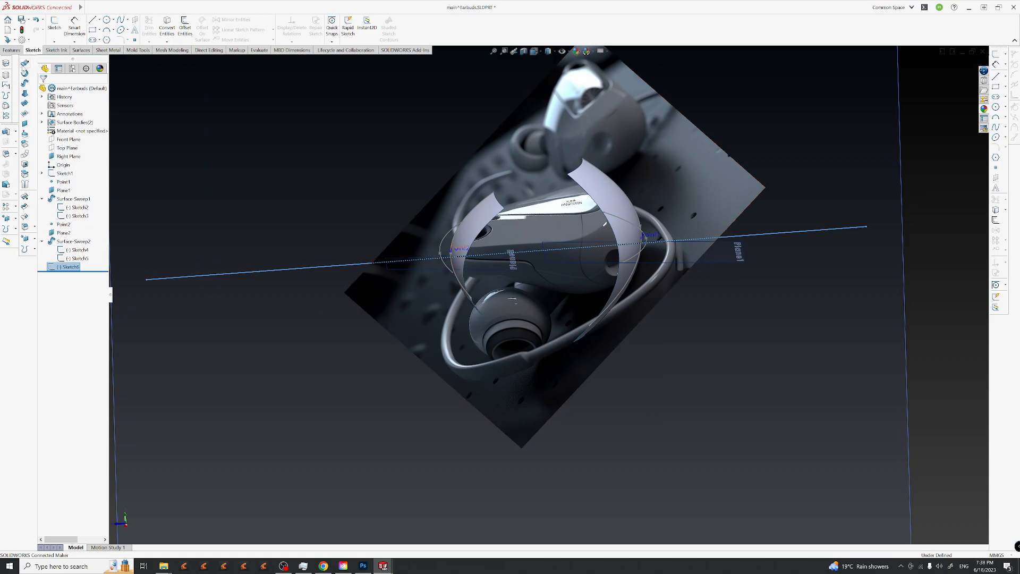
middle_drag(515, 290, 527, 352)
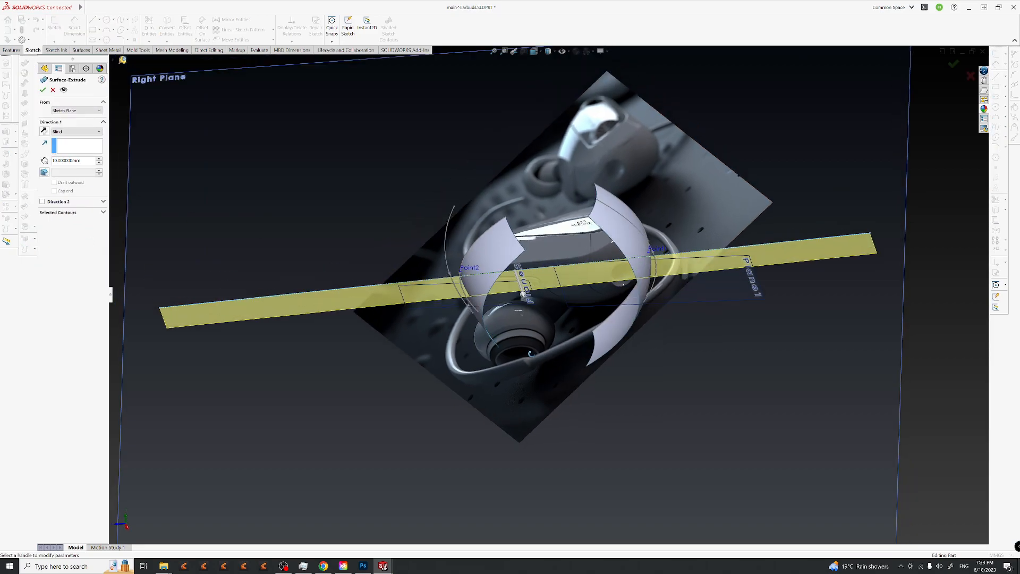
drag(523, 299, 501, 234)
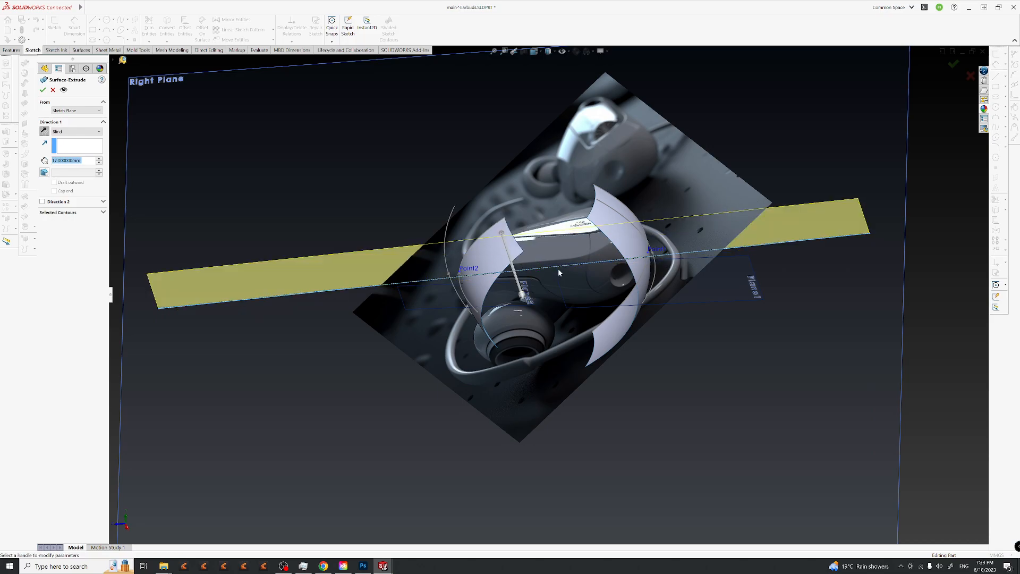
click(952, 69)
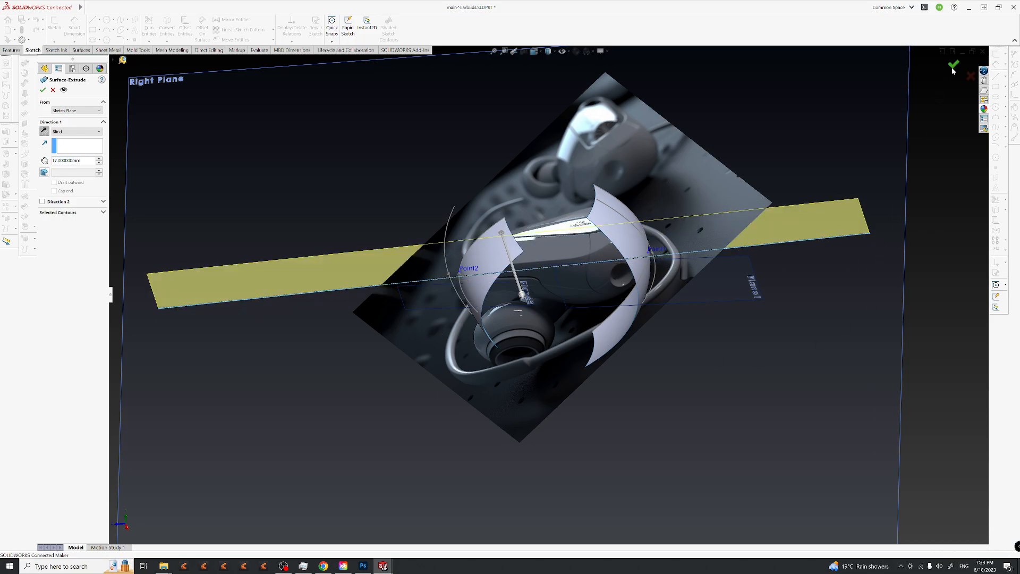
Start a sketch on the extruded surface and draw a three-point spline running lengthwise over both swept surfaces.
click(795, 228)
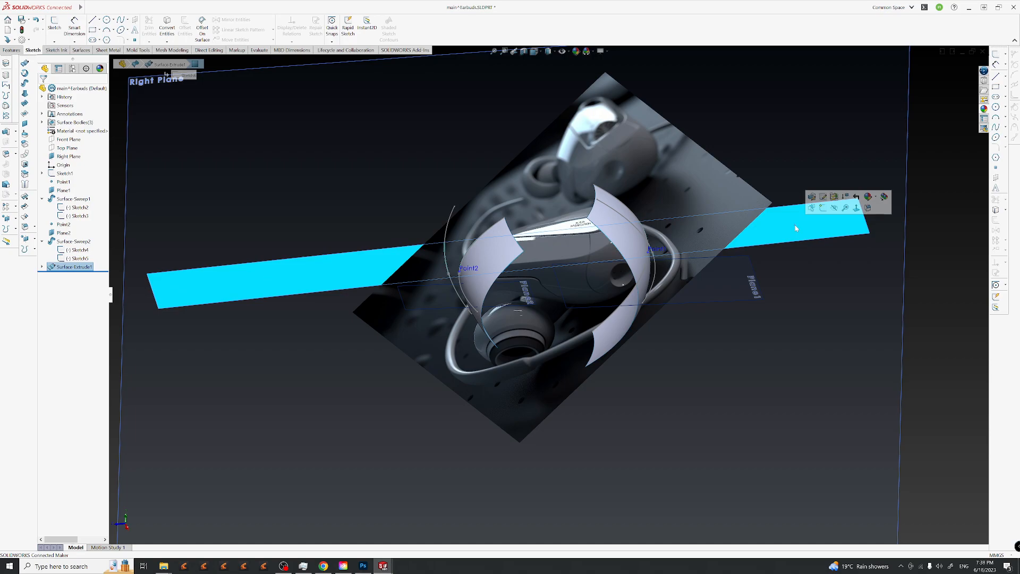
click(823, 207)
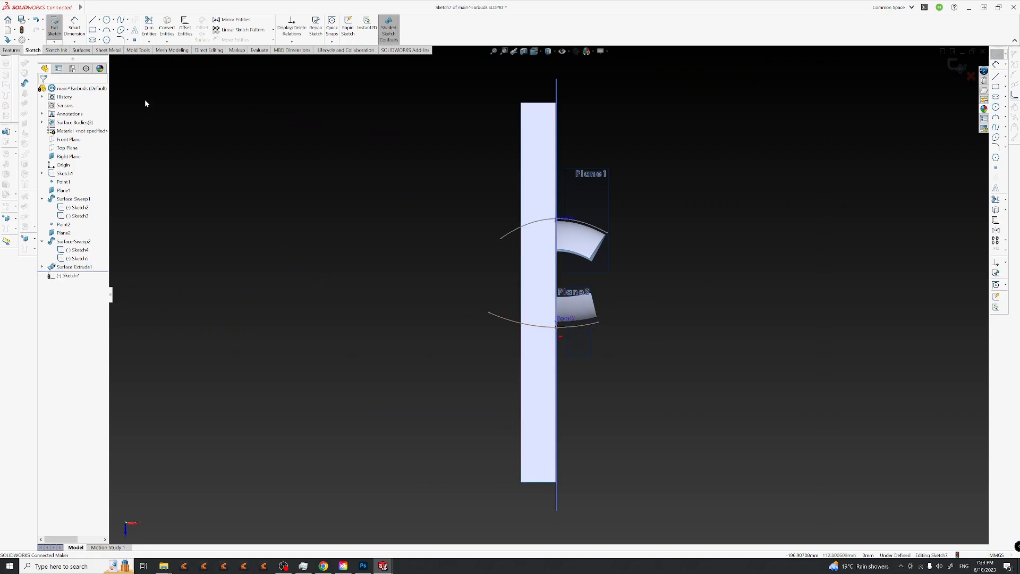
click(121, 20)
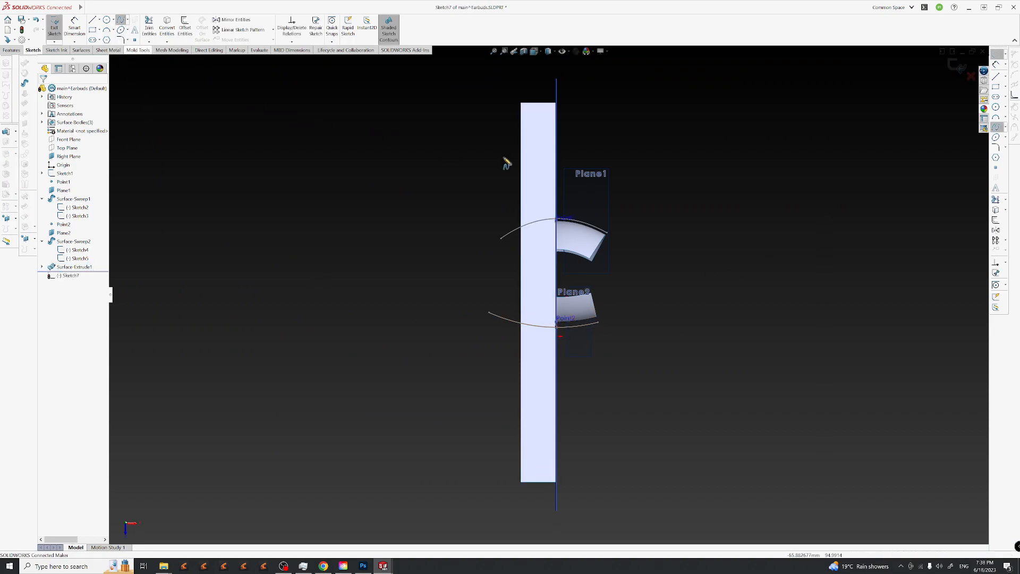
click(574, 192)
click(586, 249)
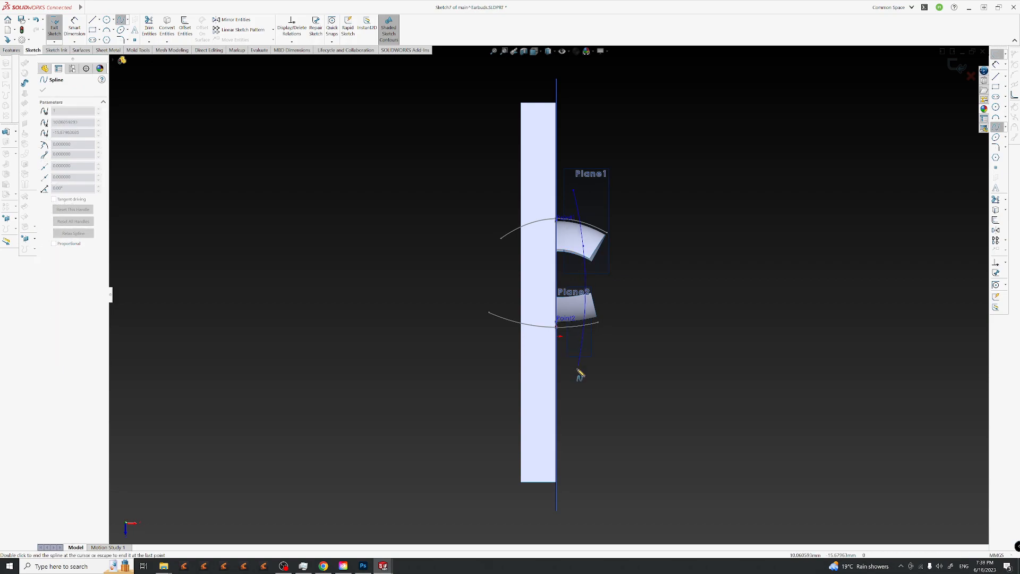
click(579, 353)
key(Escape)
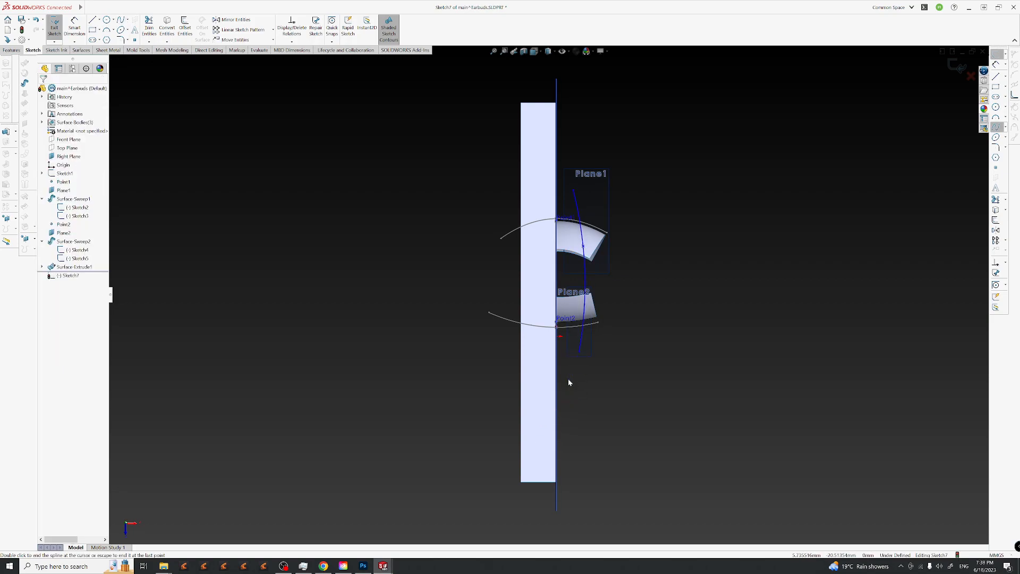
Reshape the spline by pulling its front end toward the Right Plane and its middle point to about 8.5 mm from it, then exit the sketch.
scroll(584, 276, down, 3)
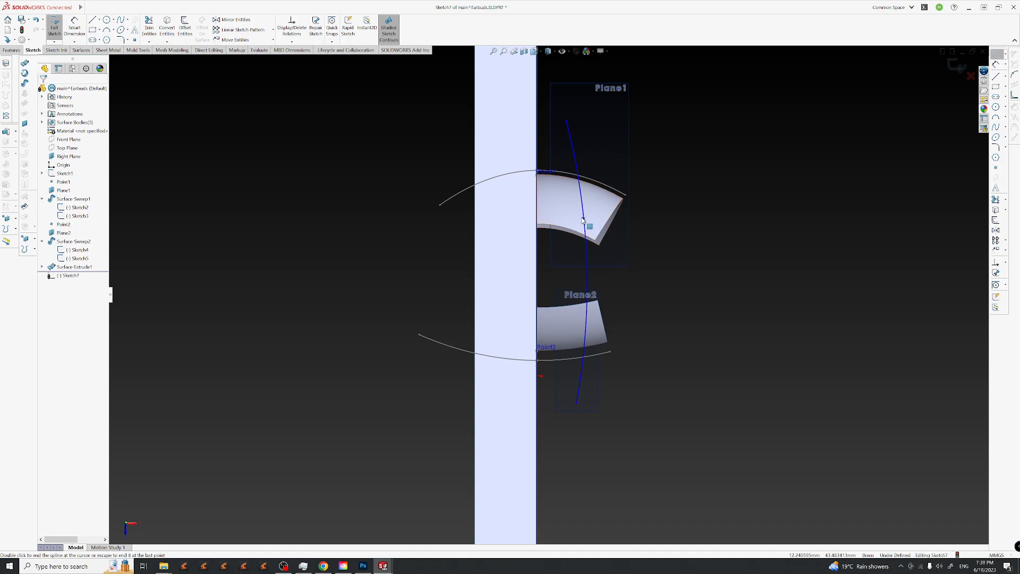
drag(584, 223, 579, 262)
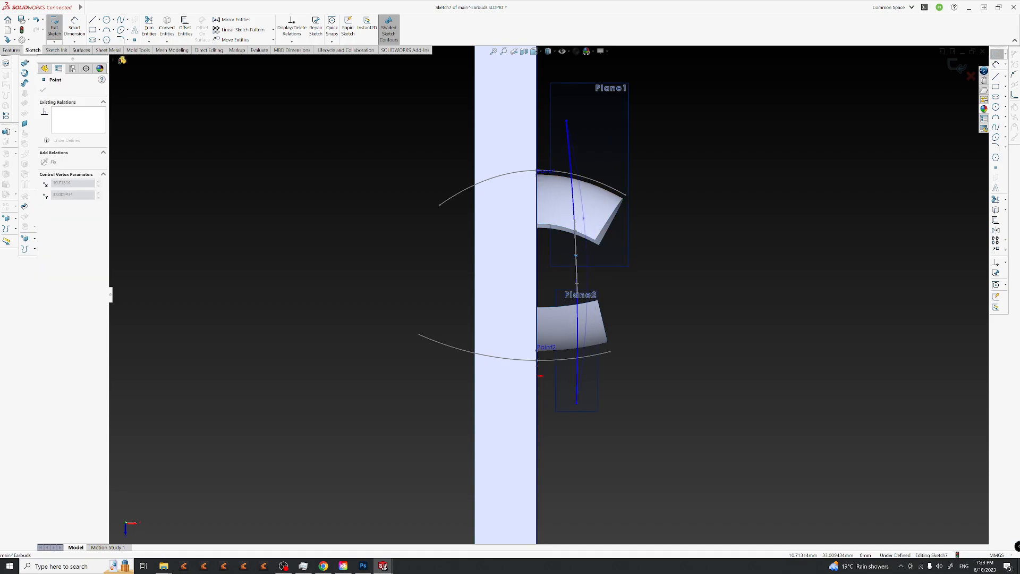
drag(576, 404, 548, 422)
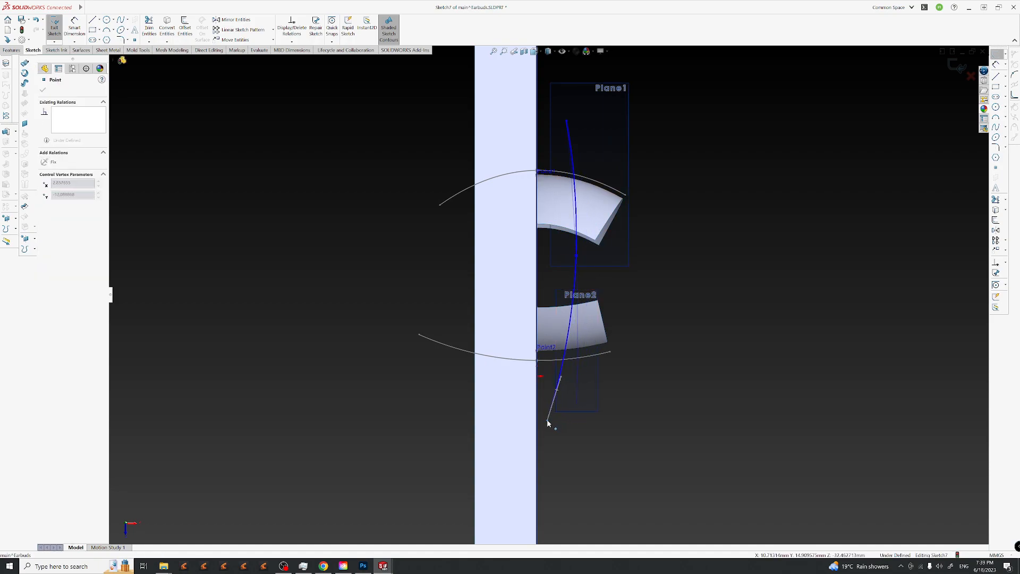
drag(576, 264, 568, 270)
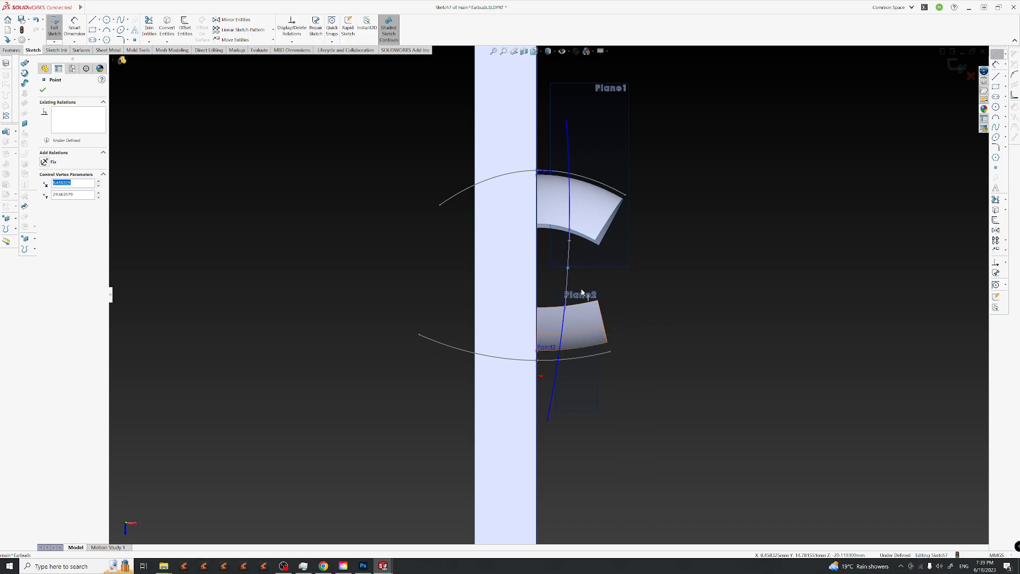
click(956, 65)
Reopen the lengthwise spline's sketch on the extruded surface for editing.
middle_drag(547, 371, 578, 492)
click(813, 458)
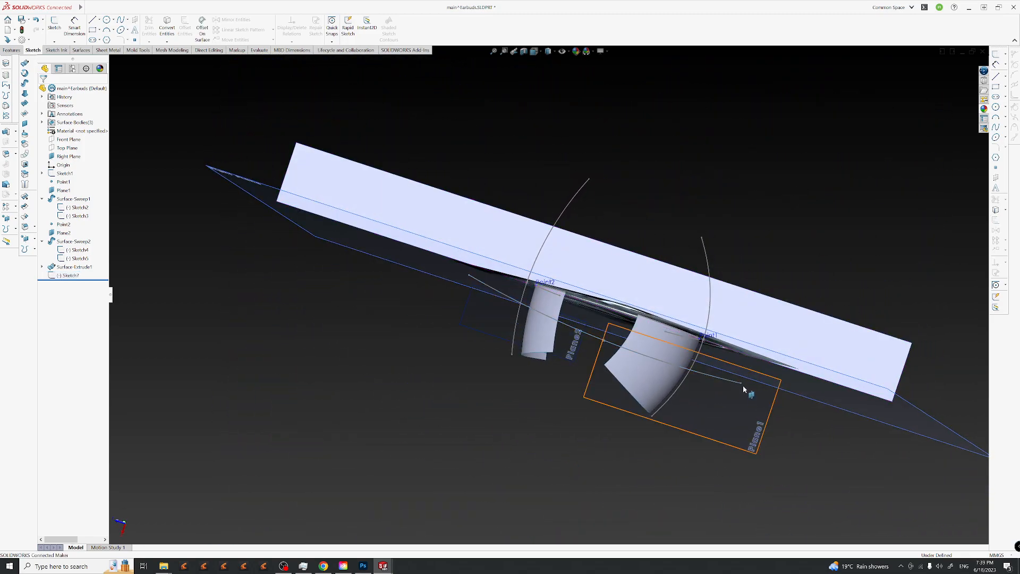
click(740, 383)
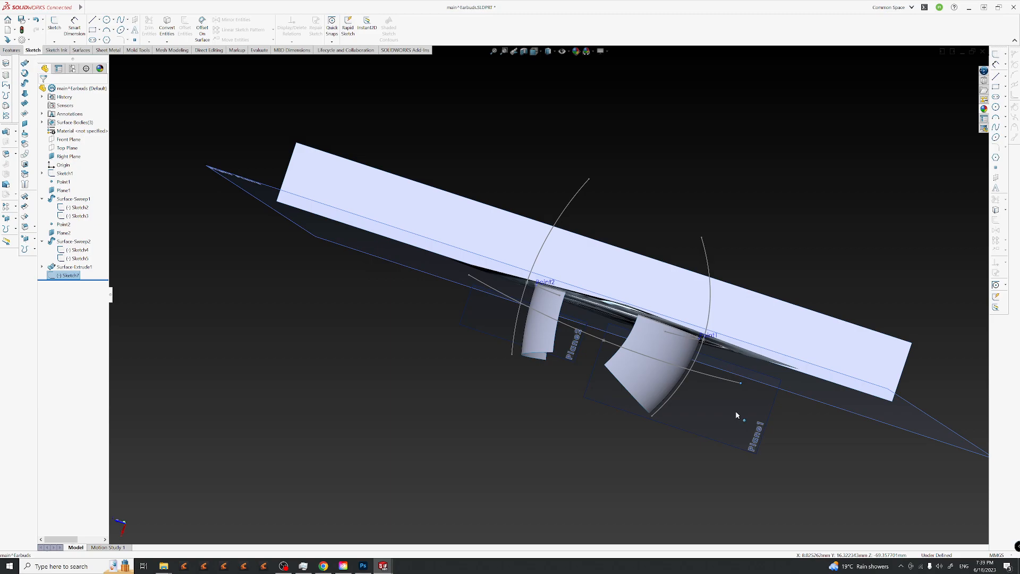
click(729, 382)
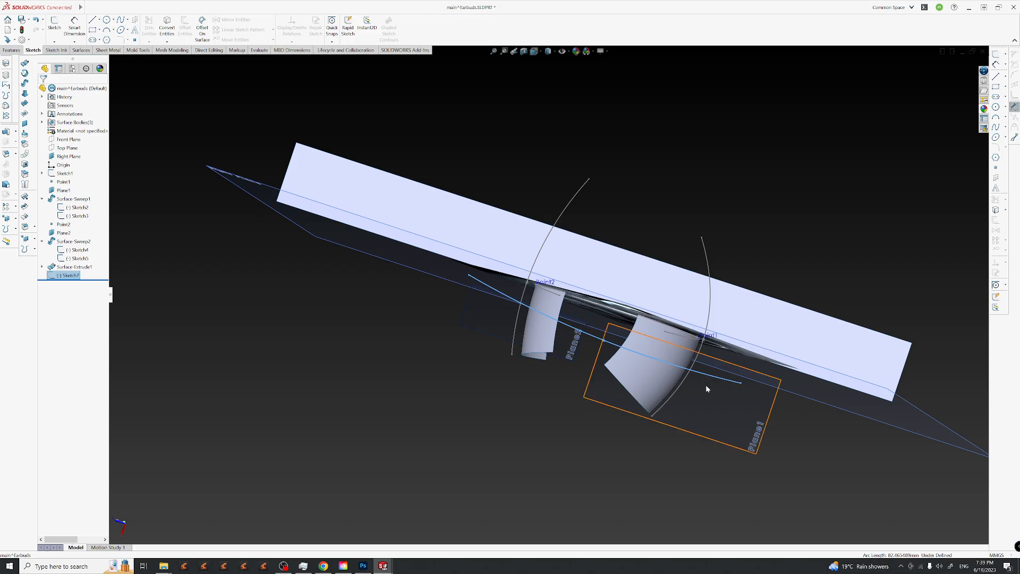
middle_drag(588, 378, 600, 404)
click(588, 361)
click(603, 350)
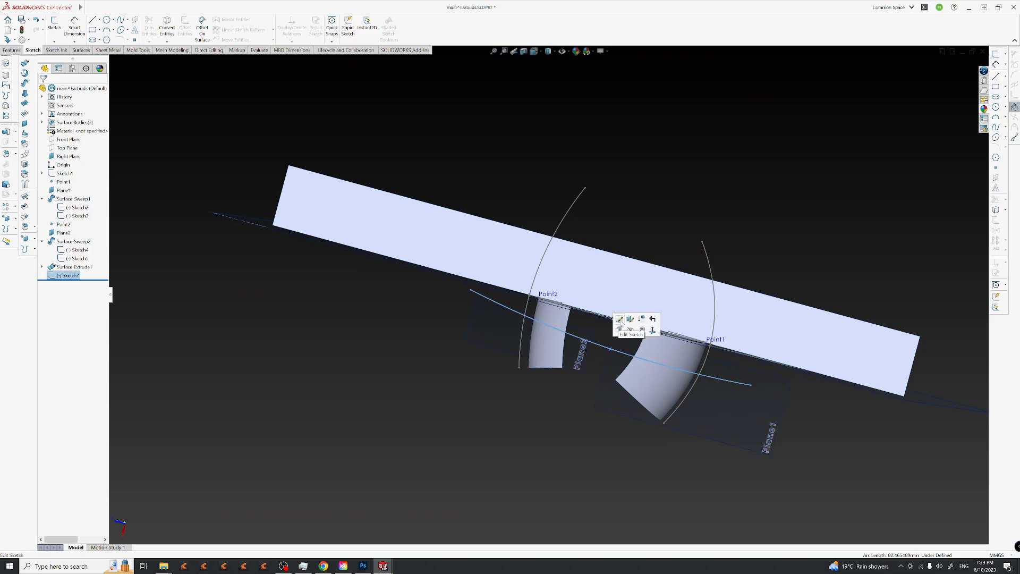
click(620, 319)
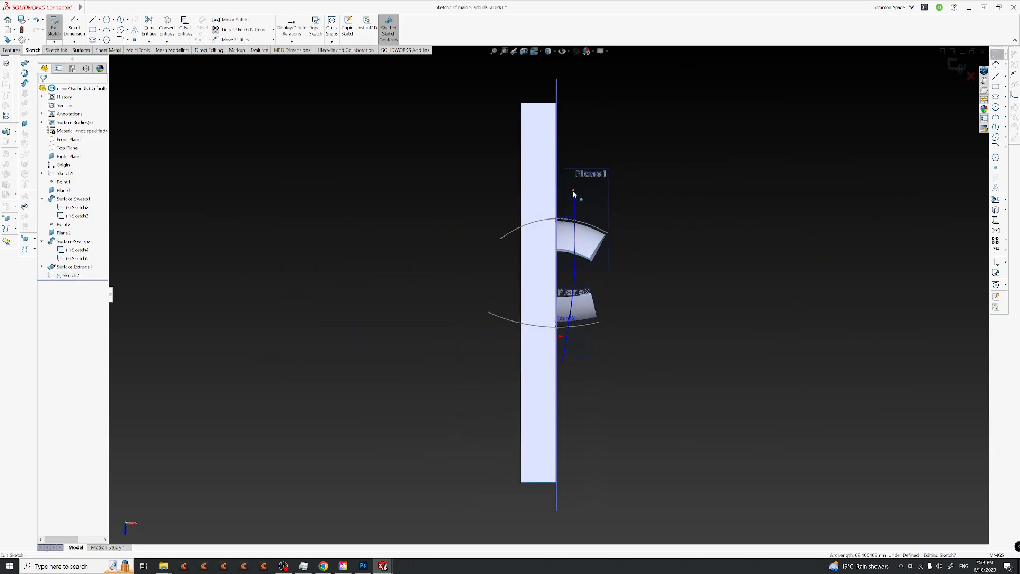
Reshape the open Sketch7 spline into a gentle bow crossing both swept surfaces by repositioning its control vertices, and close the sketch.
click(573, 194)
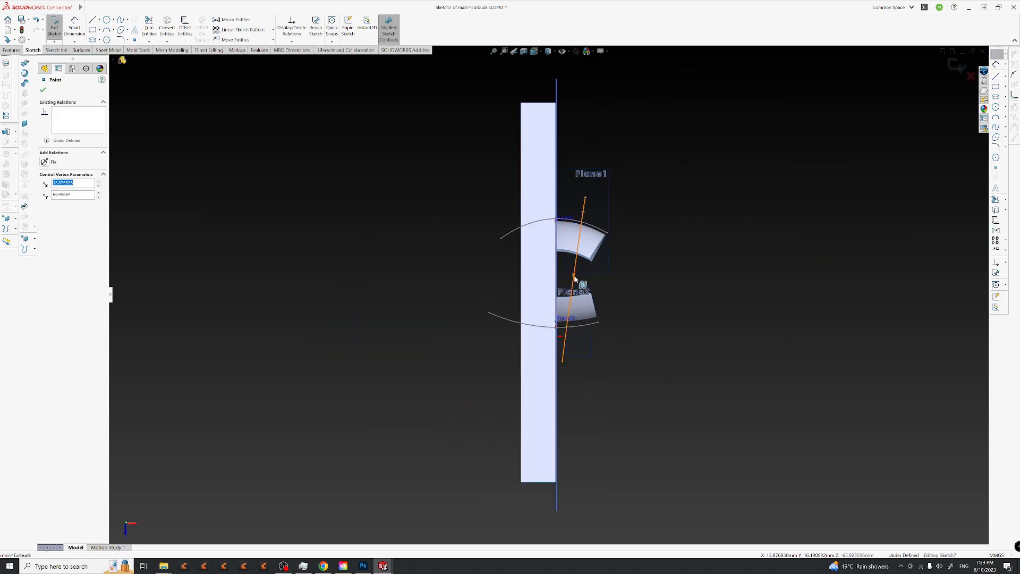
drag(574, 275, 582, 277)
drag(562, 364, 569, 360)
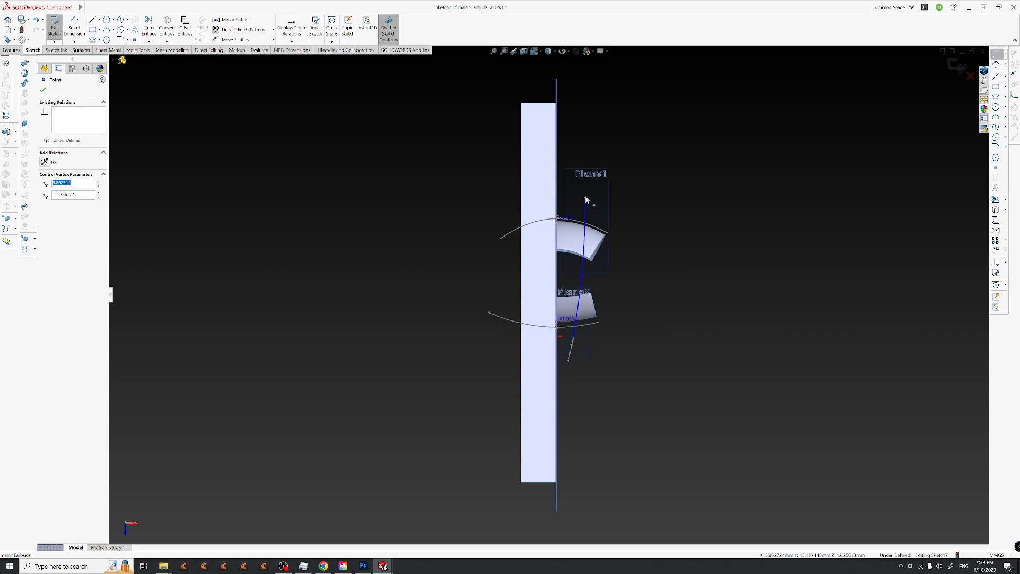
drag(587, 201, 593, 199)
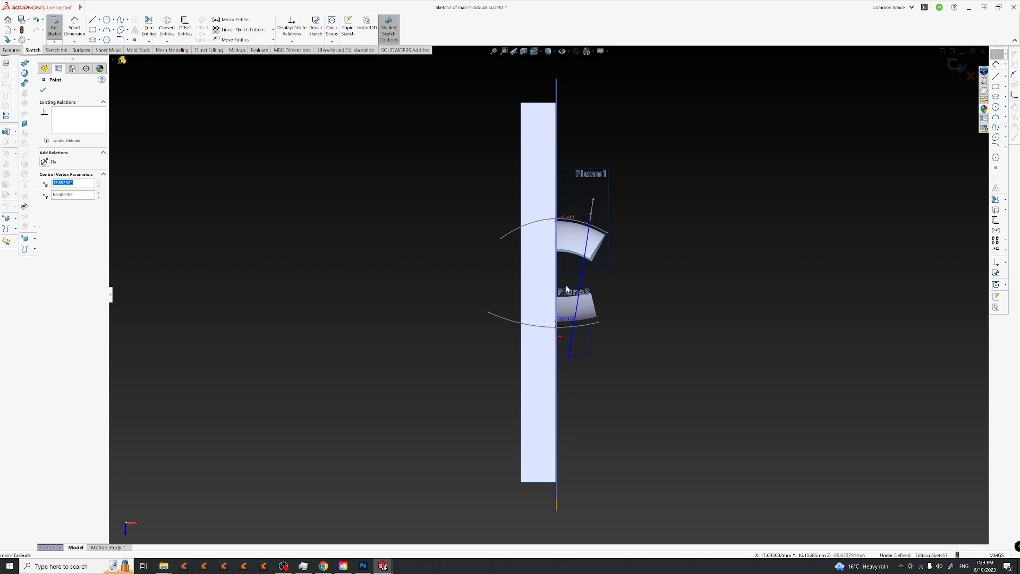
drag(586, 279, 587, 281)
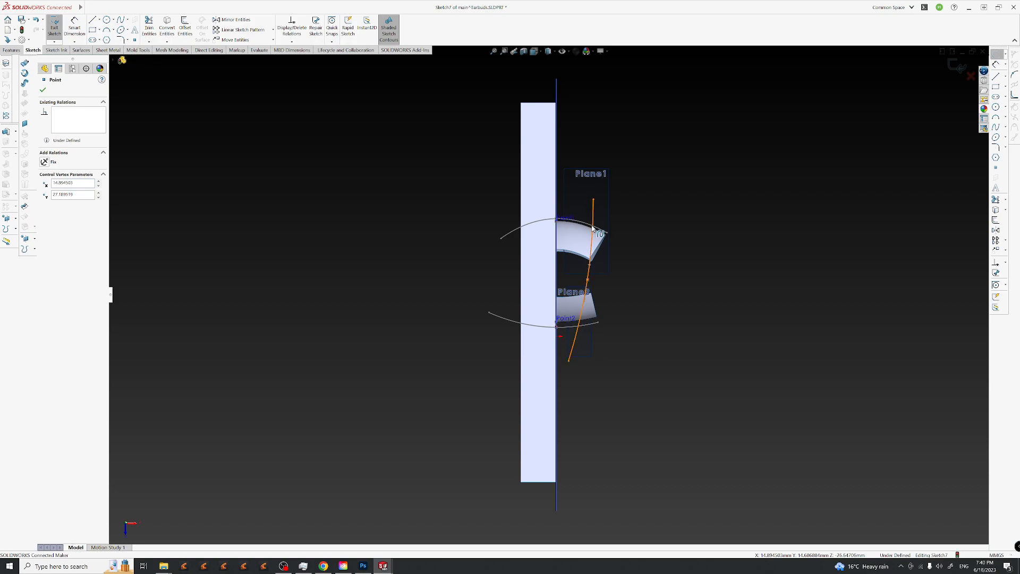
drag(592, 226, 585, 227)
key(Escape)
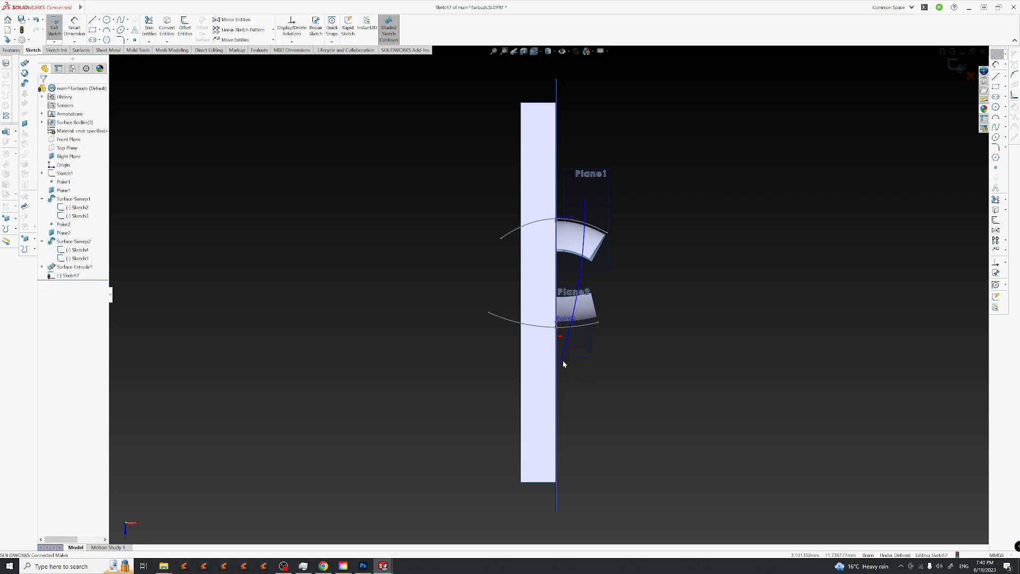
drag(562, 363, 566, 365)
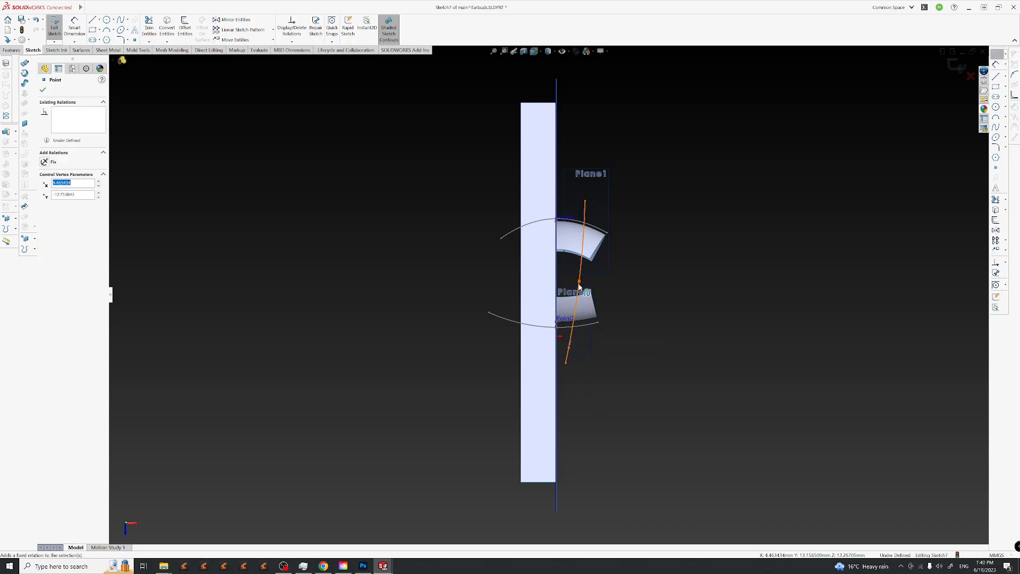
drag(578, 283, 580, 285)
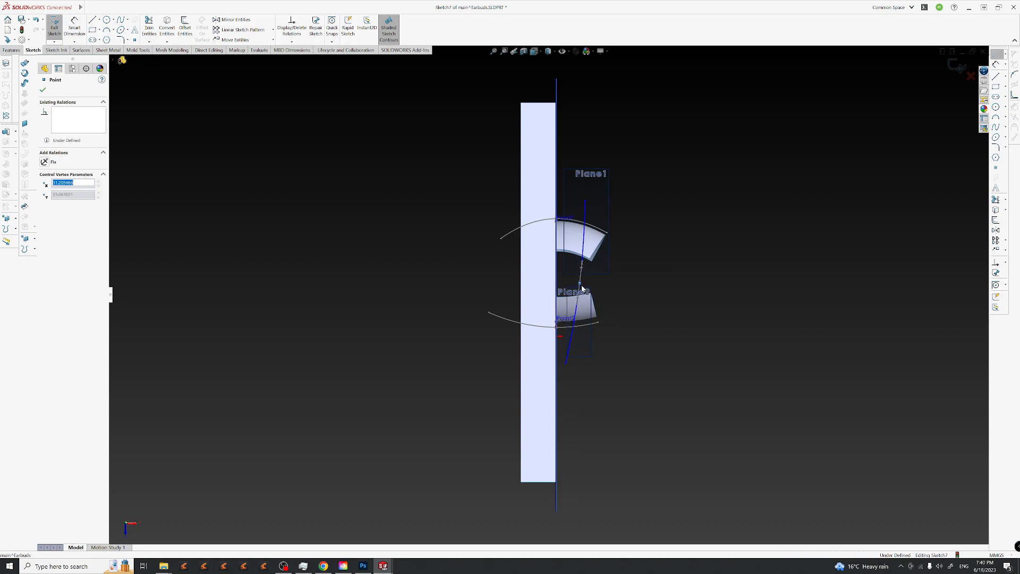
click(952, 69)
Surface-extrude the bowed spline sketch in both directions, lengthening each side until it extends past the two swept surfaces.
mouse_move(620, 326)
middle_down()
mouse_move(558, 271)
mouse_move(432, 264)
mouse_move(532, 297)
mouse_move(620, 403)
mouse_move(629, 434)
middle_up()
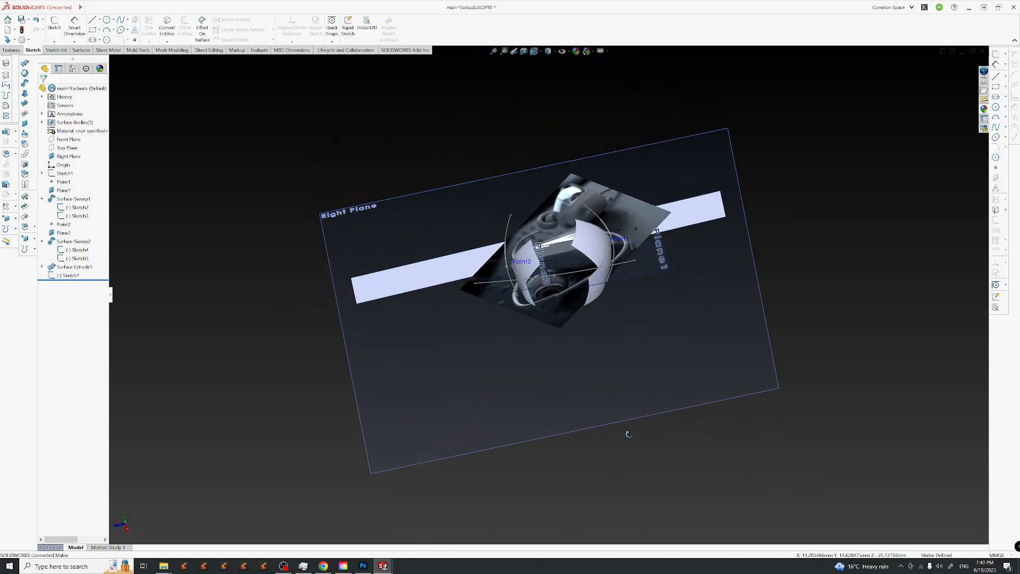
middle_drag(588, 353, 583, 266)
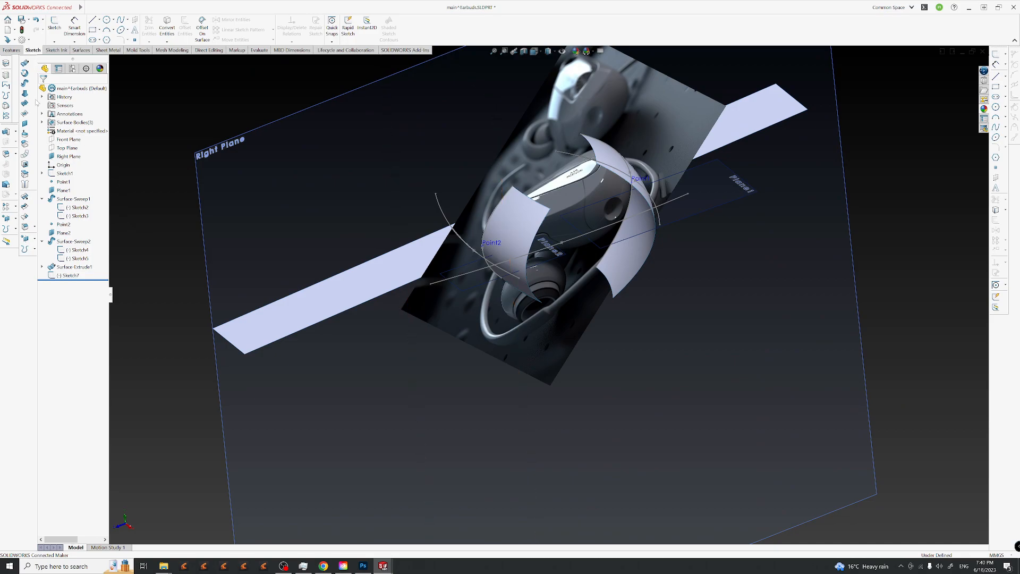
click(25, 64)
click(582, 232)
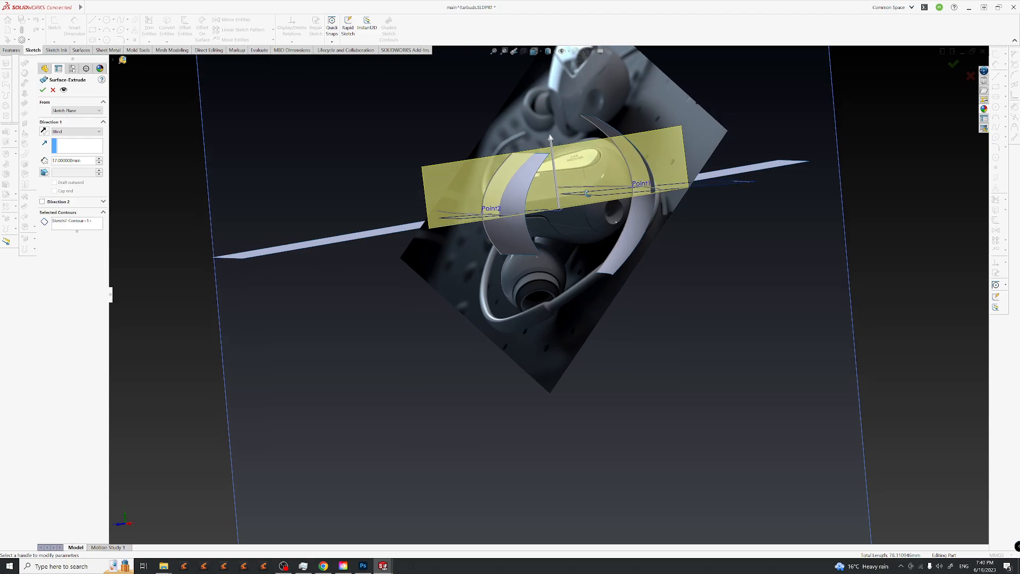
click(49, 203)
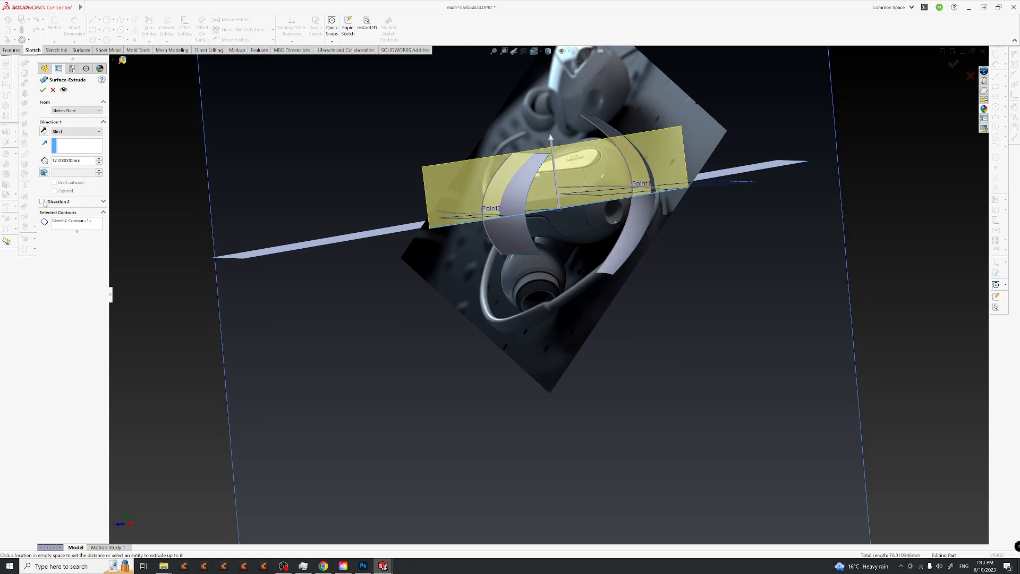
middle_drag(512, 193, 568, 350)
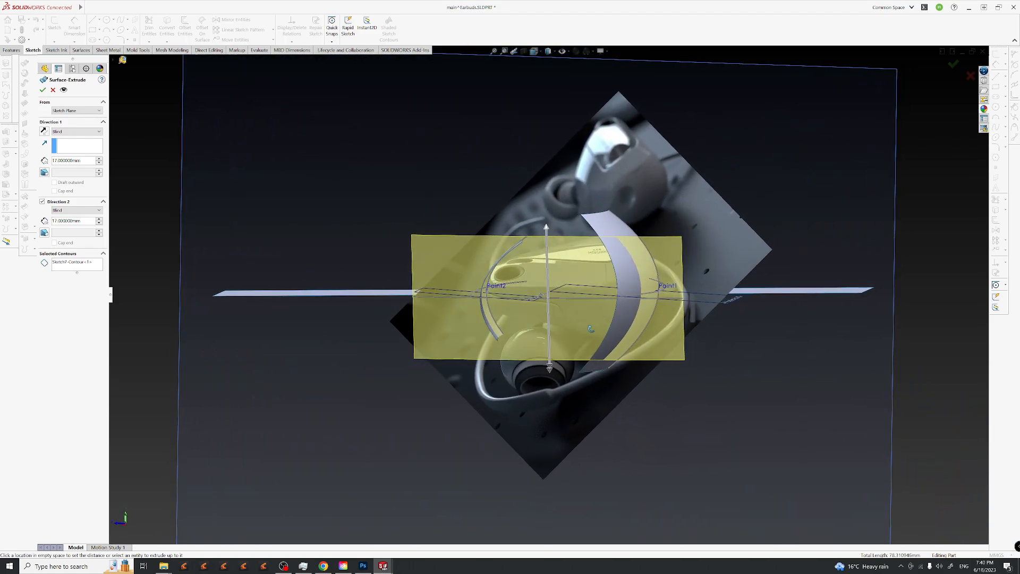
drag(555, 369, 551, 400)
drag(546, 228, 546, 209)
middle_drag(587, 314, 595, 506)
click(953, 65)
Start a Freeform feature on the face of the newly extruded spline surface.
middle_drag(599, 372, 567, 302)
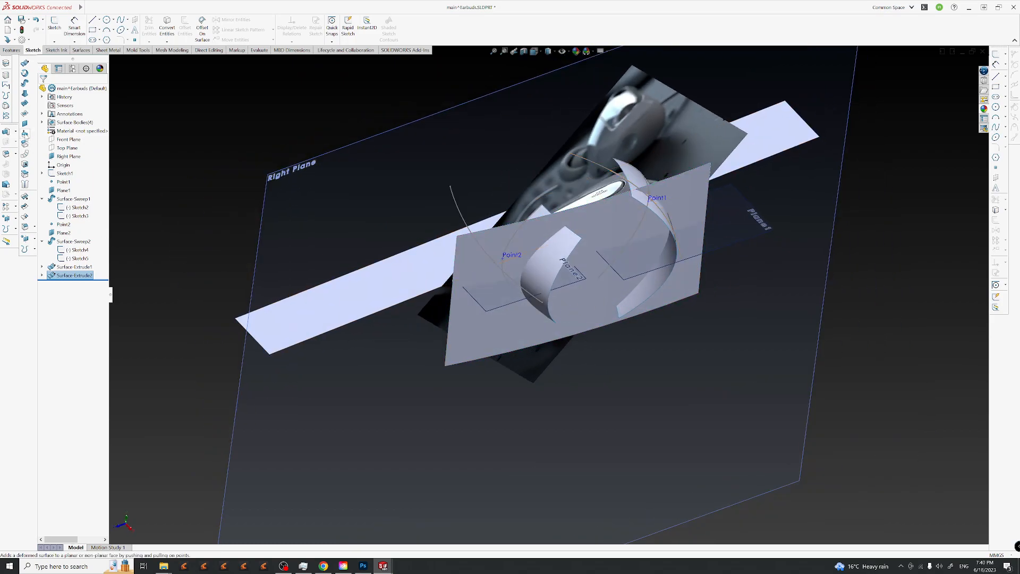
middle_drag(564, 250, 663, 191)
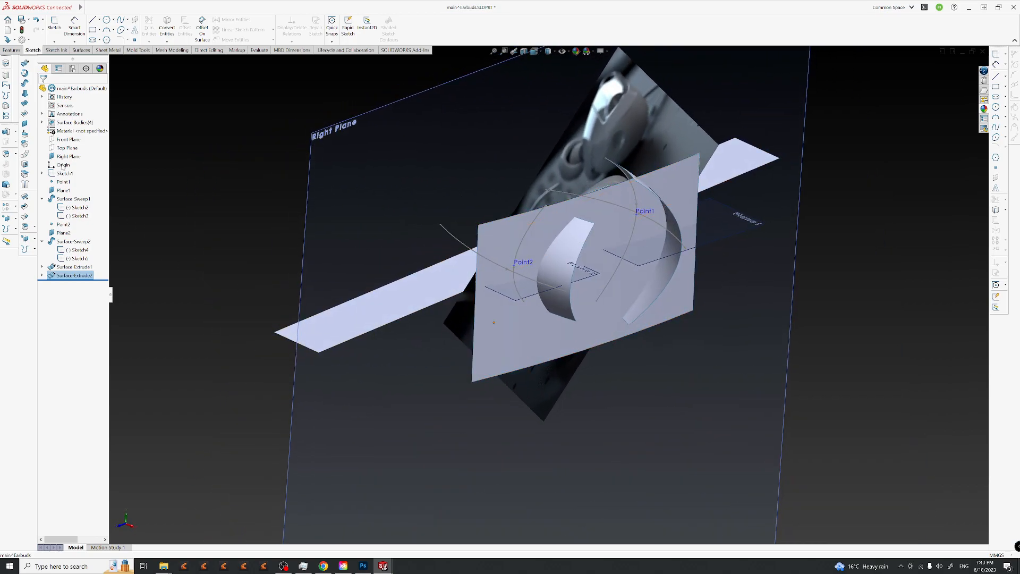
click(21, 136)
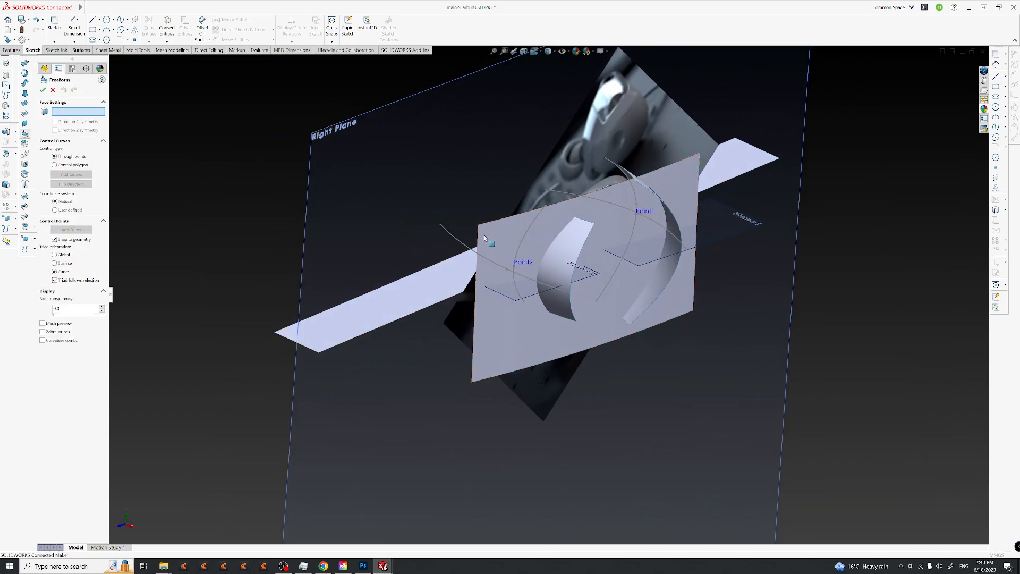
click(610, 226)
middle_drag(641, 307, 693, 295)
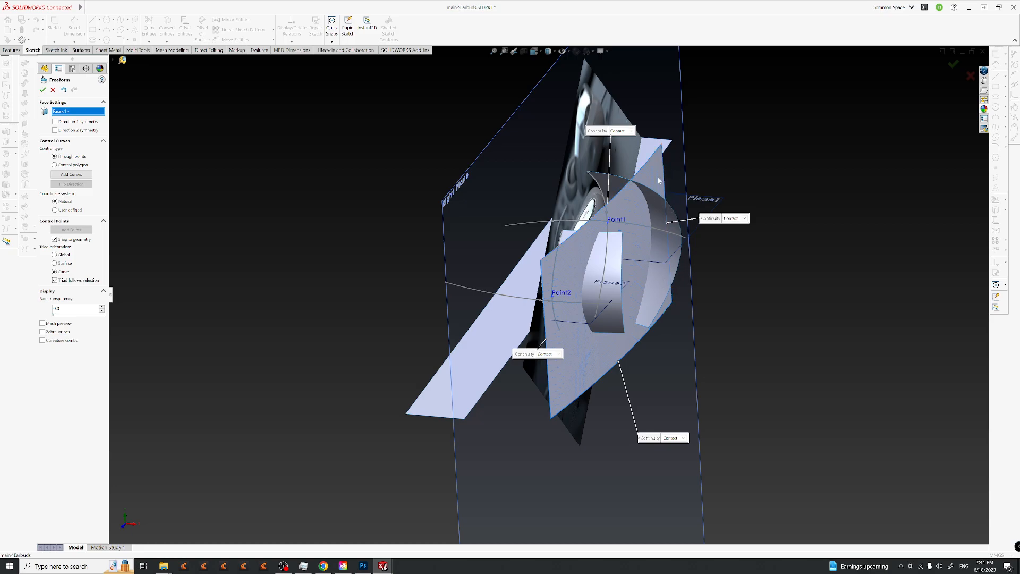
middle_drag(678, 281, 647, 417)
middle_drag(605, 365, 759, 239)
click(791, 194)
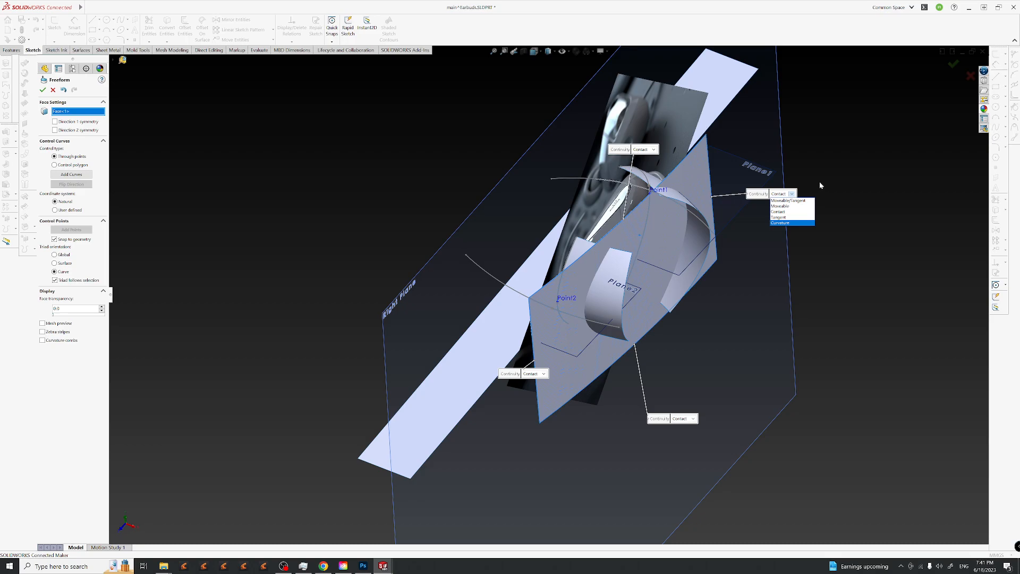
click(838, 148)
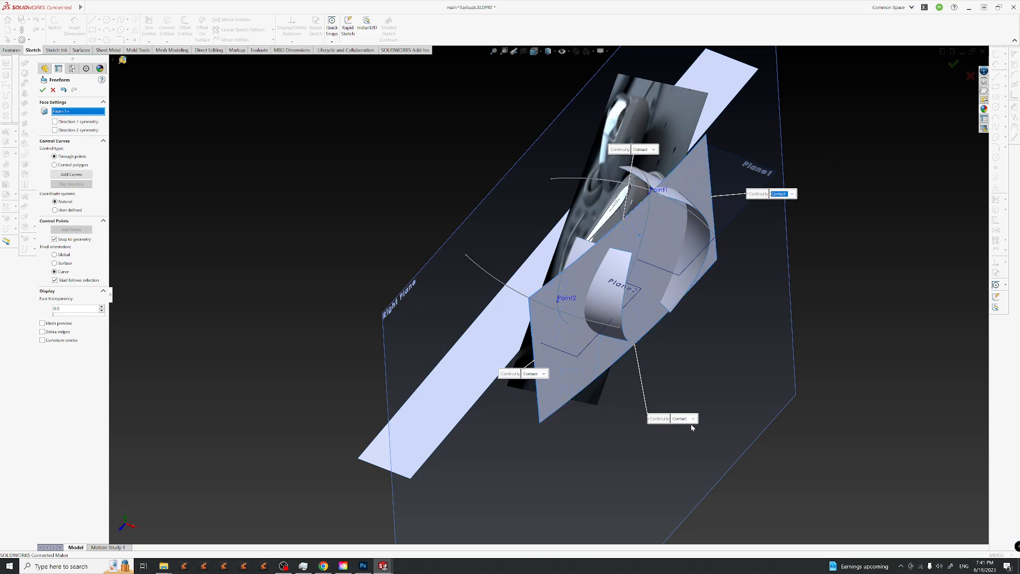
click(655, 149)
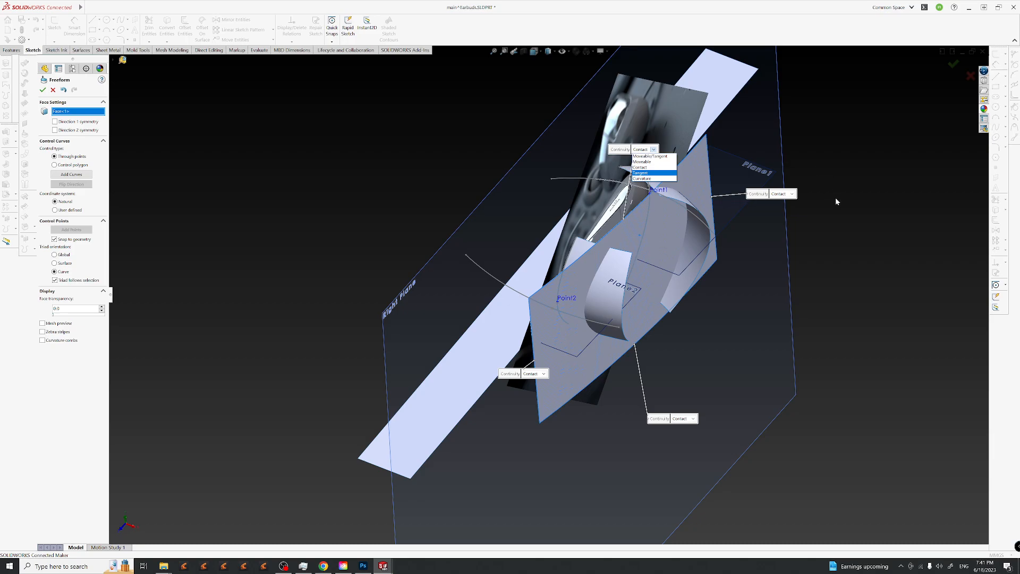
click(844, 211)
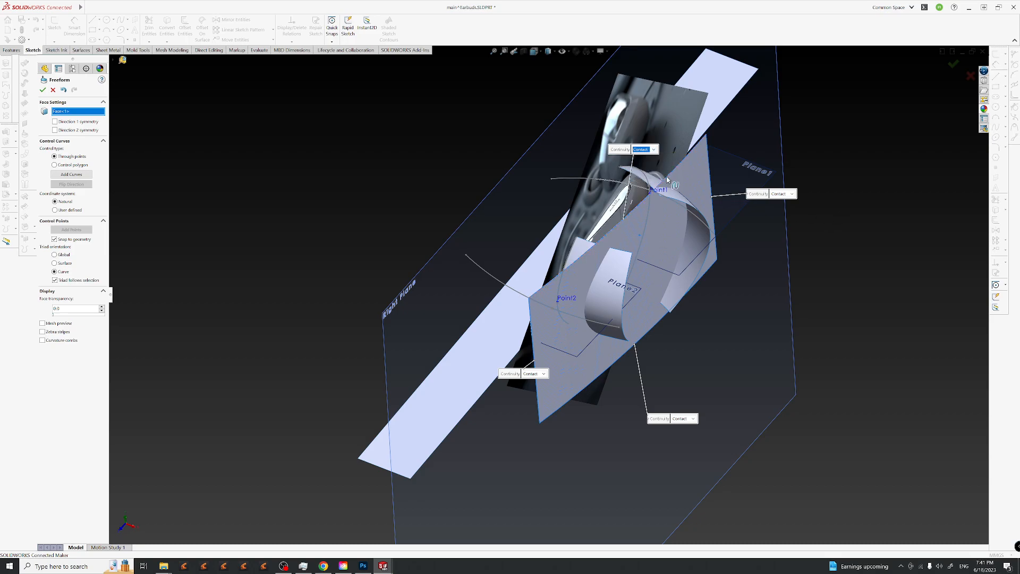
Set the continuity of all four boundary edges of the freeform face to Moveable.
click(654, 150)
click(661, 171)
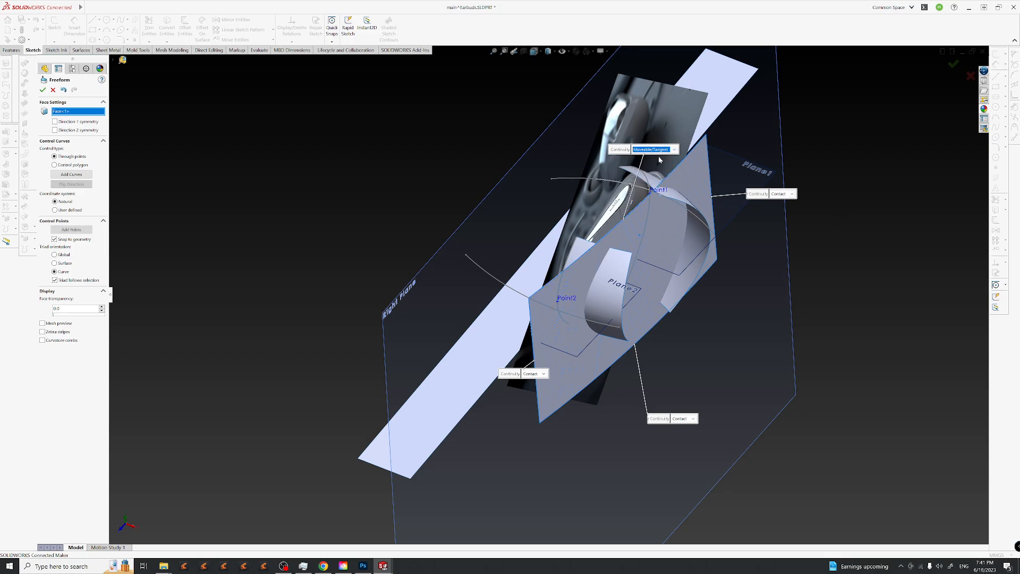
click(666, 151)
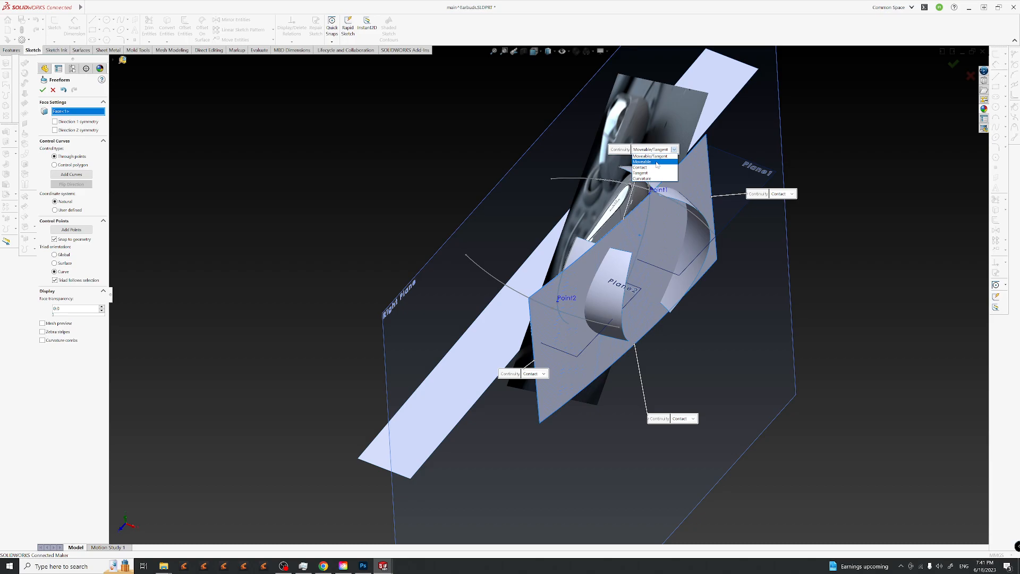
click(657, 163)
click(785, 194)
click(787, 206)
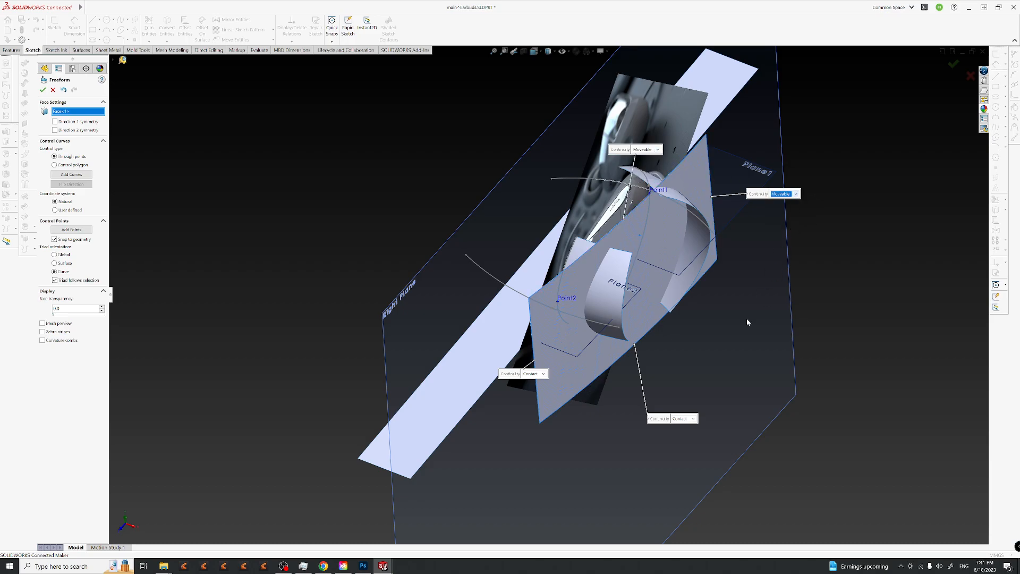
click(681, 422)
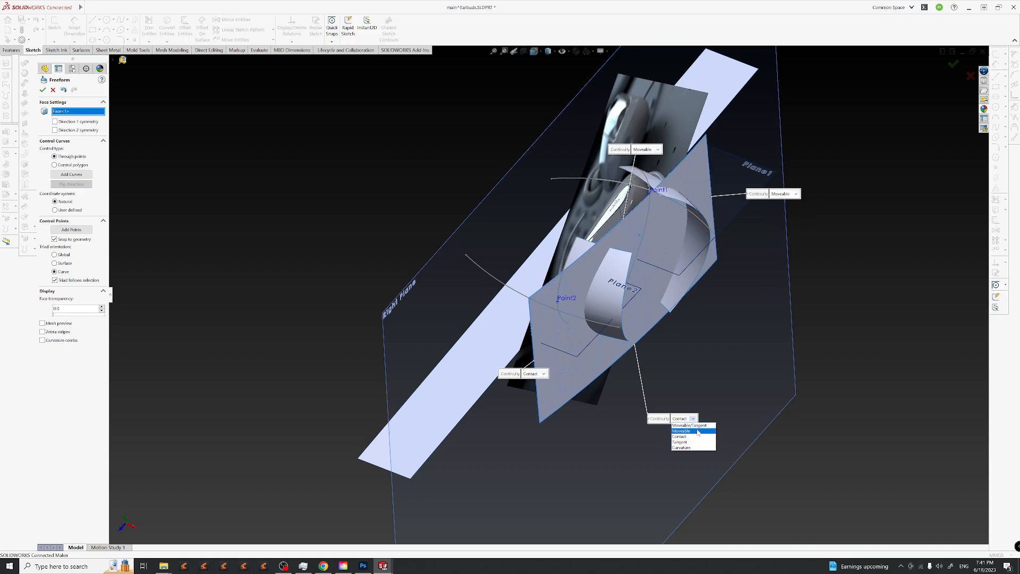
click(683, 431)
click(543, 375)
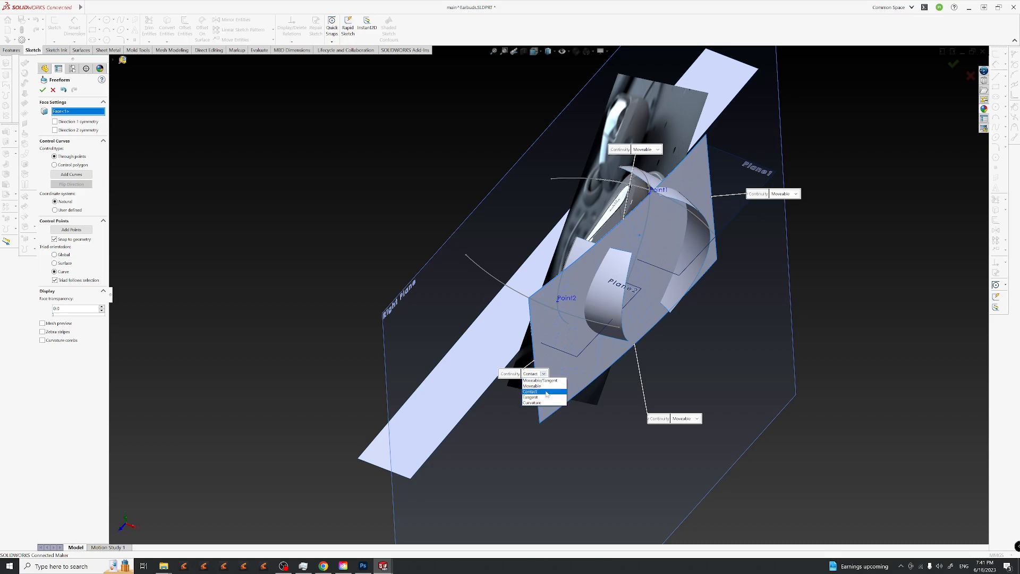
click(532, 387)
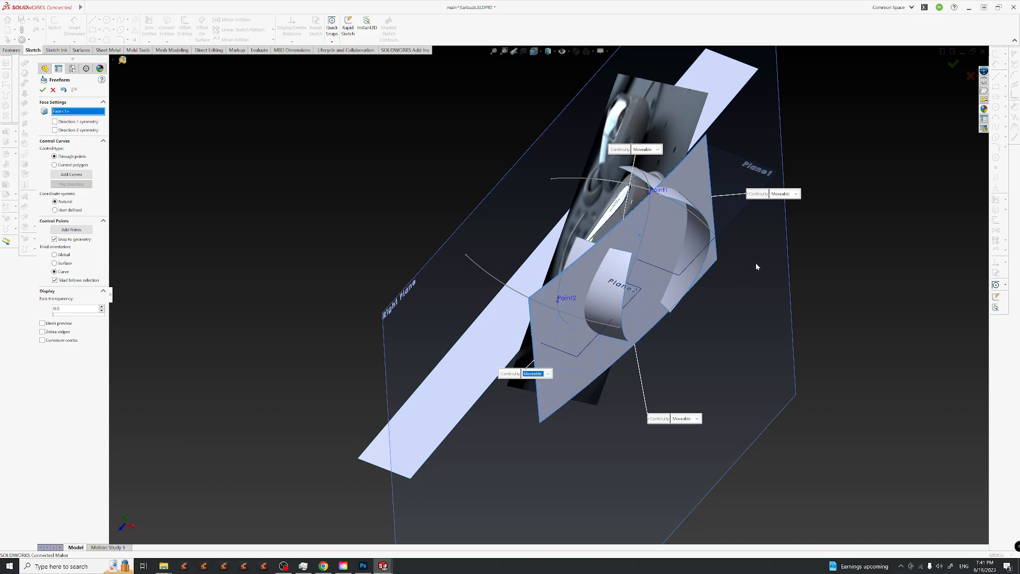
Try bowing the freeform face's short edge near Plane1 outward through its control points, and undo those moves.
click(721, 223)
mouse_move(682, 308)
middle_down()
mouse_move(634, 354)
mouse_move(672, 311)
middle_up()
scroll(710, 211, down, 3)
scroll(705, 255, up, 1)
mouse_move(704, 257)
middle_down()
mouse_move(717, 332)
mouse_move(699, 245)
middle_up()
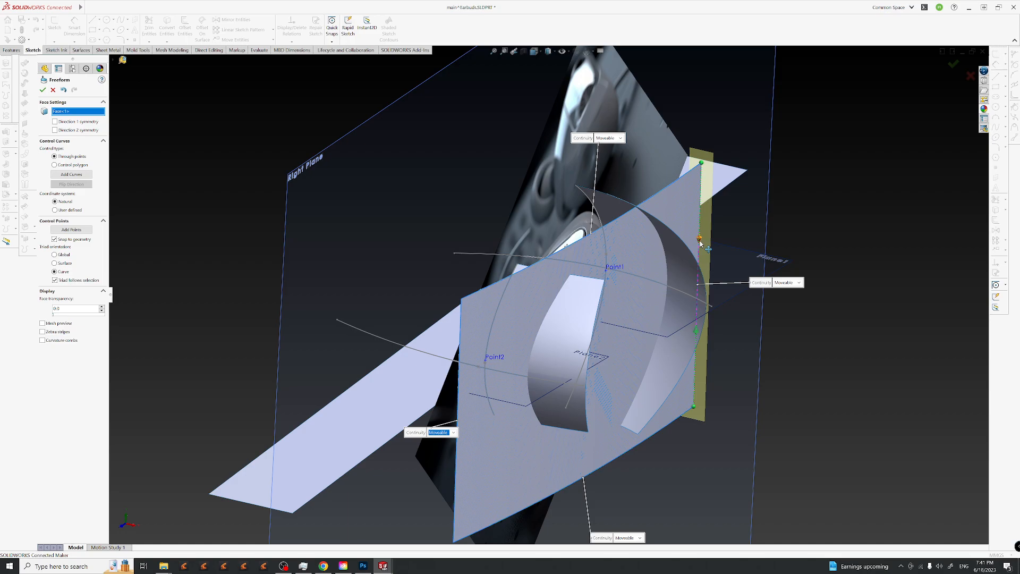
click(700, 238)
drag(670, 240, 692, 394)
click(697, 332)
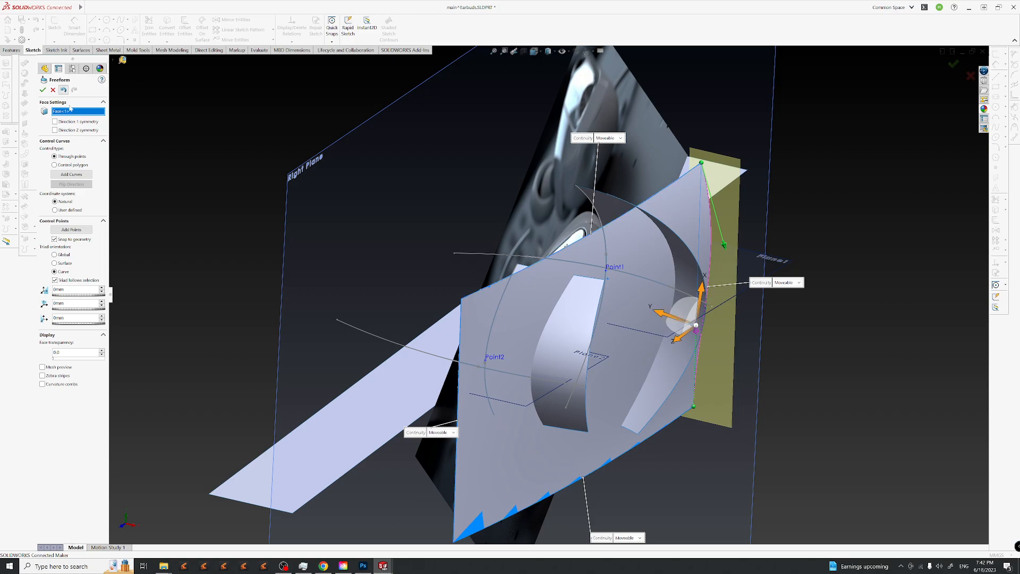
click(63, 90)
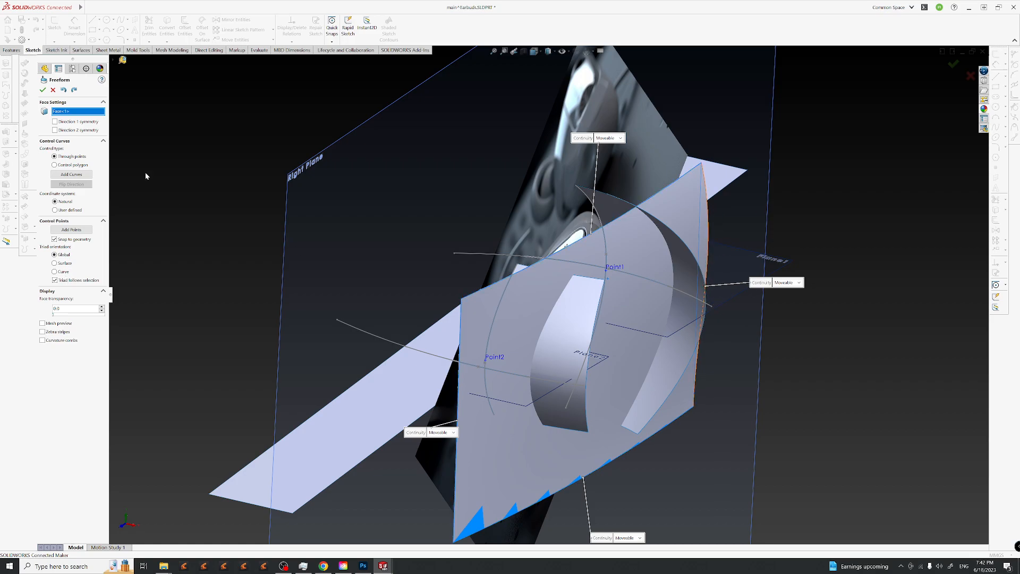
click(64, 90)
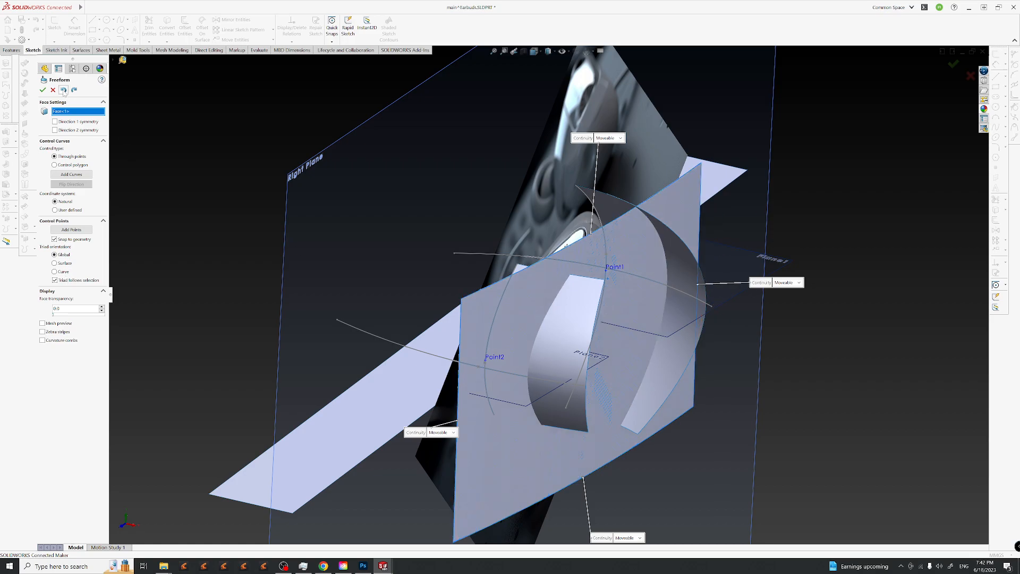
With Global triad orientation, pull the upper control point of the short edge near Plane1 about 10.8 mm outward and slightly down.
click(701, 217)
click(699, 239)
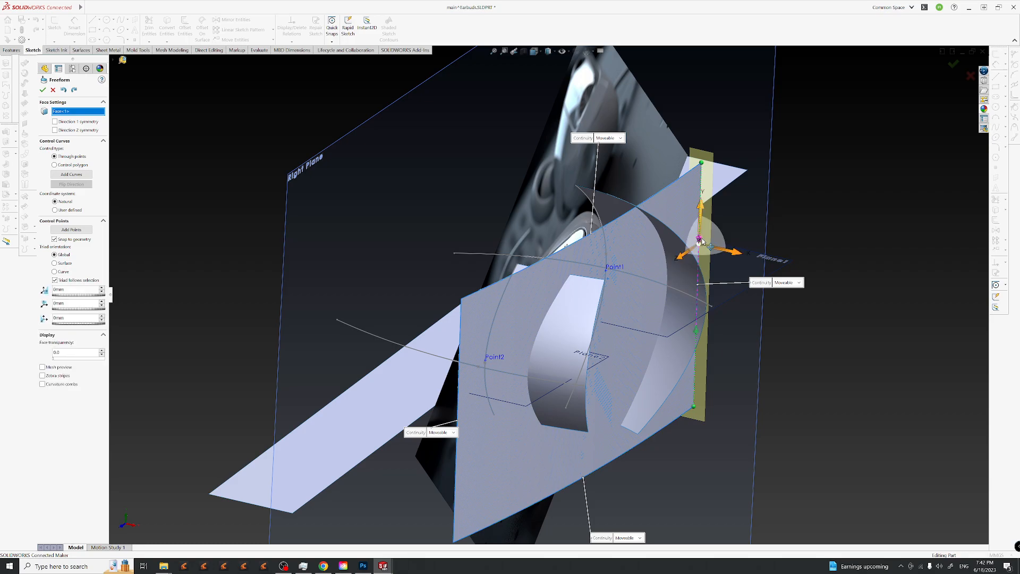
drag(735, 255, 712, 292)
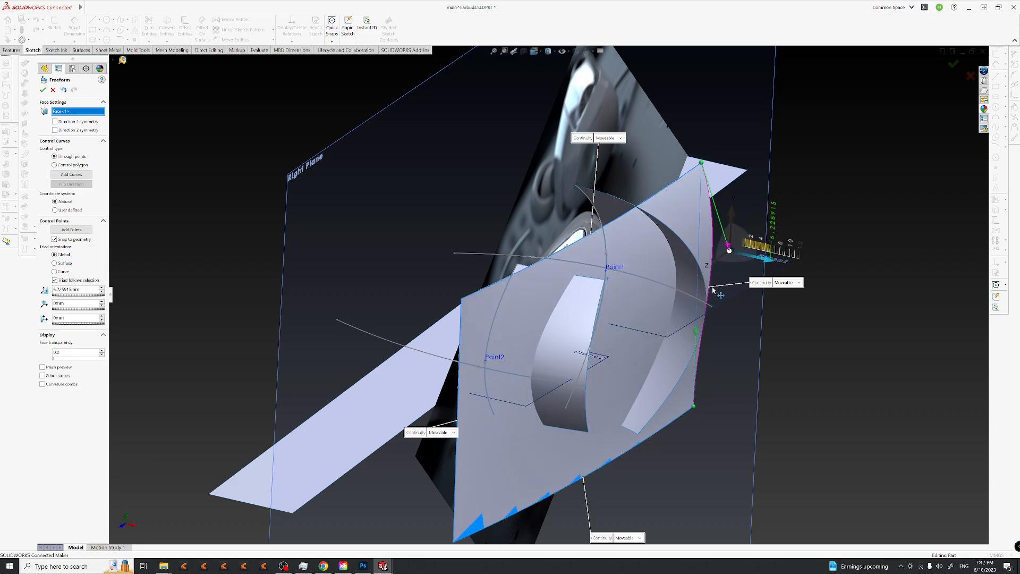
middle_drag(716, 268, 653, 298)
scroll(647, 311, down, 4)
ctrl+middle_drag(583, 333, 673, 197)
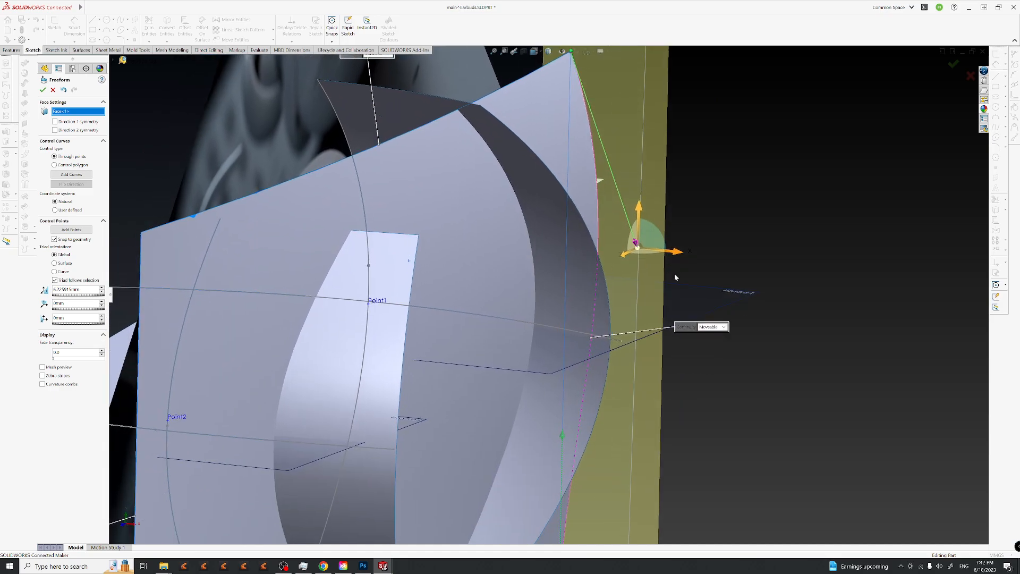
drag(661, 237, 718, 247)
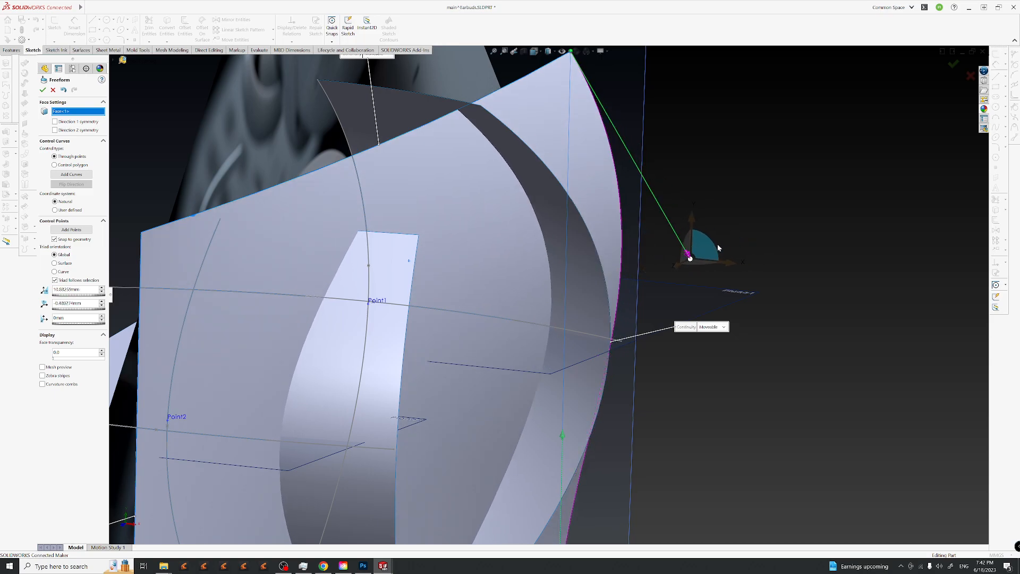
scroll(553, 292, up, 3)
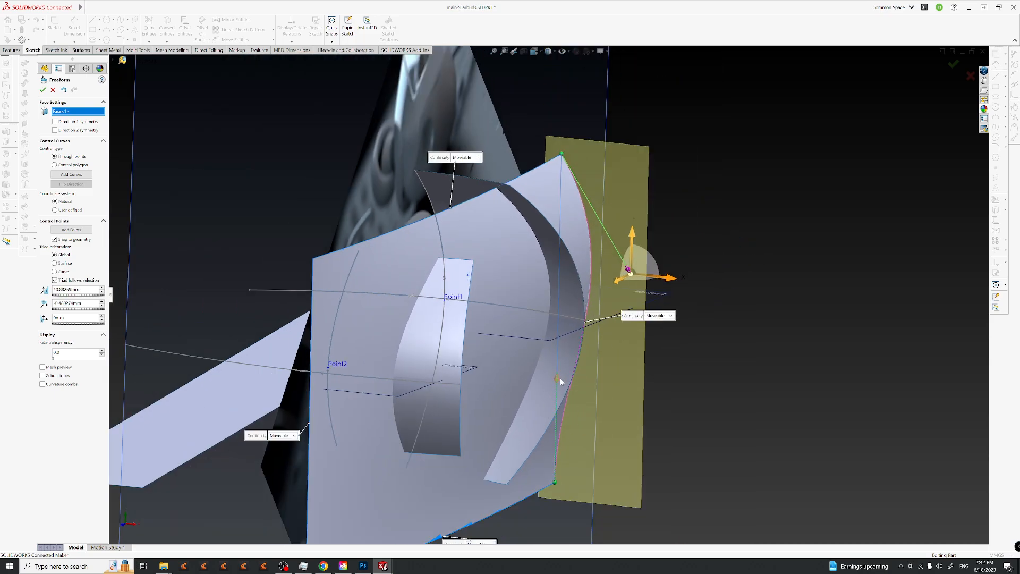
Pull the lower control point of the short edge near Plane1 outward and ease the upper one back to about 10 mm.
click(559, 380)
drag(569, 366, 619, 380)
middle_drag(627, 320, 702, 276)
click(718, 258)
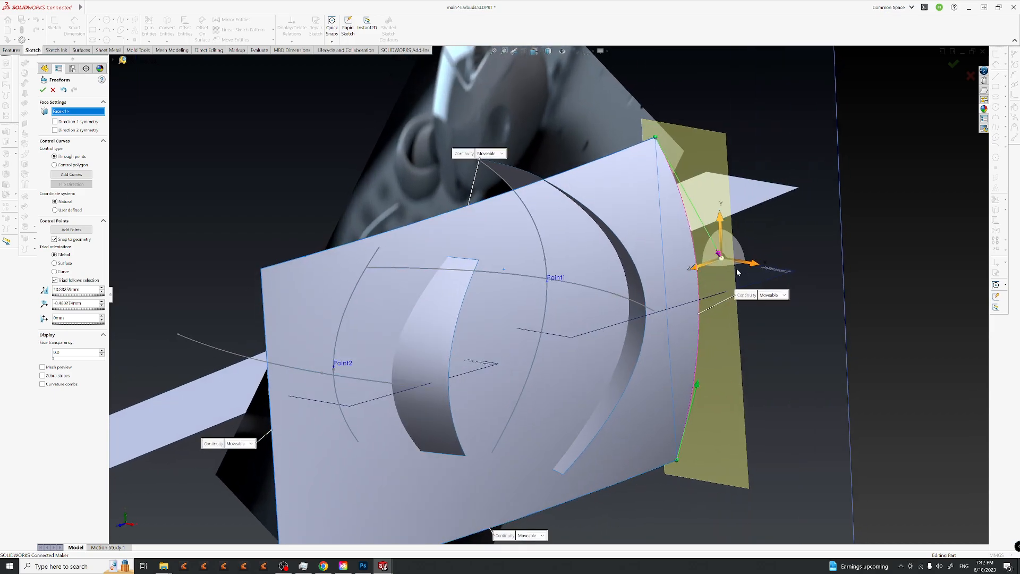
drag(737, 254, 730, 255)
middle_drag(475, 349, 581, 338)
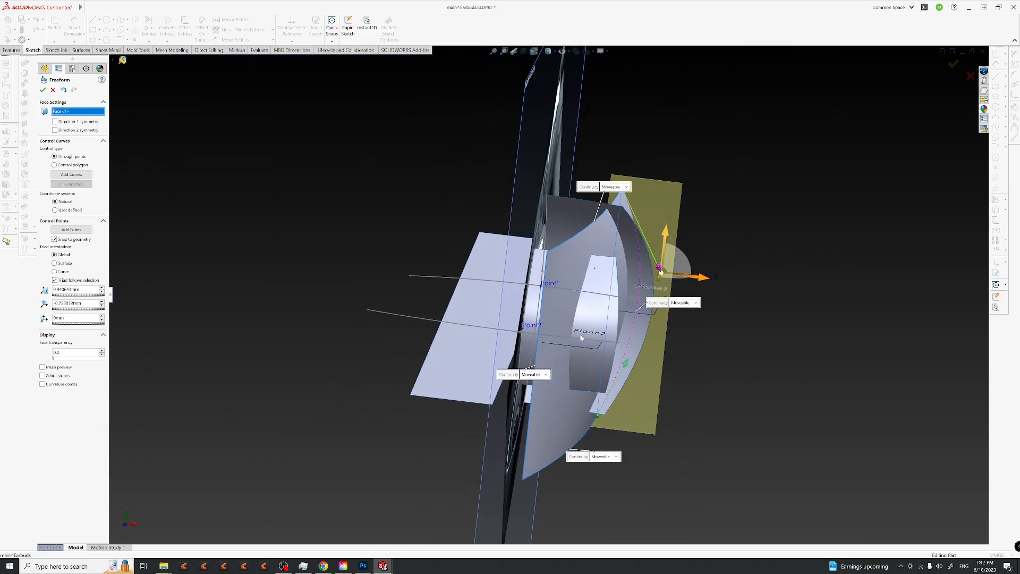
Pull both control points of the opposite short edge near Plane2 outward, the lower one by about 4.7 mm.
click(543, 308)
click(540, 322)
drag(564, 318, 612, 333)
click(531, 408)
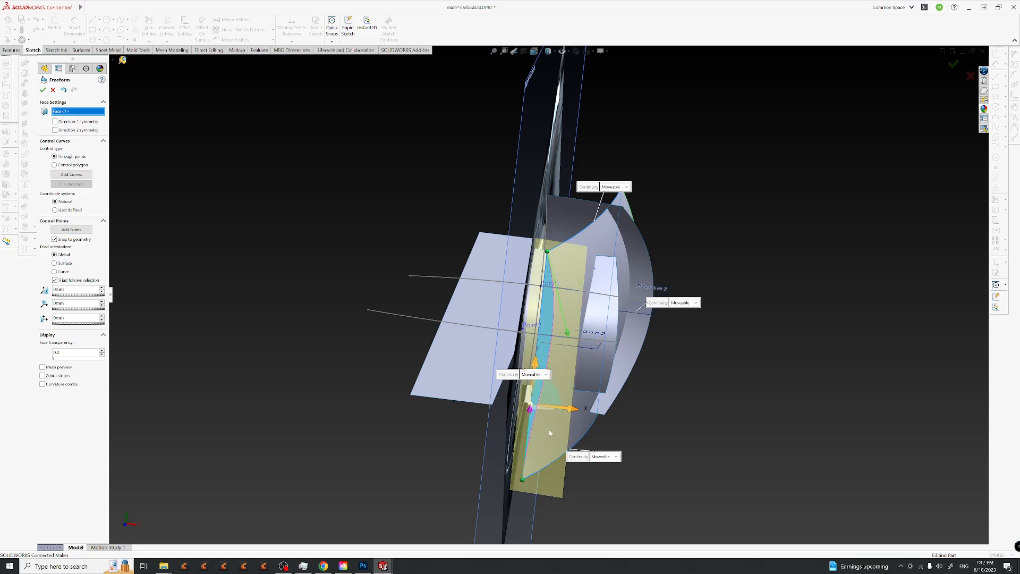
drag(554, 399, 579, 398)
Place the Plane2 edge's upper control point about 7 mm outward and 1.6 mm up, and accept the Freeform feature.
middle_drag(676, 342, 688, 192)
middle_drag(608, 351, 599, 330)
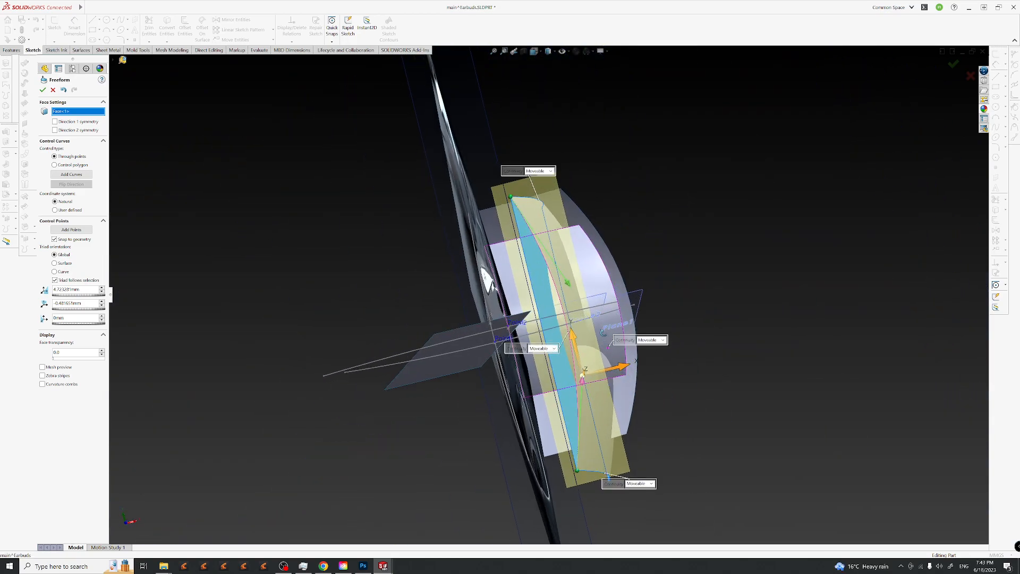
drag(601, 361, 587, 244)
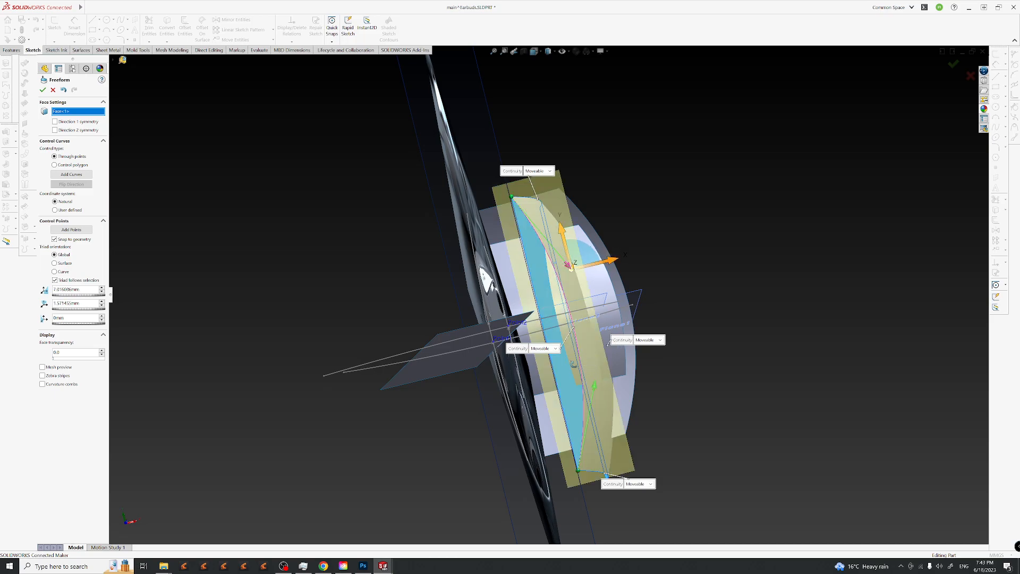
middle_drag(580, 368, 420, 361)
scroll(551, 303, up, 3)
middle_drag(699, 335, 615, 319)
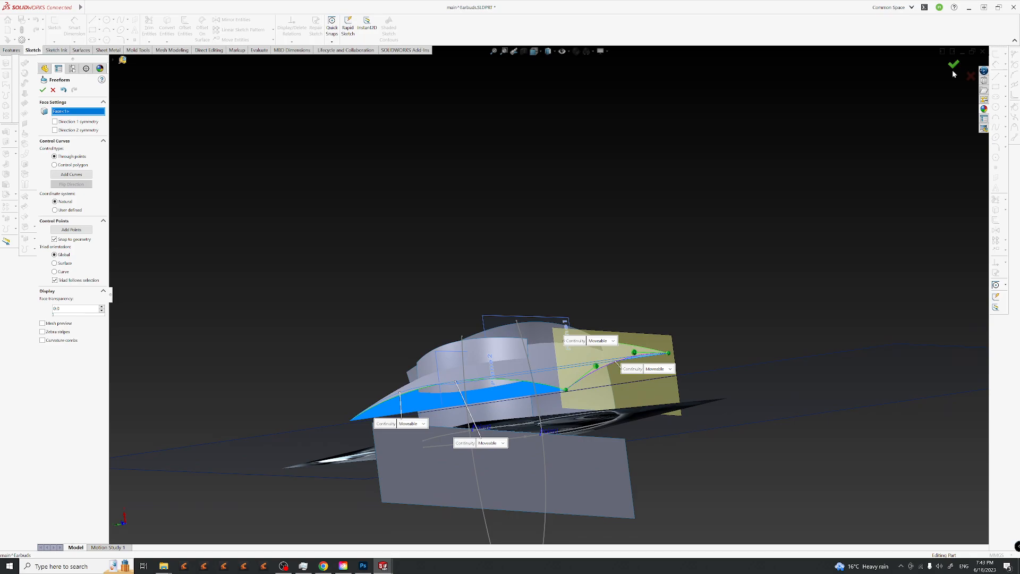
click(953, 69)
Select the spline sketch under Surface-Extrude2 and examine how the freeform surface sits against the swept guide surfaces.
middle_drag(592, 354, 410, 405)
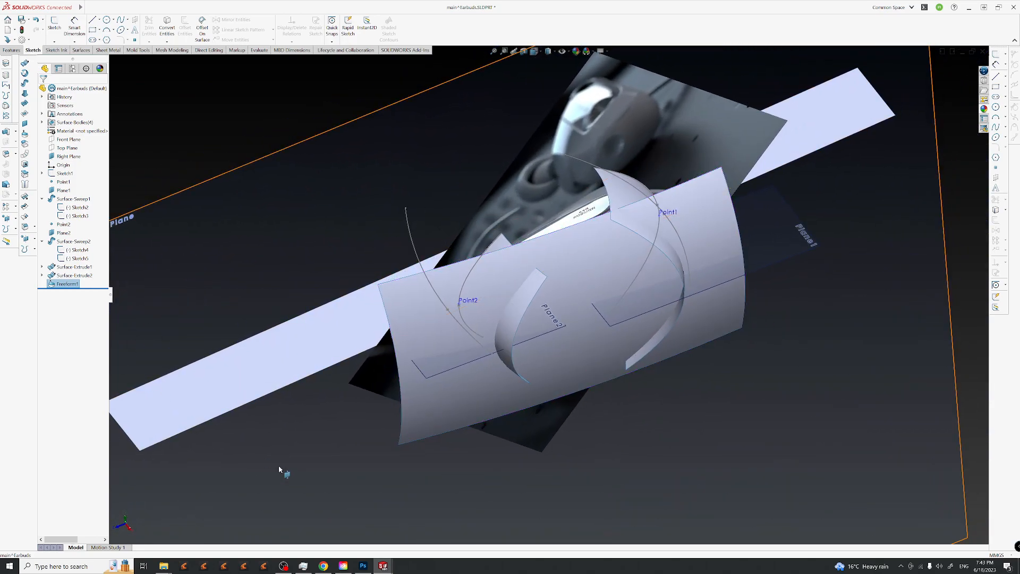
click(279, 470)
click(43, 275)
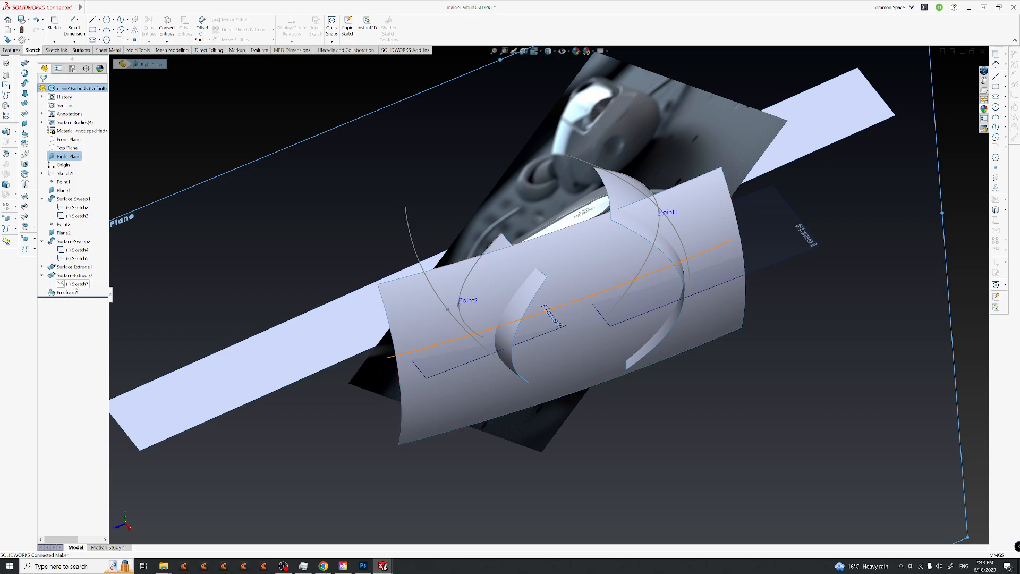
click(78, 284)
middle_drag(518, 313, 651, 262)
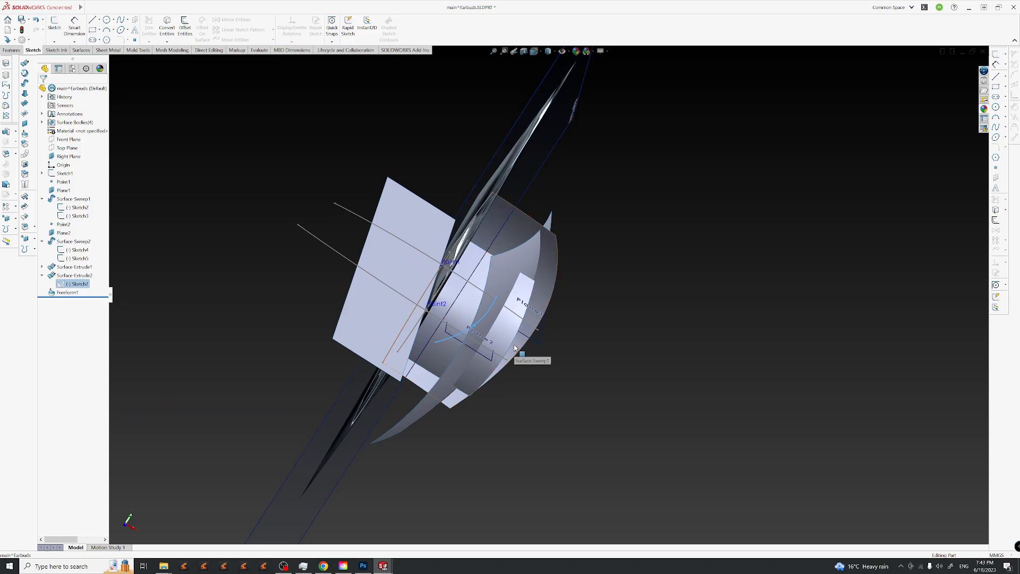
middle_drag(556, 312, 395, 340)
scroll(505, 337, up, 2)
middle_drag(560, 349, 551, 331)
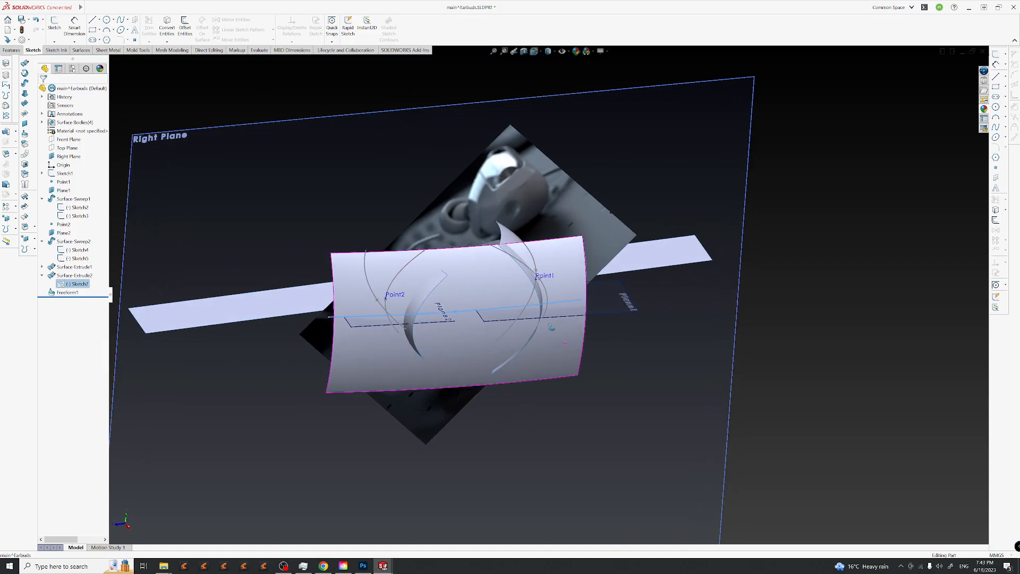
Edit Surface-Extrude2's spline sketch, moving its endpoints and middle point away from the Right Plane into an outward bow, and exit the sketch.
click(815, 353)
click(80, 284)
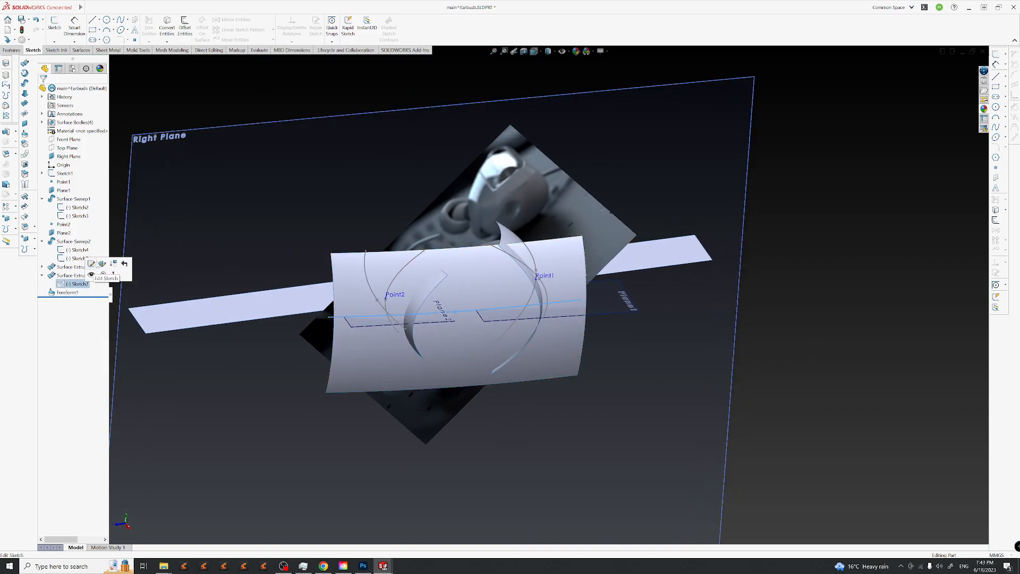
click(92, 265)
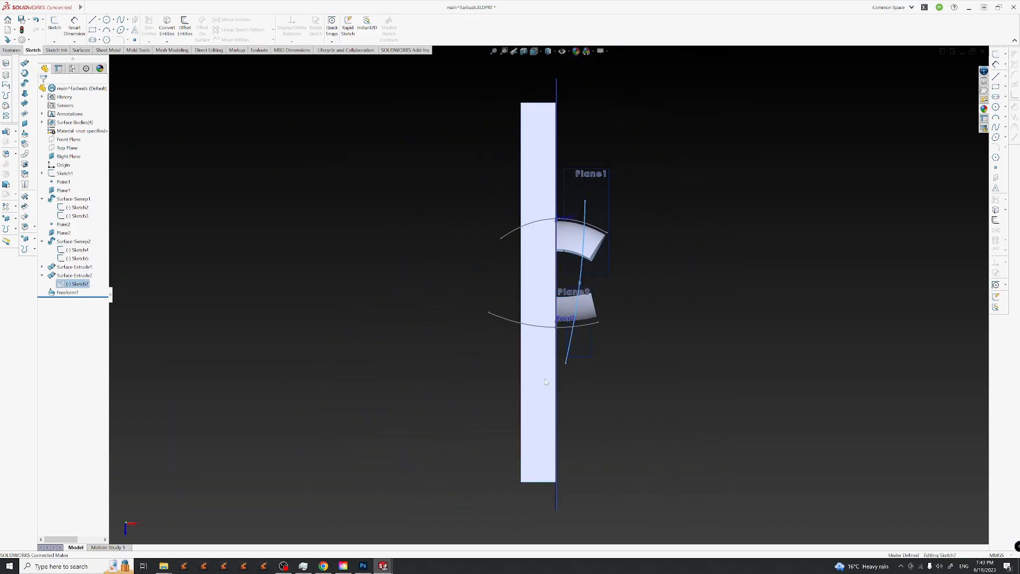
scroll(596, 281, down, 5)
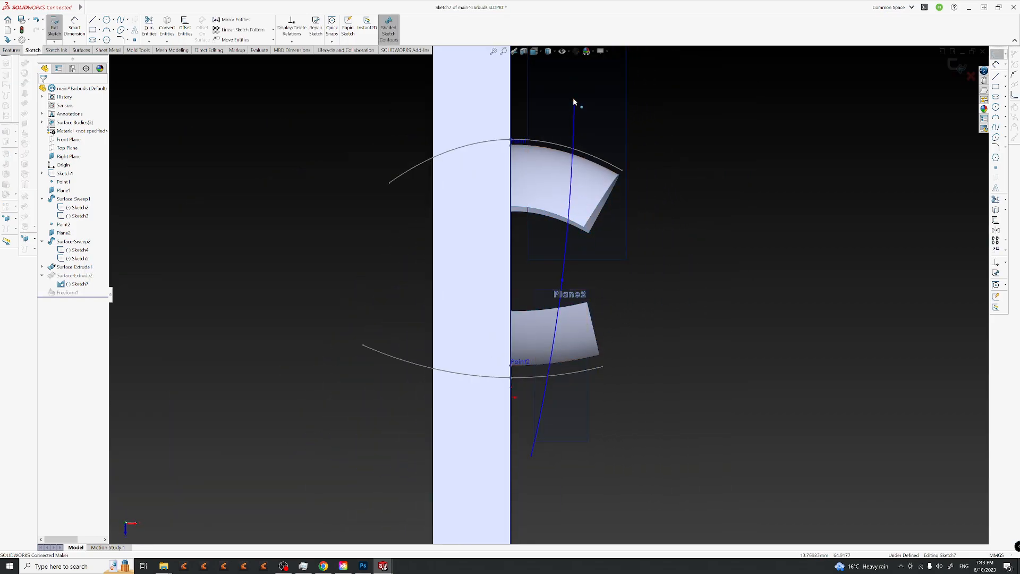
mouse_move(575, 102)
mouse_down()
mouse_move(631, 110)
mouse_move(572, 98)
mouse_up()
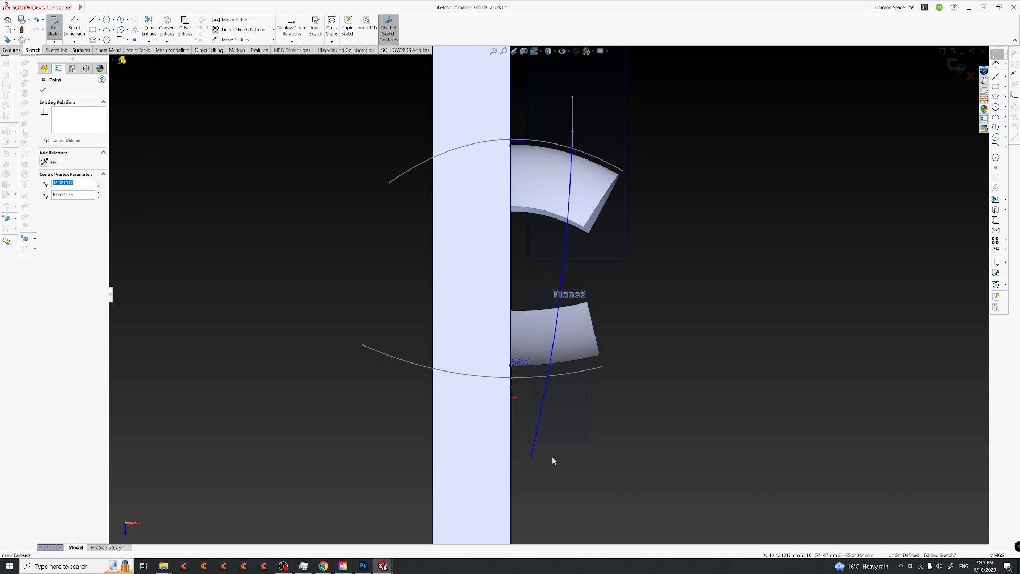
drag(533, 457, 562, 455)
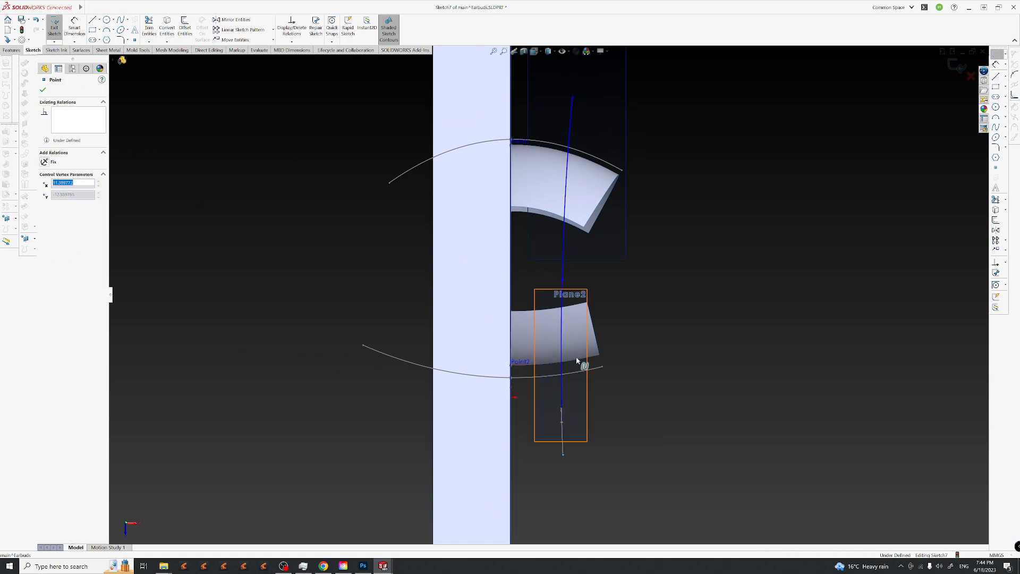
drag(562, 280, 608, 282)
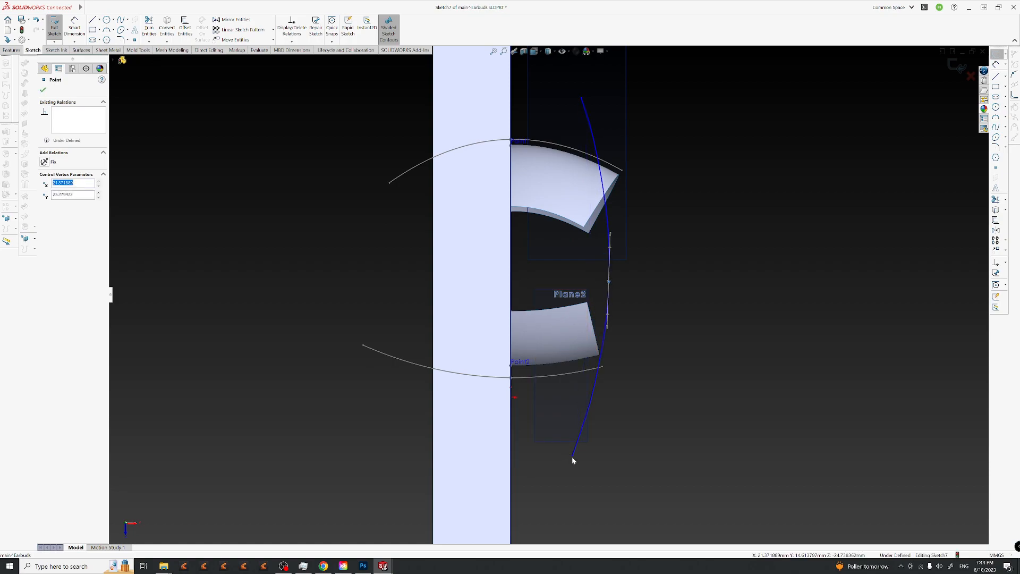
drag(573, 460, 613, 455)
click(961, 70)
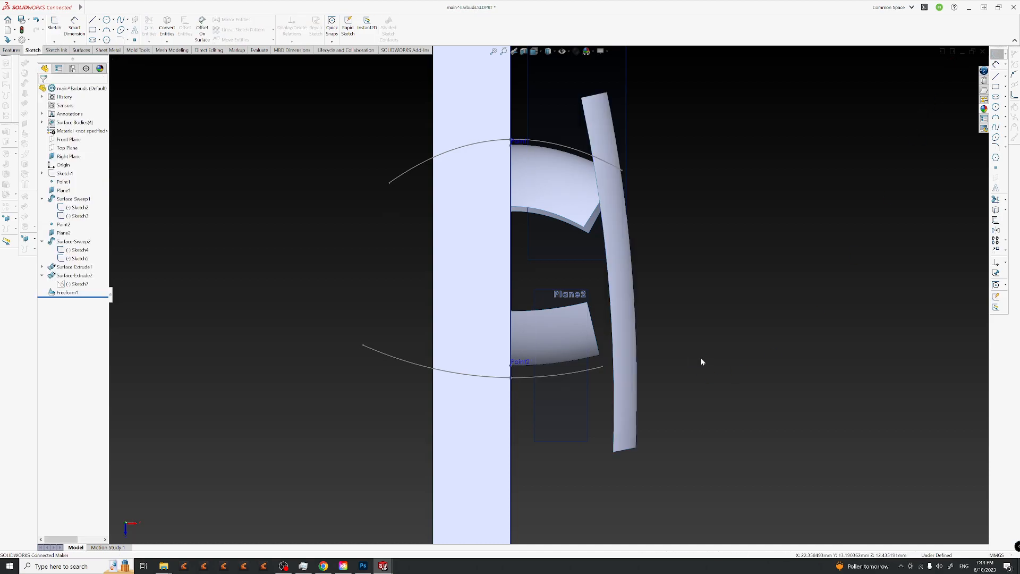
Check the reshaped freeform surface from several sides, undo the spline edits and rebuild the model.
middle_drag(581, 421, 544, 298)
middle_drag(585, 323, 917, 289)
middle_drag(809, 356, 785, 542)
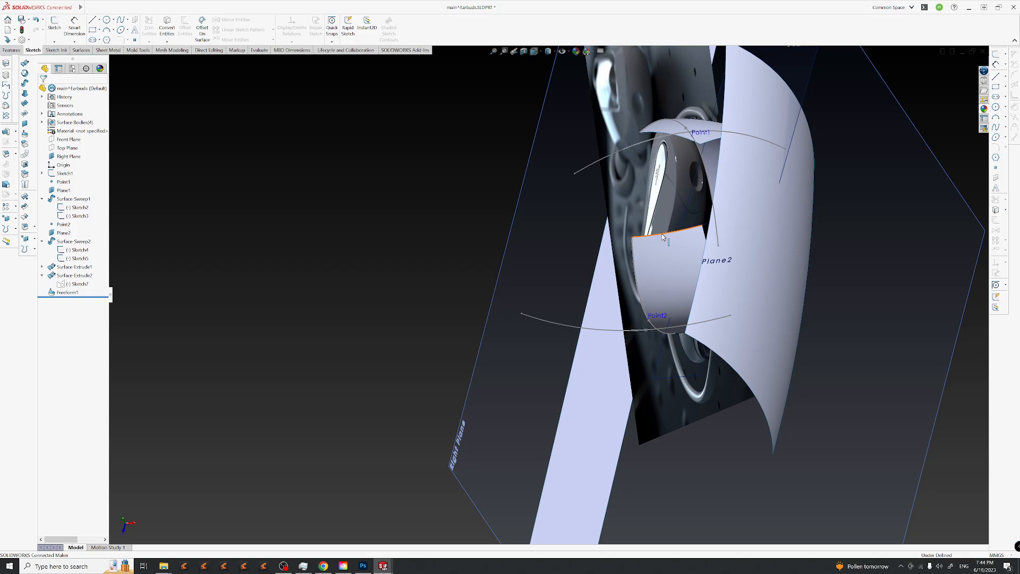
middle_drag(688, 343, 738, 261)
middle_drag(746, 299, 543, 331)
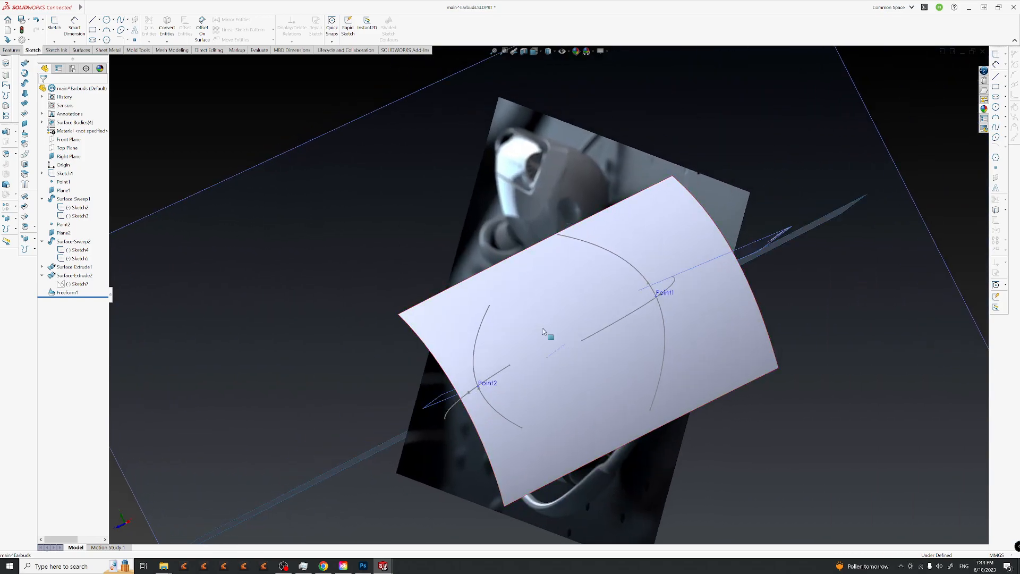
click(542, 331)
click(585, 337)
key(ctrl+z)
key(ctrl+z)
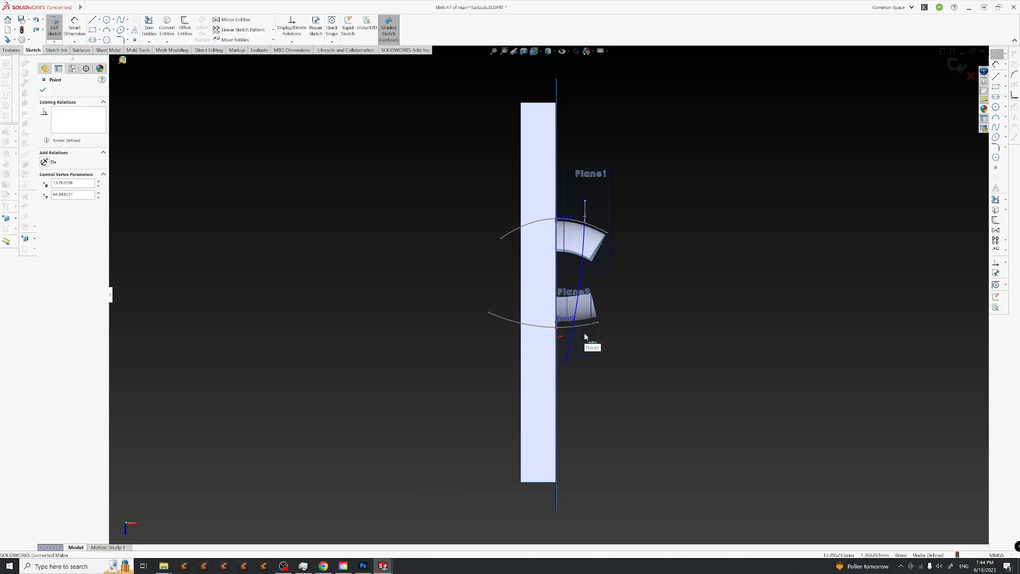
key(ctrl+b)
mouse_move(578, 353)
middle_down()
mouse_move(530, 199)
mouse_move(524, 416)
mouse_move(410, 364)
mouse_move(479, 340)
mouse_move(592, 334)
mouse_move(526, 421)
middle_up()
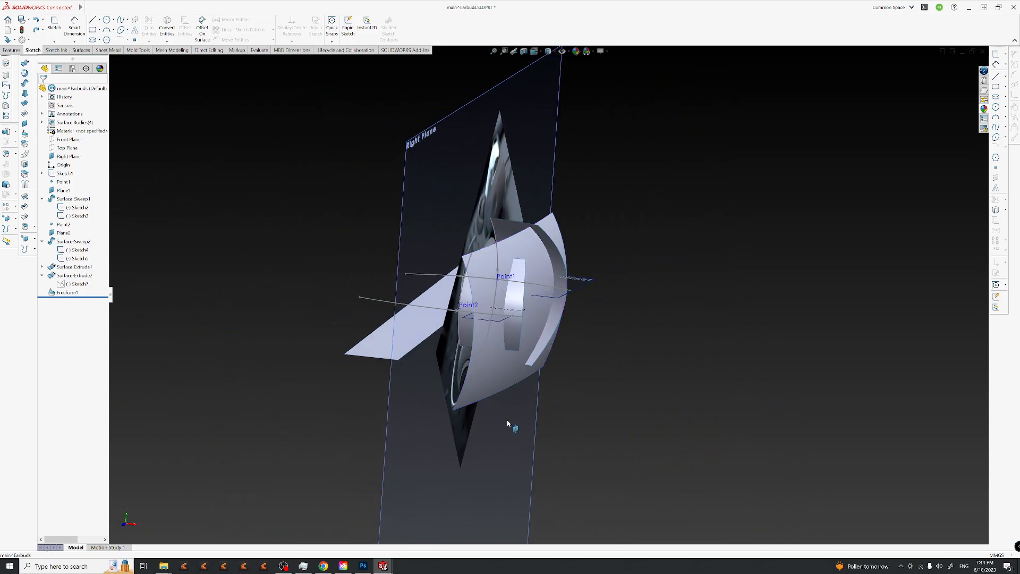
Edit Surface-Extrude2's spline sketch again, moving the endpoint near Plane1 outward to about X 29.65 mm, and exit the sketch.
click(75, 285)
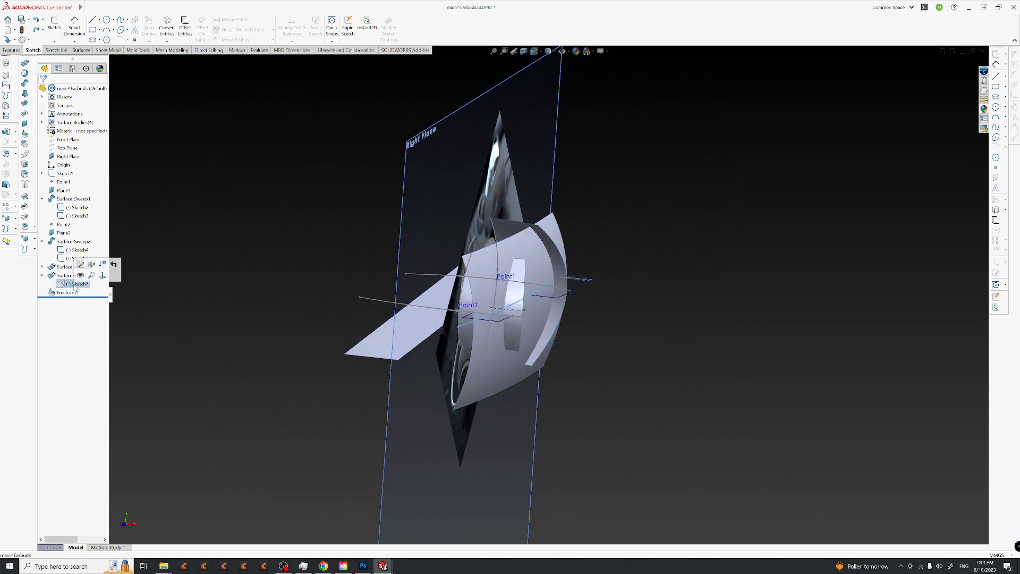
click(83, 266)
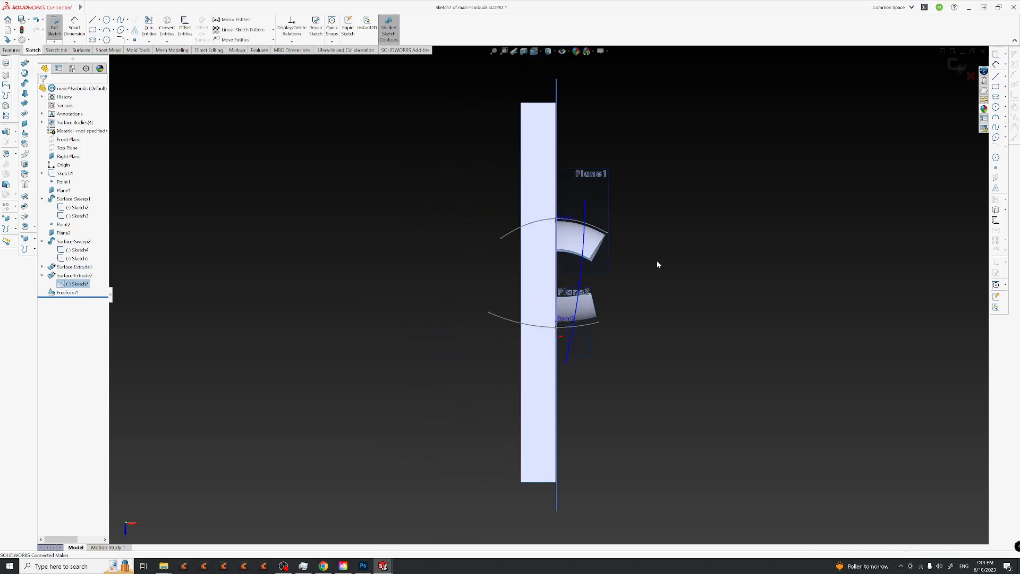
click(586, 201)
drag(586, 201, 619, 202)
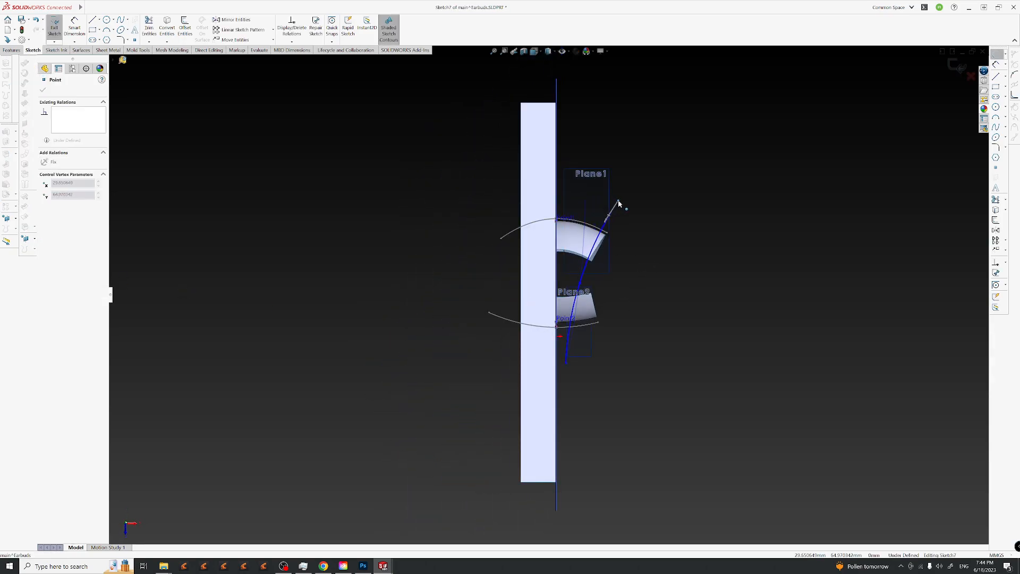
click(957, 66)
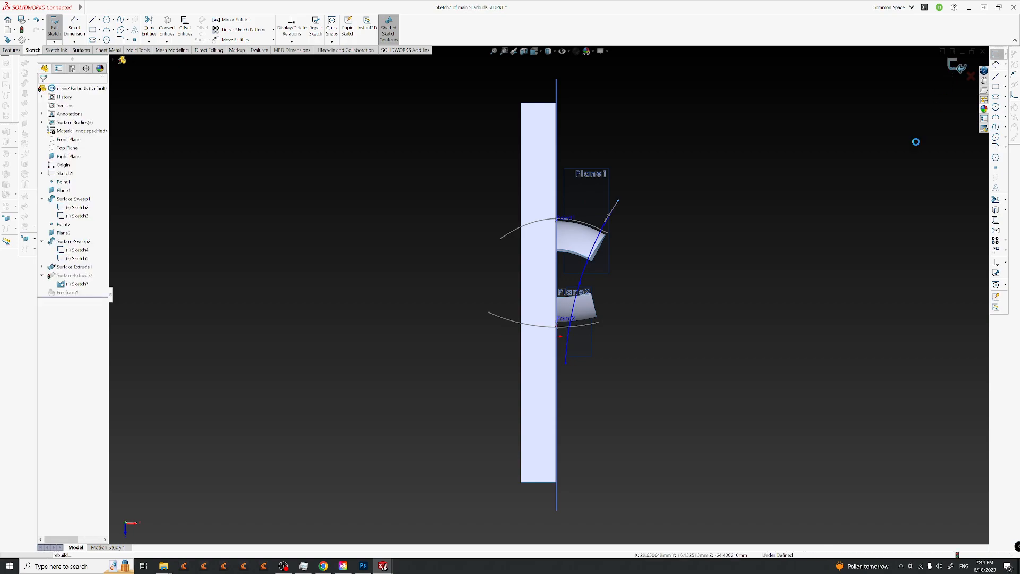
mouse_move(577, 366)
middle_down()
mouse_move(578, 174)
mouse_move(665, 192)
mouse_move(525, 290)
mouse_move(711, 234)
mouse_move(692, 214)
mouse_move(637, 219)
mouse_move(558, 306)
middle_up()
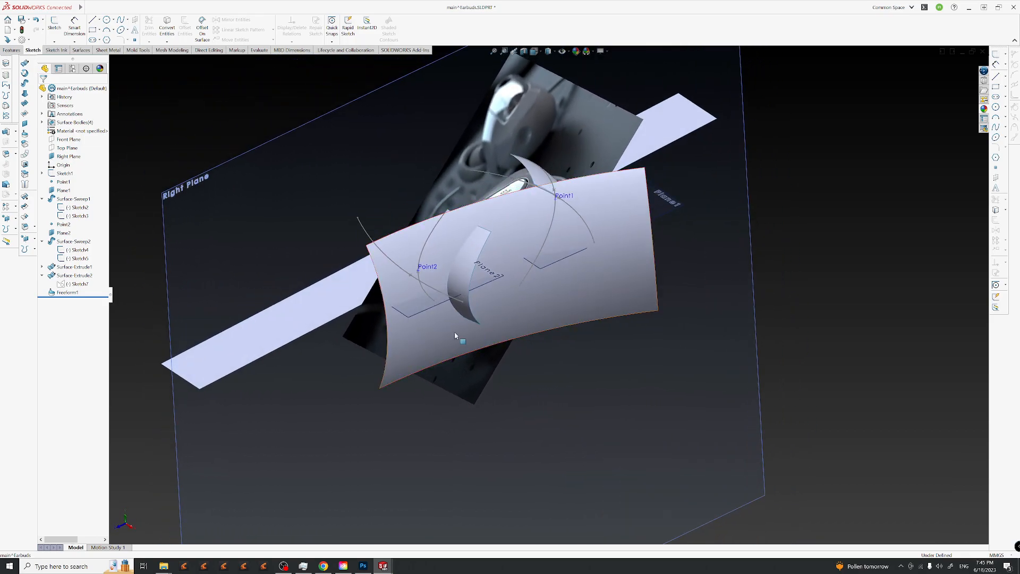
Undo the move of the spline endpoint near Plane1 and exit the sketch.
click(536, 326)
click(561, 306)
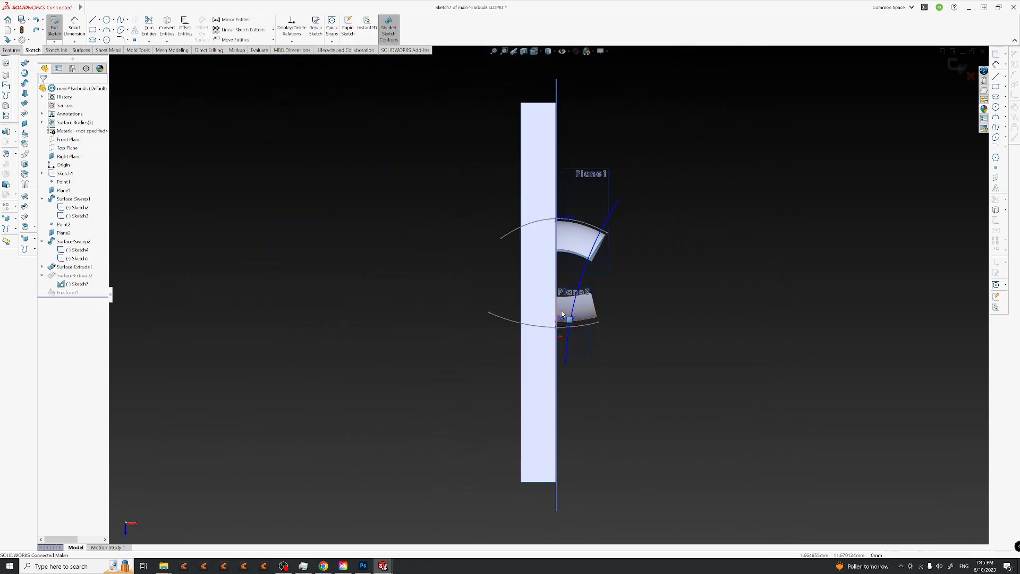
click(585, 201)
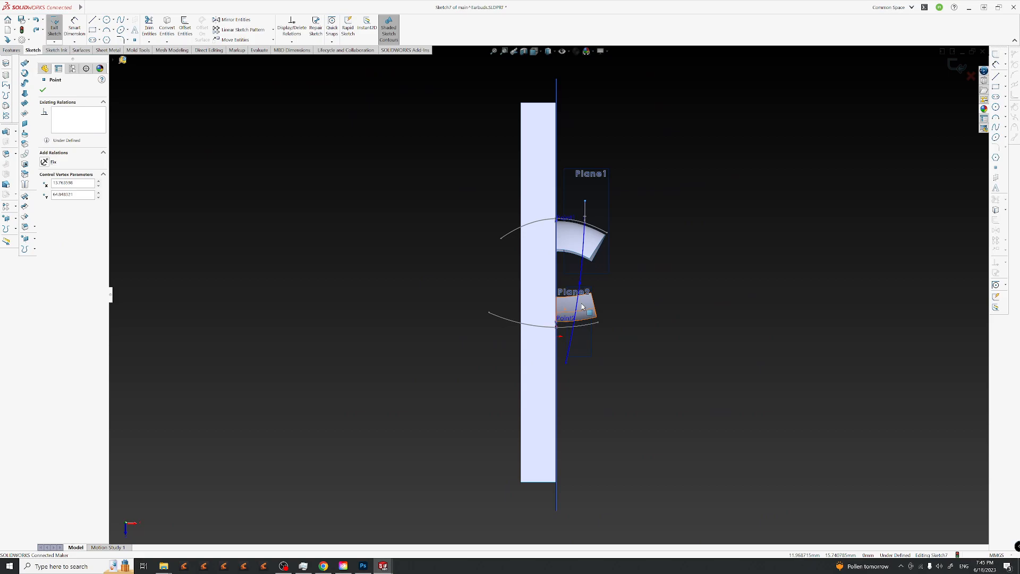
click(953, 71)
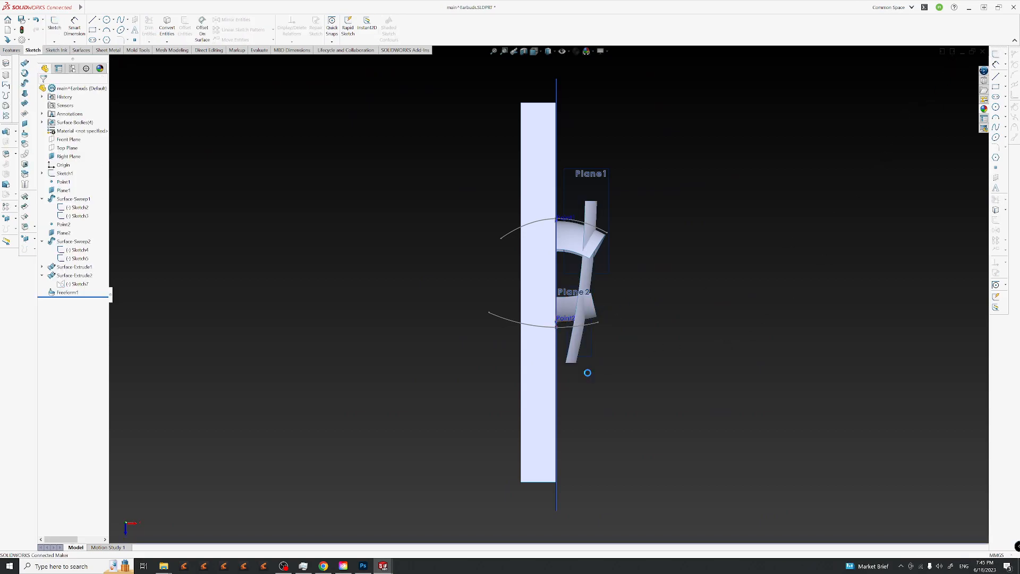
Switch the model's display style to an unshaded display that draws only the surface edges.
middle_drag(625, 314, 676, 298)
scroll(521, 227, down, 4)
scroll(584, 350, up, 2)
scroll(585, 350, up, 2)
middle_drag(542, 275, 500, 294)
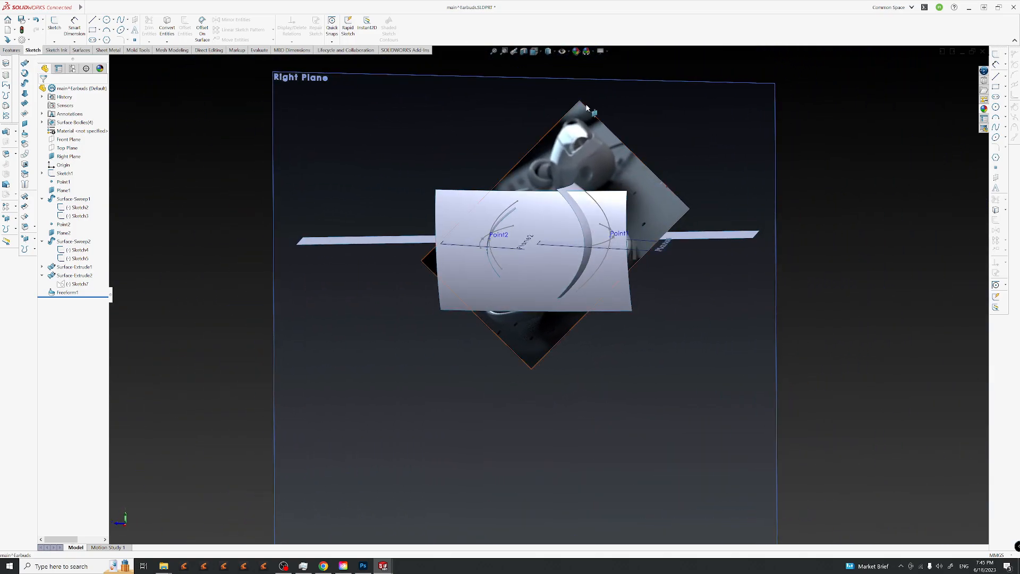
click(570, 51)
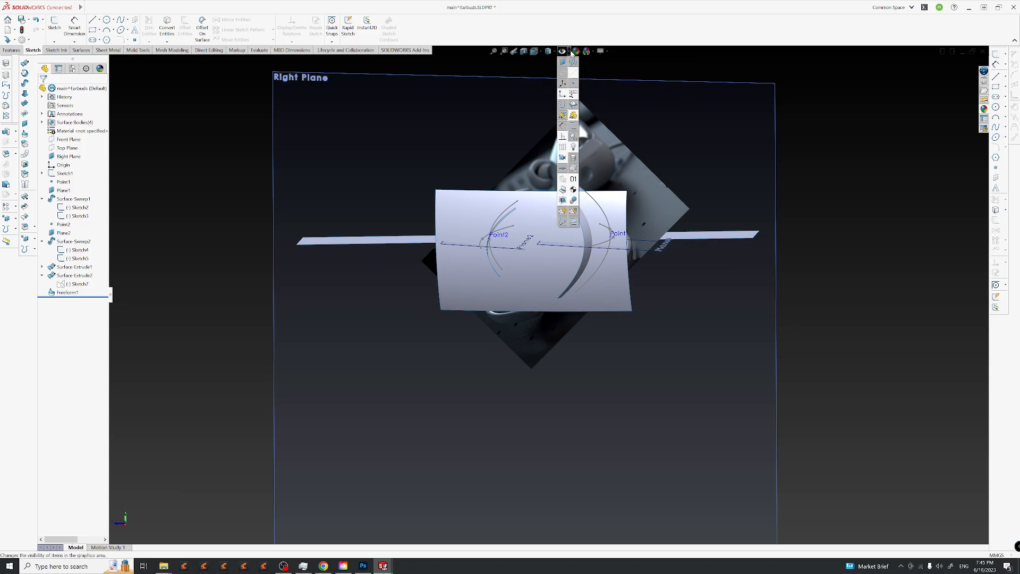
click(593, 51)
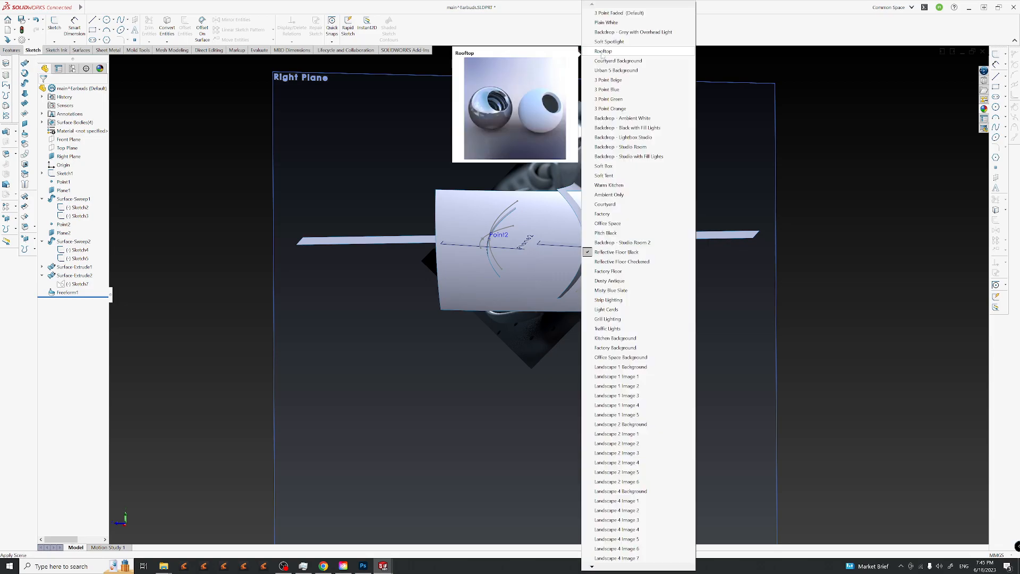
click(726, 84)
click(606, 52)
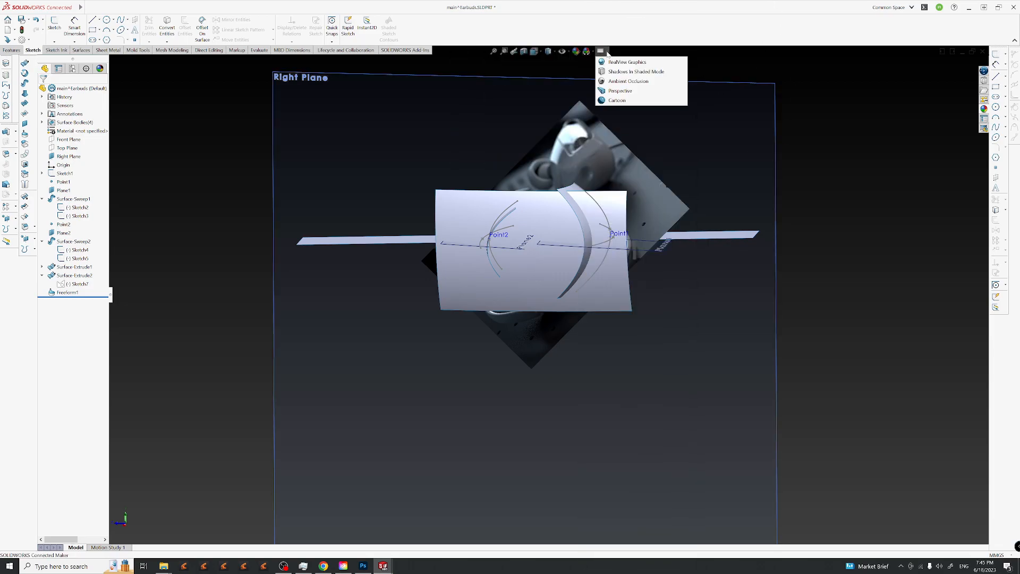
click(554, 52)
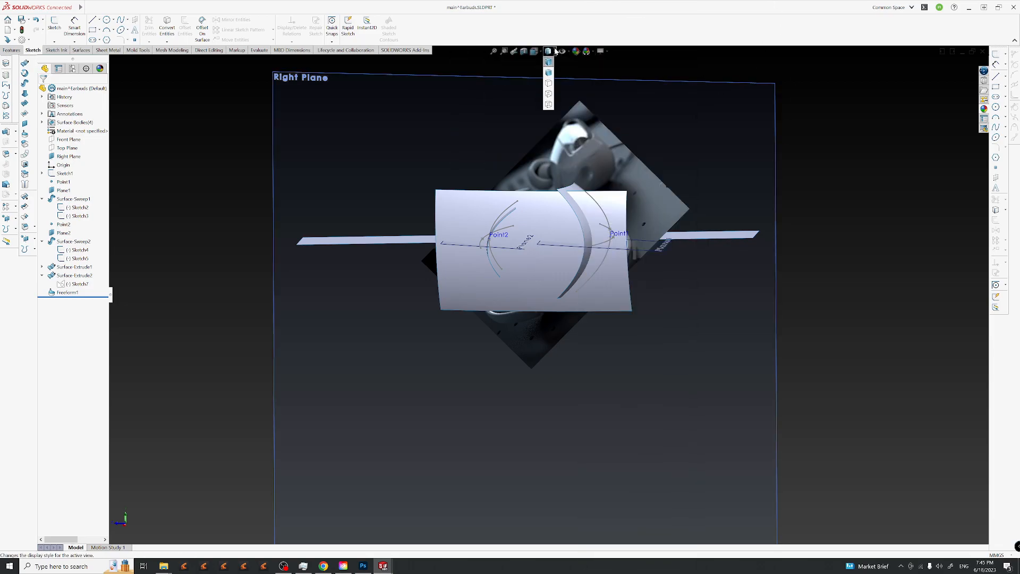
middle_drag(553, 247, 560, 118)
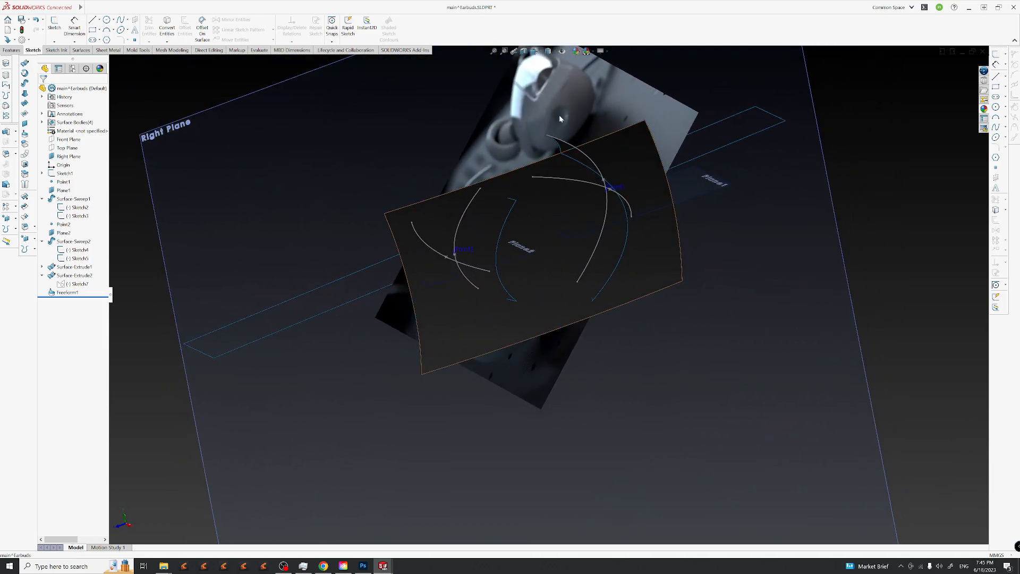
Switch the display style to wireframe and compare the surface edges with the earbud in the reference image from several sides.
click(553, 52)
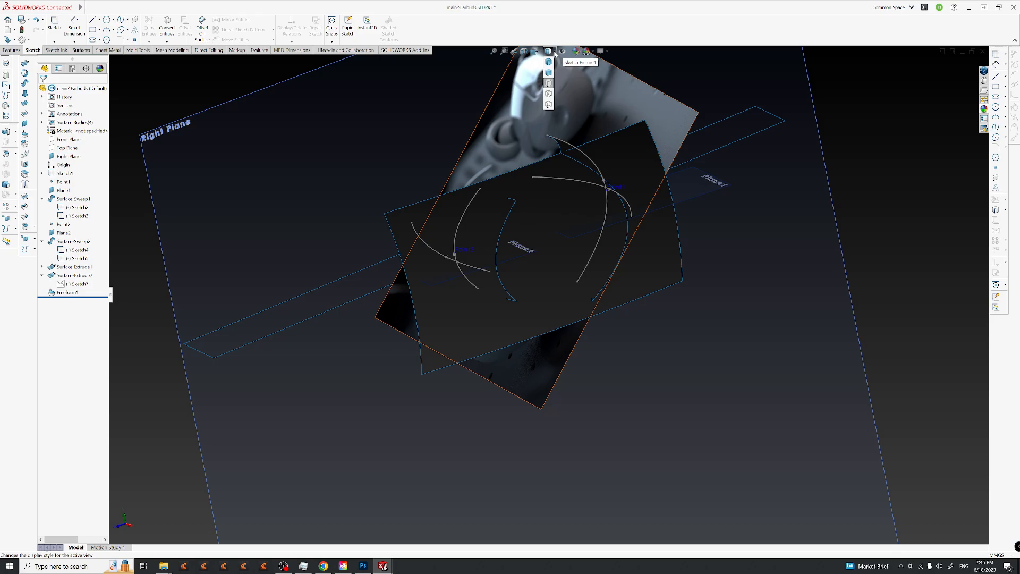
click(549, 108)
mouse_move(523, 338)
middle_down()
mouse_move(500, 259)
mouse_move(500, 274)
mouse_move(501, 229)
middle_up()
middle_drag(578, 328, 568, 375)
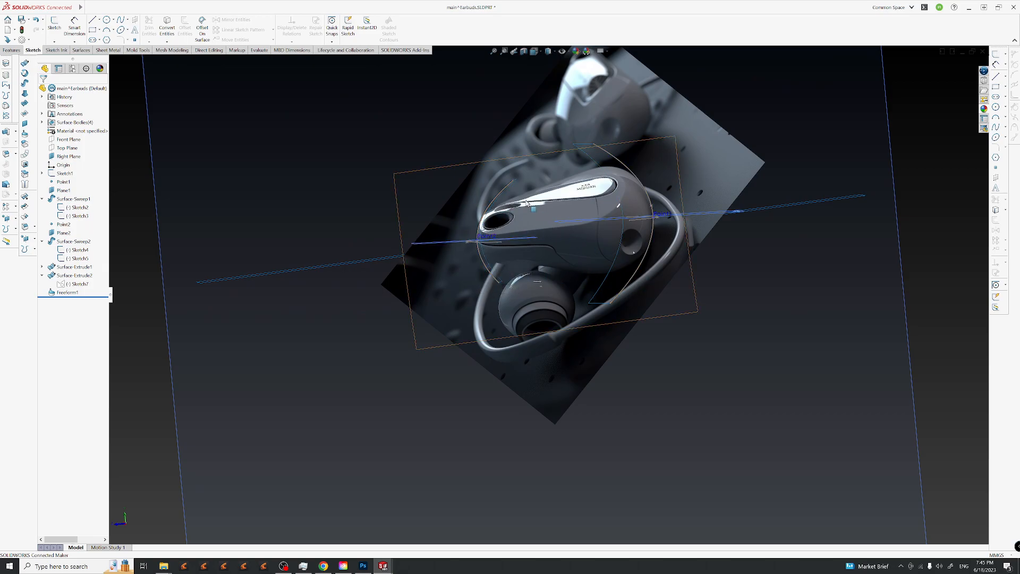
mouse_move(556, 278)
middle_down()
mouse_move(588, 207)
mouse_move(605, 205)
mouse_move(594, 201)
mouse_move(500, 280)
middle_up()
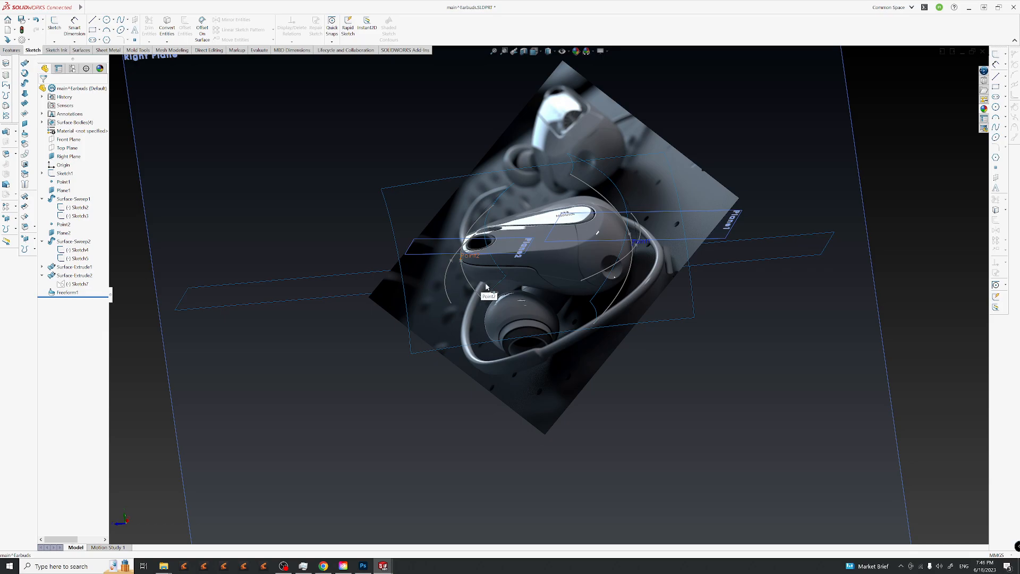
middle_drag(562, 259, 505, 318)
scroll(573, 304, down, 3)
scroll(504, 314, down, 1)
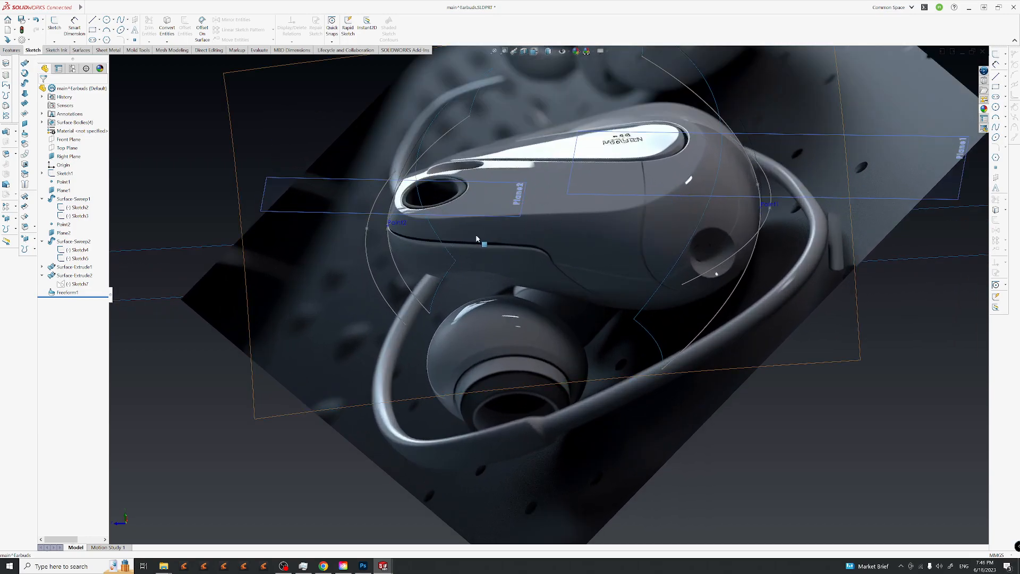
scroll(473, 242, up, 1)
middle_drag(543, 338, 522, 381)
Start a sketch on the Right Plane and draw an arched spline below the earbud body, crossing both swept guide curves.
click(746, 443)
scroll(440, 359, up, 4)
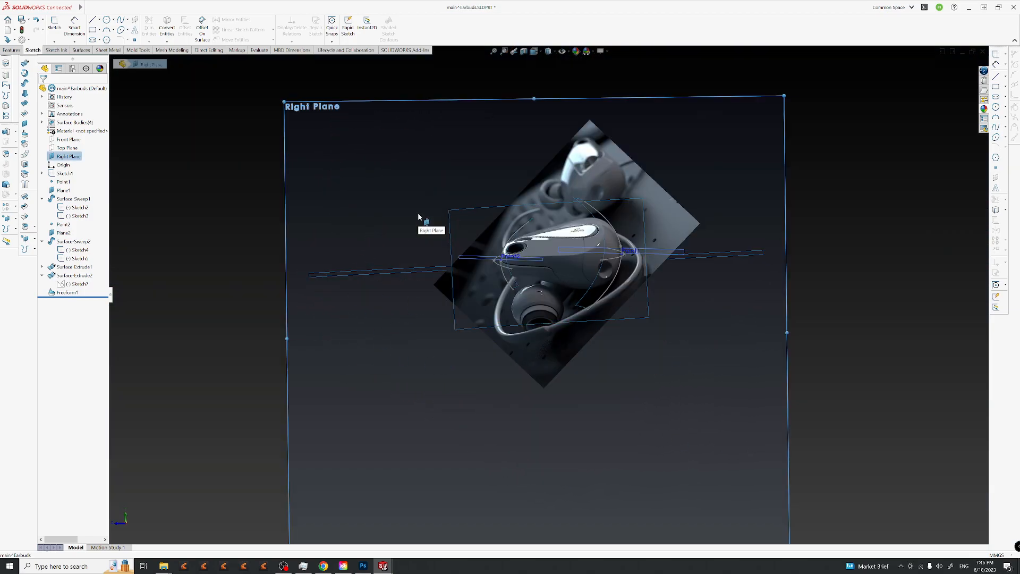
click(372, 173)
click(391, 155)
scroll(611, 264, down, 5)
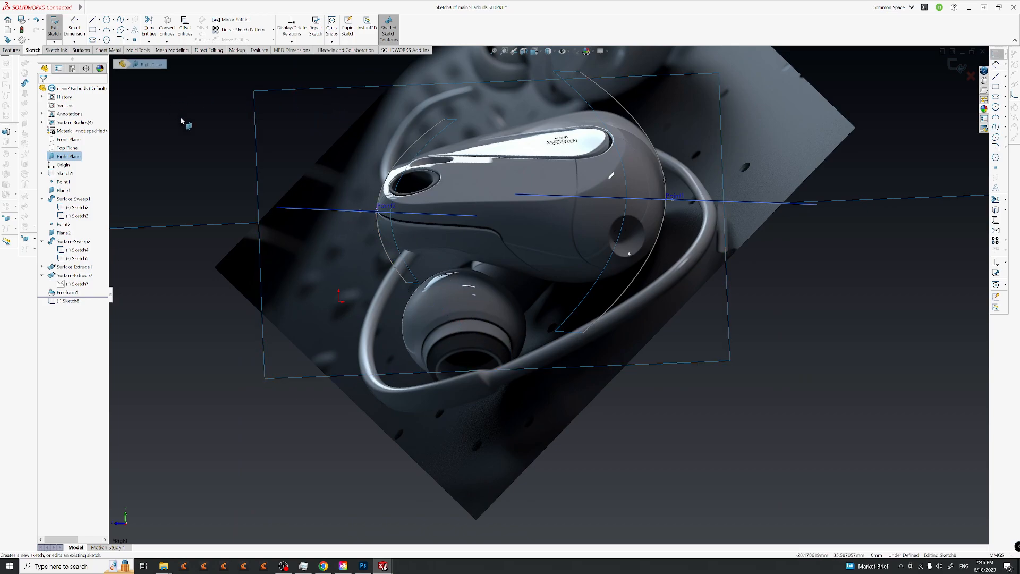
click(120, 19)
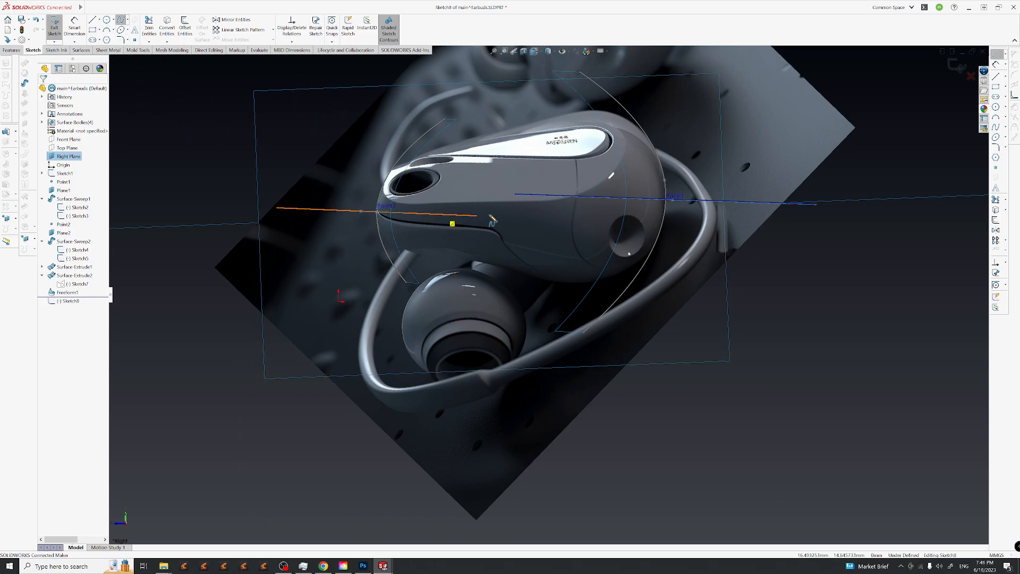
click(346, 251)
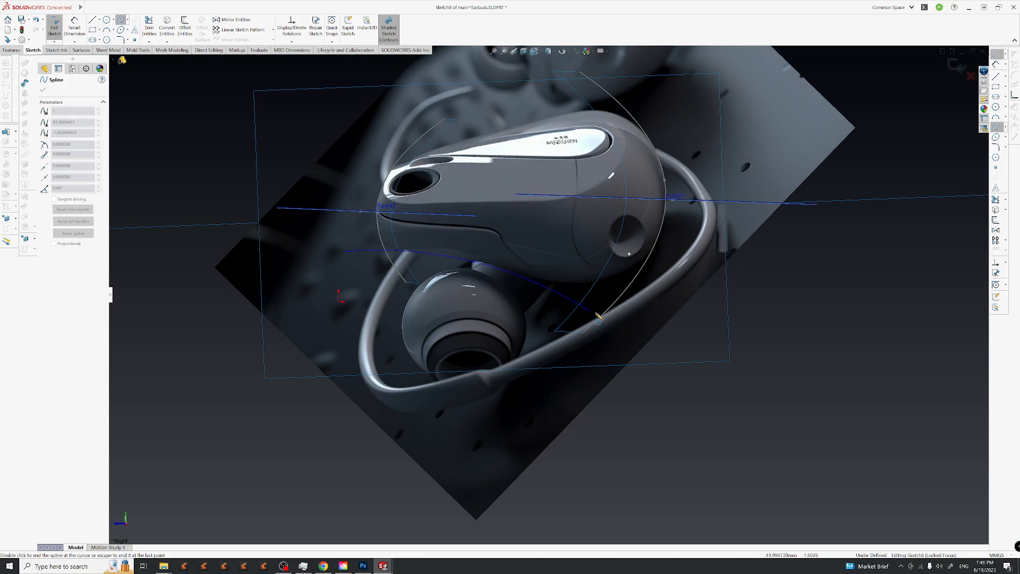
key(Escape)
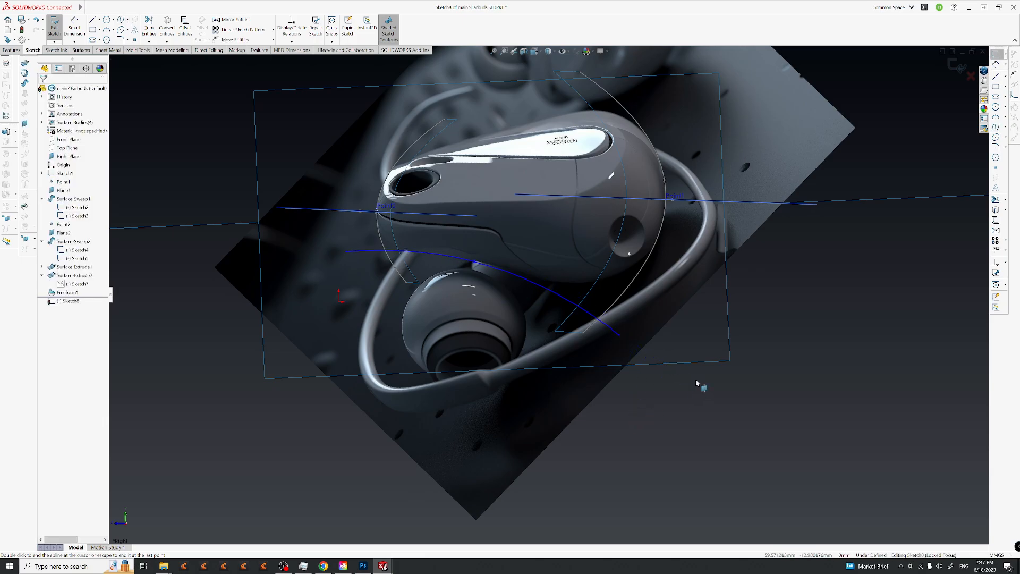
Move the new spline's endpoint near the earbud's narrow end slightly outward and exit the sketch.
click(475, 264)
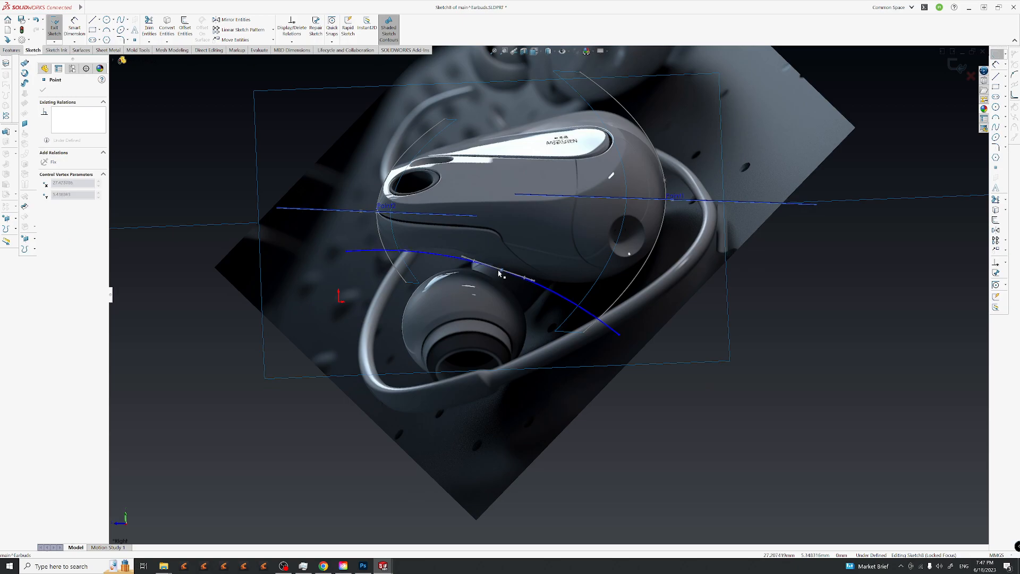
drag(346, 251, 327, 254)
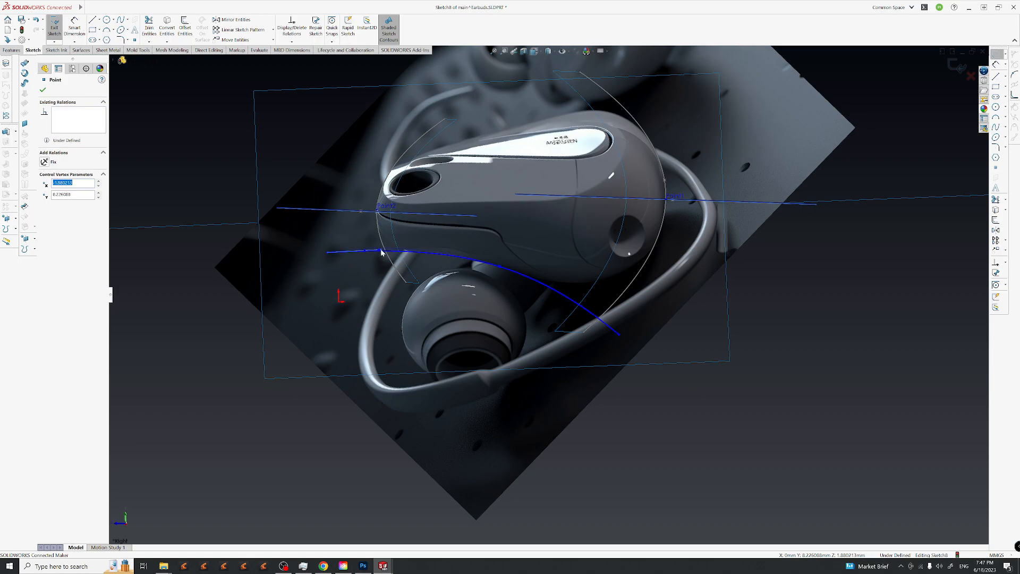
click(865, 302)
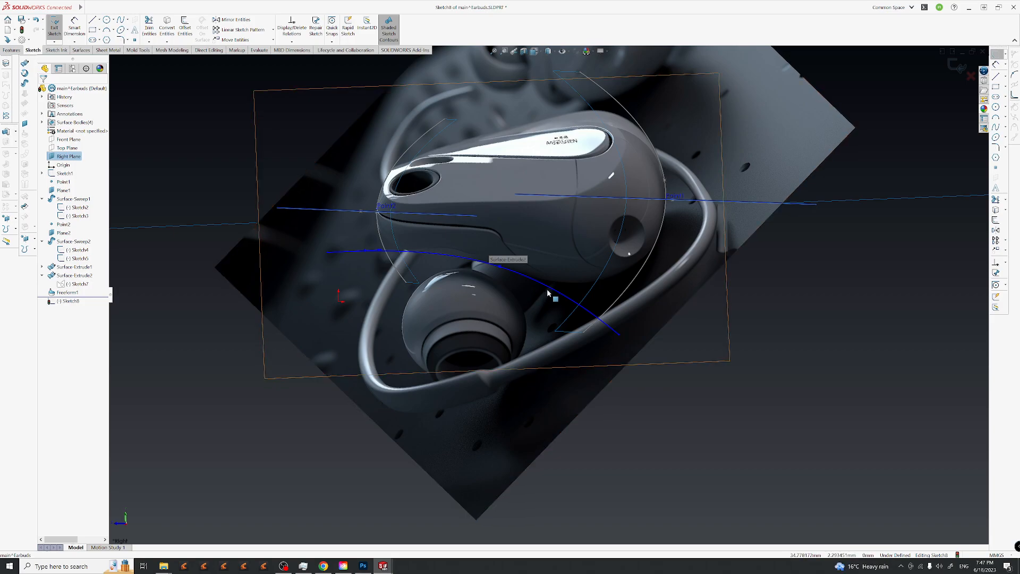
click(959, 68)
Extrude the new spline as a blind 22 mm surface from its sketch plane.
mouse_move(560, 331)
middle_down()
mouse_move(580, 355)
mouse_move(553, 350)
middle_up()
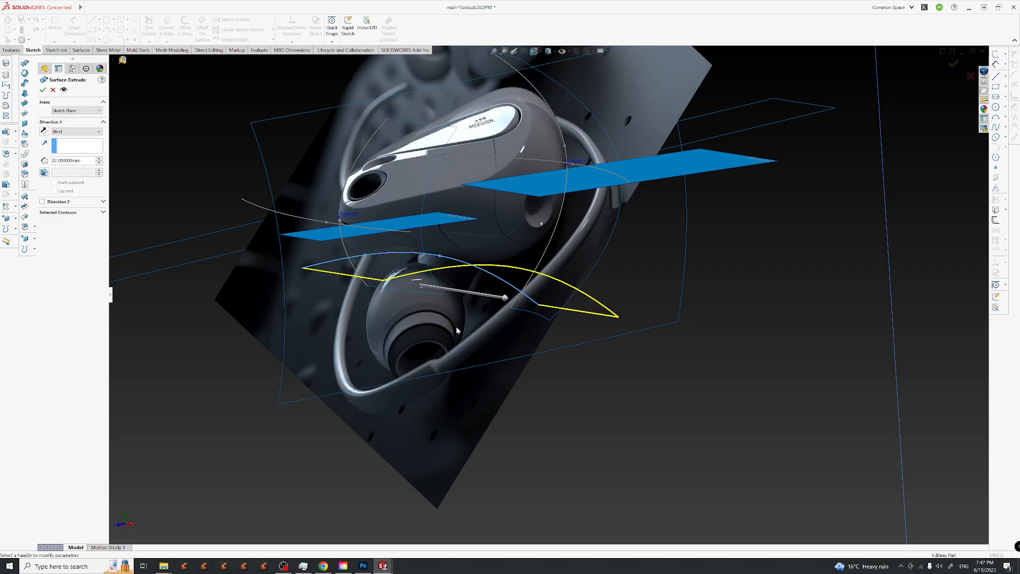
middle_drag(517, 345, 532, 340)
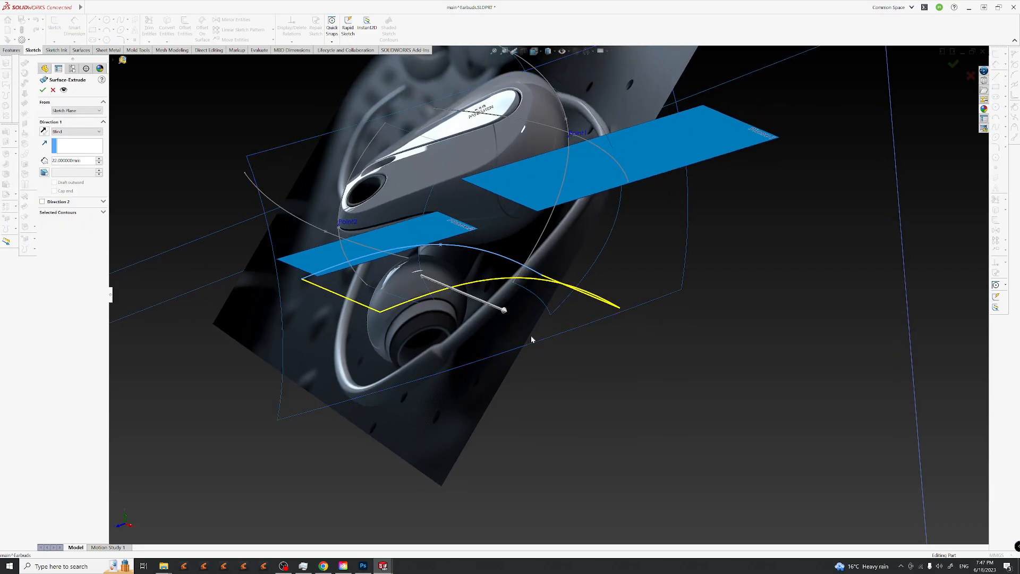
click(952, 66)
middle_drag(576, 269, 308, 211)
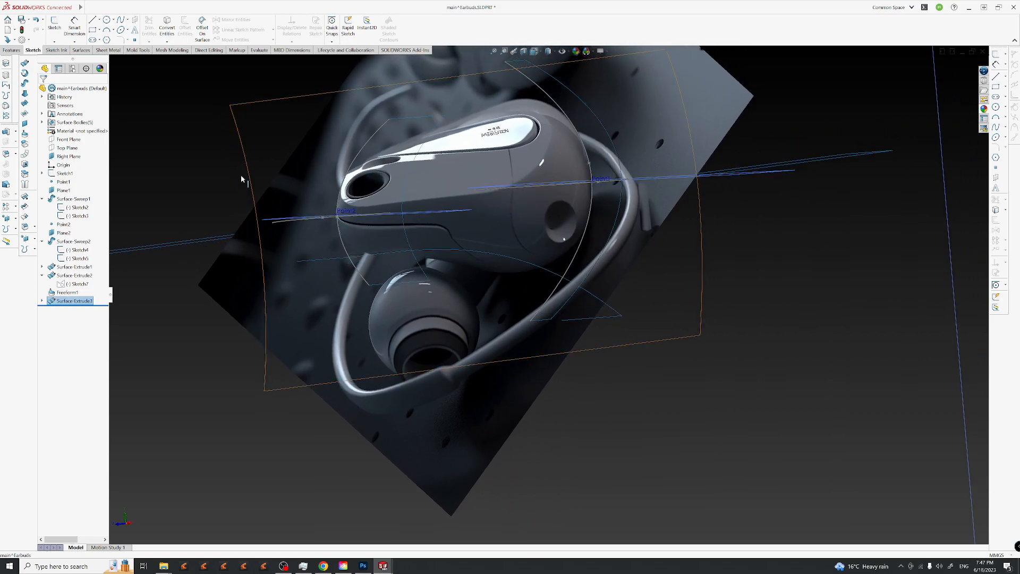
Switch the display style back to shaded with edges and save the part.
click(548, 52)
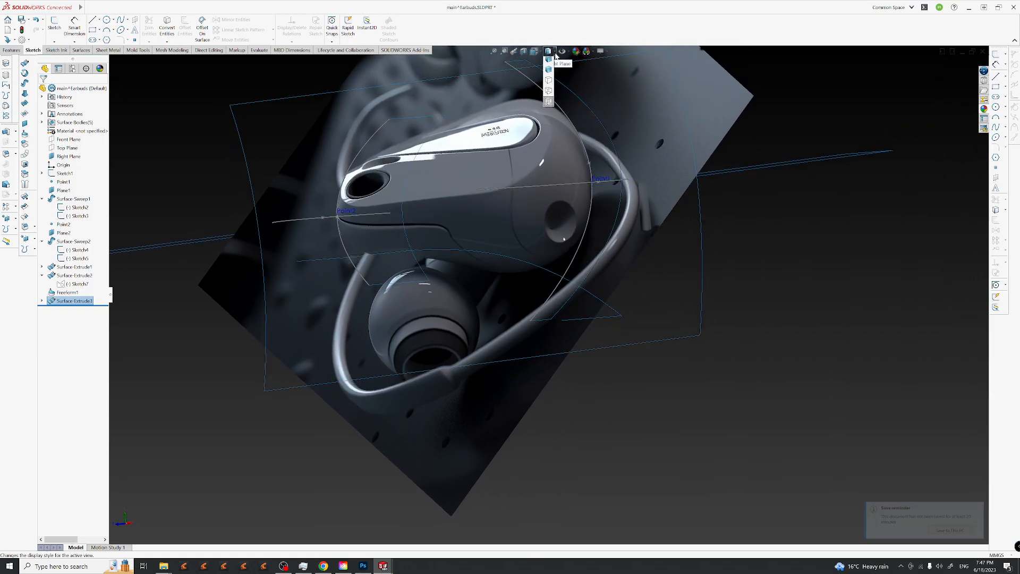
click(549, 61)
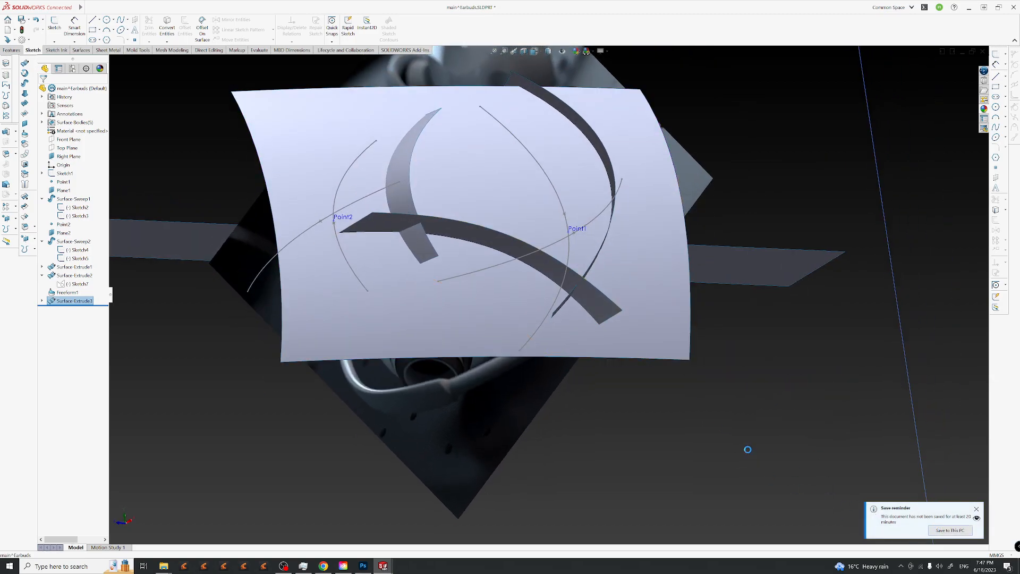
key(ctrl+s)
Start a Freeform on the newly extruded face and set the continuity of its edge on the Right Plane to Curvature.
middle_drag(420, 294, 546, 278)
click(534, 280)
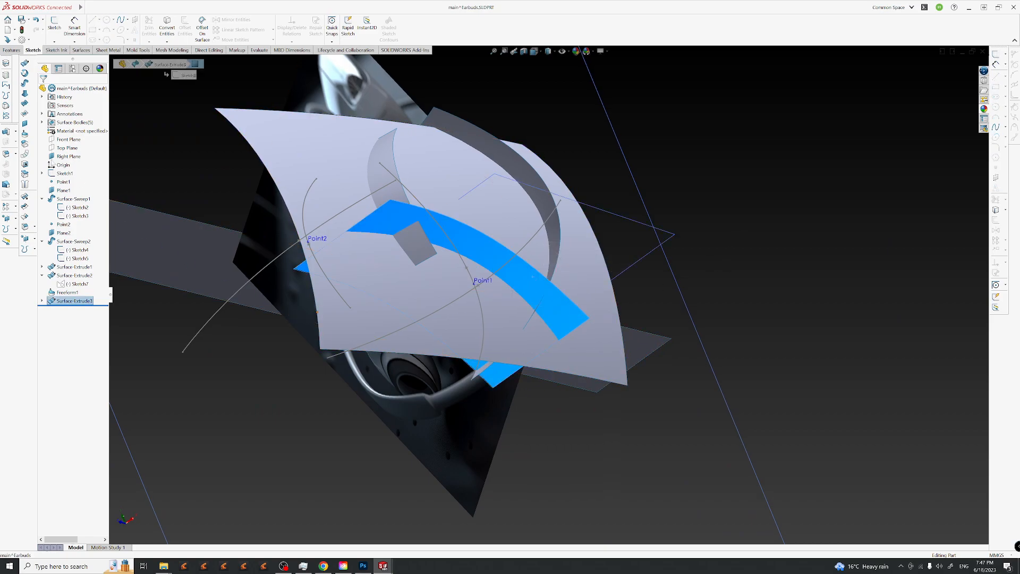
click(24, 133)
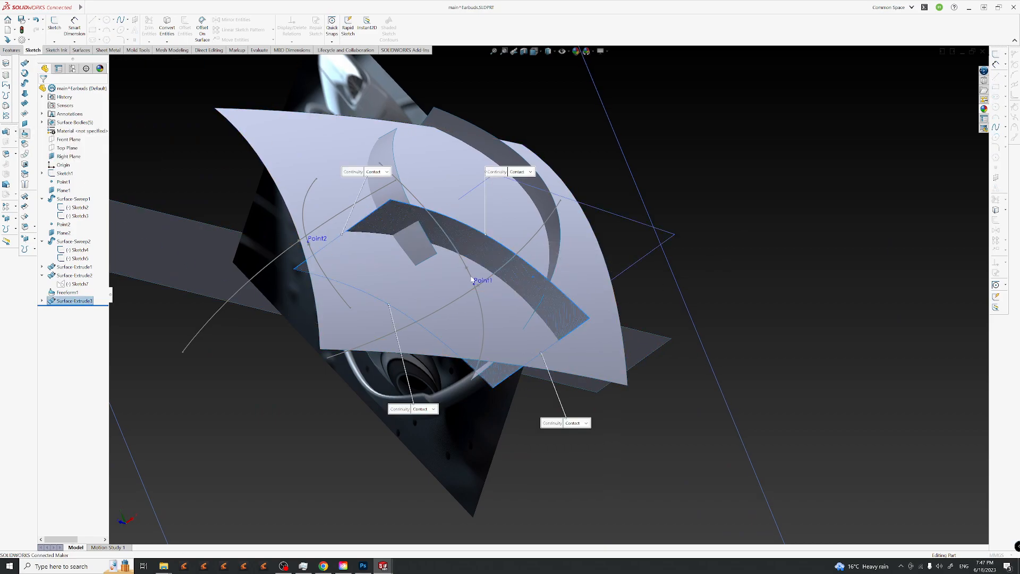
middle_drag(467, 284, 377, 281)
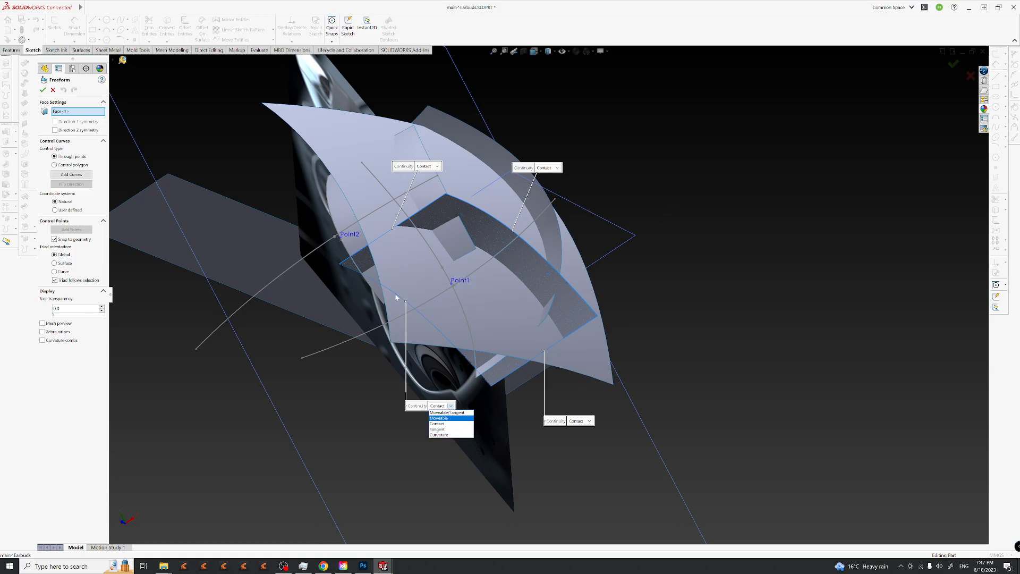
click(454, 435)
middle_drag(440, 293, 455, 319)
Set the continuity of the face's other three edges to Moveable.
click(484, 177)
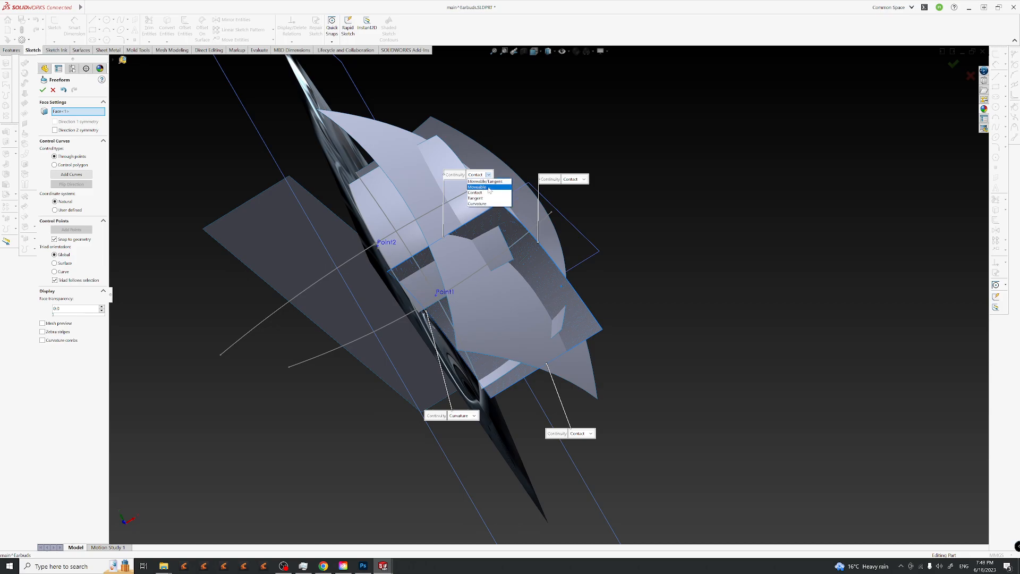
click(490, 188)
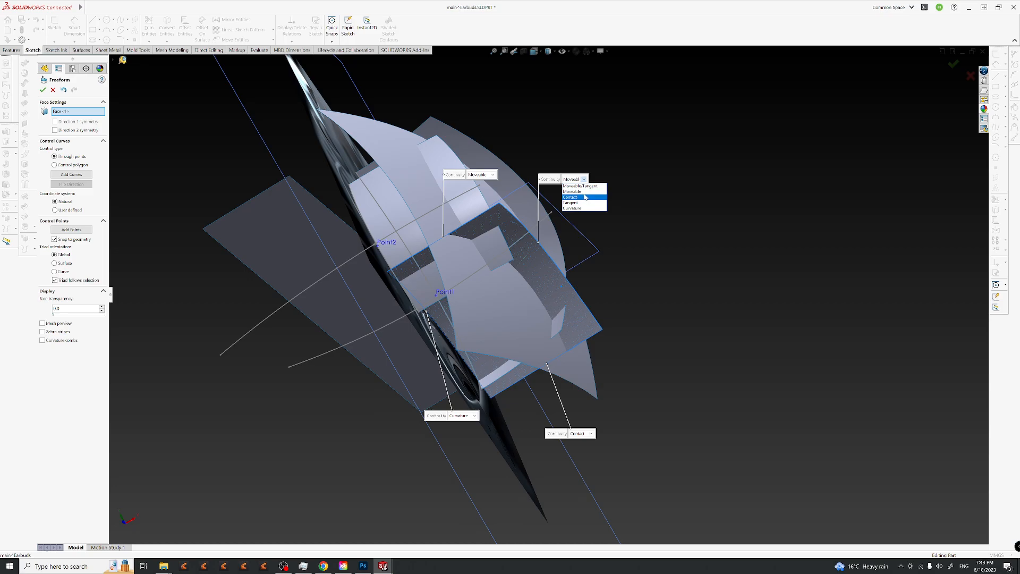
click(585, 192)
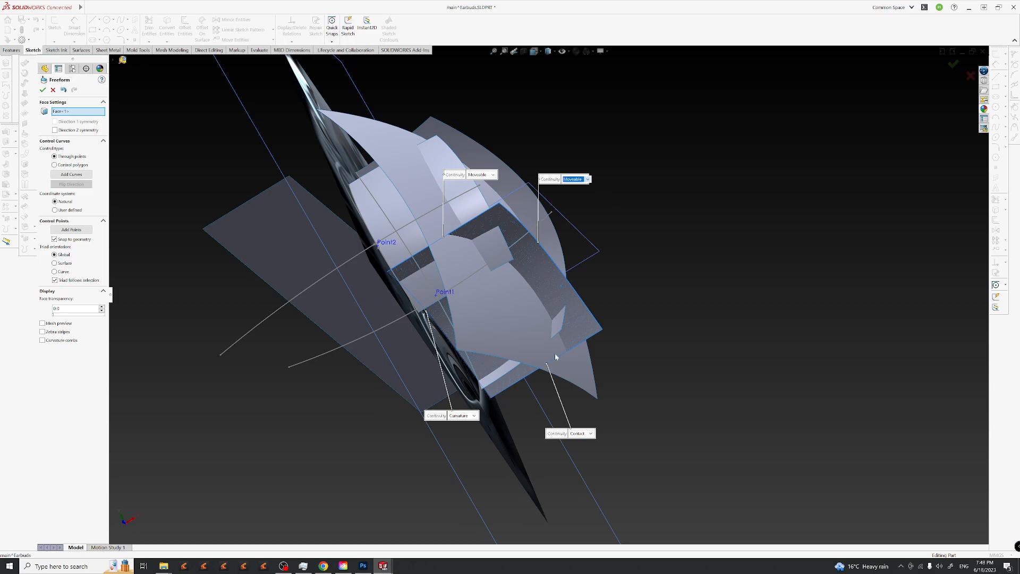
click(588, 434)
click(598, 453)
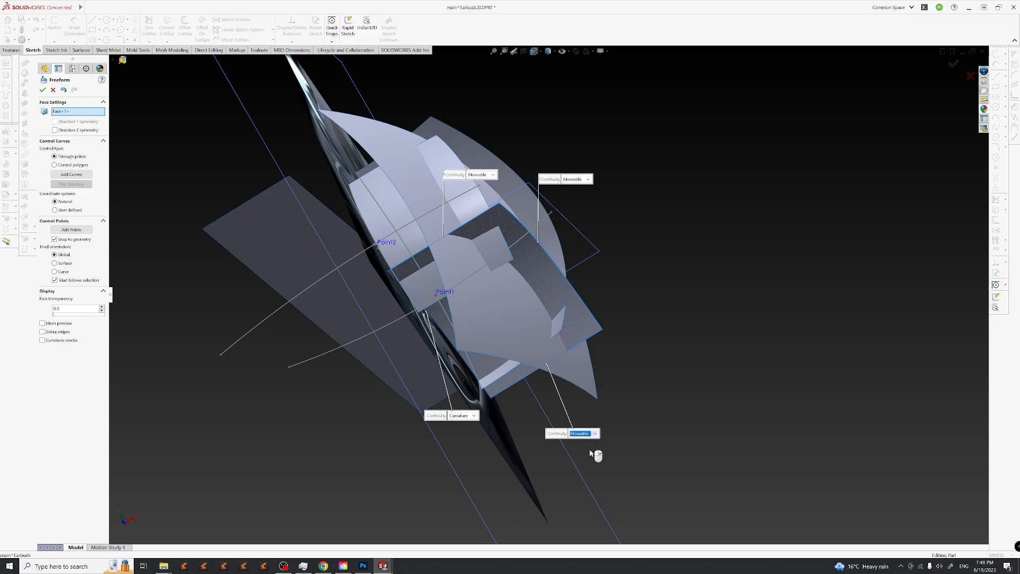
Select the end points and handles of the face's outer curved edge and move them together along the triad's Y direction.
scroll(487, 260, down, 4)
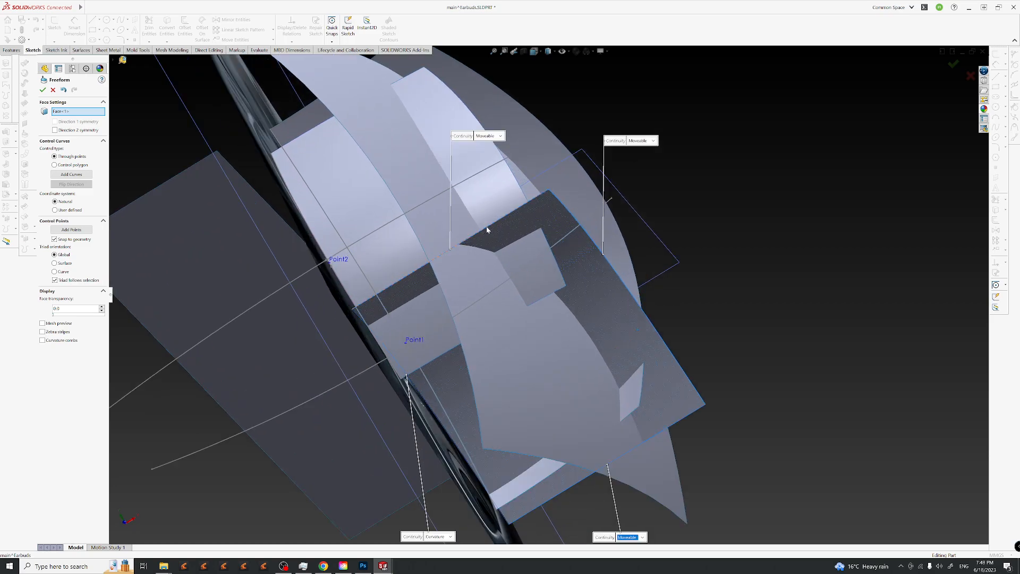
click(568, 212)
middle_drag(642, 282, 479, 271)
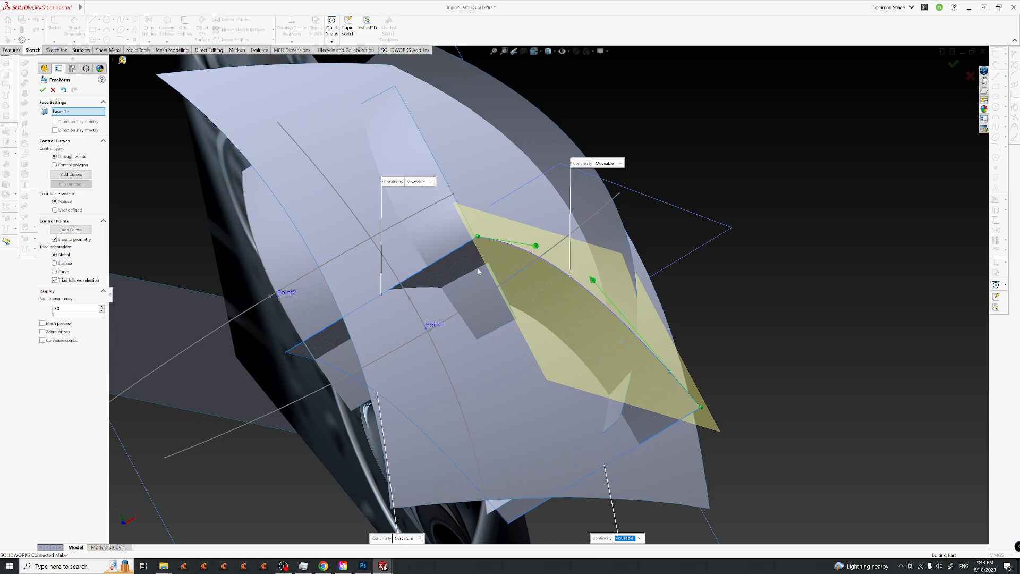
click(478, 238)
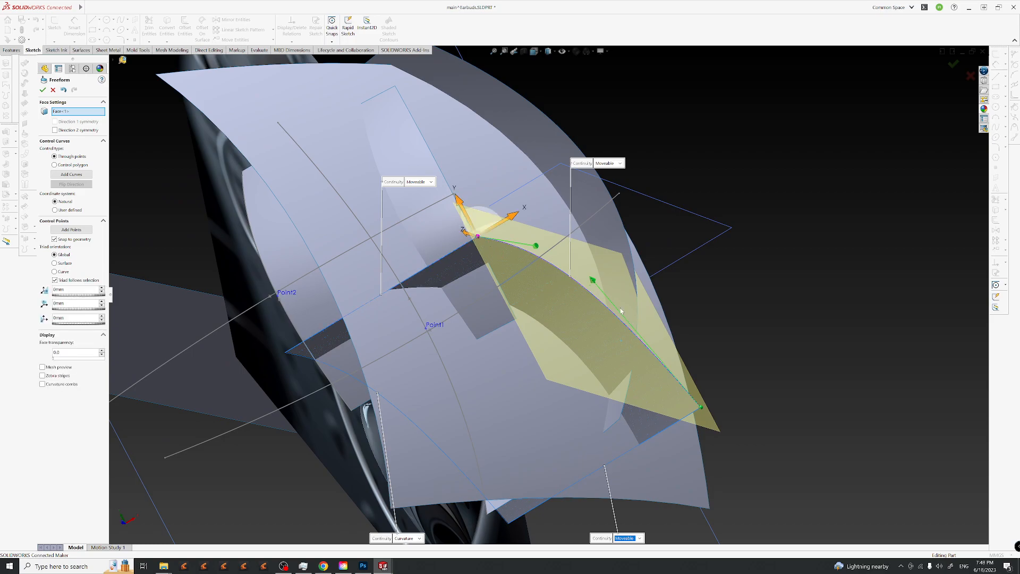
click(536, 246)
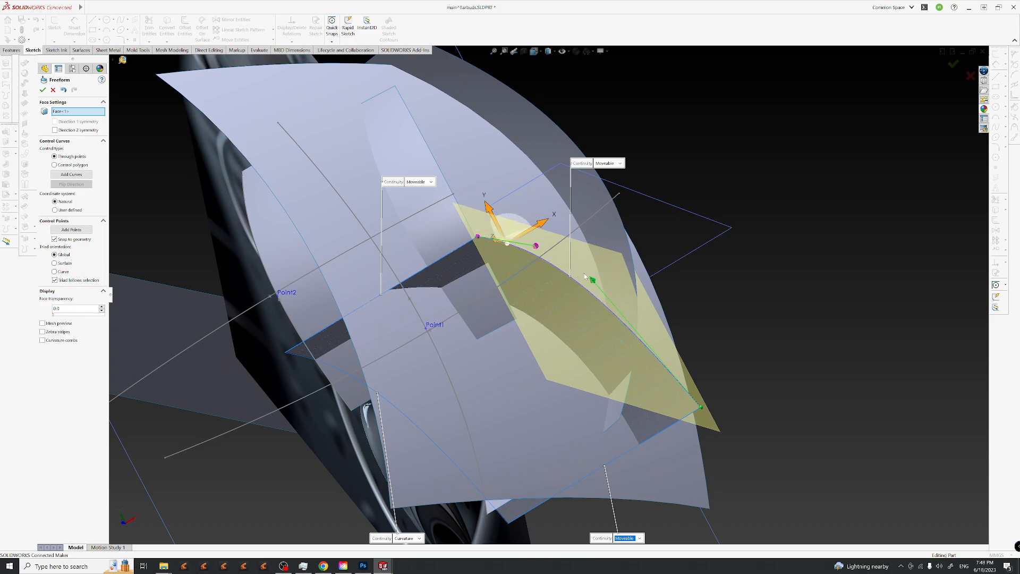
click(701, 408)
drag(560, 253, 538, 201)
middle_drag(542, 280, 541, 318)
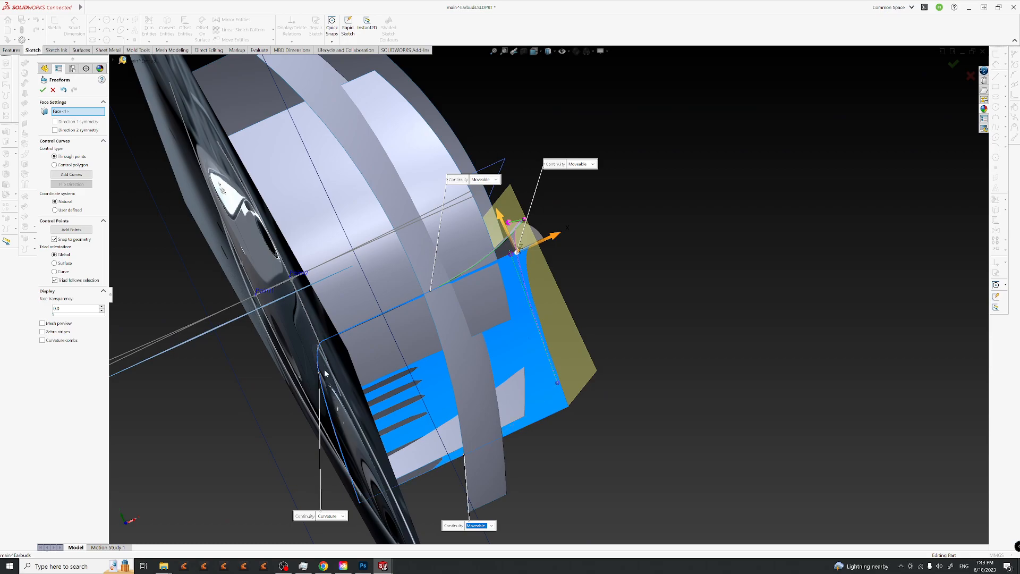
Examine the freeform face's shape against the neighbouring guide surfaces from several sides.
middle_drag(458, 406, 468, 283)
scroll(422, 323, up, 4)
scroll(456, 230, down, 6)
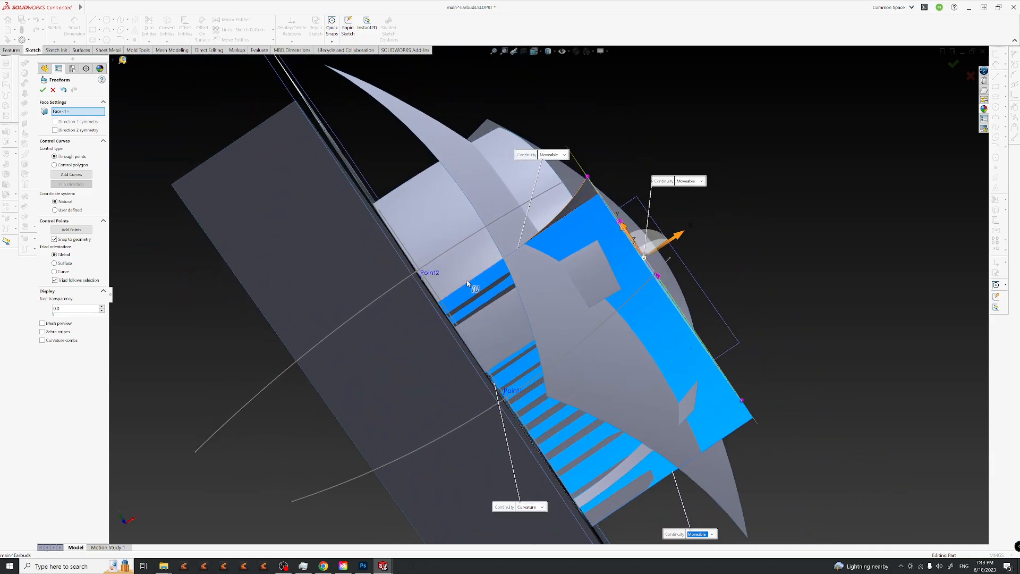
middle_drag(530, 366, 504, 250)
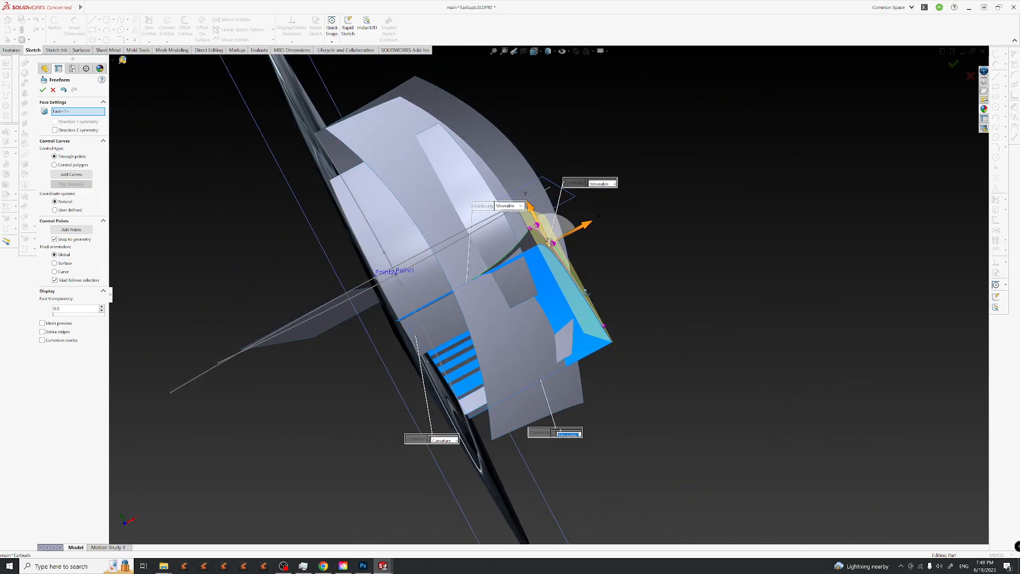
middle_drag(585, 290, 588, 296)
drag(540, 222, 470, 269)
scroll(472, 270, down, 2)
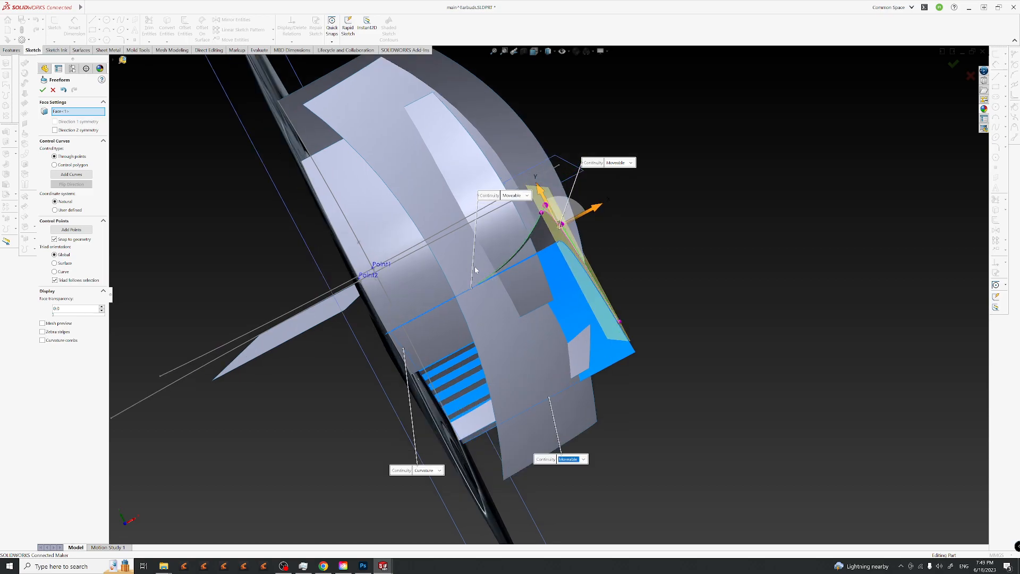
middle_drag(492, 295, 508, 271)
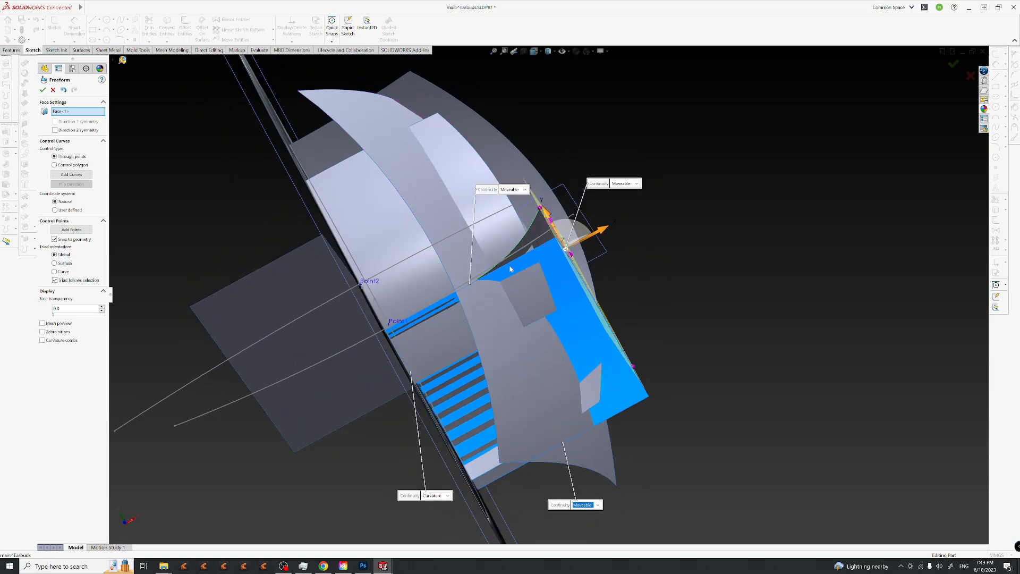
Bow the face's side edge nearest Point2 upward by moving its outer tangent handle about 7.15 mm in Y.
click(517, 250)
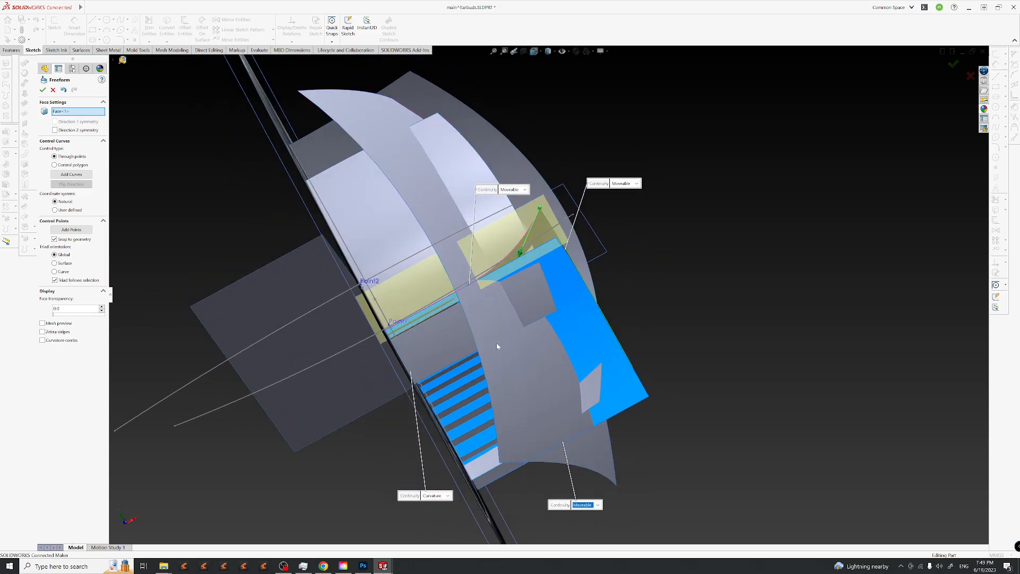
click(521, 254)
drag(523, 236, 479, 186)
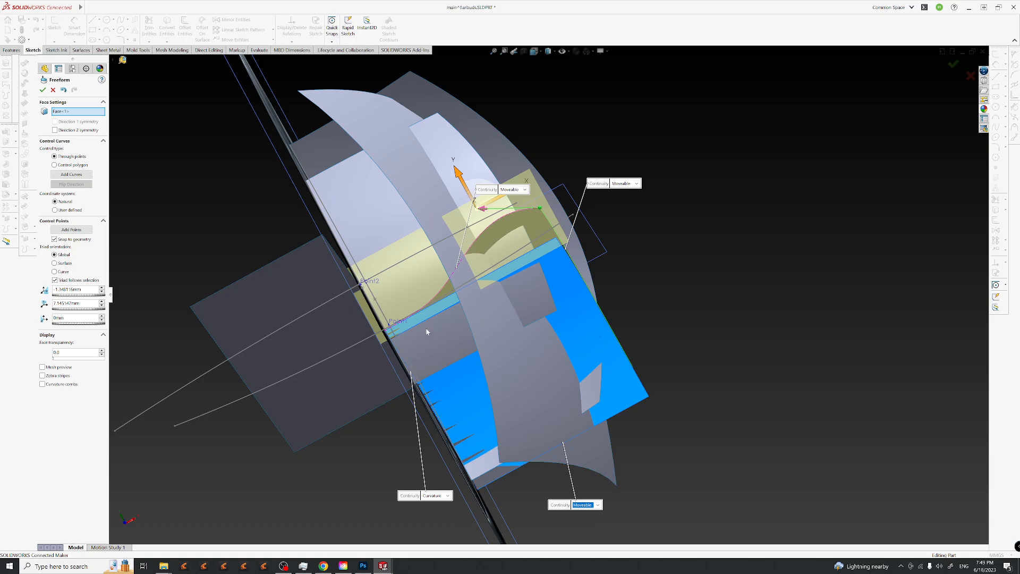
Undo the last handle move and bow the side edge nearest Point2 by moving its tangent handle about -0.66 mm in X and 1.55 mm in Y.
click(64, 90)
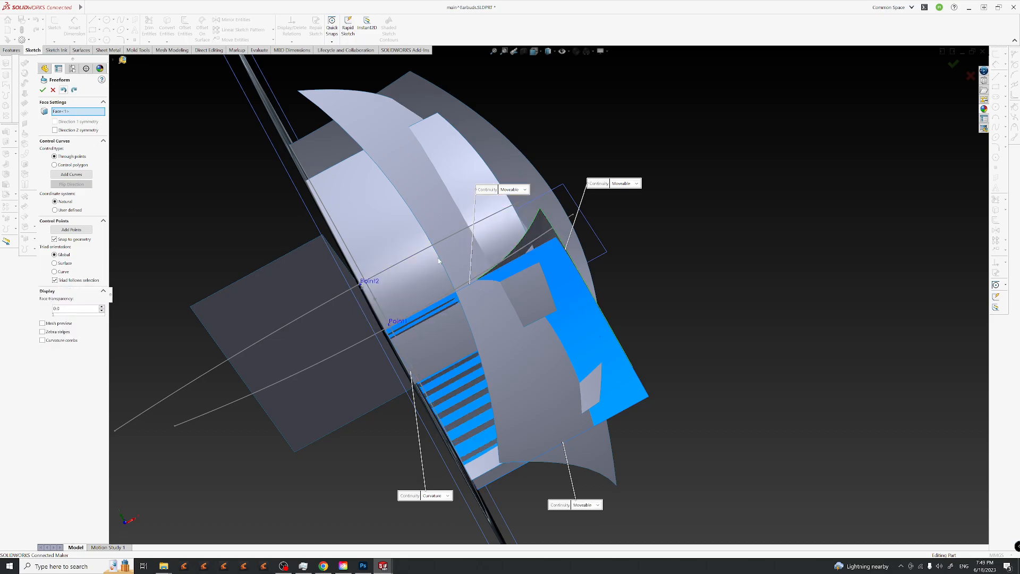
click(519, 252)
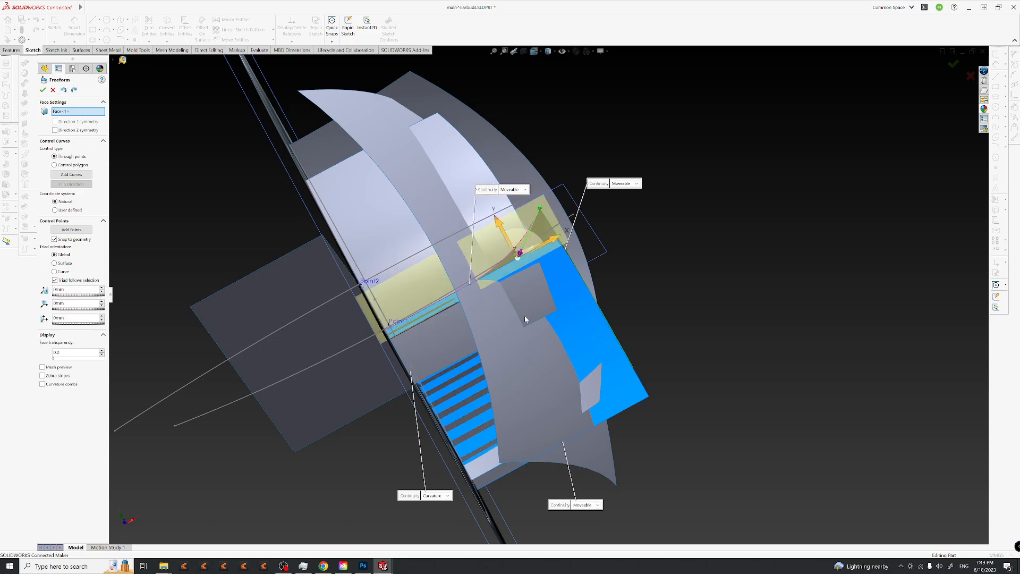
middle_drag(534, 309, 604, 351)
ctrl+middle_drag(651, 314, 650, 344)
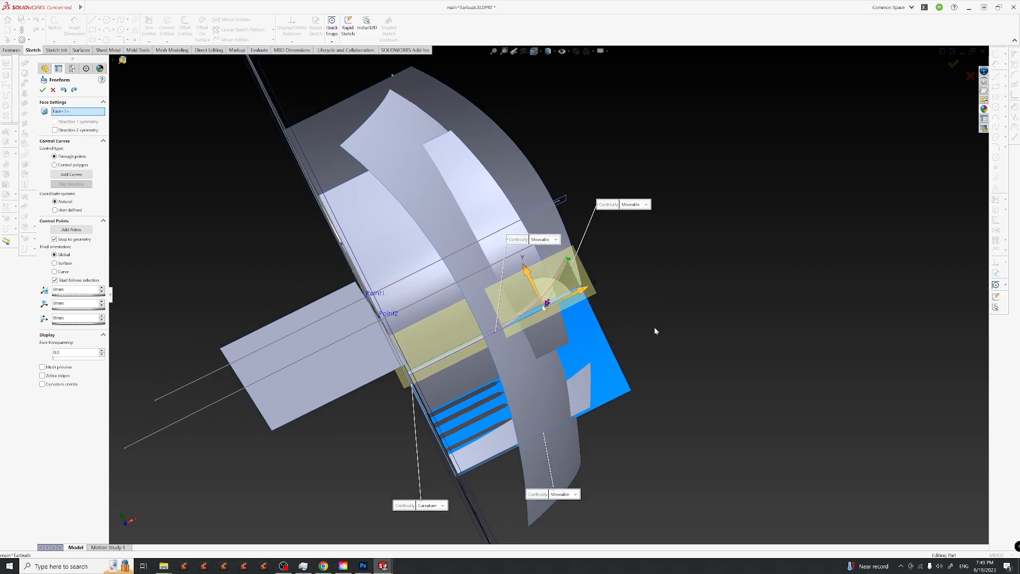
key(space)
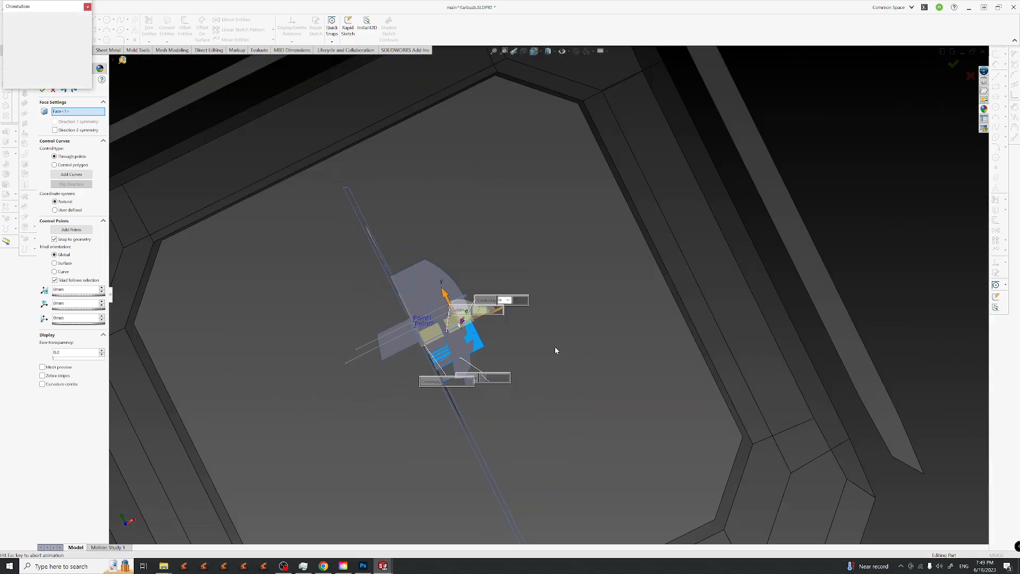
click(509, 365)
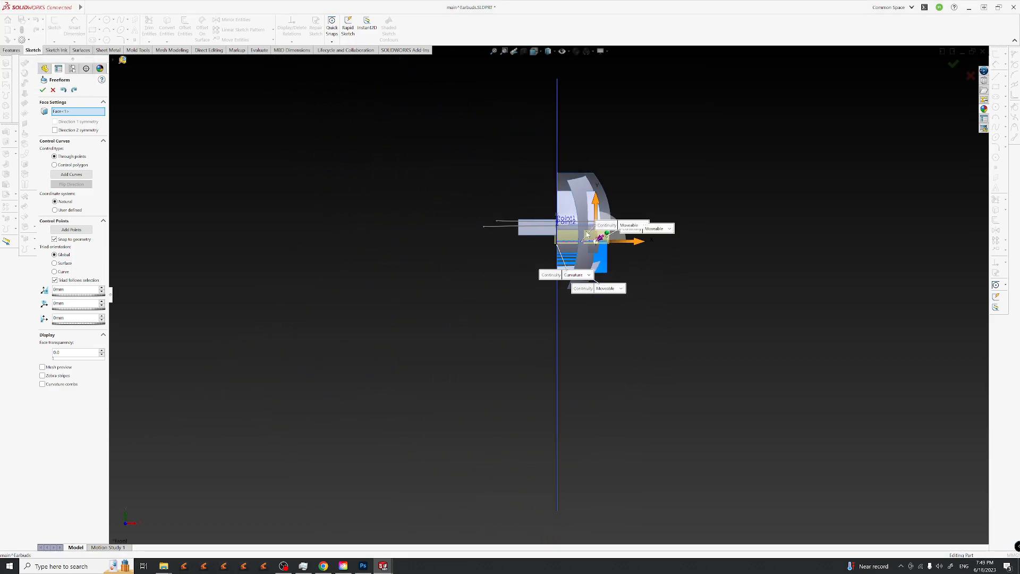
scroll(602, 246, down, 5)
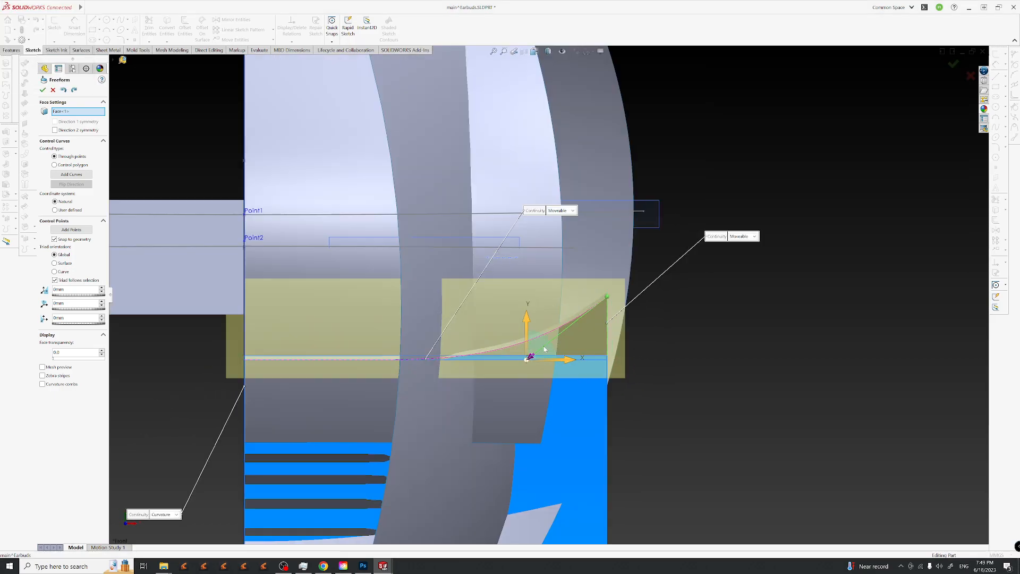
drag(546, 346, 534, 321)
Try to raise the outer end point of the freeform face's side edge nearest Point1 along Y.
middle_drag(605, 302, 529, 321)
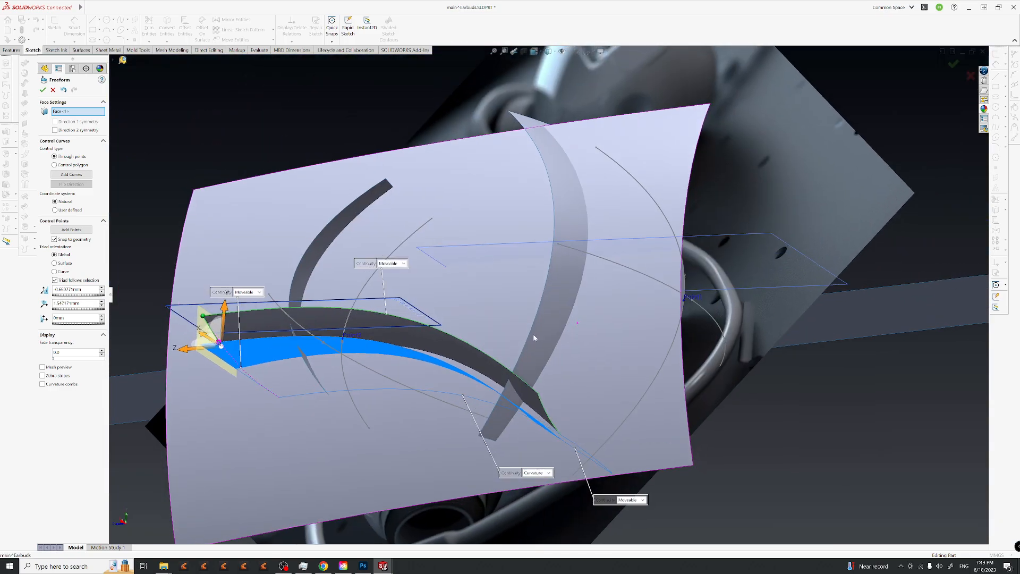
scroll(557, 424, down, 2)
click(547, 417)
middle_drag(548, 417, 530, 316)
click(526, 389)
drag(530, 315, 547, 293)
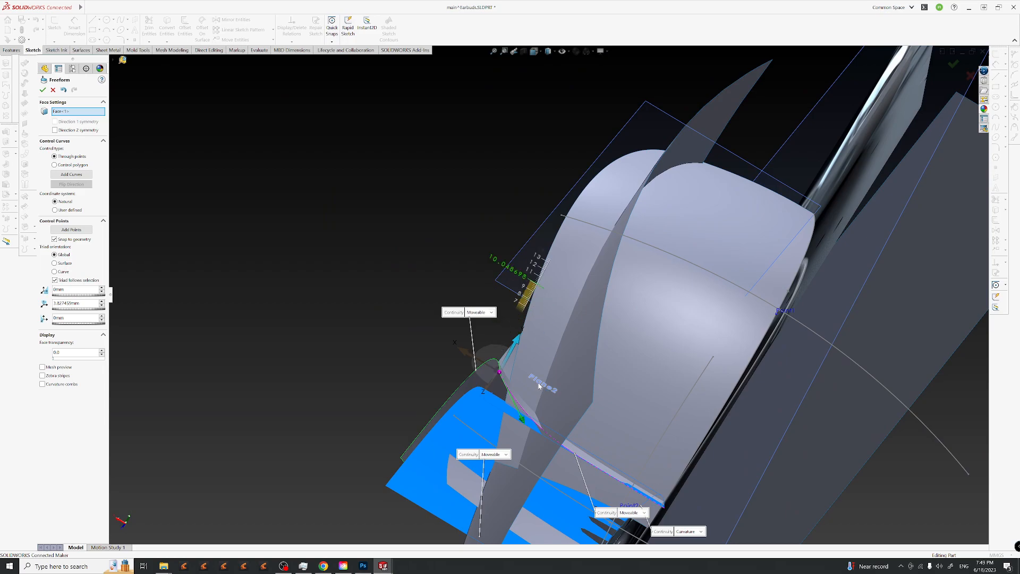
key(ctrl+z)
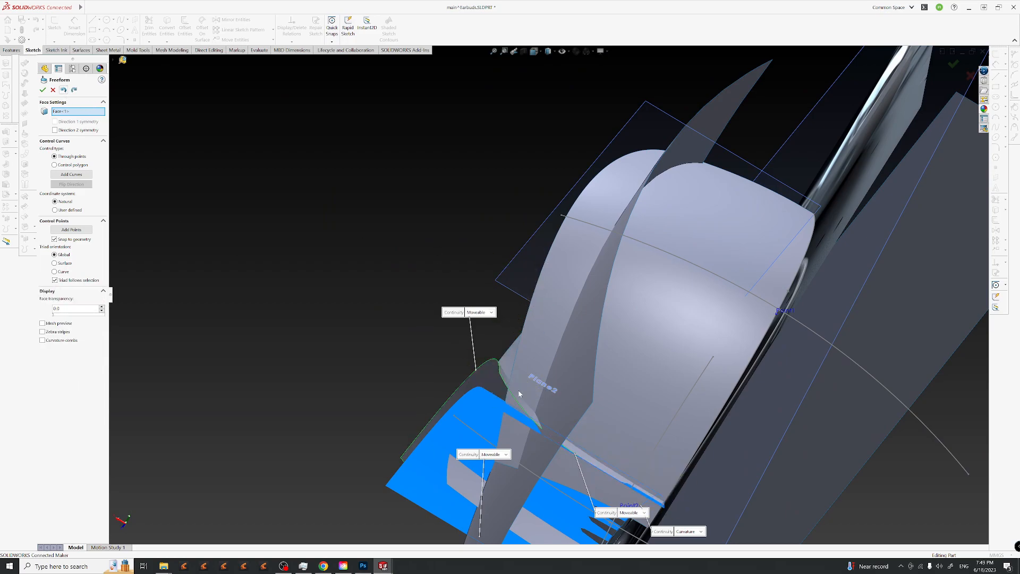
Raise the outer curved edge's corner nearest Point1 about 6.65 mm in Y and bow the adjoining side edge with its tangent handle.
click(508, 405)
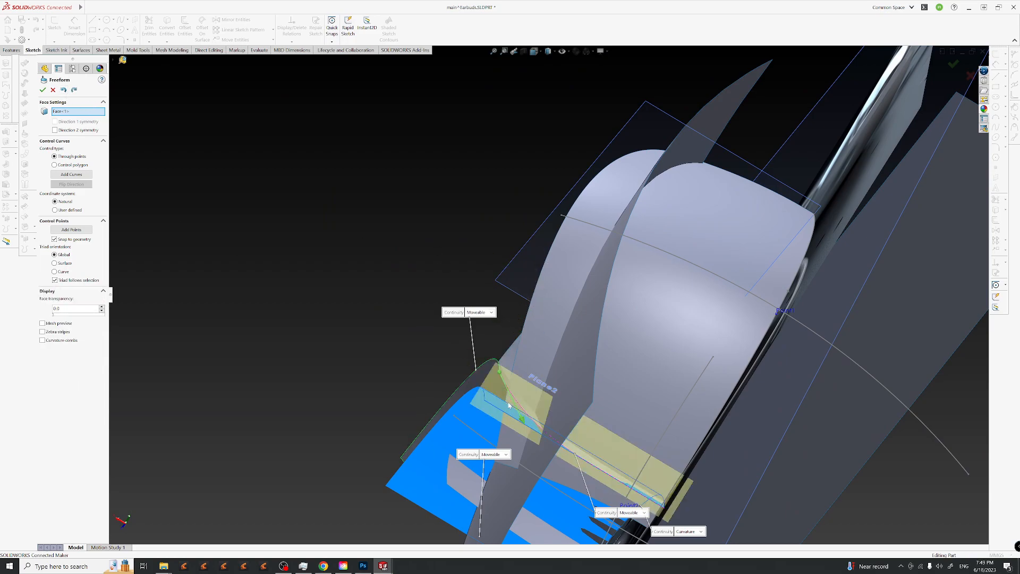
click(498, 366)
click(499, 372)
drag(516, 348, 528, 322)
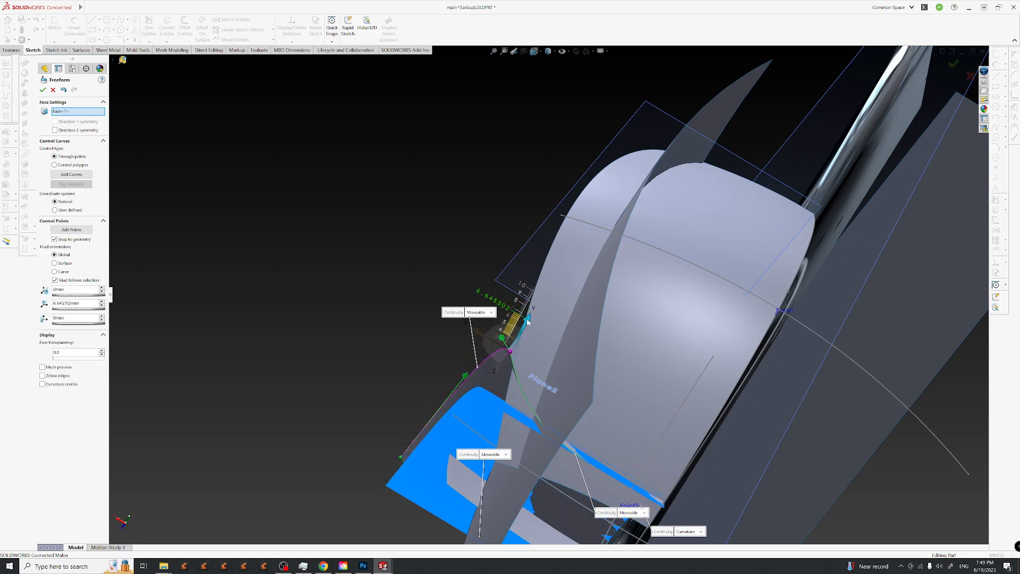
middle_drag(552, 449, 538, 434)
click(529, 428)
drag(528, 412, 549, 391)
Compare the freeform face with the earbud reference photo in Photoshop and accept the Freeform feature in SOLIDWORKS.
middle_drag(551, 421, 732, 469)
scroll(551, 375, up, 3)
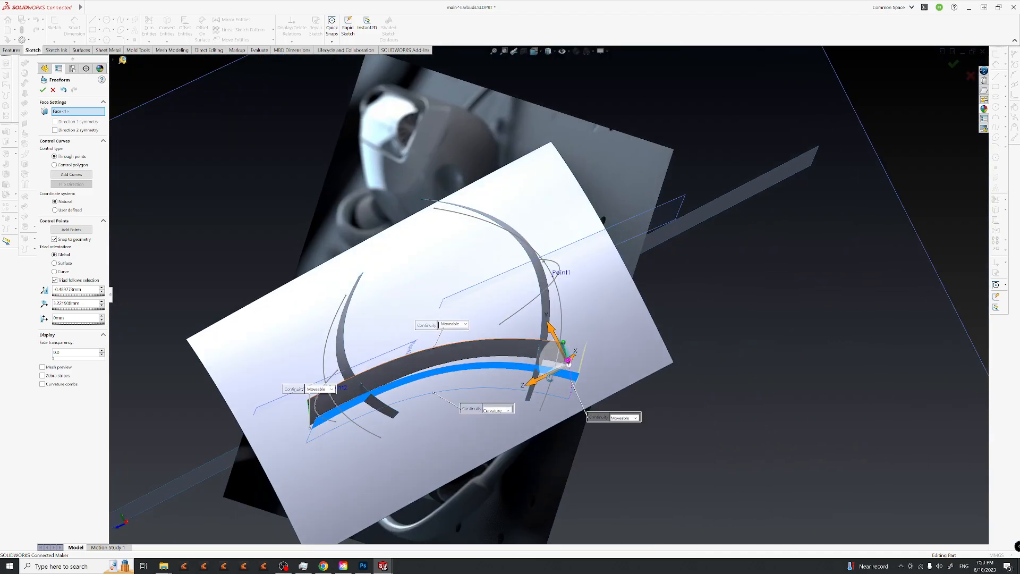
click(366, 568)
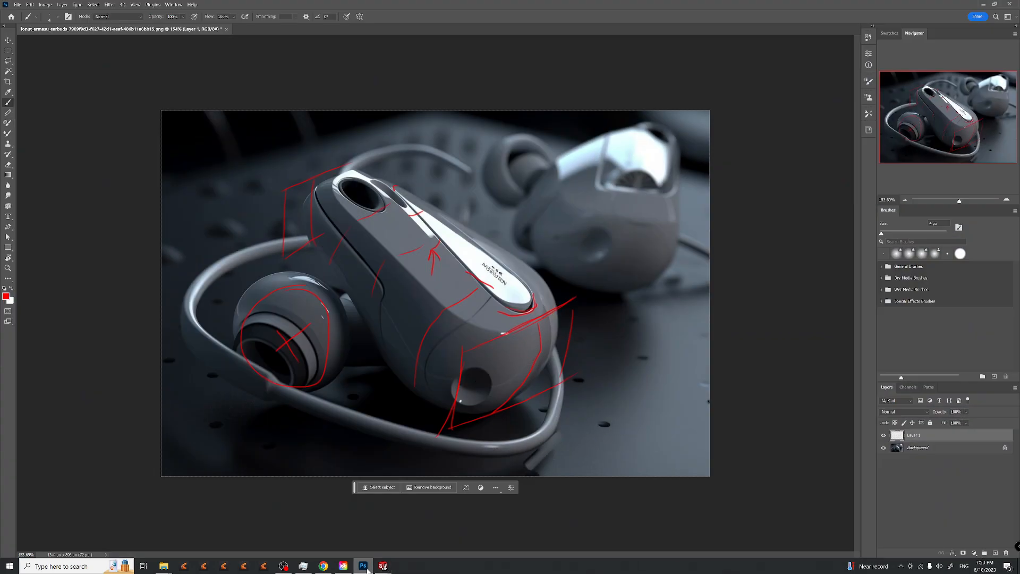
click(383, 566)
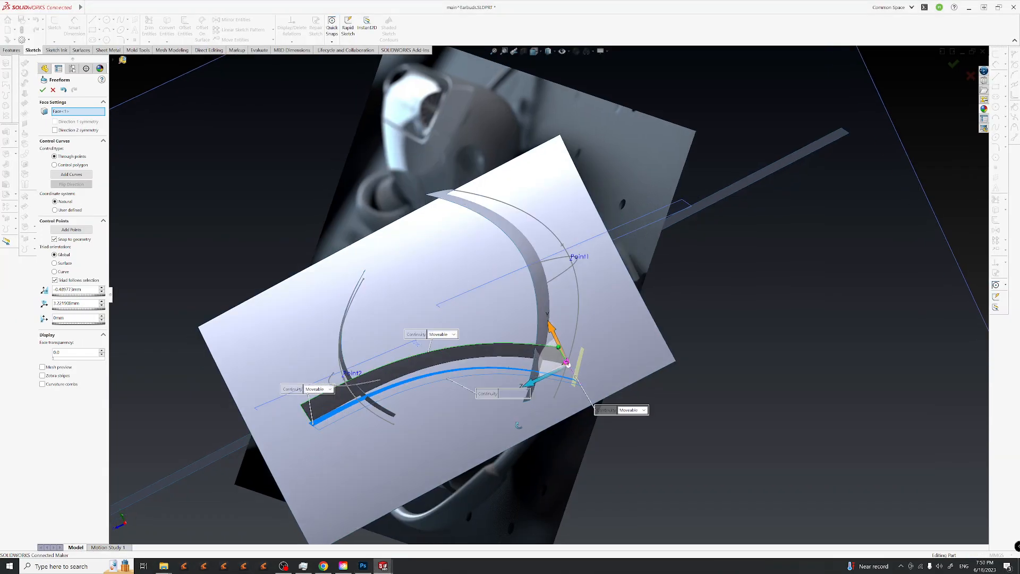
middle_drag(496, 388, 643, 402)
click(952, 66)
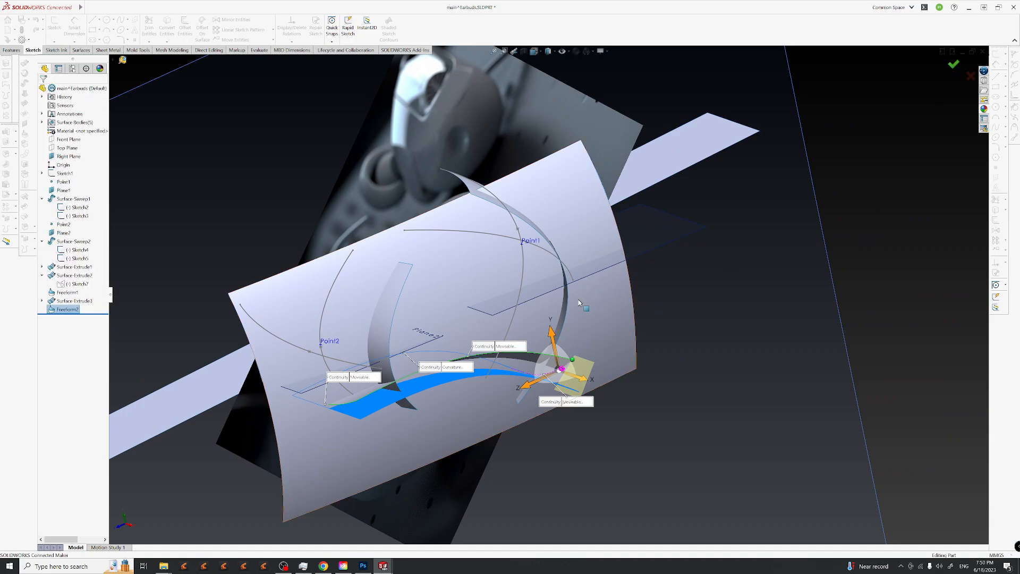
Hide Sketch1 with its reference picture.
middle_drag(524, 416, 449, 250)
middle_drag(460, 215, 500, 160)
middle_drag(505, 312, 440, 343)
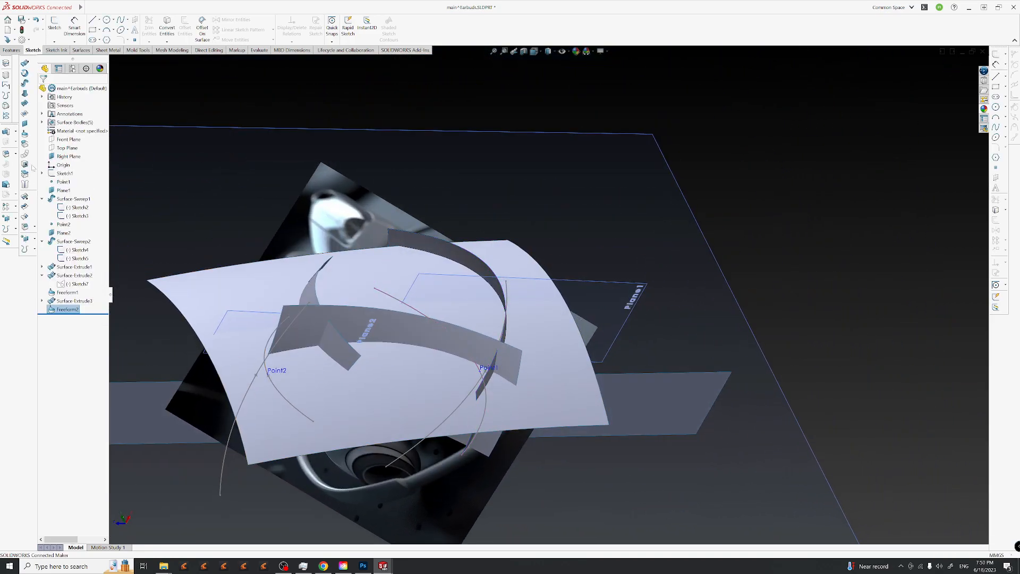
click(63, 174)
click(83, 165)
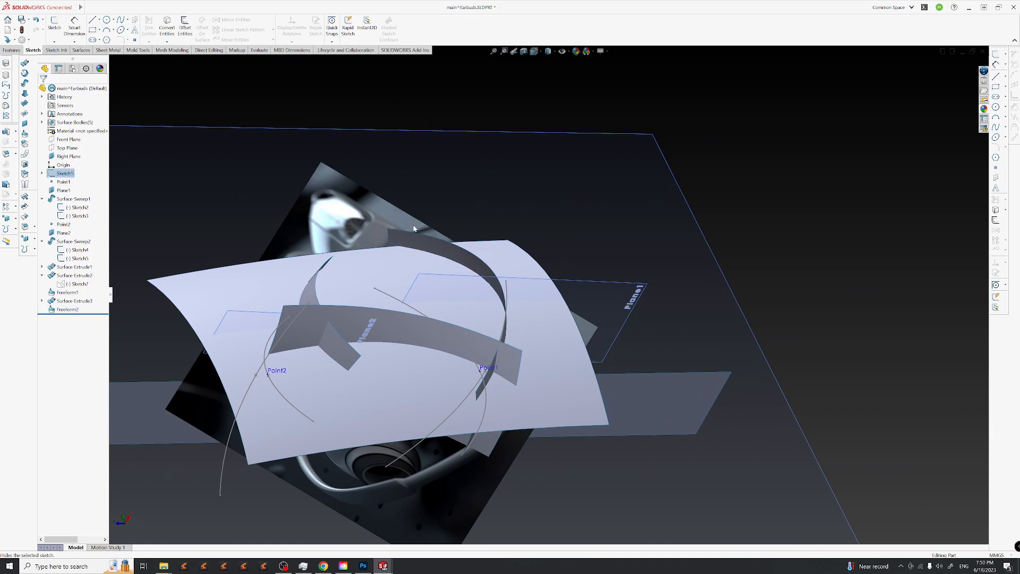
Start a Fillet of the face fillet type and check the earbud reference photo in Photoshop.
mouse_move(589, 376)
middle_down()
mouse_move(510, 367)
mouse_move(483, 381)
mouse_move(588, 392)
mouse_move(635, 484)
mouse_move(565, 412)
mouse_move(615, 464)
mouse_move(502, 422)
mouse_move(481, 428)
mouse_move(429, 260)
mouse_move(519, 432)
mouse_move(757, 292)
mouse_move(609, 412)
mouse_move(588, 326)
mouse_move(528, 317)
mouse_move(547, 322)
mouse_move(551, 220)
mouse_move(629, 267)
mouse_move(646, 241)
mouse_move(628, 226)
mouse_move(638, 269)
mouse_move(658, 271)
mouse_move(570, 195)
mouse_move(640, 230)
mouse_move(572, 267)
mouse_move(612, 340)
mouse_move(553, 372)
mouse_move(665, 234)
mouse_move(596, 348)
middle_up()
middle_drag(673, 335, 656, 257)
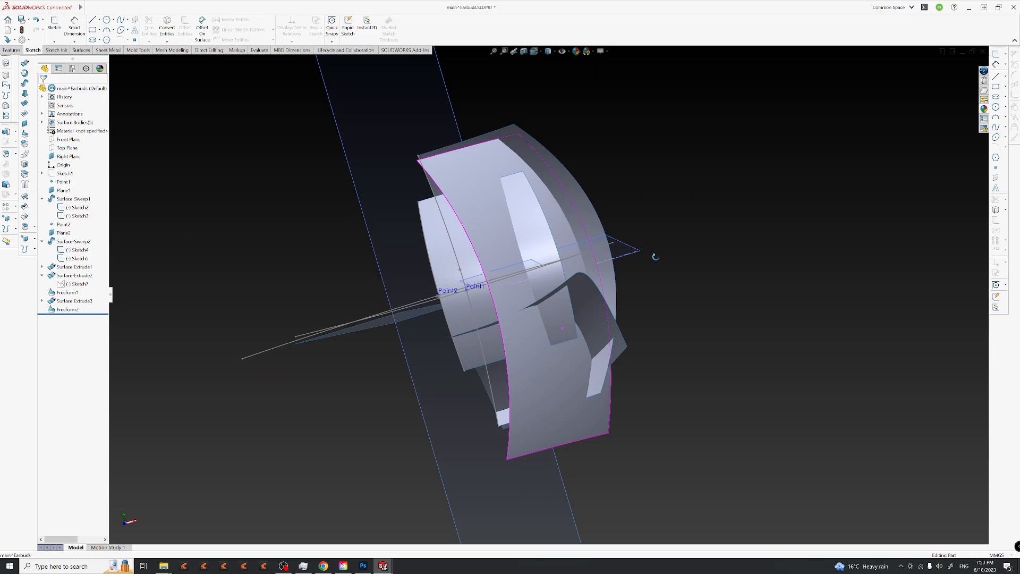
middle_drag(618, 335, 533, 399)
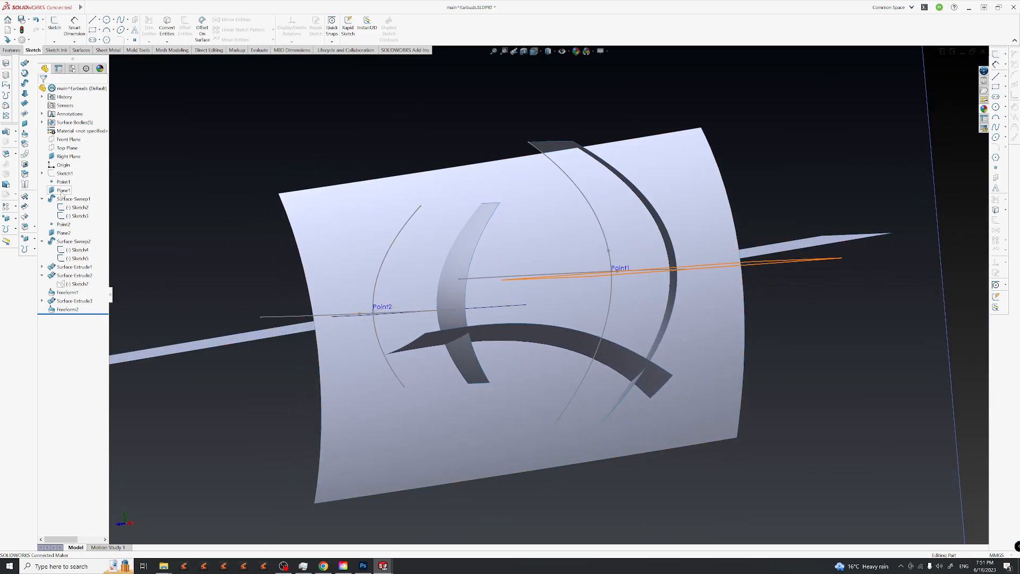
click(35, 228)
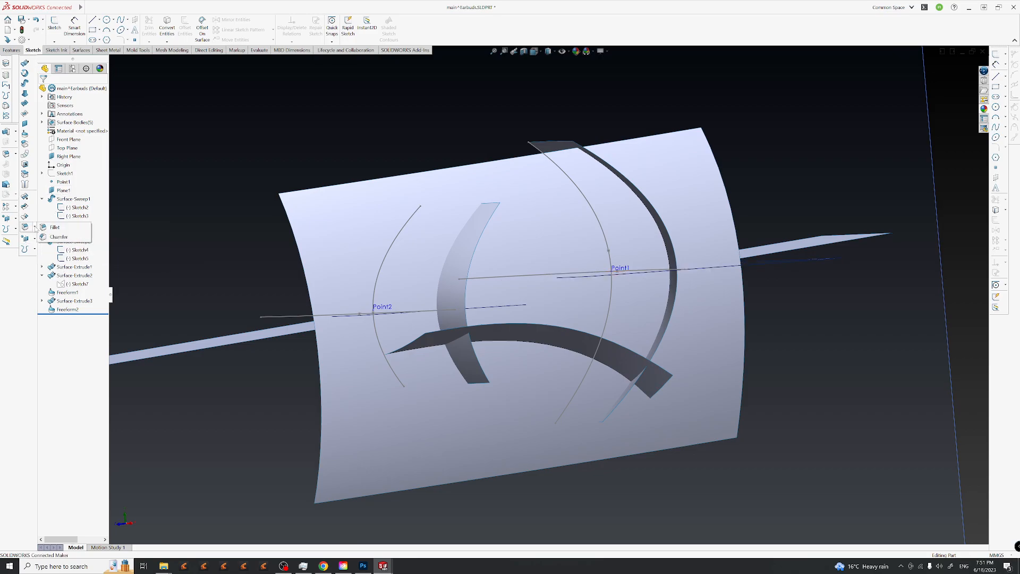
click(26, 229)
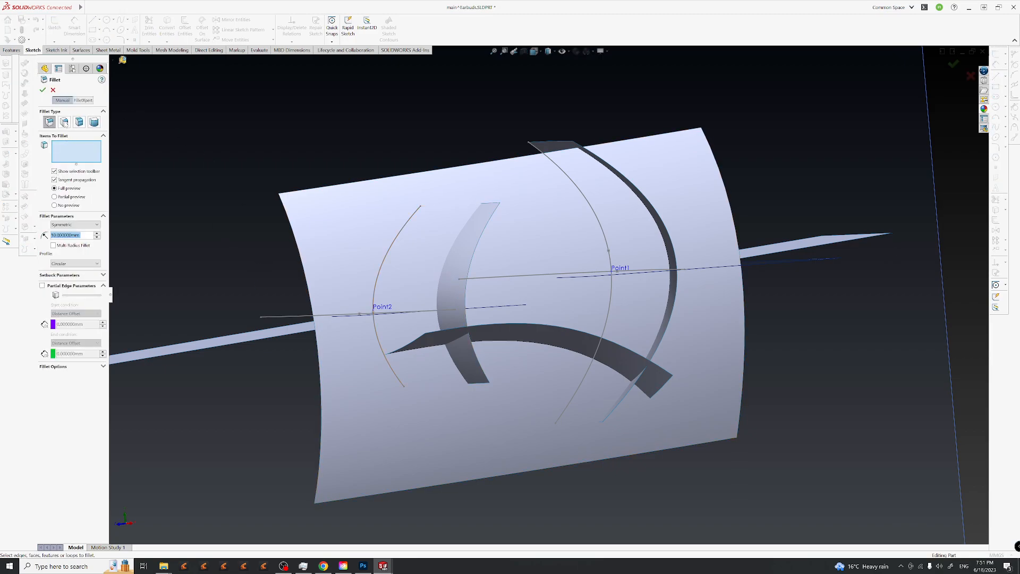
click(81, 122)
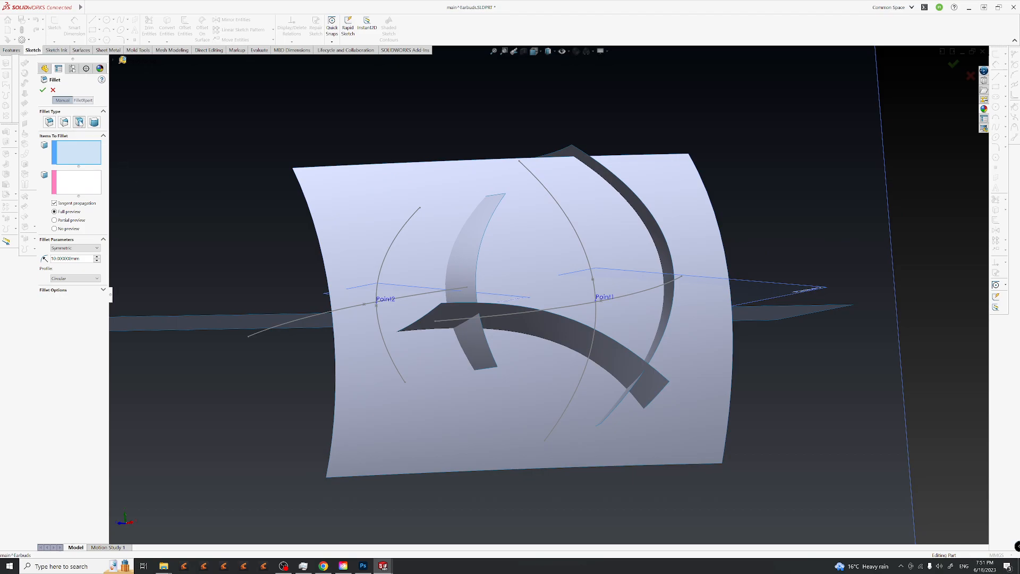
middle_drag(405, 296, 531, 297)
click(362, 567)
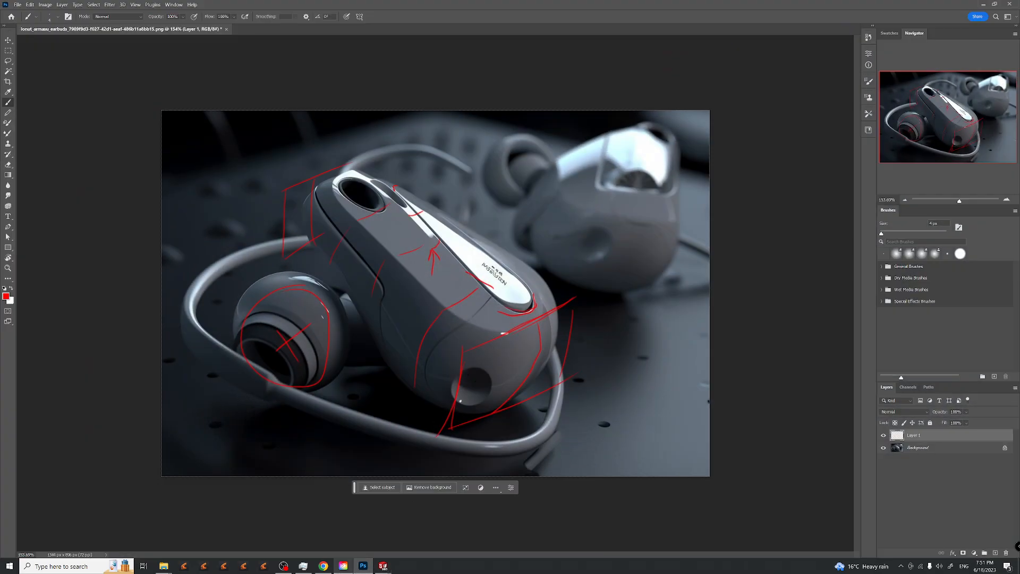
click(382, 566)
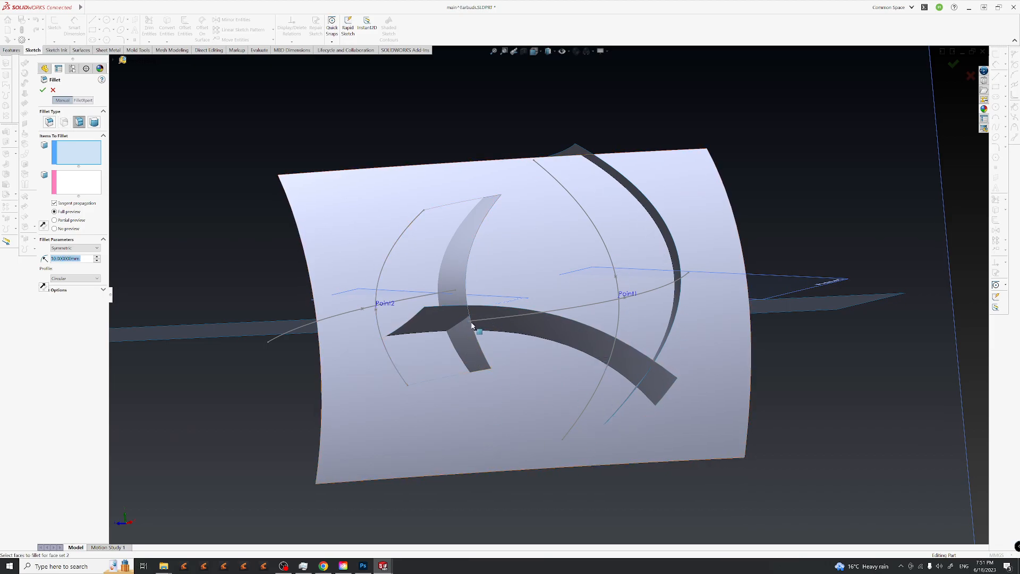
Assign the curved surface near Point2 to the fillet's first face set and the crossing freeform face to its second.
click(472, 338)
middle_drag(531, 319, 465, 263)
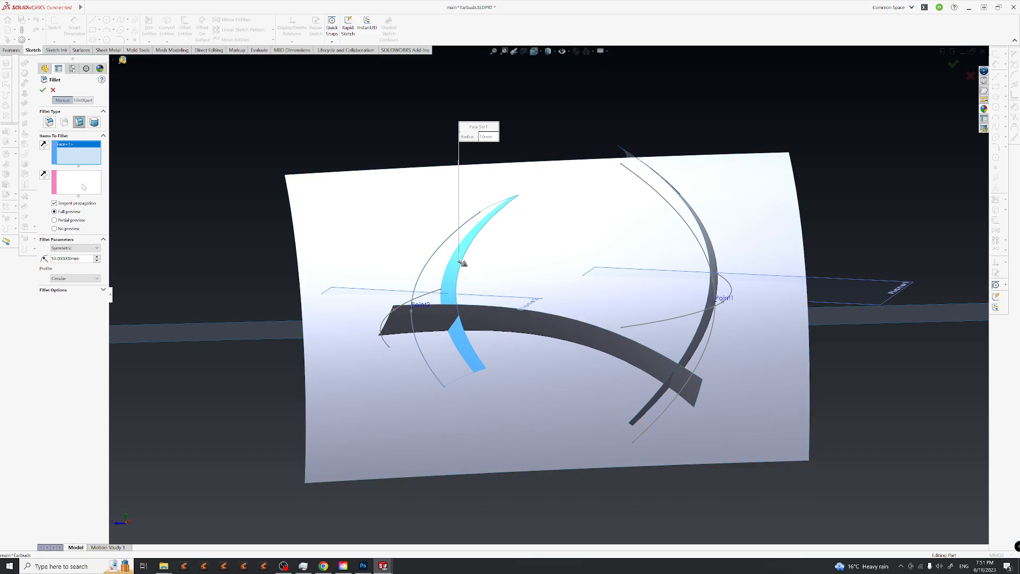
click(92, 190)
click(510, 341)
Set the face fillet's profile to Curvature Continuous.
middle_drag(554, 287, 465, 322)
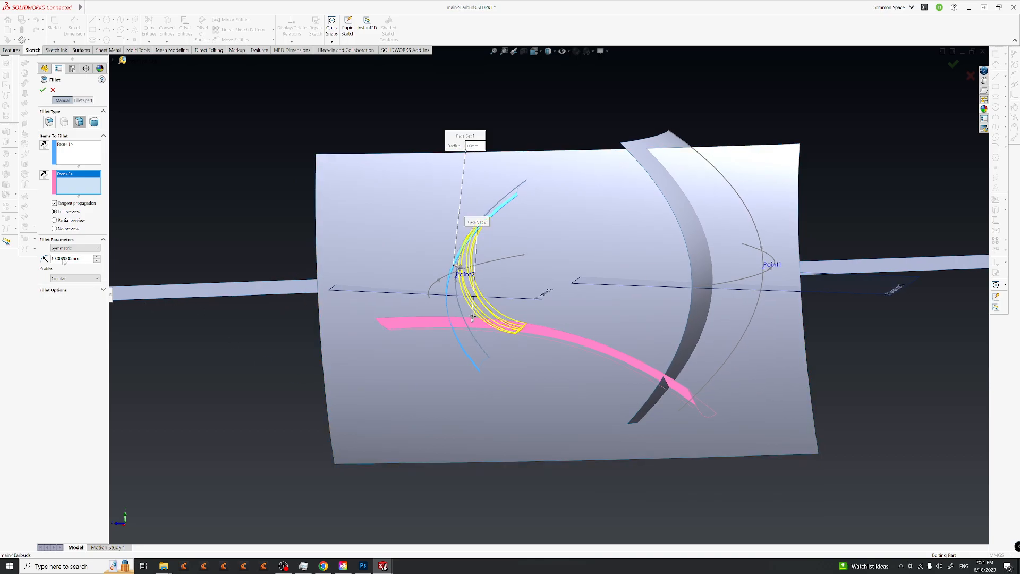
click(80, 279)
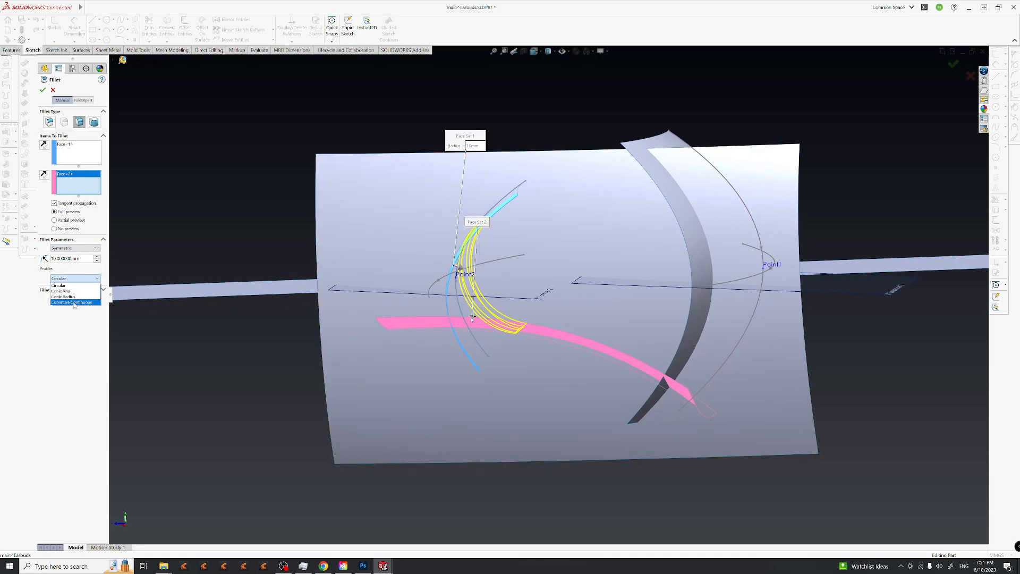
click(75, 303)
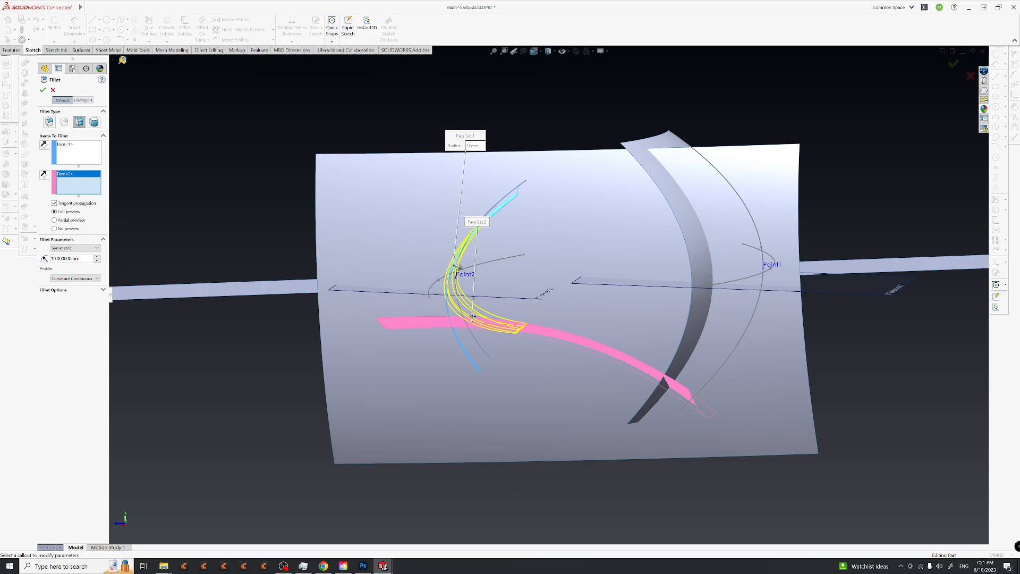
middle_drag(458, 276, 455, 296)
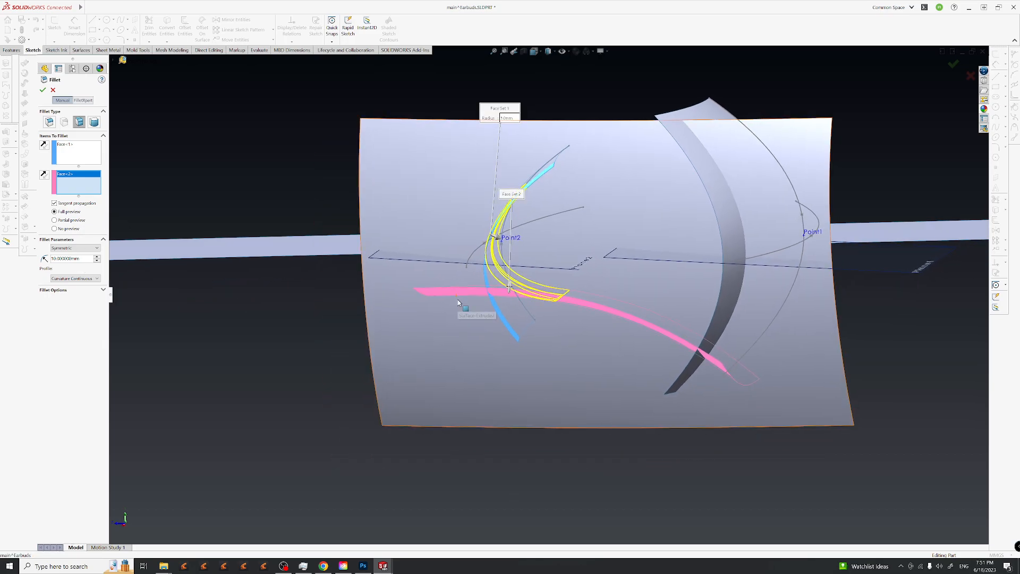
Set the face fillet's radius to 3 mm and check the earbud reference photo in Photoshop.
drag(82, 259, 1, 260)
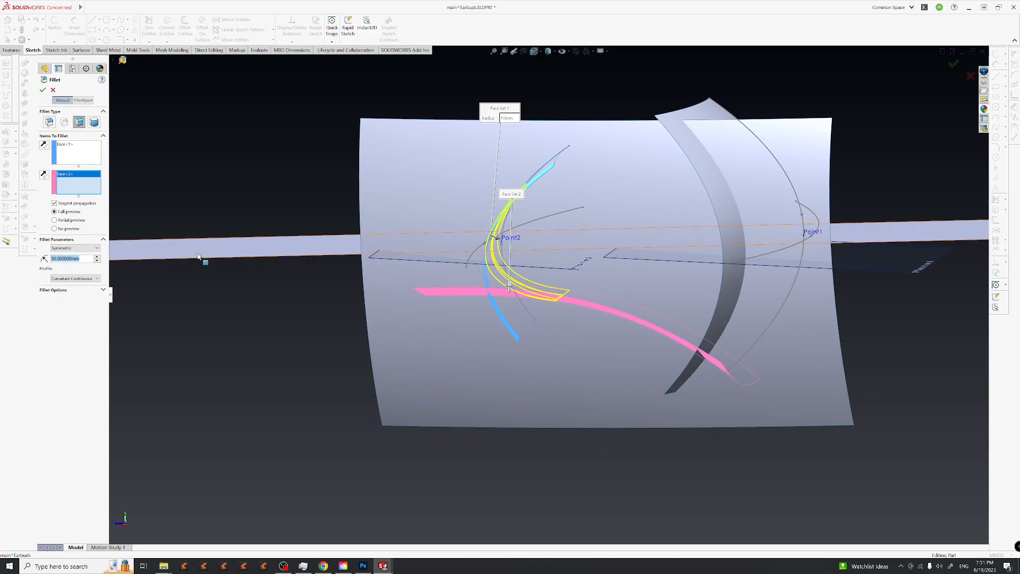
text(3)
middle_drag(586, 291, 586, 279)
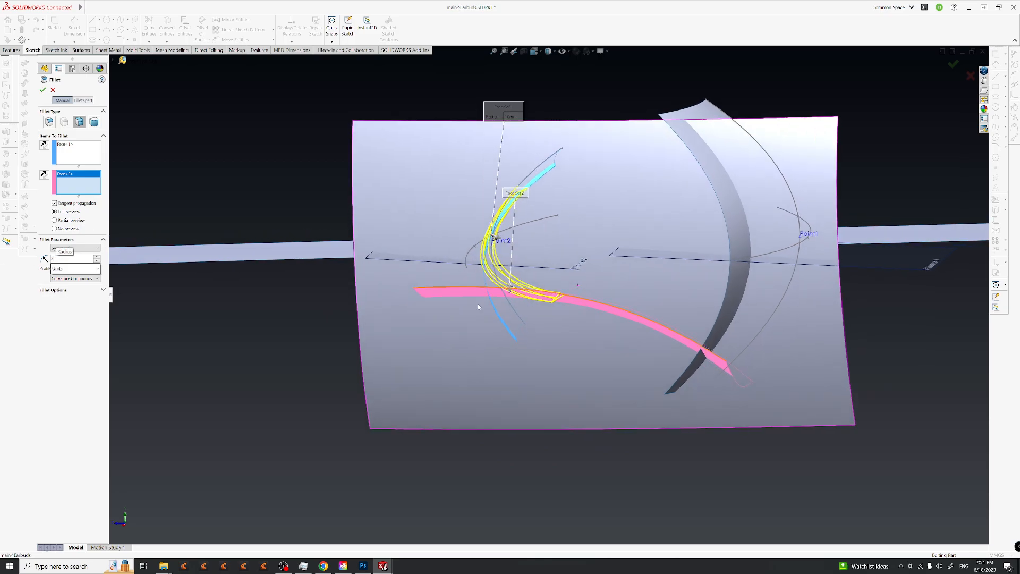
mouse_move(72, 272)
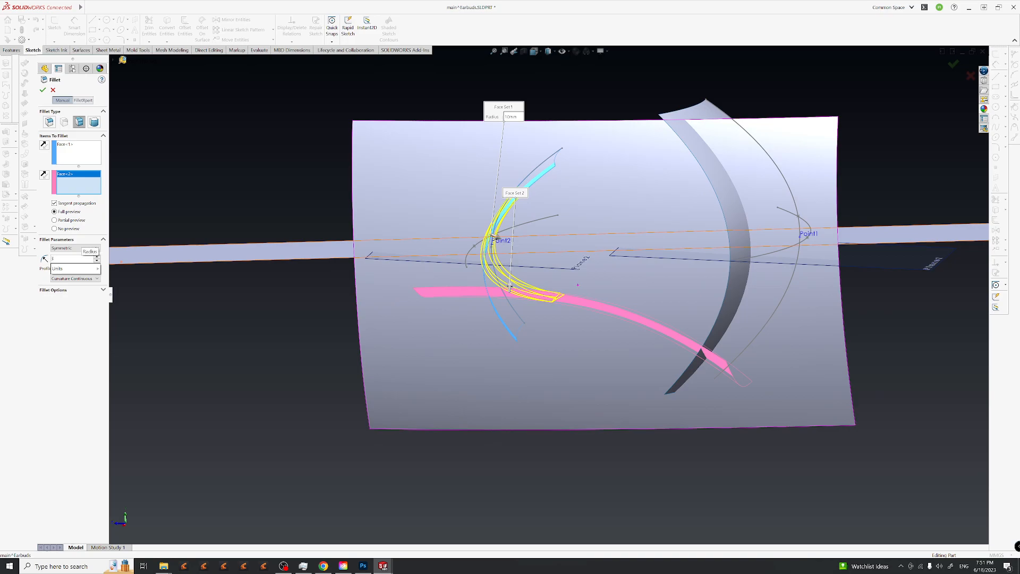
text(mm)
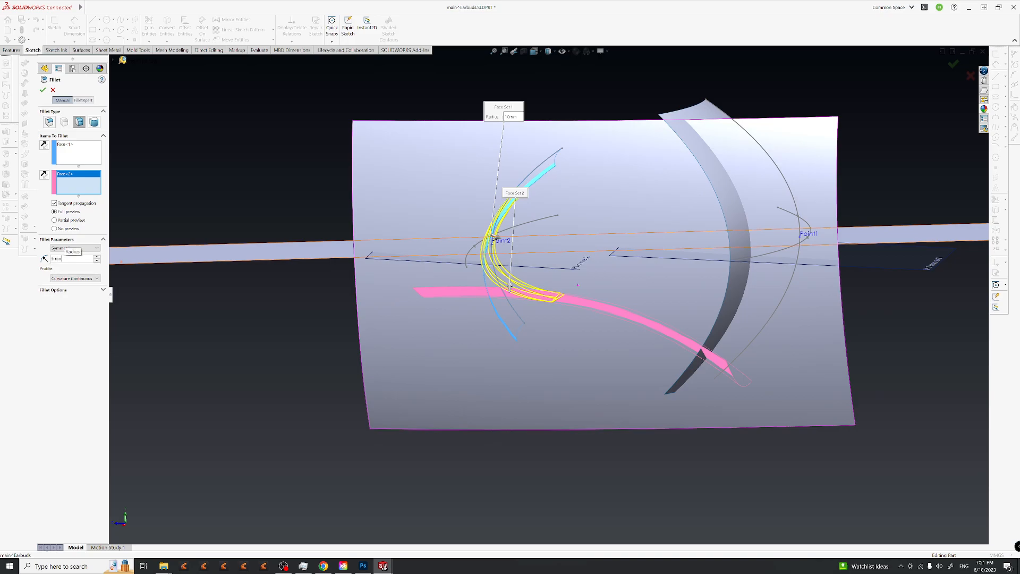
key(Return)
mouse_move(507, 299)
middle_down()
mouse_move(513, 290)
mouse_move(504, 303)
middle_up()
click(365, 564)
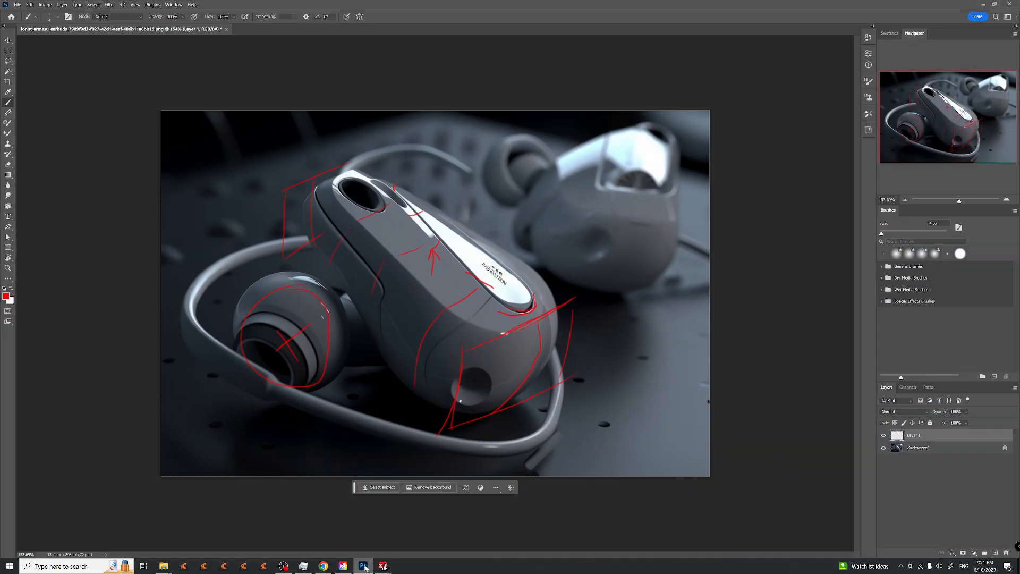
click(383, 566)
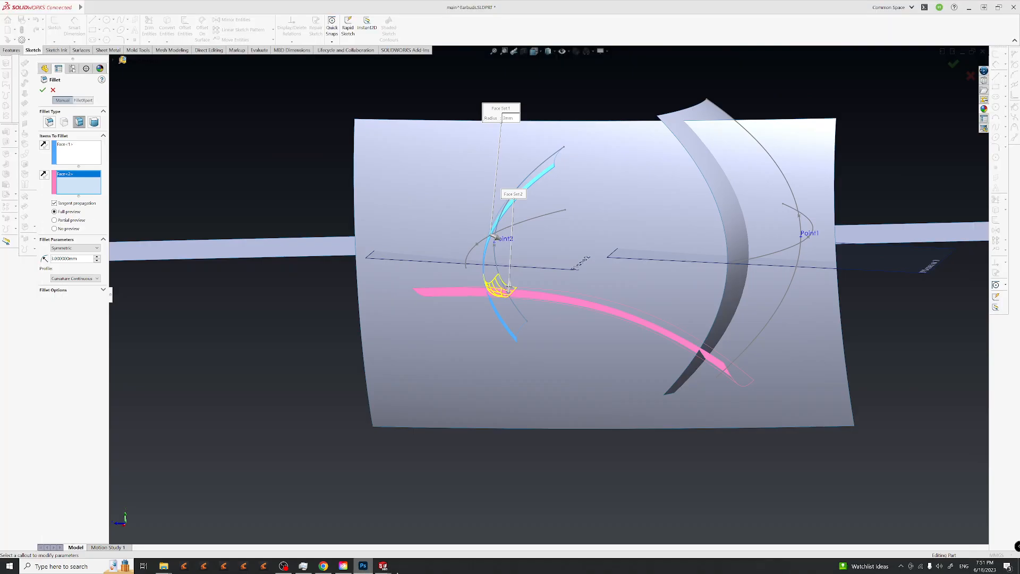
Apply the curvature-continuous face fillet between the curved surface near Point2 and the crossing freeform face.
click(953, 69)
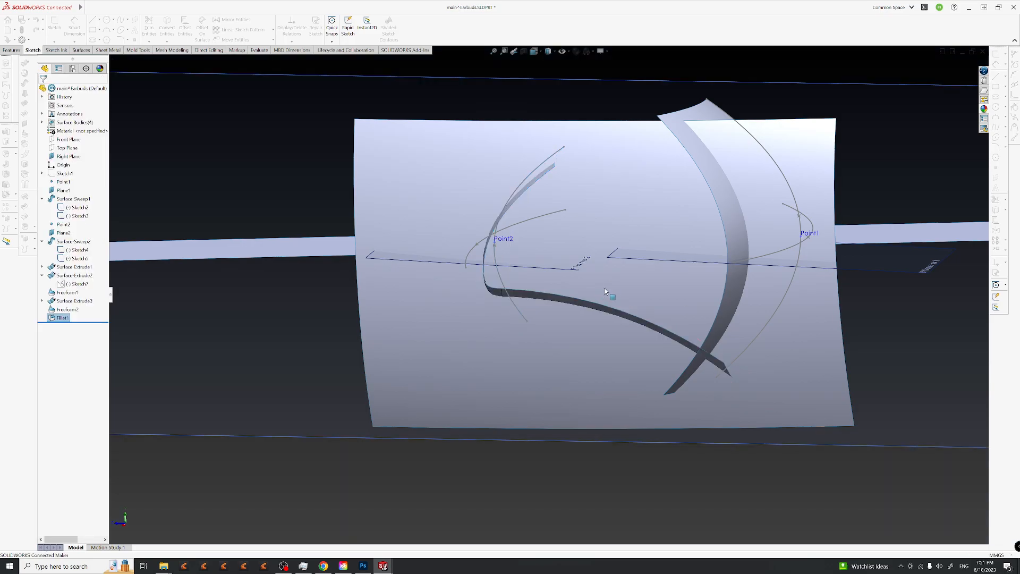
middle_drag(569, 336, 680, 287)
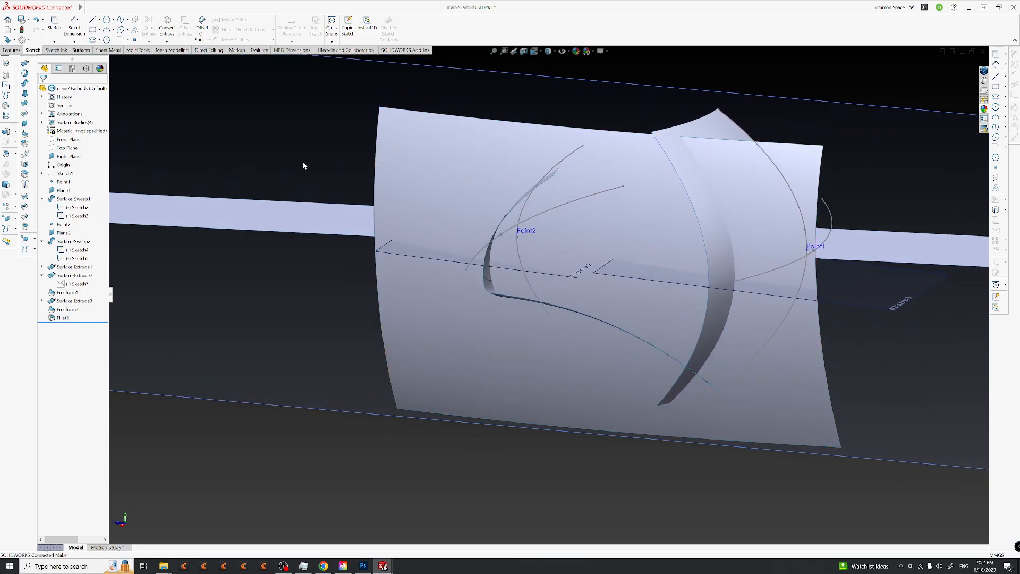
key(f)
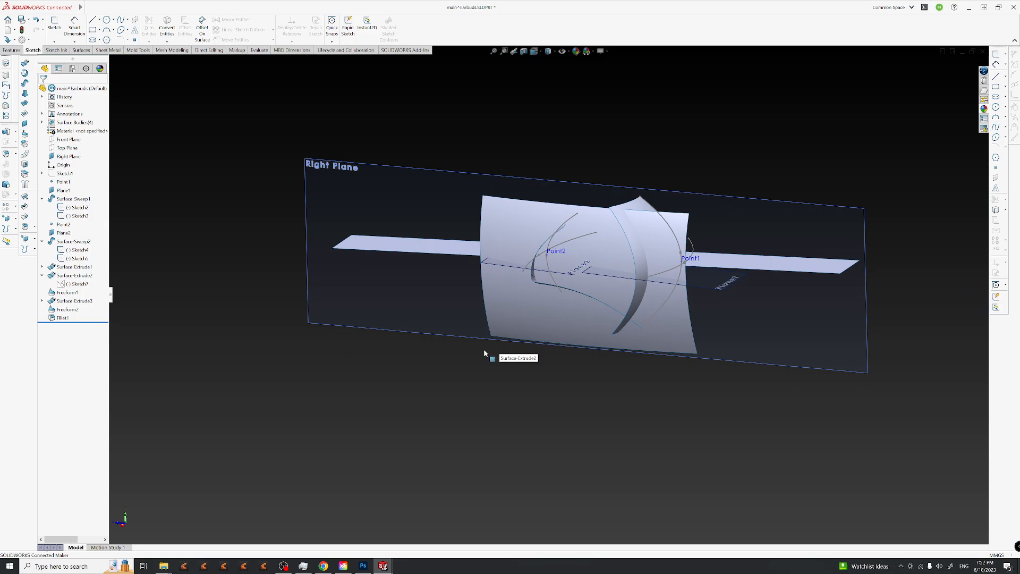
middle_drag(584, 322, 586, 340)
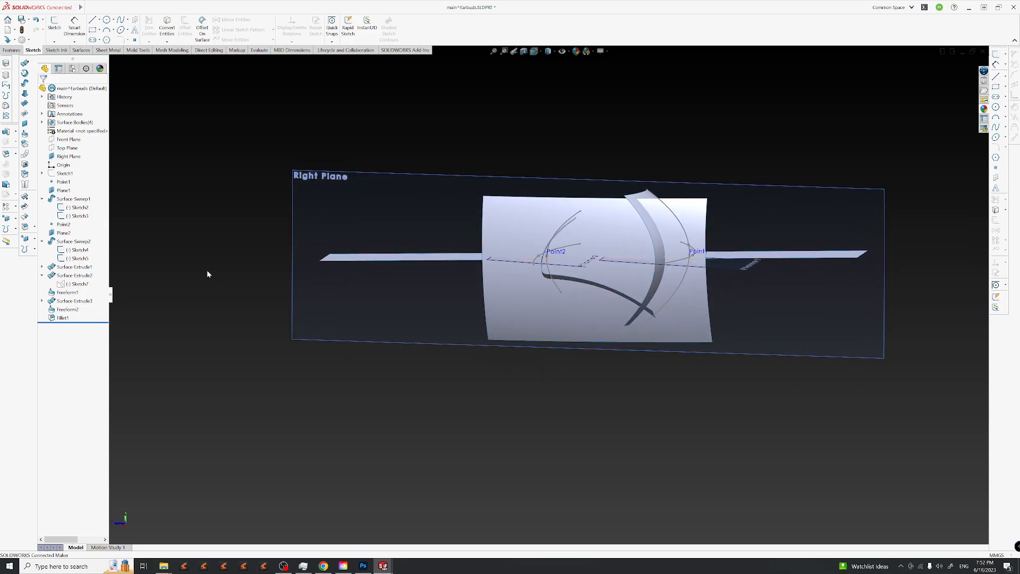
Edit the sketch of the long flat surface Surface-Extrude1 and add a Fix relation to its line.
click(356, 263)
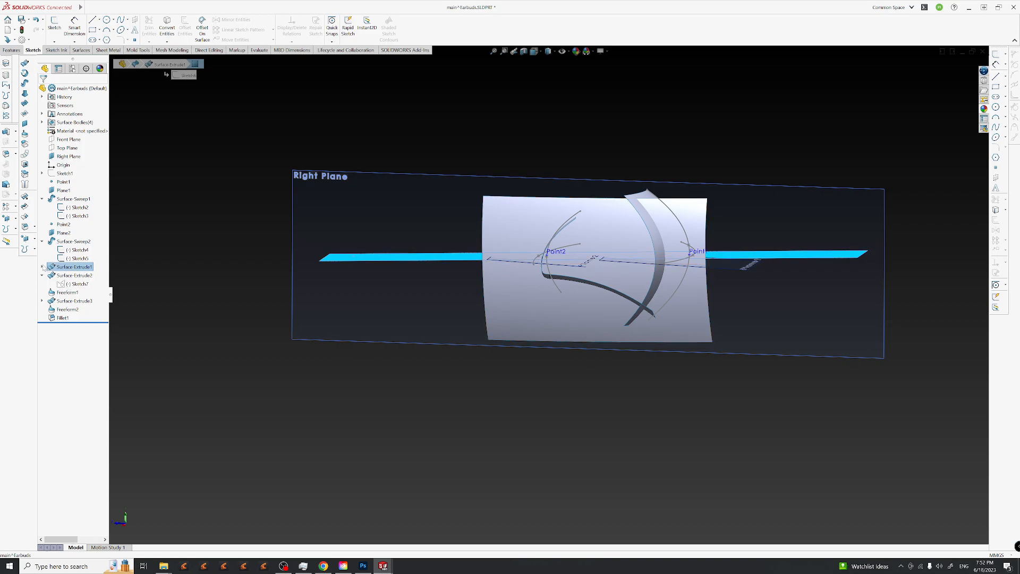
click(42, 267)
click(80, 276)
click(81, 256)
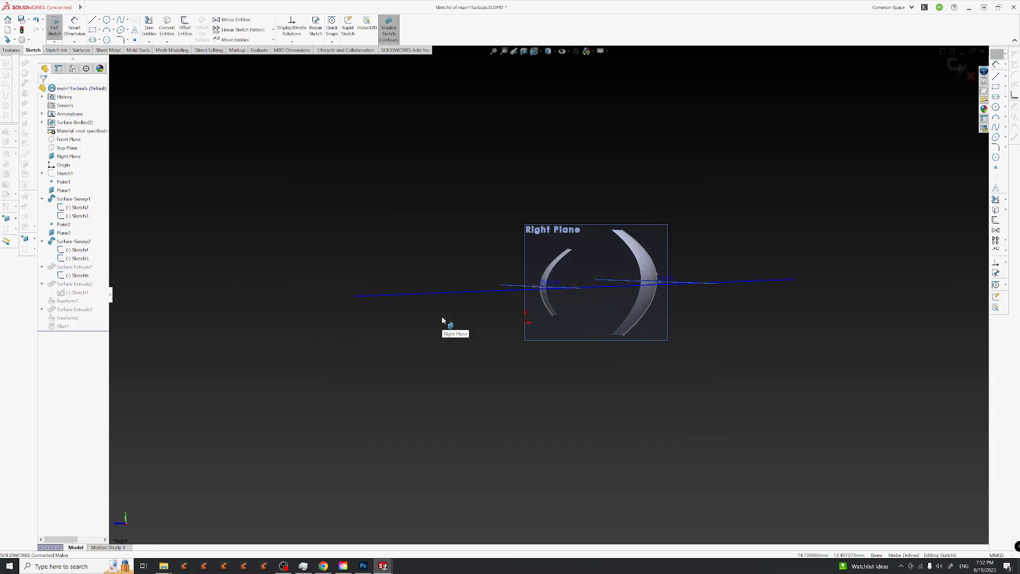
click(476, 293)
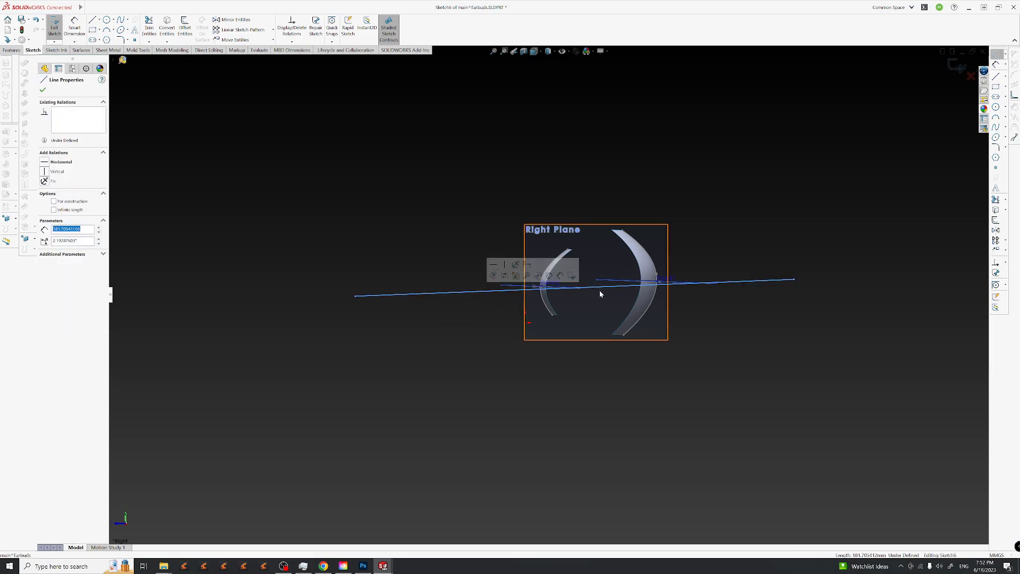
click(515, 264)
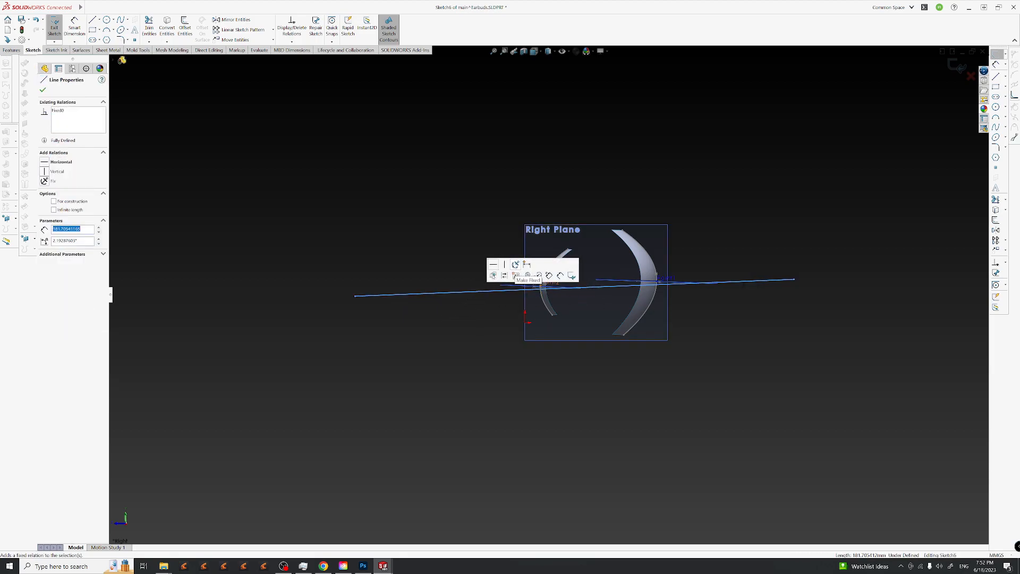
click(500, 360)
Shorten the fixed line from both ends to just beyond the two curved surfaces and finish the sketch.
drag(355, 297, 501, 299)
mouse_move(794, 279)
mouse_down()
mouse_move(688, 291)
mouse_move(674, 283)
mouse_up()
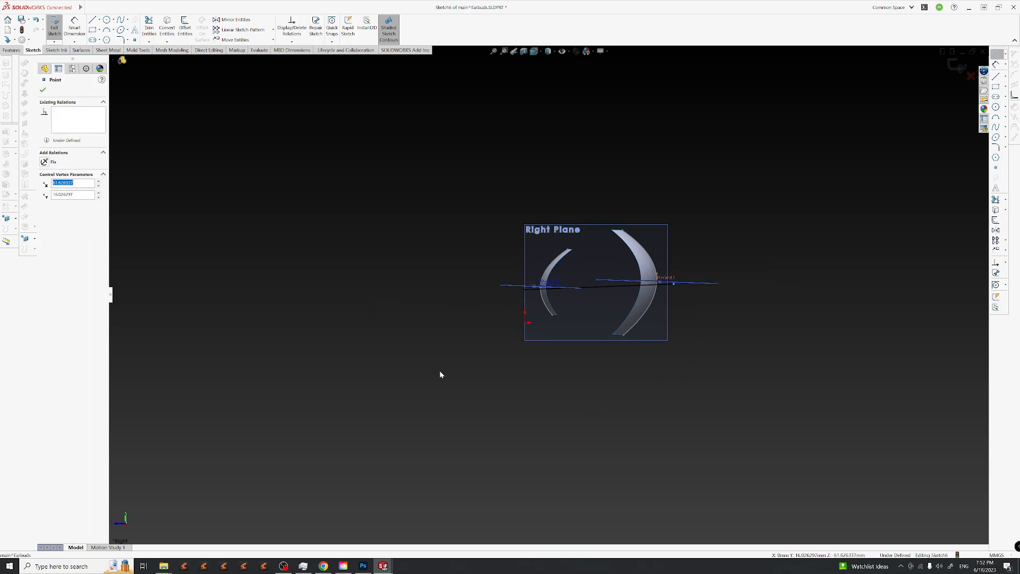
click(584, 301)
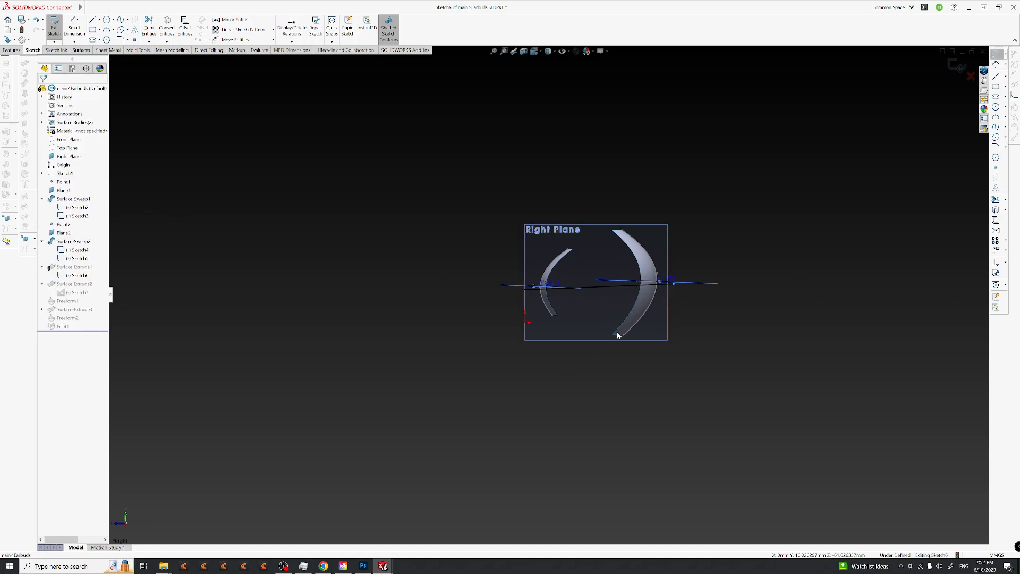
middle_drag(630, 273, 609, 363)
click(957, 66)
Start another face fillet with the curved surface near Point1 as first face set and the crossing freeform face as second.
mouse_move(600, 403)
middle_down()
mouse_move(611, 278)
mouse_move(615, 287)
middle_up()
scroll(639, 355, down, 2)
middle_drag(639, 356, 615, 268)
scroll(639, 301, down, 2)
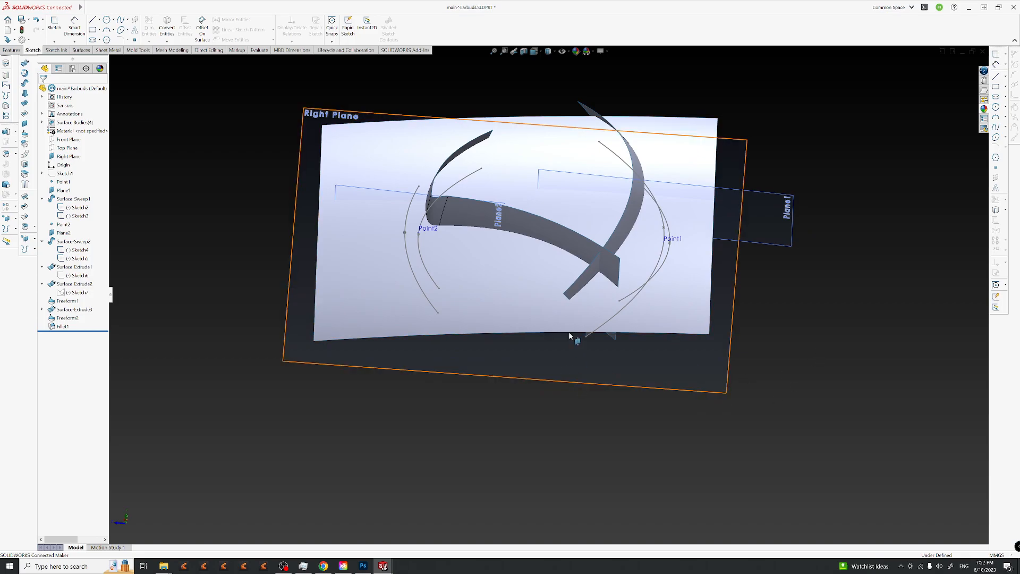
middle_drag(606, 289, 594, 270)
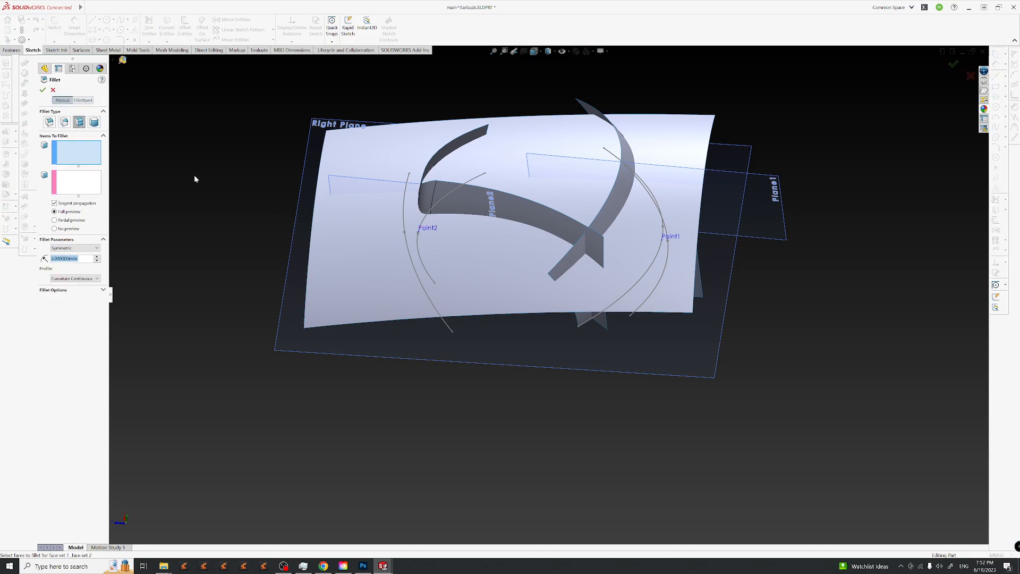
click(570, 264)
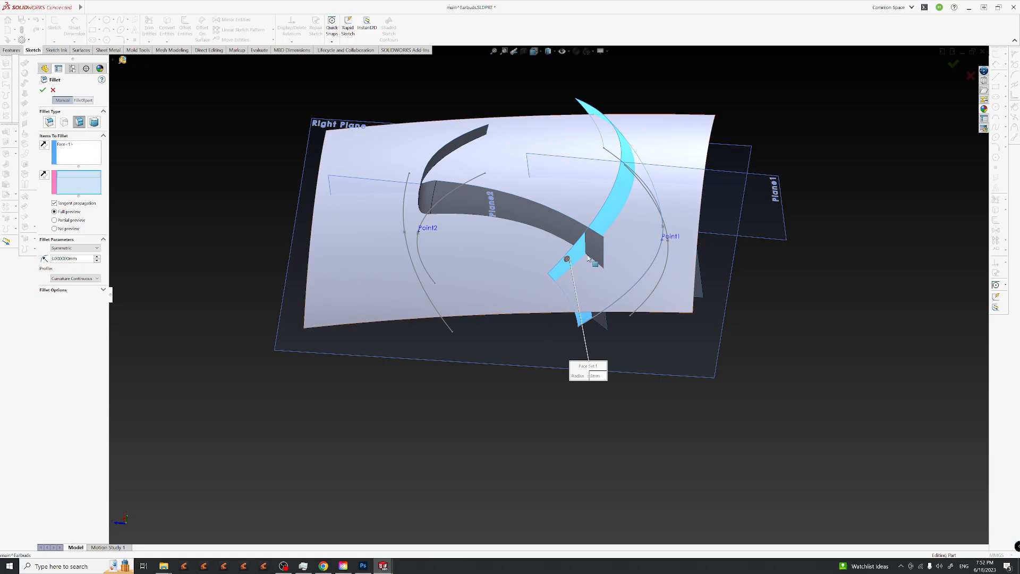
click(599, 258)
middle_drag(599, 259, 579, 351)
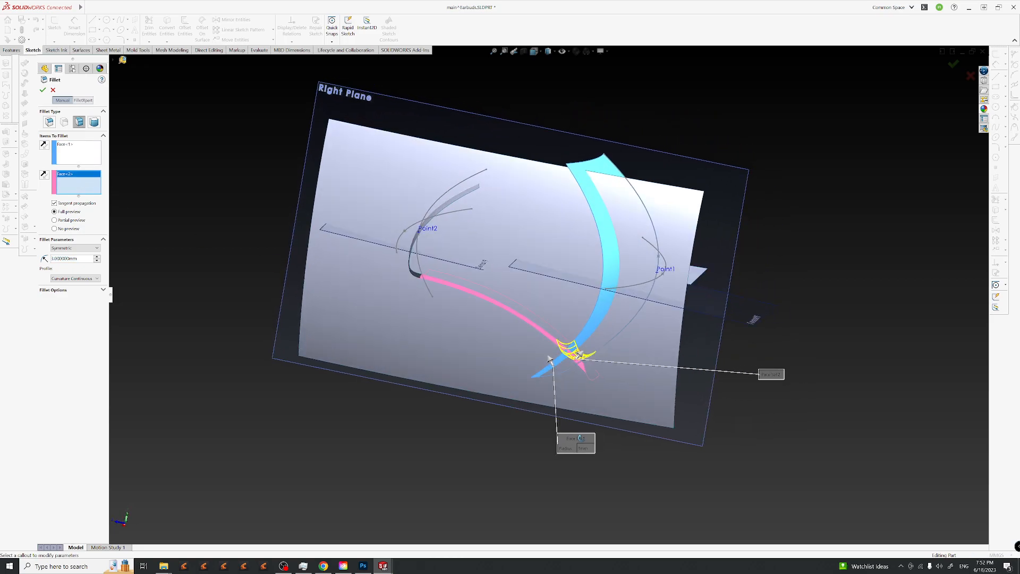
Check the earbud reference photo in Photoshop and set the face fillet's radius to 6 mm in SolidWorks.
click(364, 566)
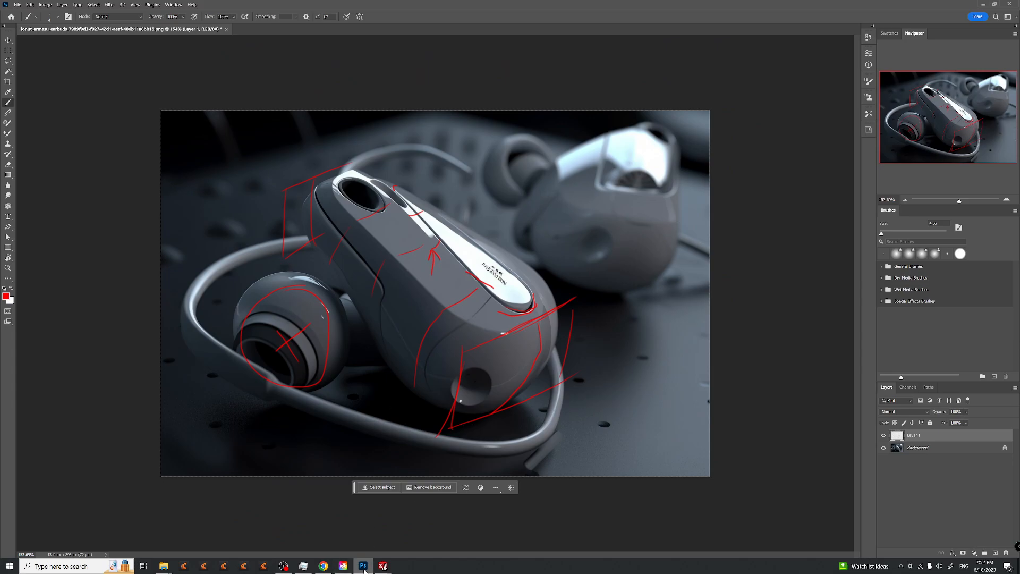
click(382, 566)
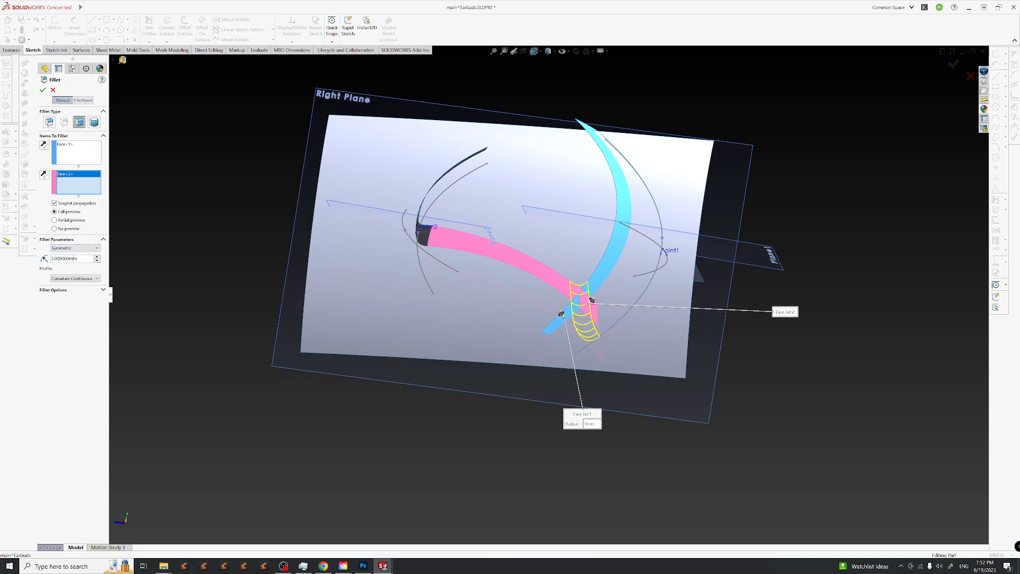
double_click(64, 258)
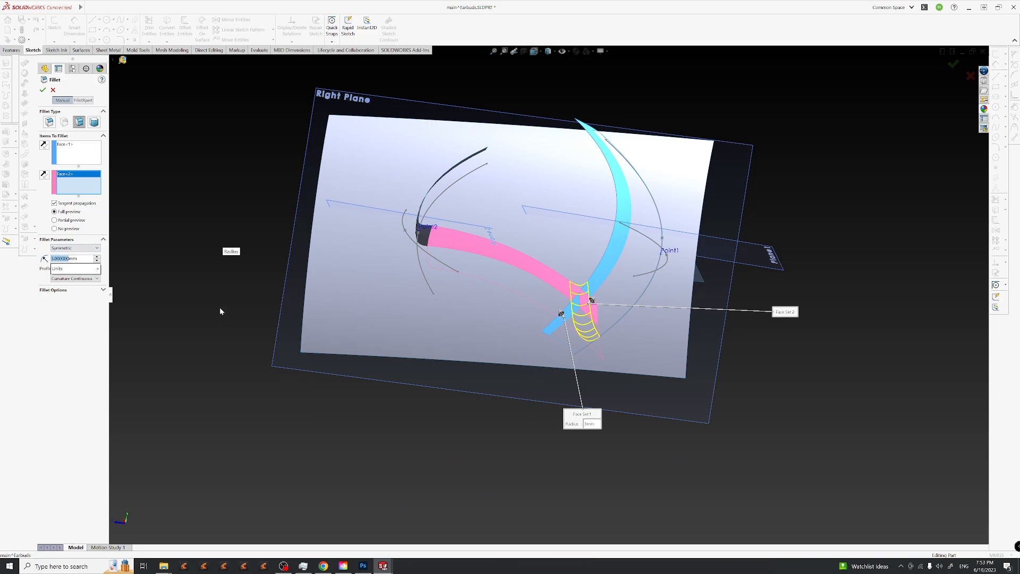
text(6)
key(Return)
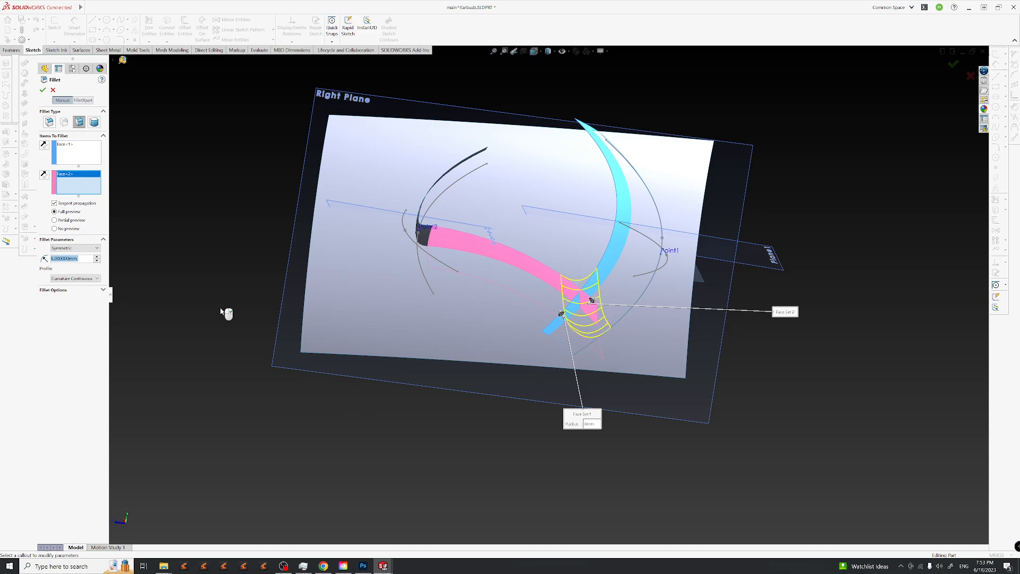
Set the face fillet's radius to 8 mm and apply the fillet.
middle_drag(574, 310, 570, 361)
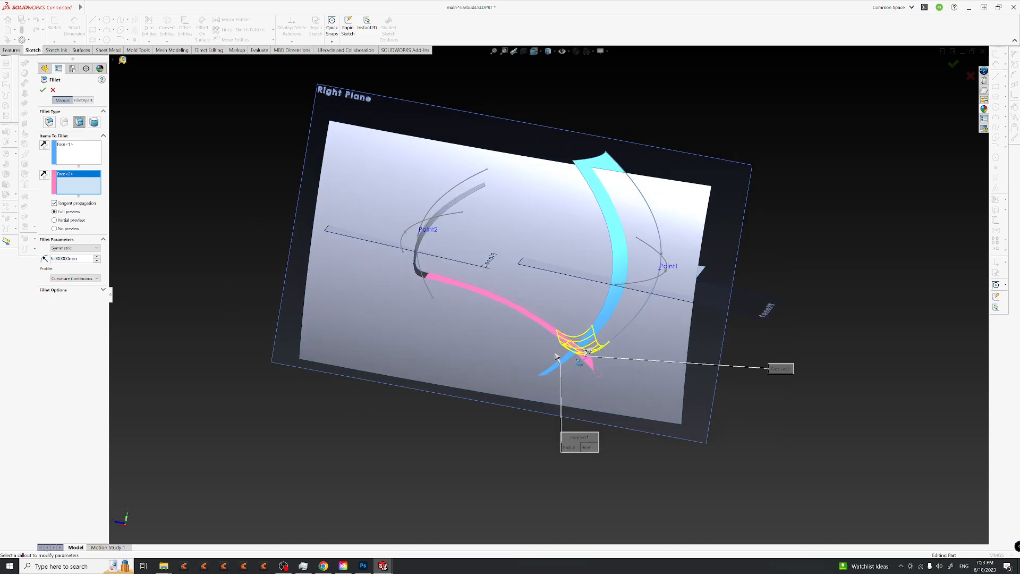
click(64, 259)
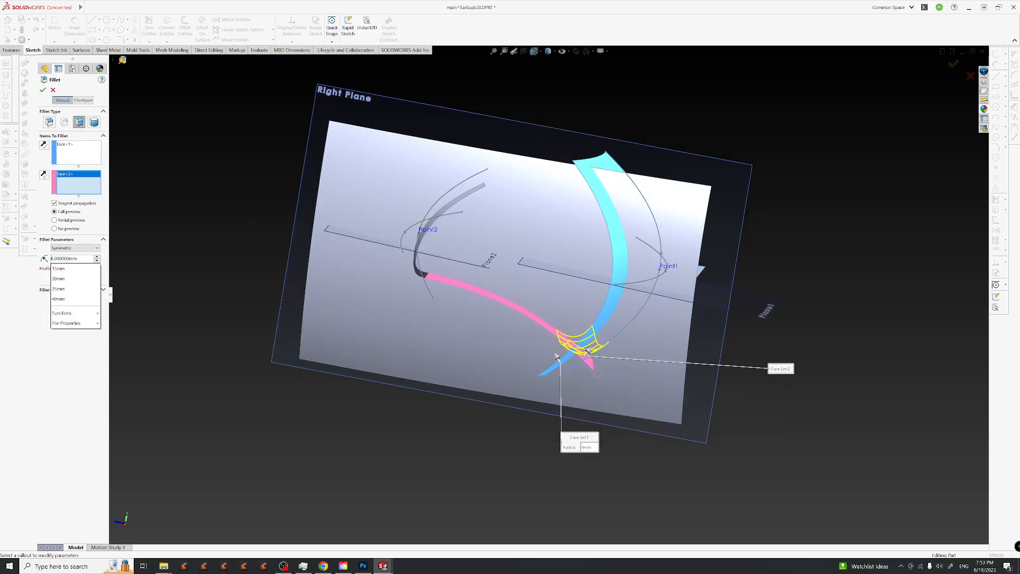
key(BackSpace)
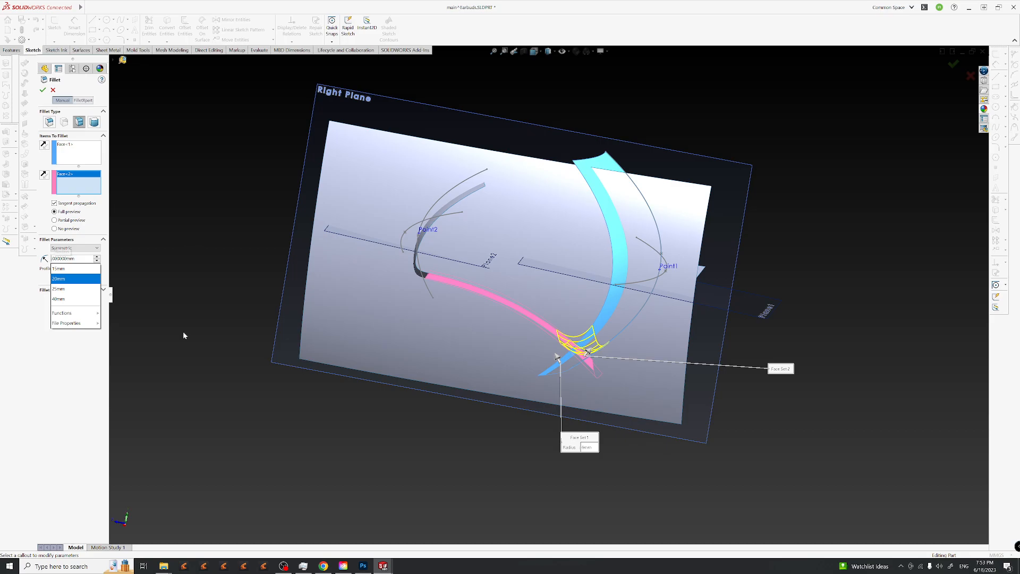
text(8)
key(Return)
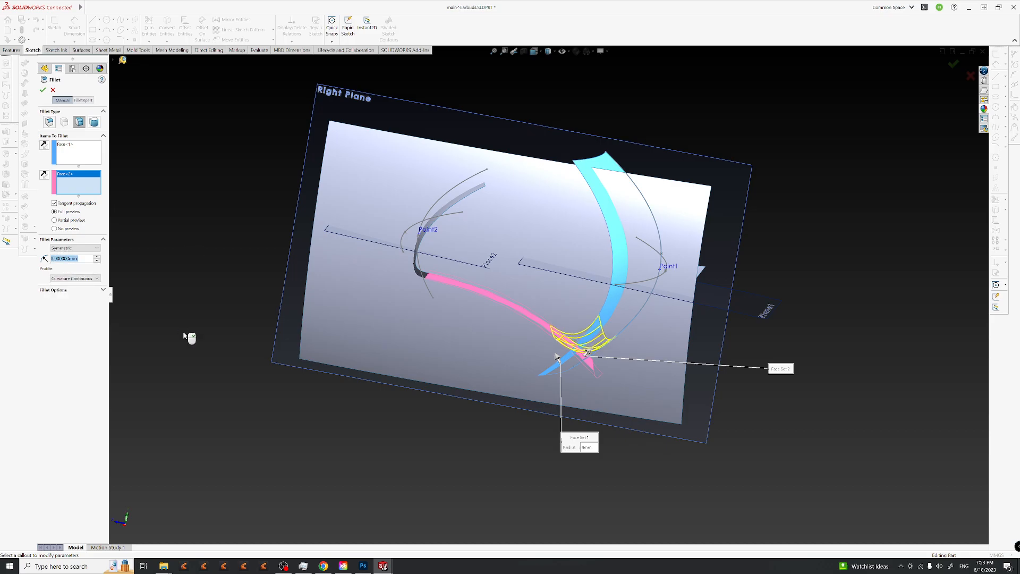
click(42, 91)
Examine the new fillet near Point1 from several angles and compare it with the earbud reference photo in Photoshop.
middle_drag(739, 359, 616, 393)
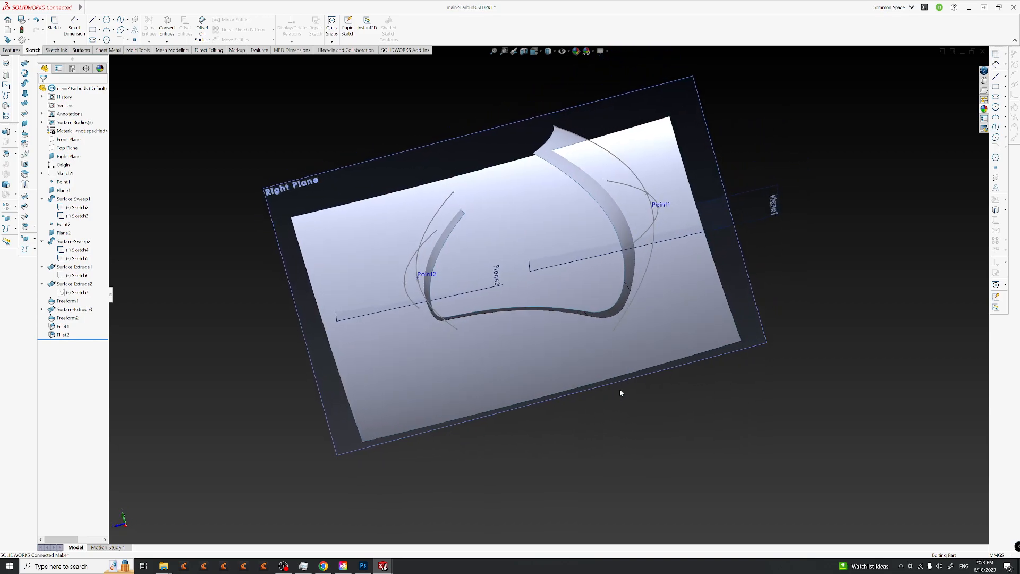
middle_drag(581, 348, 590, 273)
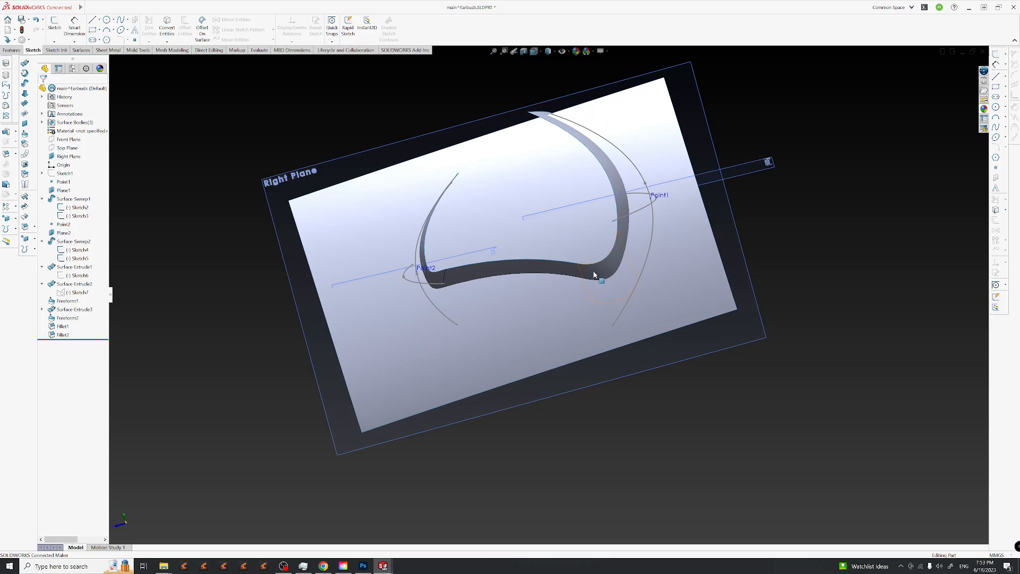
scroll(612, 276, down, 3)
click(363, 567)
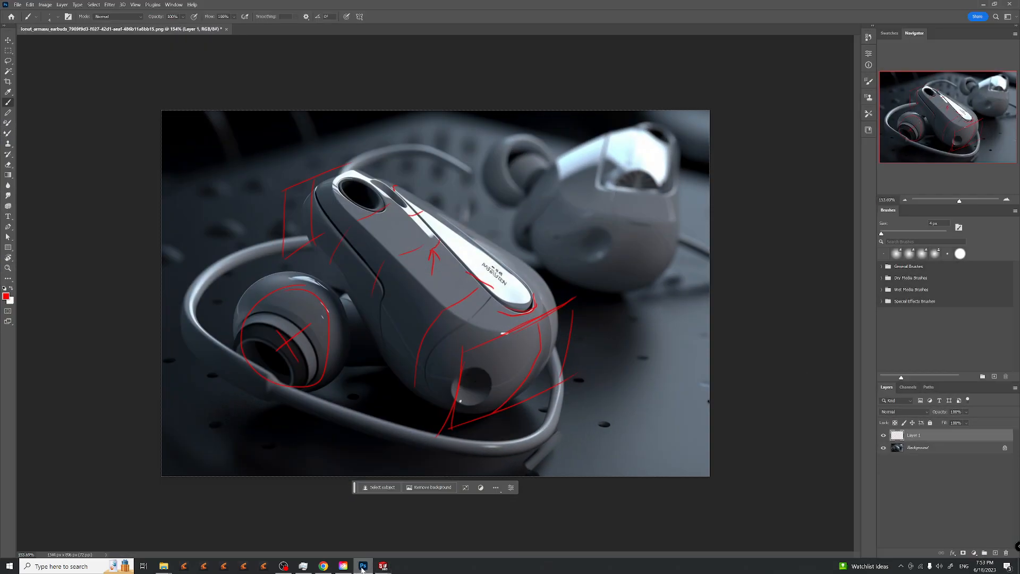
click(363, 569)
middle_drag(619, 237, 630, 283)
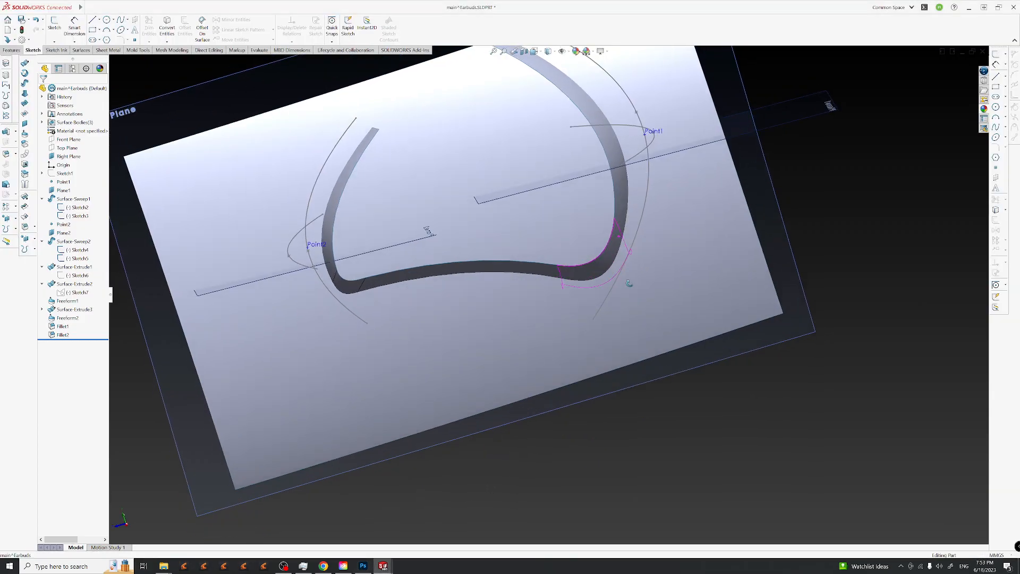
click(63, 335)
middle_drag(520, 271, 438, 266)
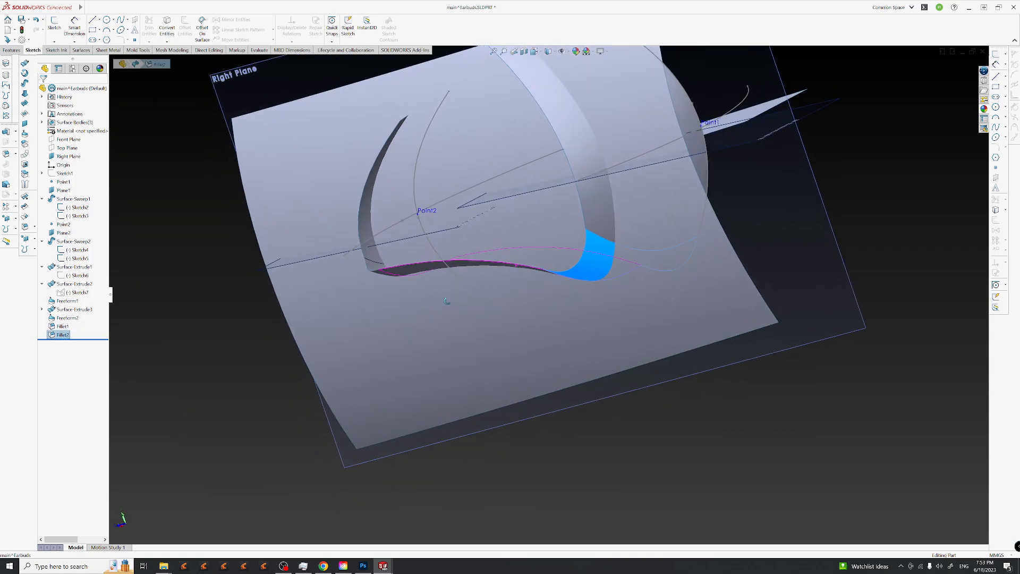
scroll(624, 299, up, 3)
middle_drag(624, 298, 626, 204)
key(Escape)
middle_drag(659, 275, 631, 198)
click(625, 191)
middle_drag(667, 314, 638, 379)
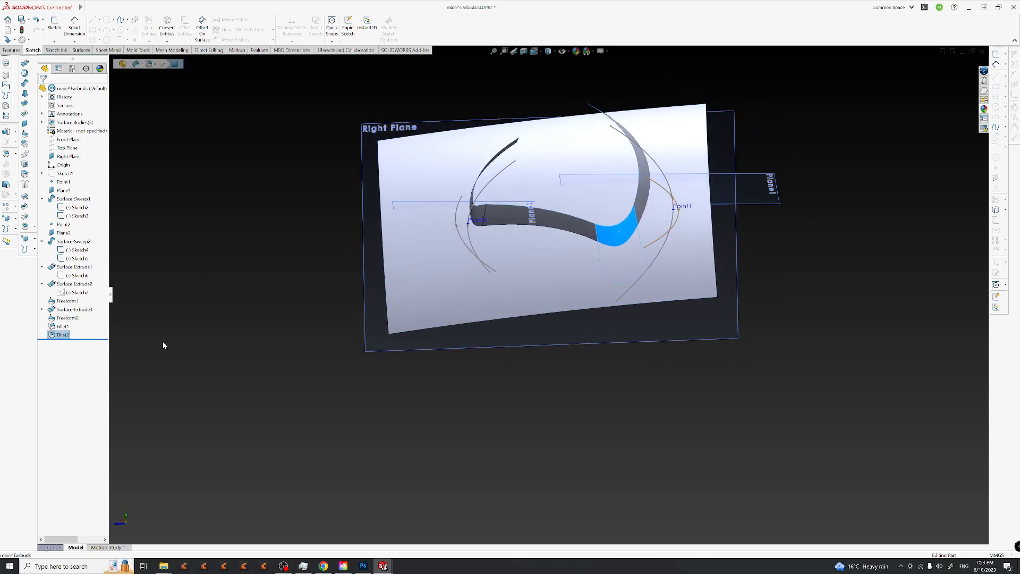
Edit Fillet2 and set its radius to 15 mm.
middle_drag(717, 287, 654, 239)
scroll(623, 228, down, 2)
click(812, 266)
click(62, 334)
click(73, 317)
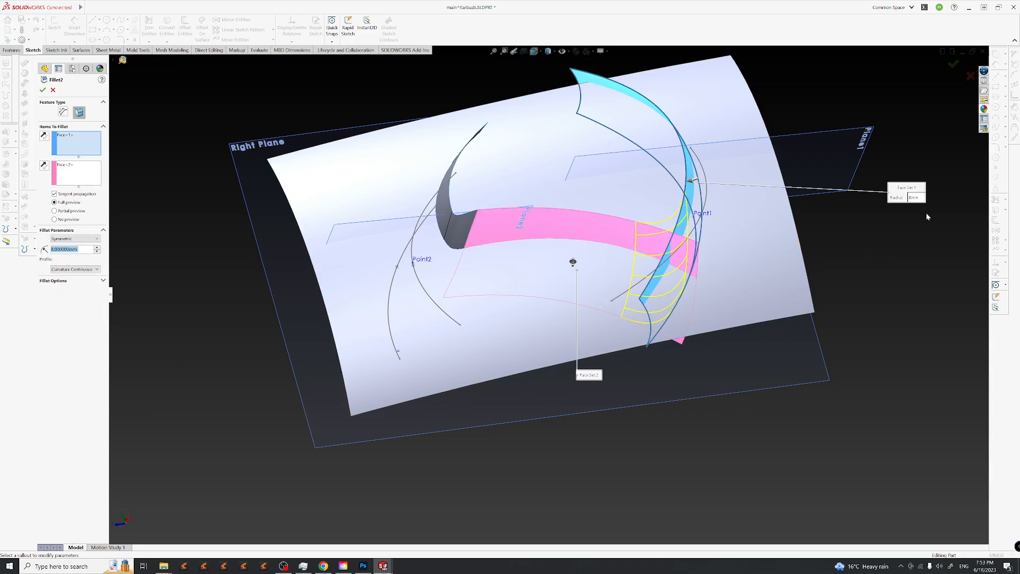
click(914, 199)
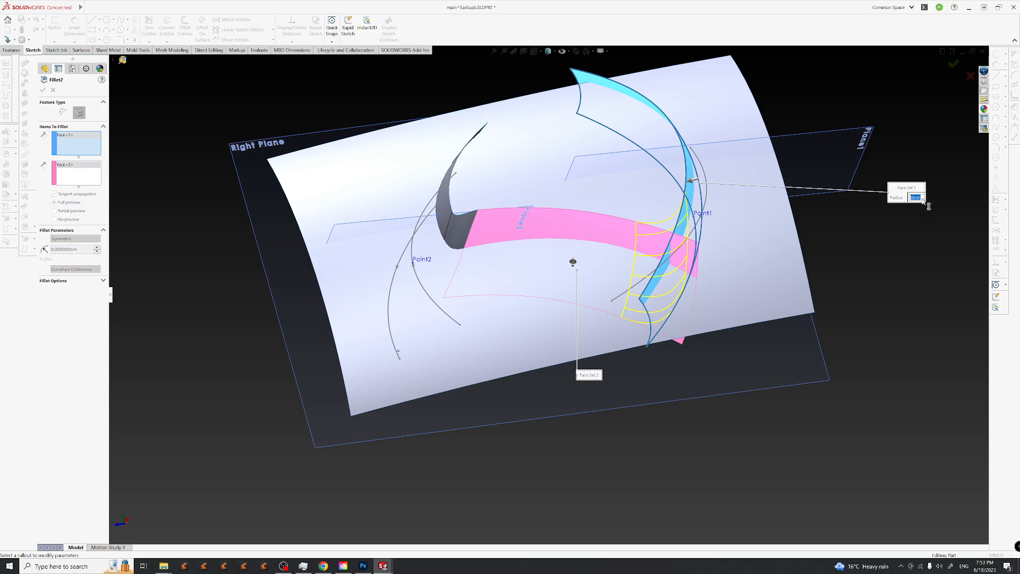
key(Return)
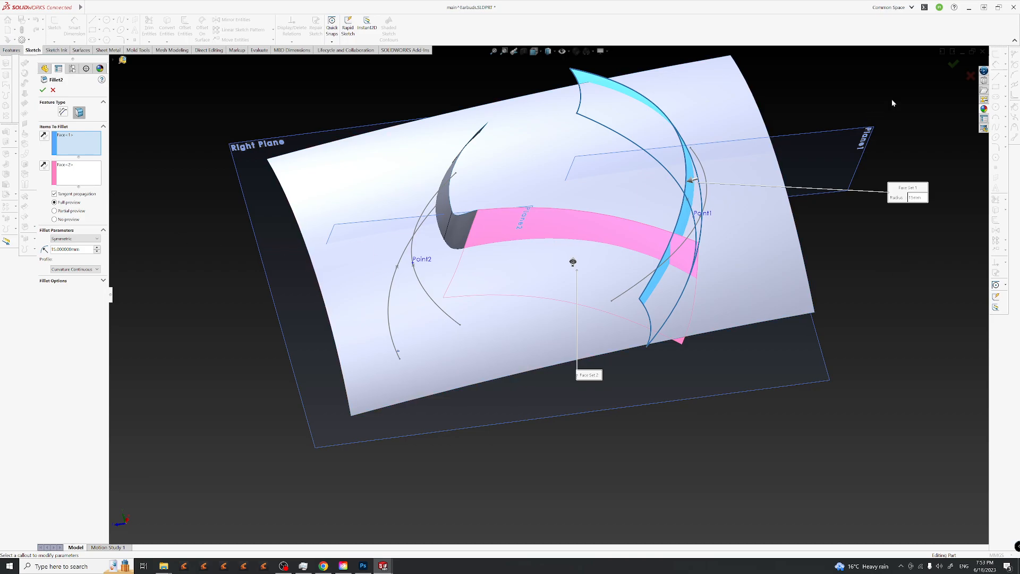
click(955, 66)
Inspect the face fillet near Point1 and set its radius dimension to 10 mm.
mouse_move(657, 292)
middle_down()
mouse_move(667, 309)
mouse_move(659, 296)
middle_up()
click(62, 336)
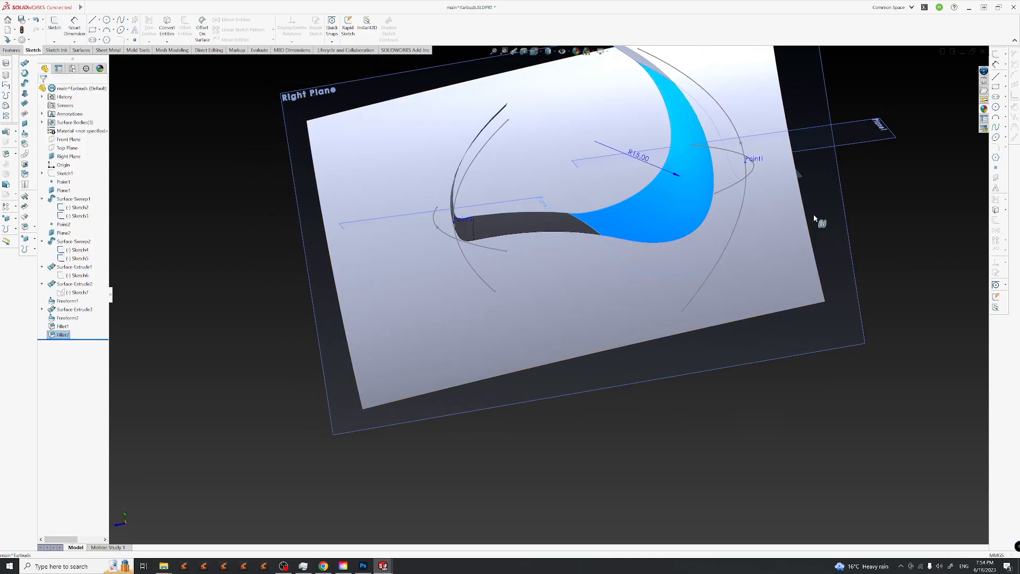
click(189, 347)
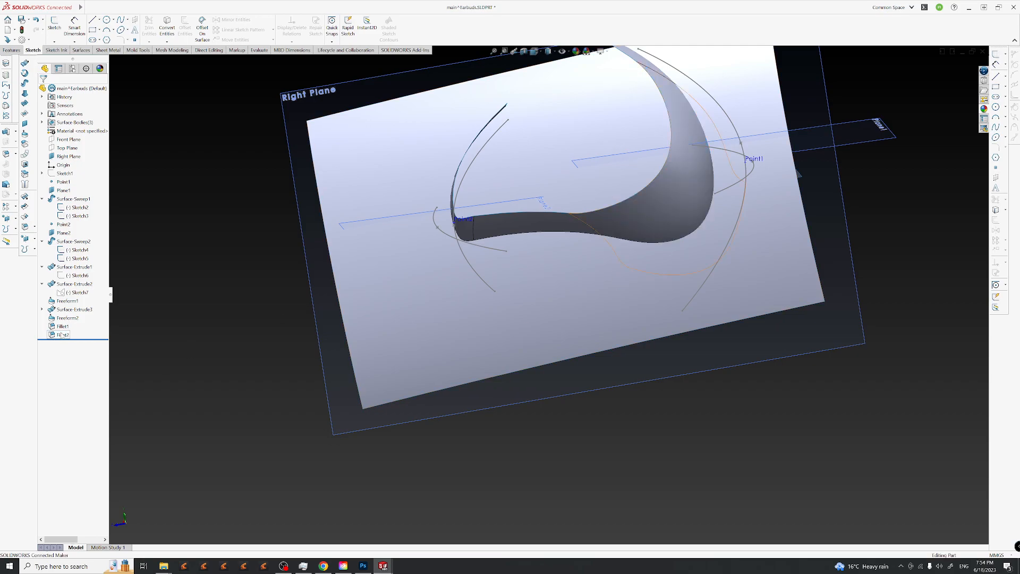
click(606, 182)
click(209, 305)
click(61, 335)
click(163, 333)
click(67, 336)
click(642, 158)
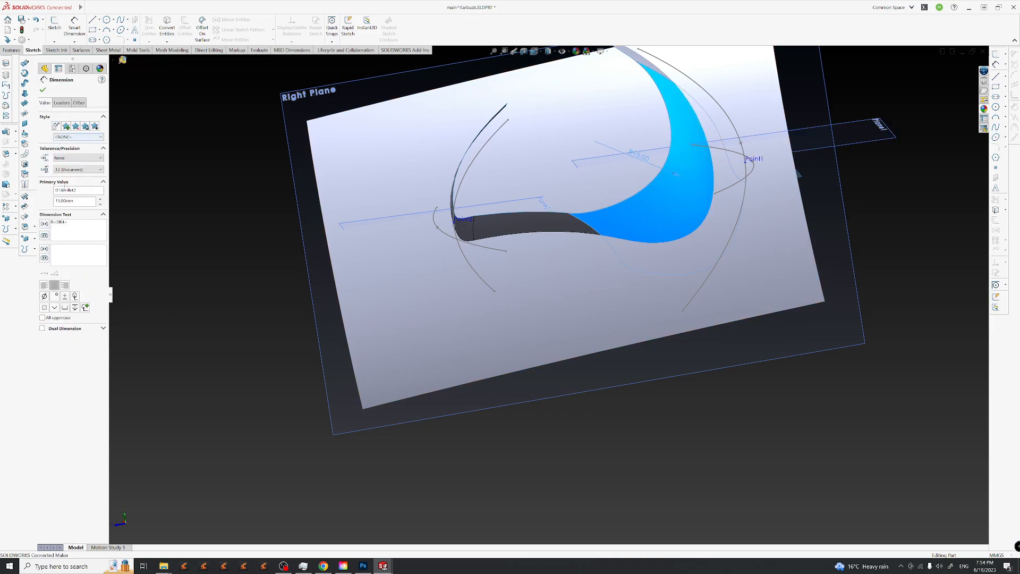
text(10)
click(43, 91)
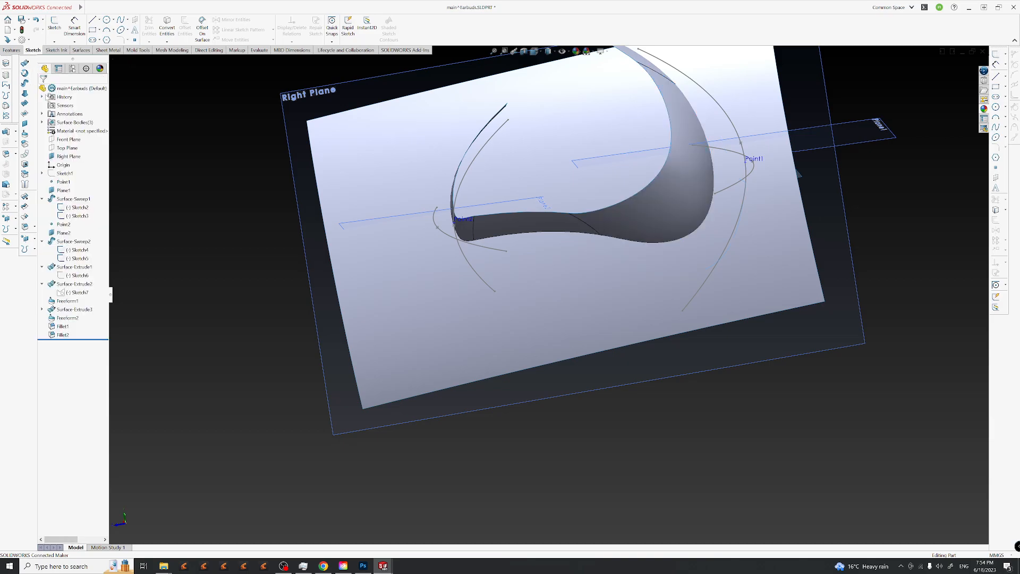
Set the radius dimension of Fillet2 near Point1 to 8 mm.
click(685, 198)
click(65, 336)
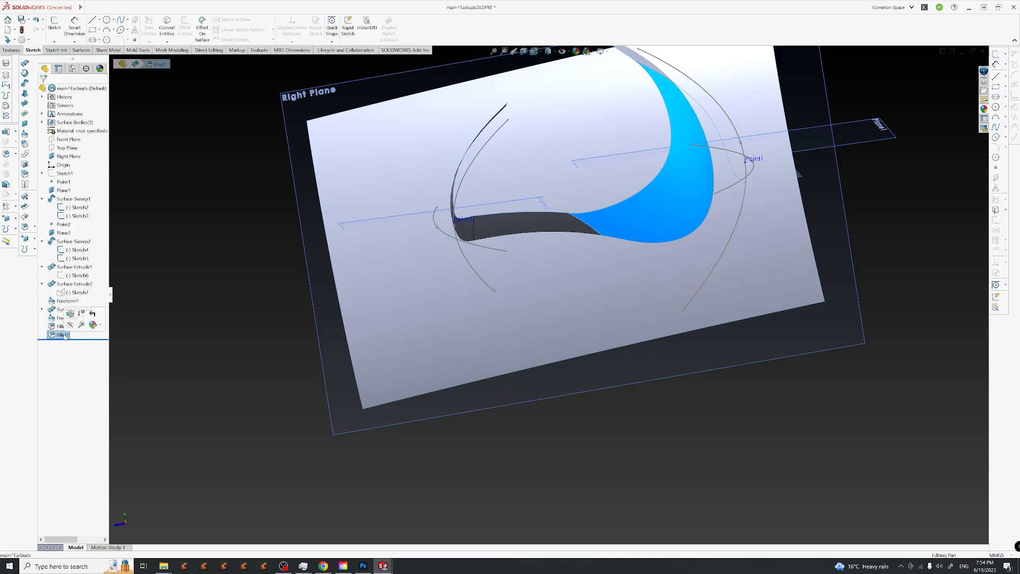
middle_drag(584, 263, 637, 307)
scroll(633, 308, up, 4)
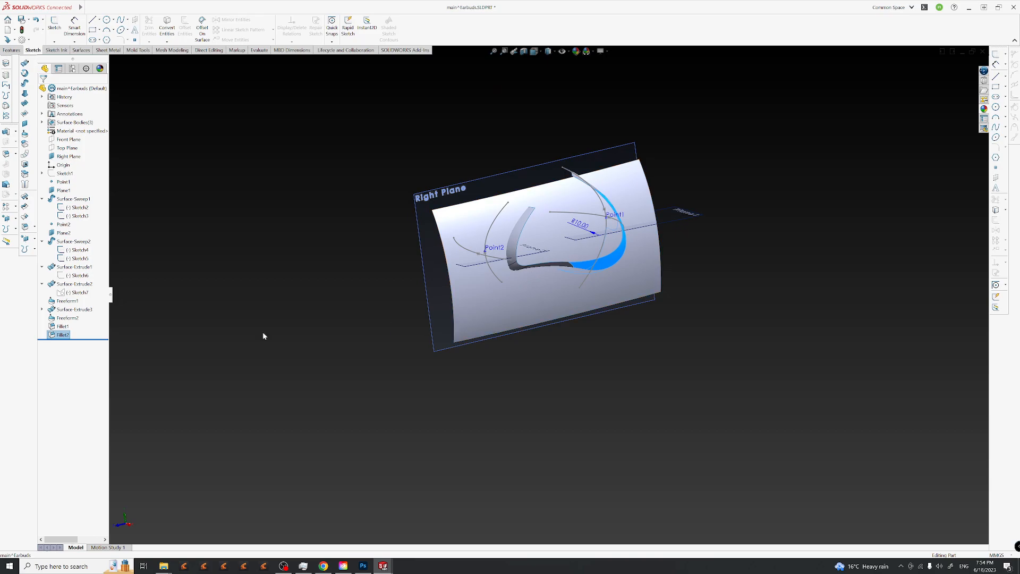
click(163, 350)
click(62, 335)
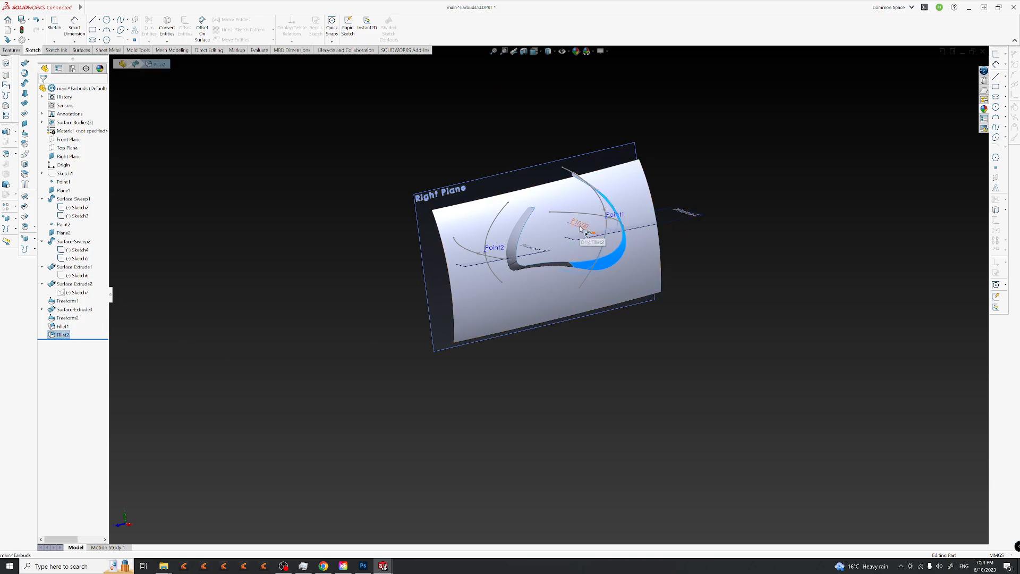
click(580, 228)
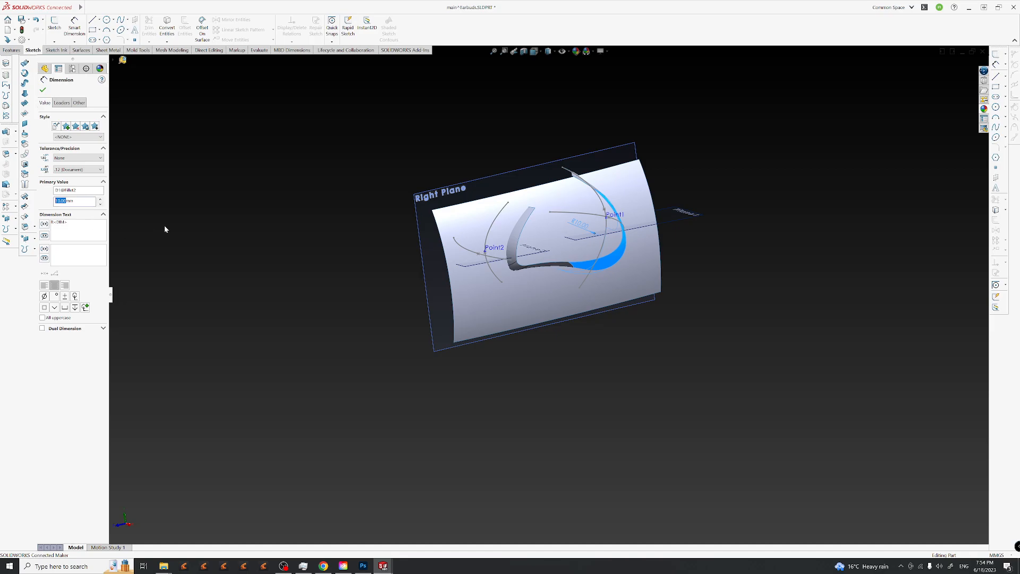
text(8)
middle_drag(568, 304, 529, 273)
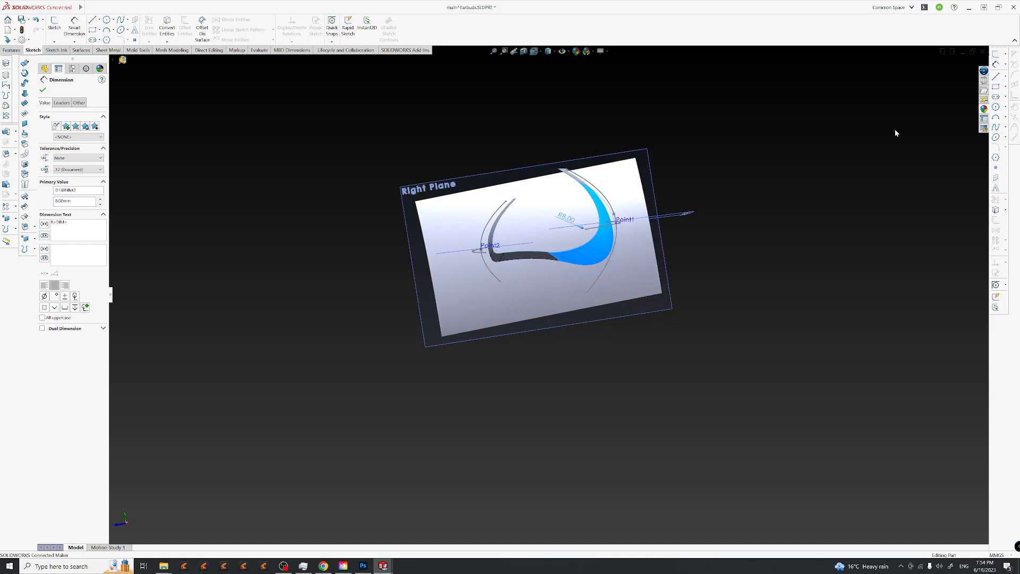
click(43, 90)
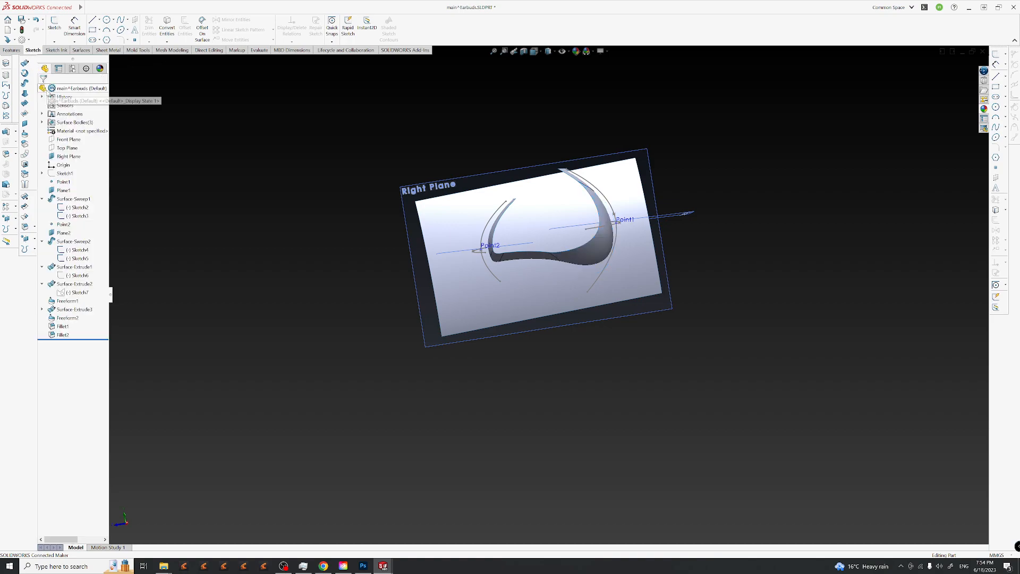
Inspect Fillet2 from the side and set its radius dimension to 5 mm.
click(63, 334)
middle_drag(560, 321, 433, 282)
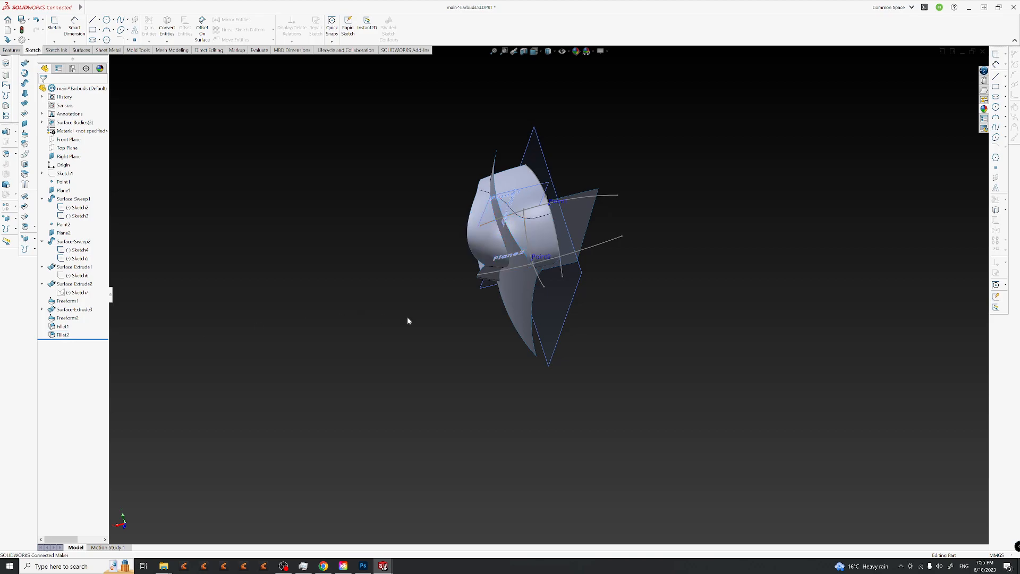
click(66, 336)
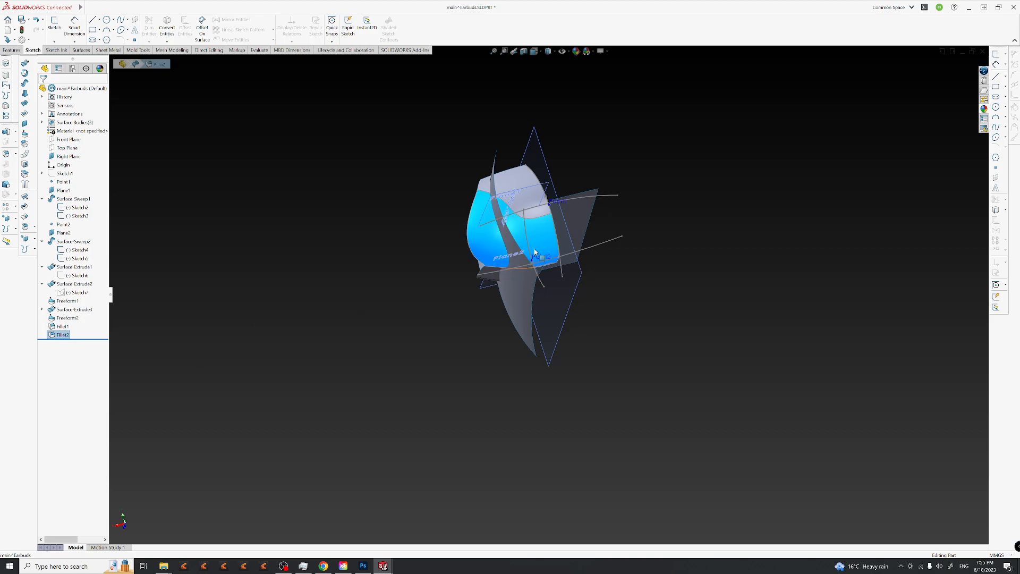
click(545, 247)
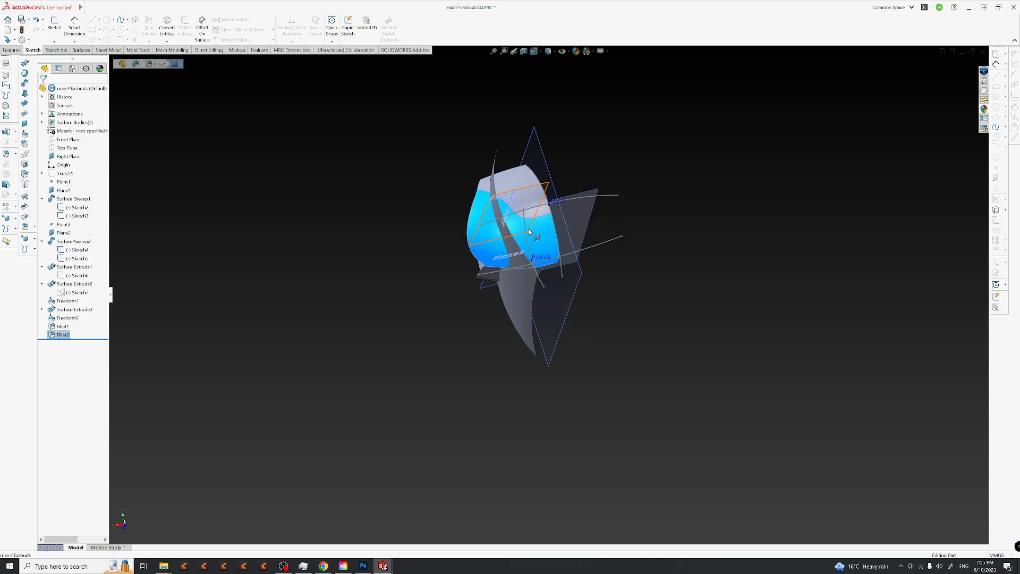
click(541, 245)
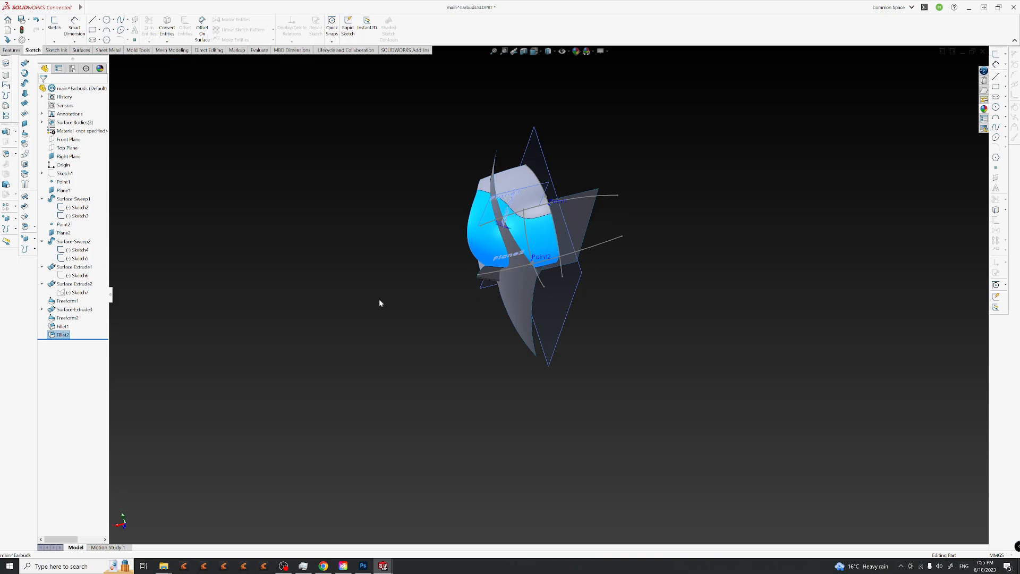
click(424, 318)
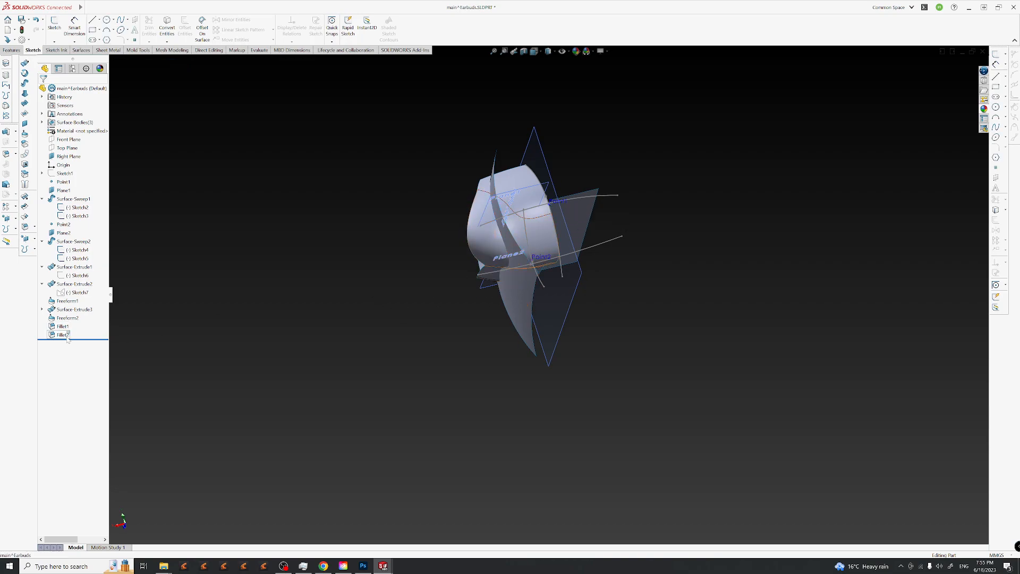
click(504, 237)
click(506, 229)
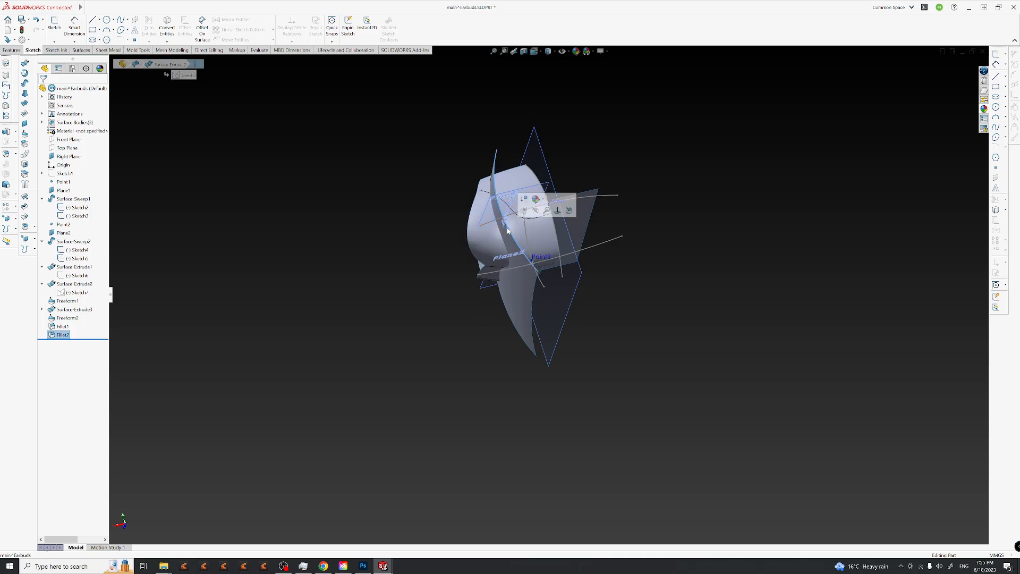
click(457, 272)
click(70, 335)
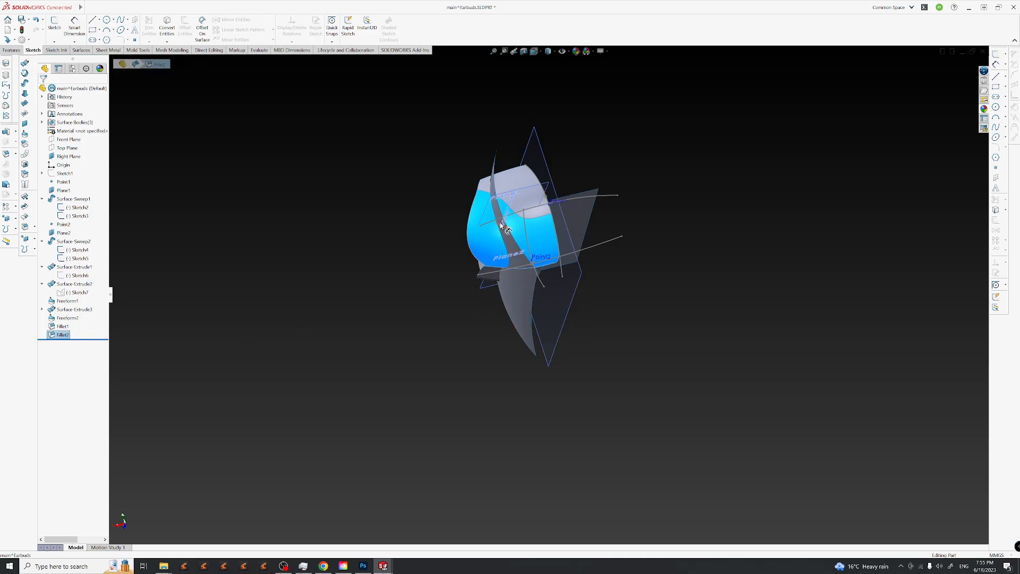
click(417, 340)
middle_drag(317, 322, 450, 316)
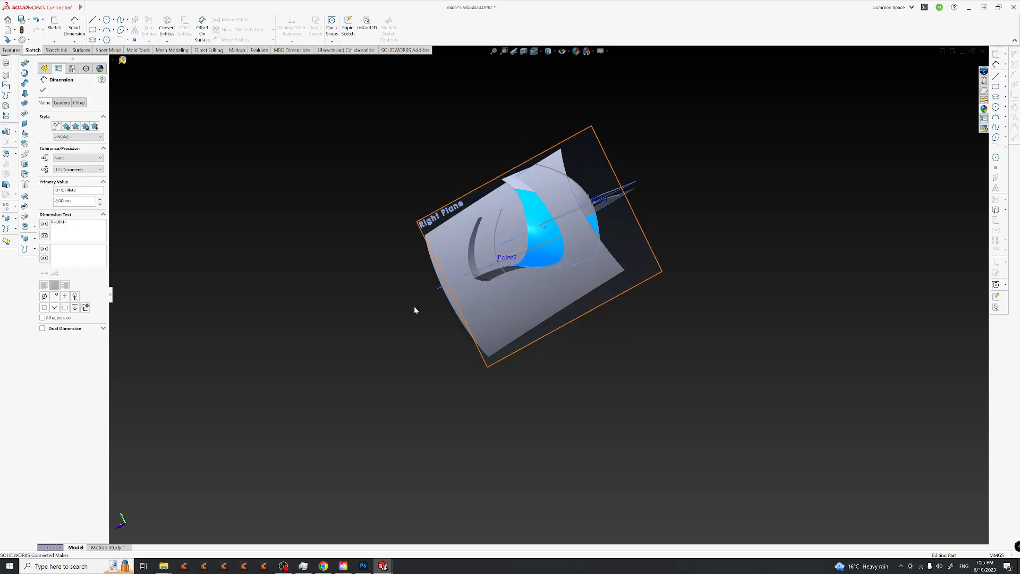
text(5)
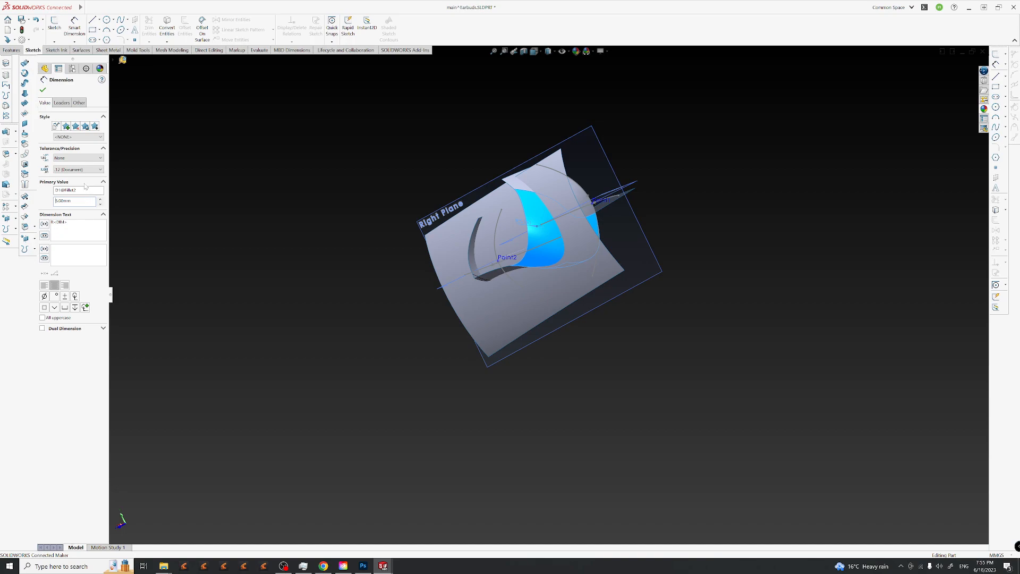
Examine the style, tolerance and leader options of Fillet2's radius dimension and close its properties.
click(69, 137)
click(70, 137)
click(70, 138)
click(71, 143)
click(83, 158)
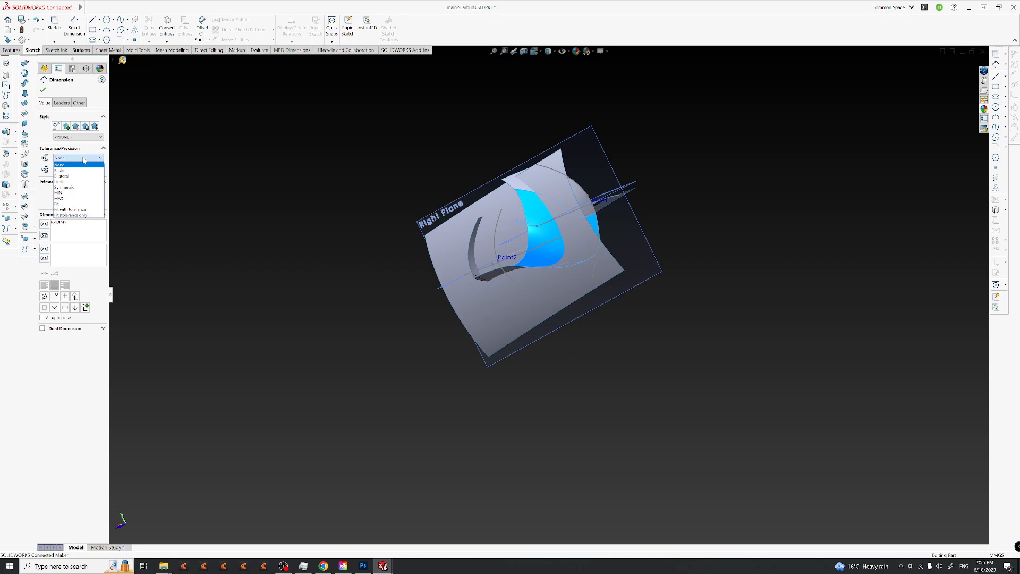
click(170, 231)
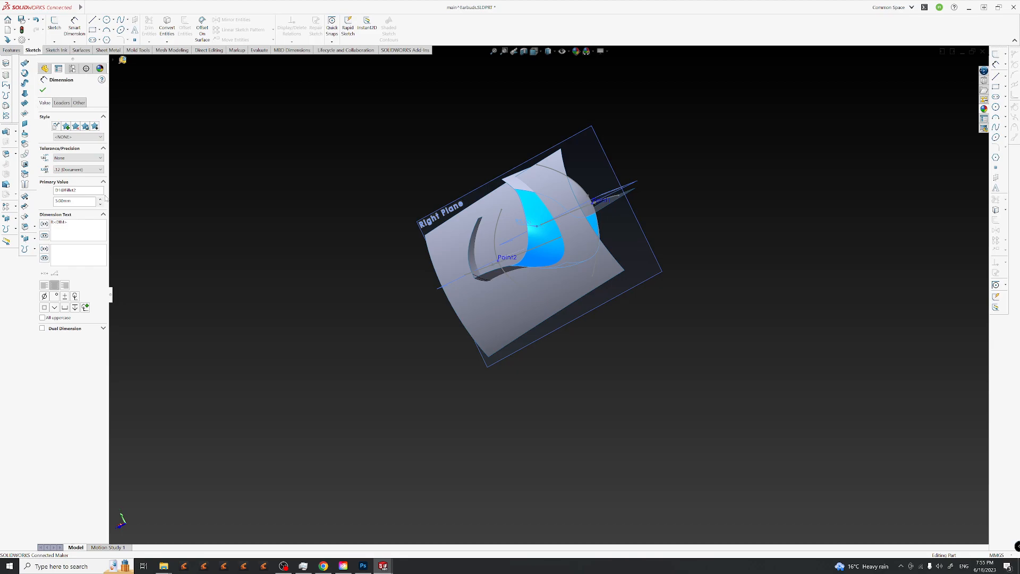
click(60, 103)
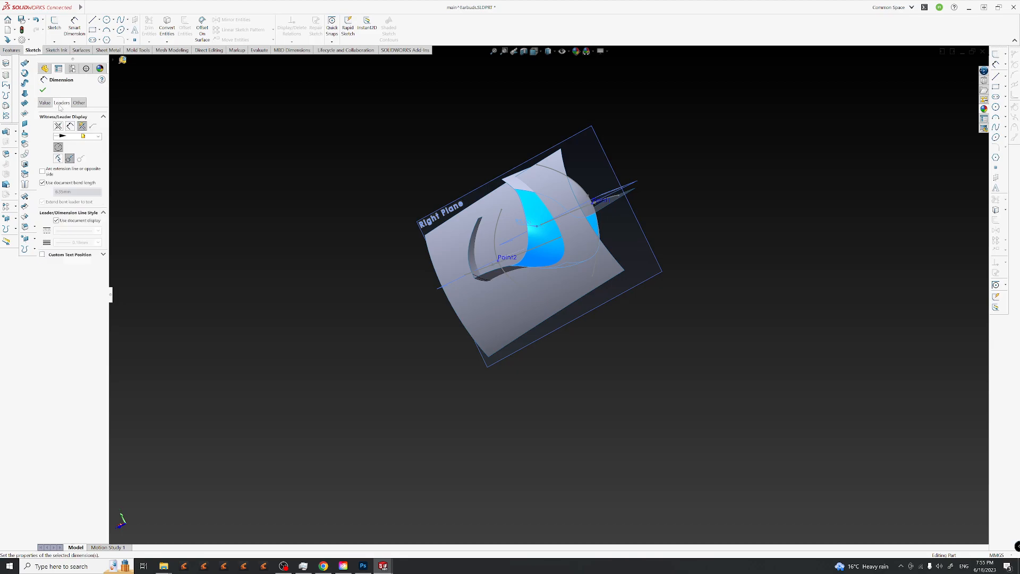
click(45, 103)
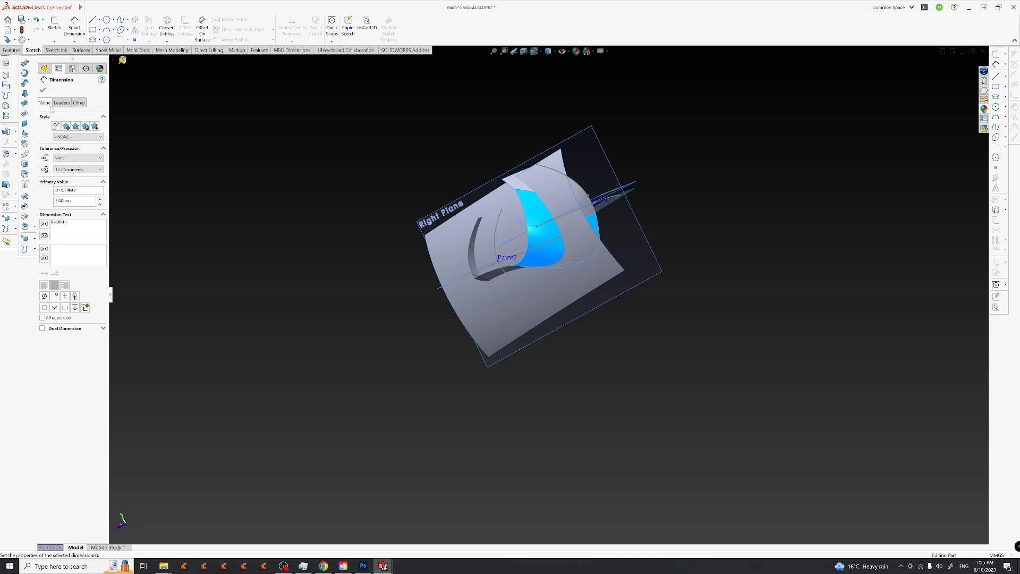
click(42, 91)
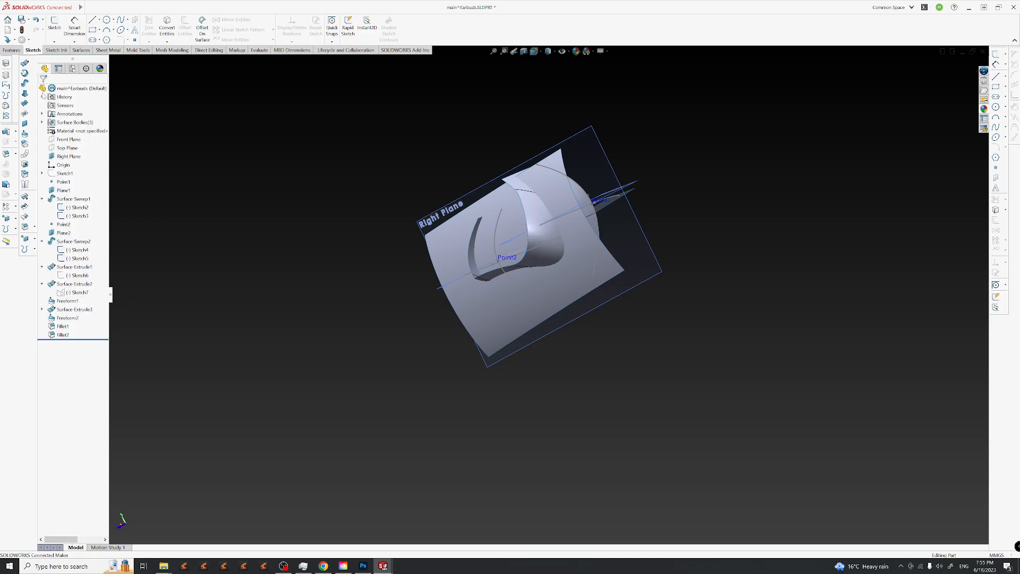
Check Fillet2 up close and delete it from the model.
middle_drag(592, 263, 480, 228)
drag(479, 228, 499, 230)
scroll(513, 230, down, 3)
middle_drag(521, 249, 252, 300)
click(63, 335)
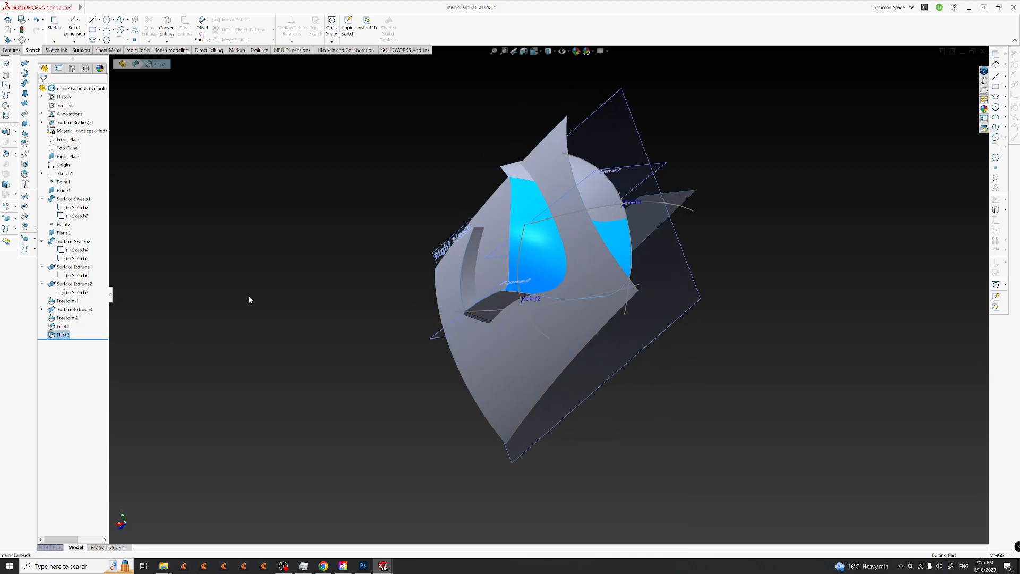
key(Delete)
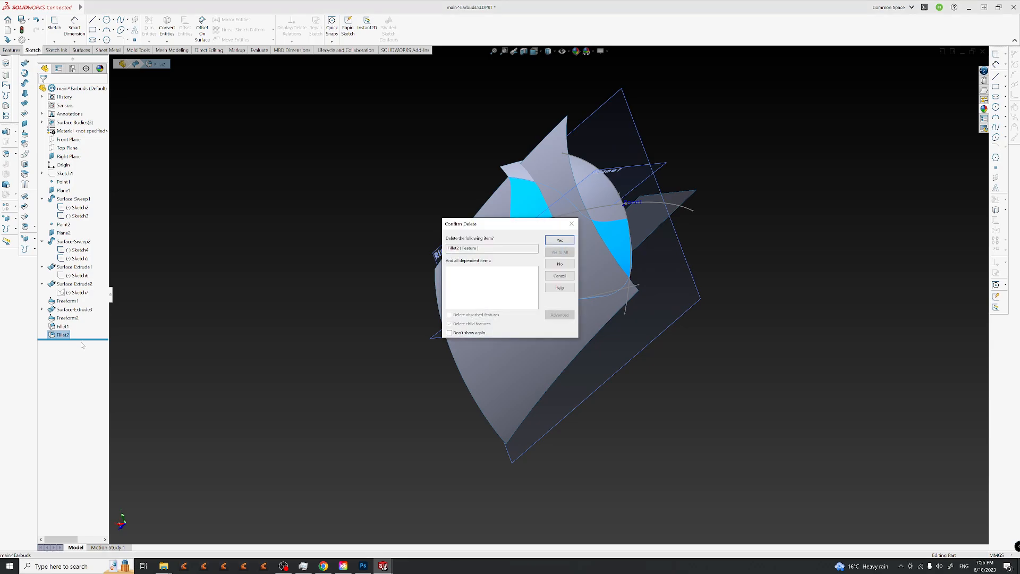
key(Return)
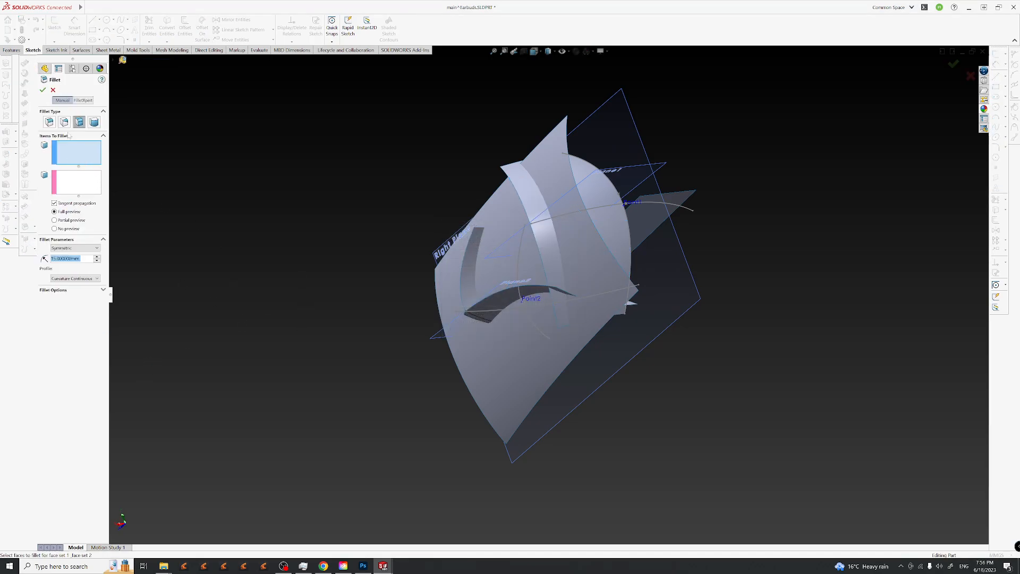
Create a symmetric, curvature-continuous face fillet with a 10 mm radius between the curved end surface near Point1 and the long side surface.
middle_drag(555, 223, 608, 244)
click(608, 244)
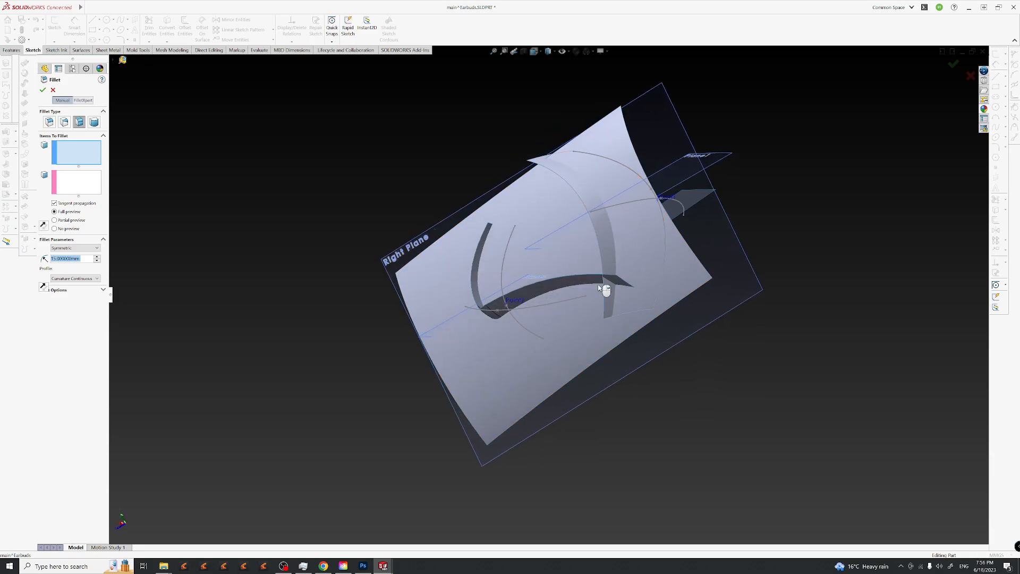
click(87, 183)
click(582, 270)
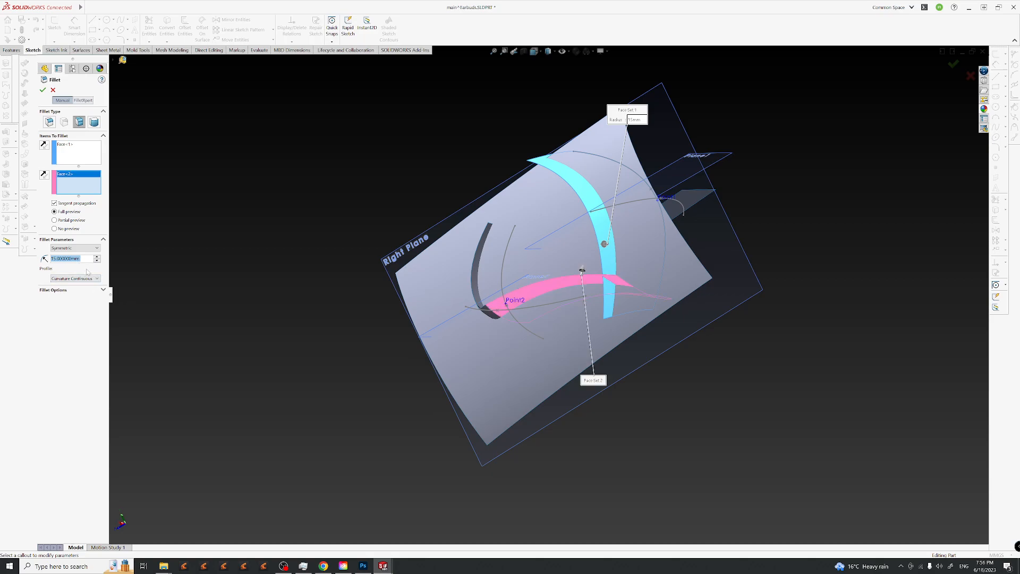
text(10)
mouse_move(76, 271)
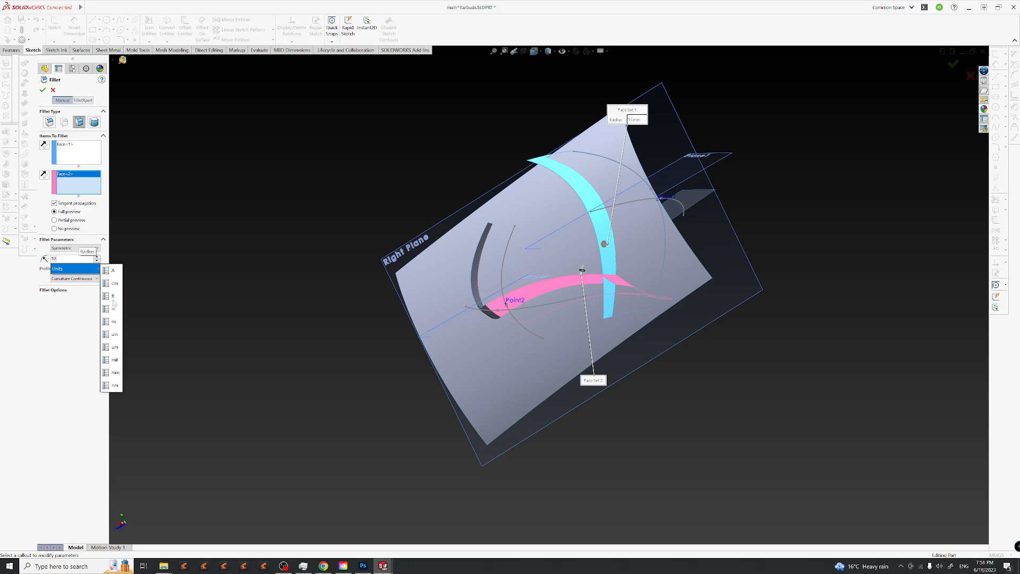
click(113, 372)
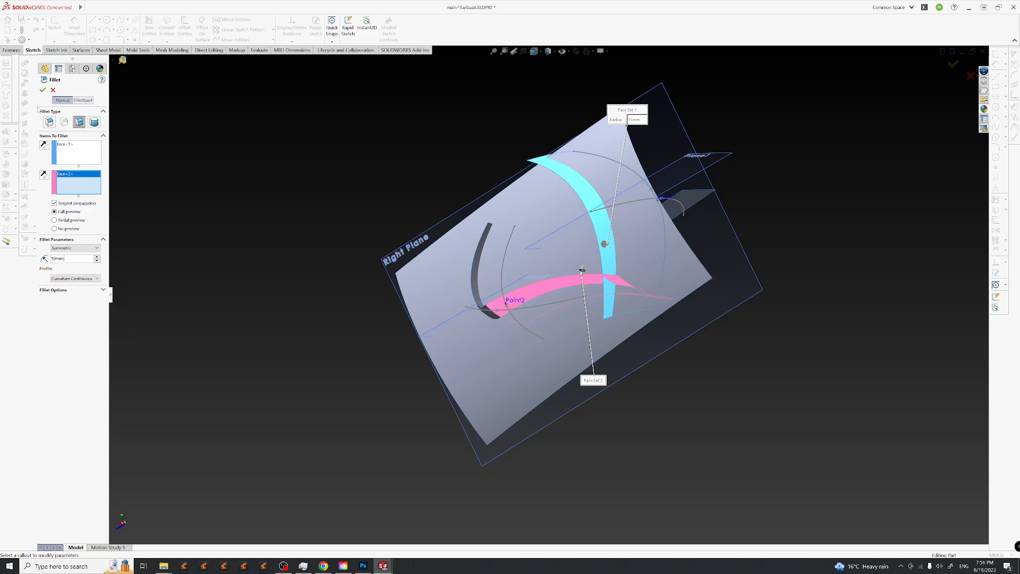
middle_drag(269, 312, 698, 351)
click(42, 90)
middle_drag(722, 348, 649, 259)
click(236, 291)
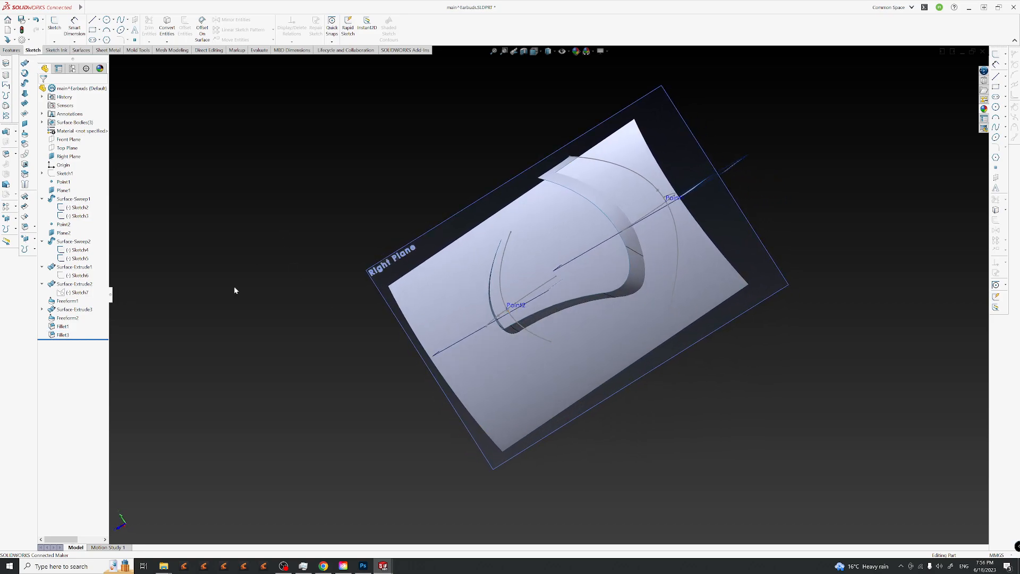
right_click(63, 334)
click(583, 265)
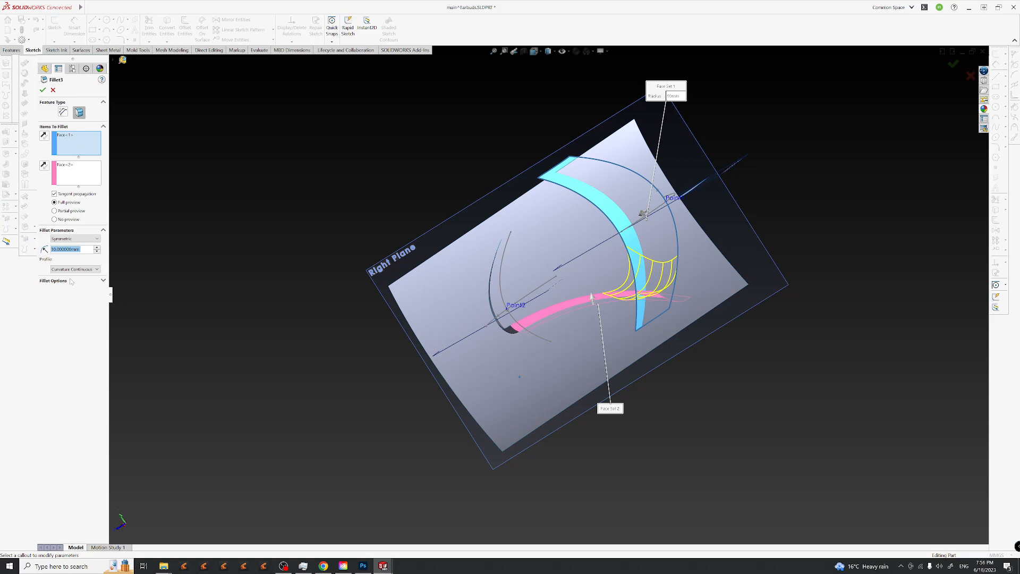
click(54, 89)
Examine the filleted side wall from several angles and compare it with the earbud reference photo in Photoshop.
middle_drag(630, 333, 555, 275)
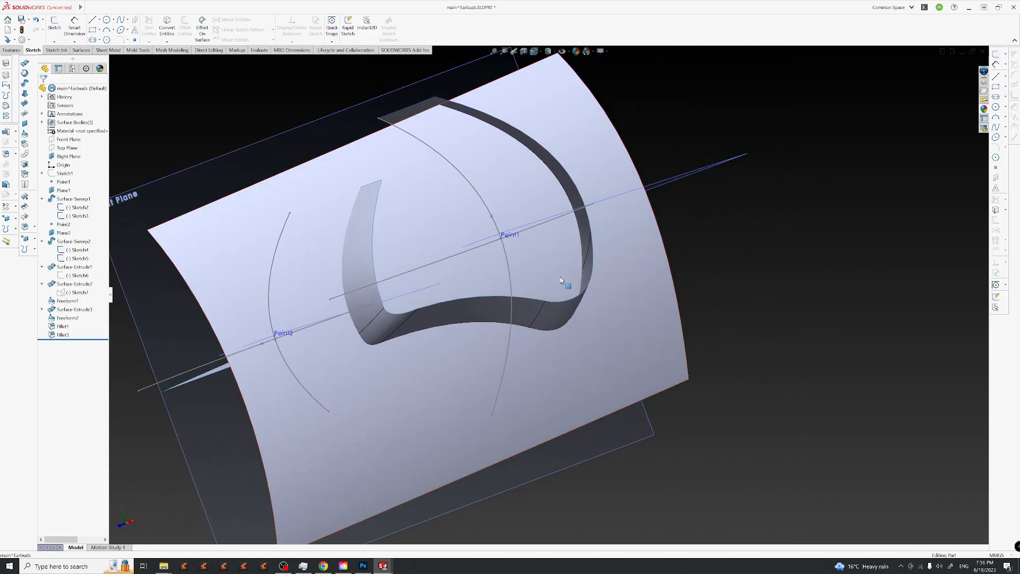
click(363, 566)
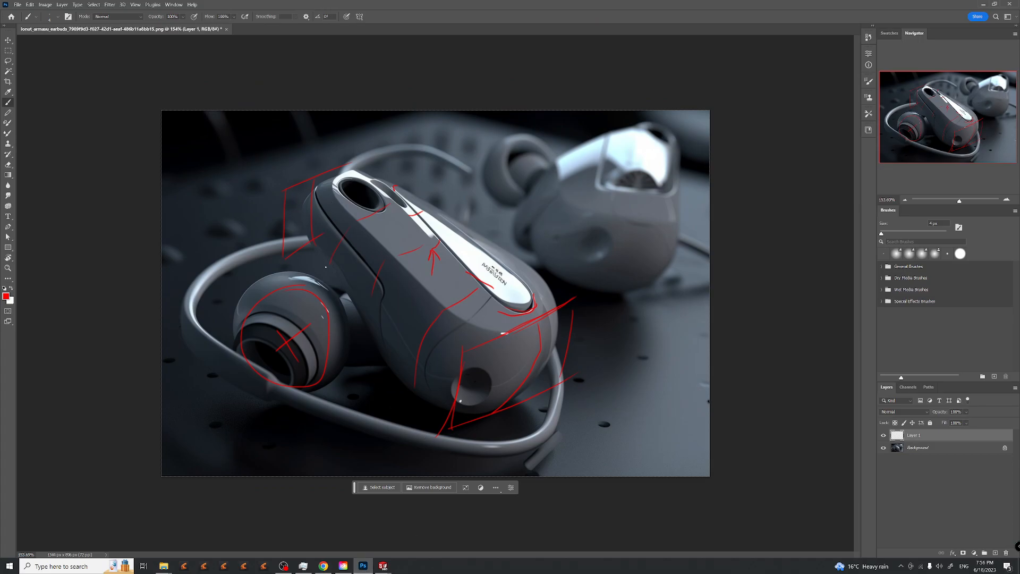
click(983, 7)
middle_drag(674, 398, 573, 350)
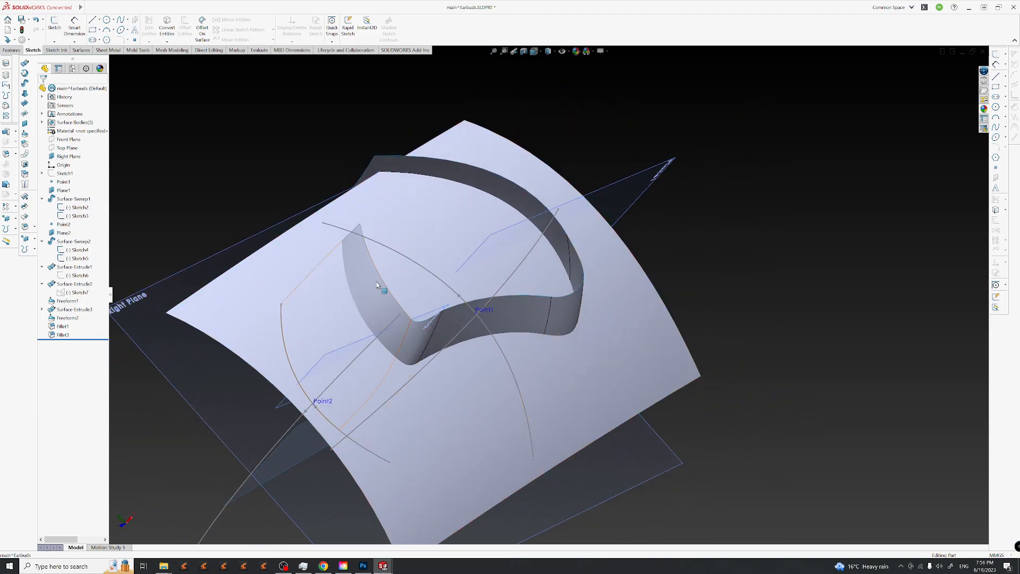
middle_drag(648, 380, 505, 467)
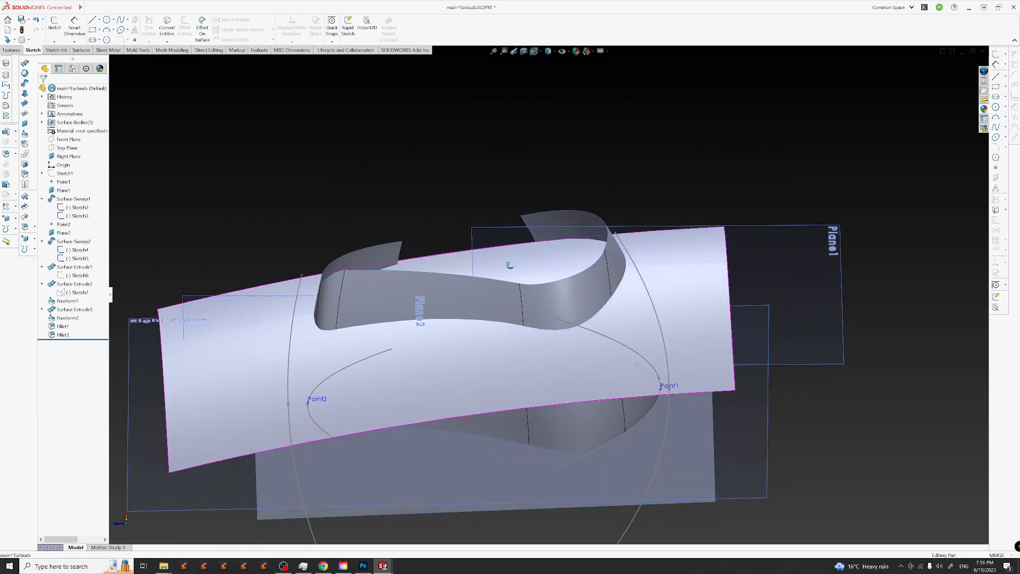
click(363, 566)
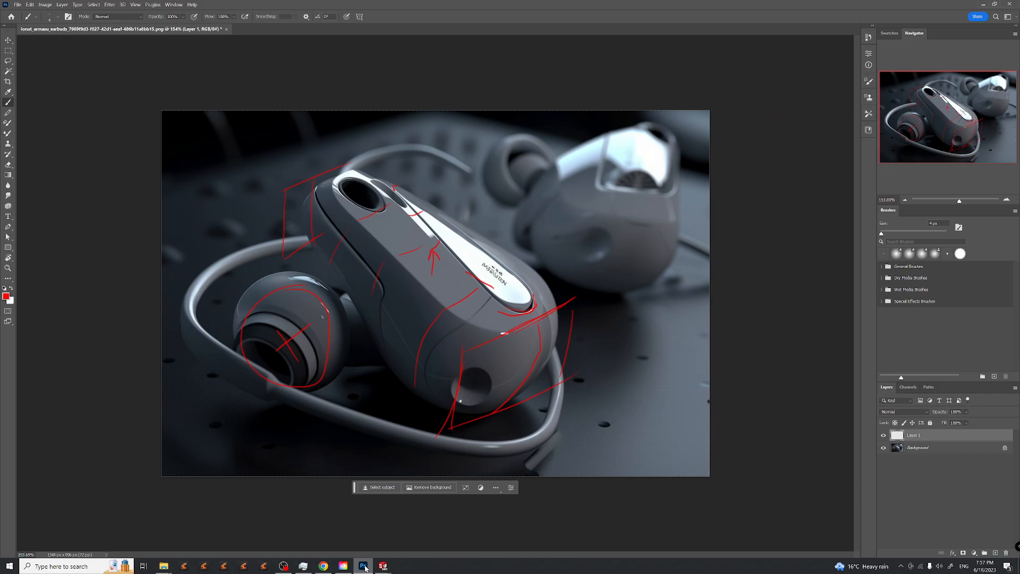
click(365, 569)
middle_drag(607, 232, 680, 319)
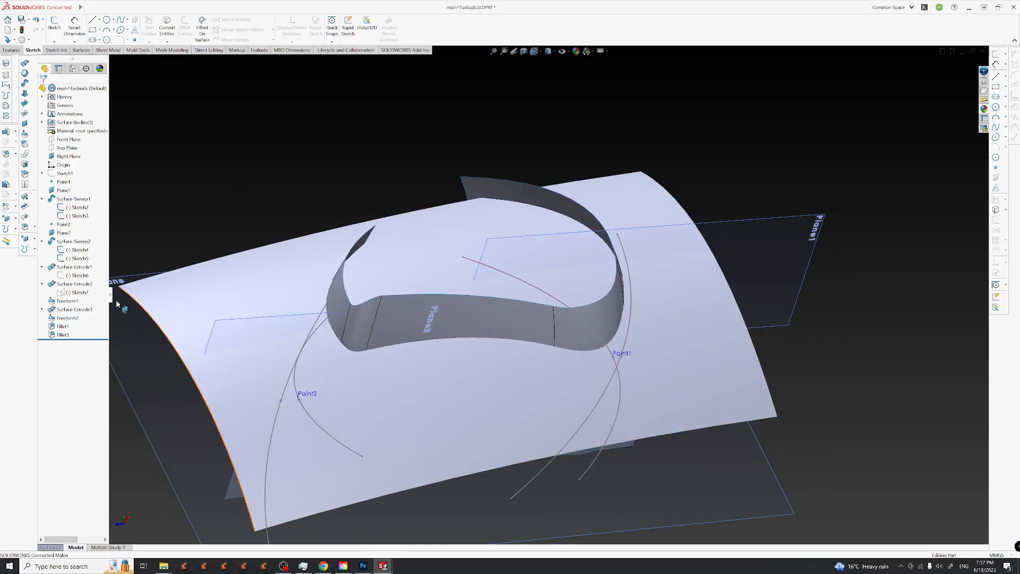
Start a face fillet with the large curved surface as the first face set and flip its direction.
click(674, 415)
middle_drag(583, 276, 645, 393)
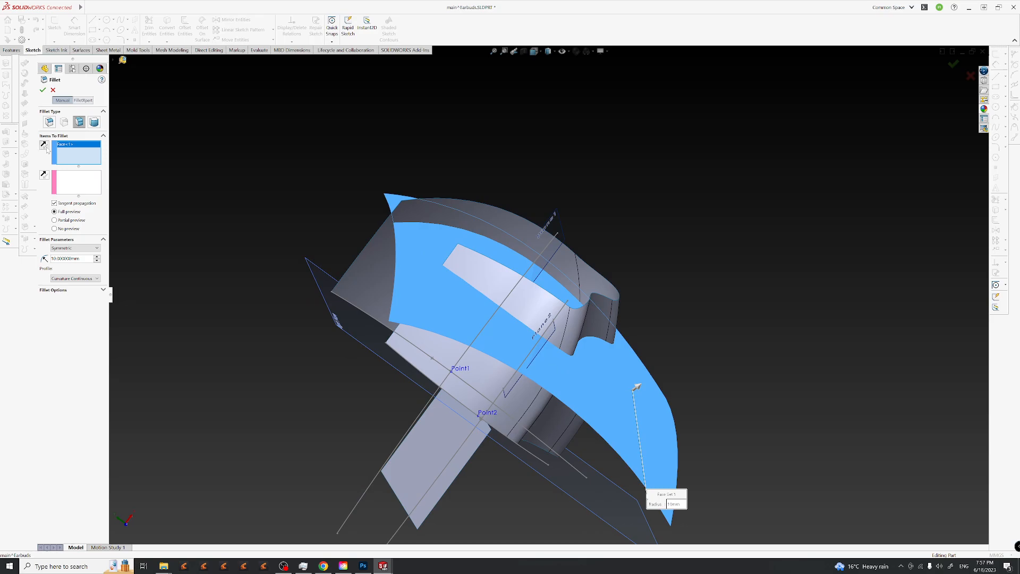
middle_drag(613, 373, 680, 428)
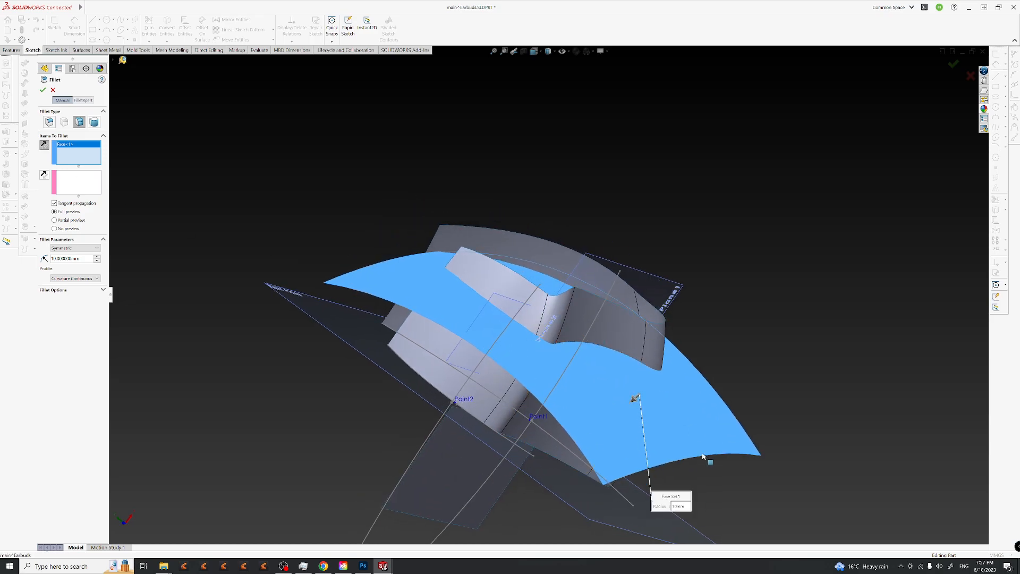
click(90, 174)
Try to fillet the large curved surface to the adjoining side wall faces as the second face set.
middle_drag(612, 332, 730, 314)
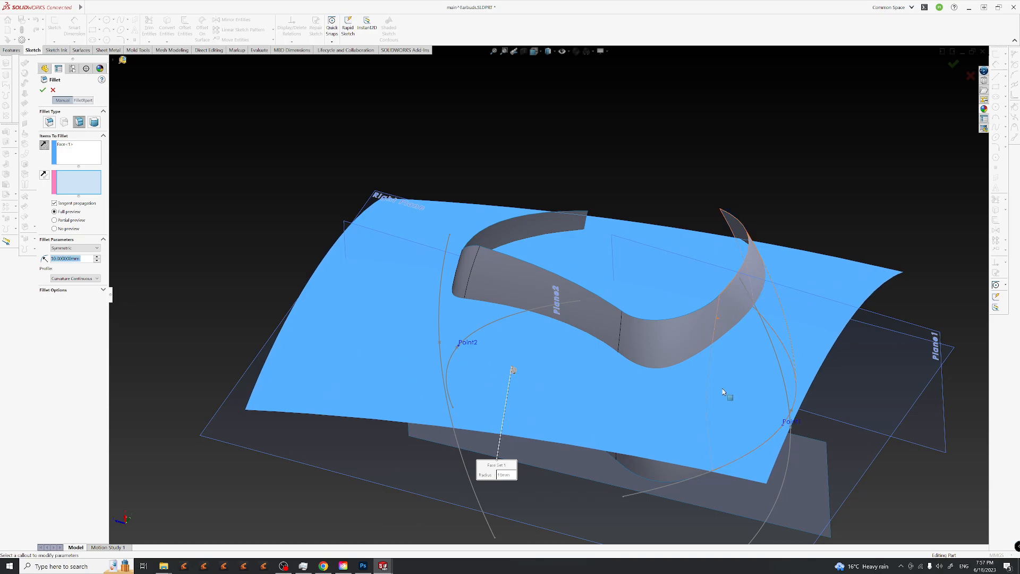
click(761, 279)
click(695, 334)
middle_drag(695, 333, 649, 371)
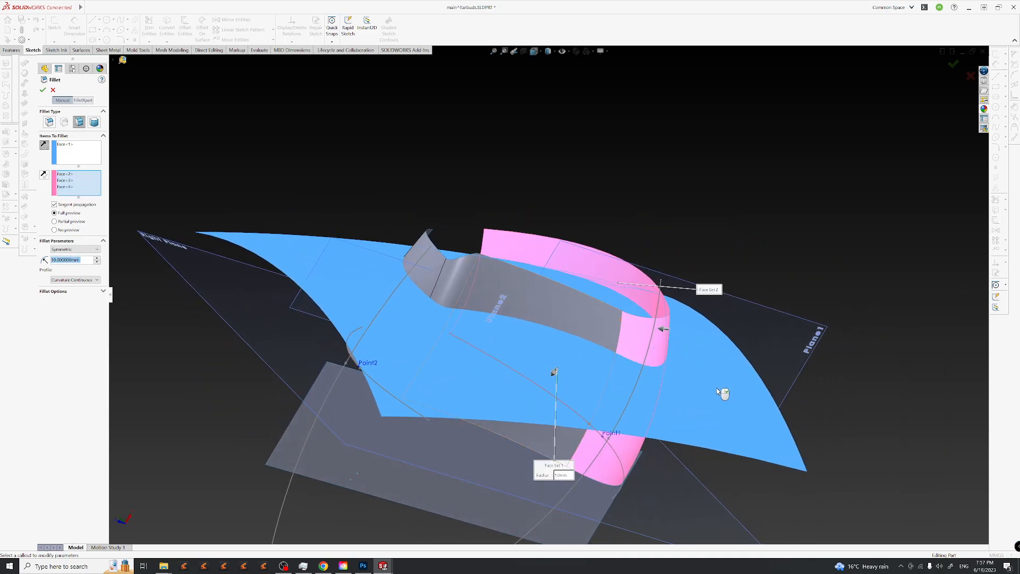
middle_drag(724, 392, 563, 364)
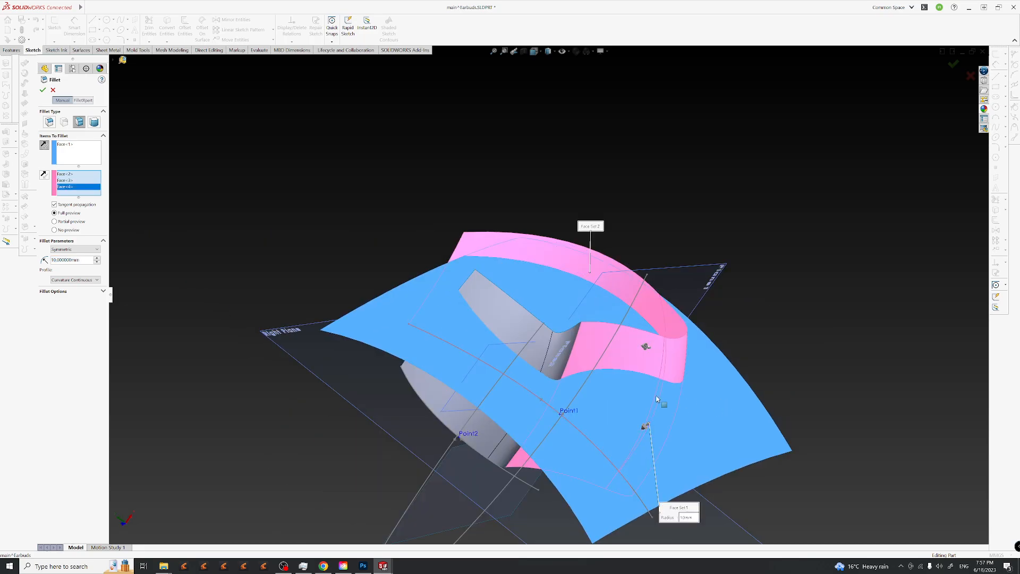
click(520, 329)
middle_drag(520, 328, 825, 326)
middle_drag(729, 381, 709, 437)
key(Return)
middle_drag(680, 370, 523, 340)
Highlight the newest fillet in the model and check which part of the side wall near Point1 it covers.
click(63, 335)
scroll(523, 340, up, 3)
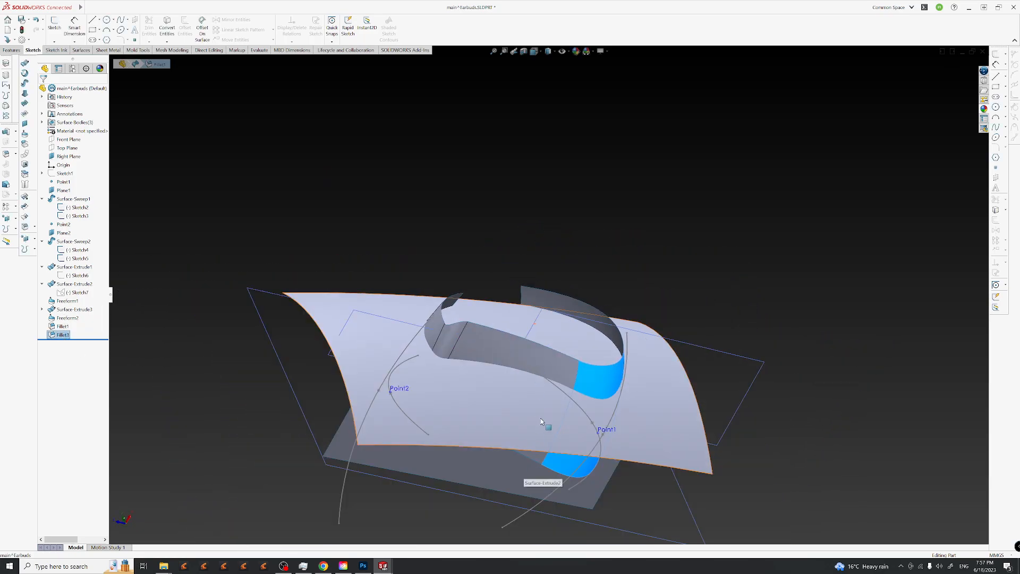
ctrl+middle_drag(533, 425, 589, 347)
scroll(581, 271, down, 4)
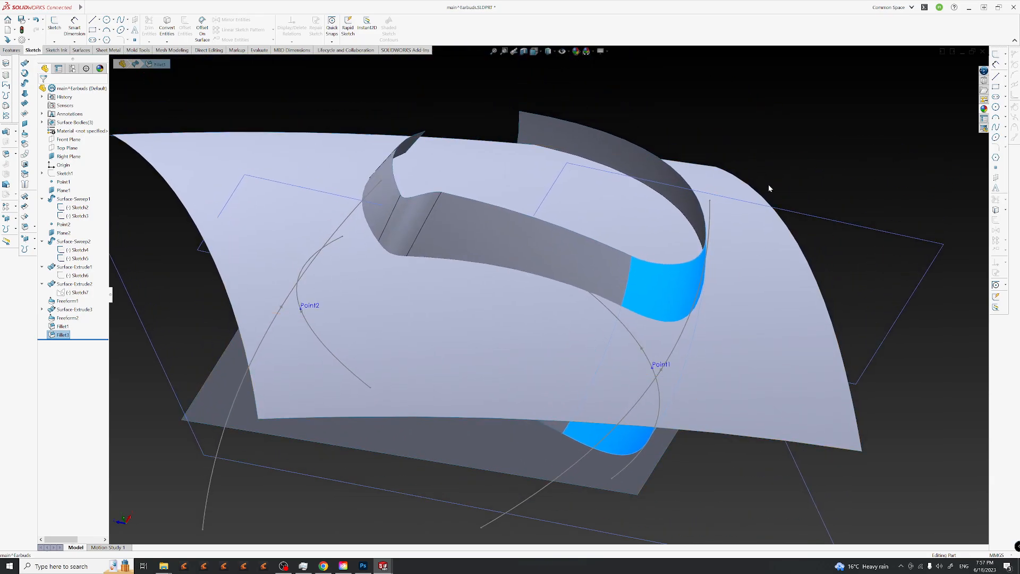
click(769, 184)
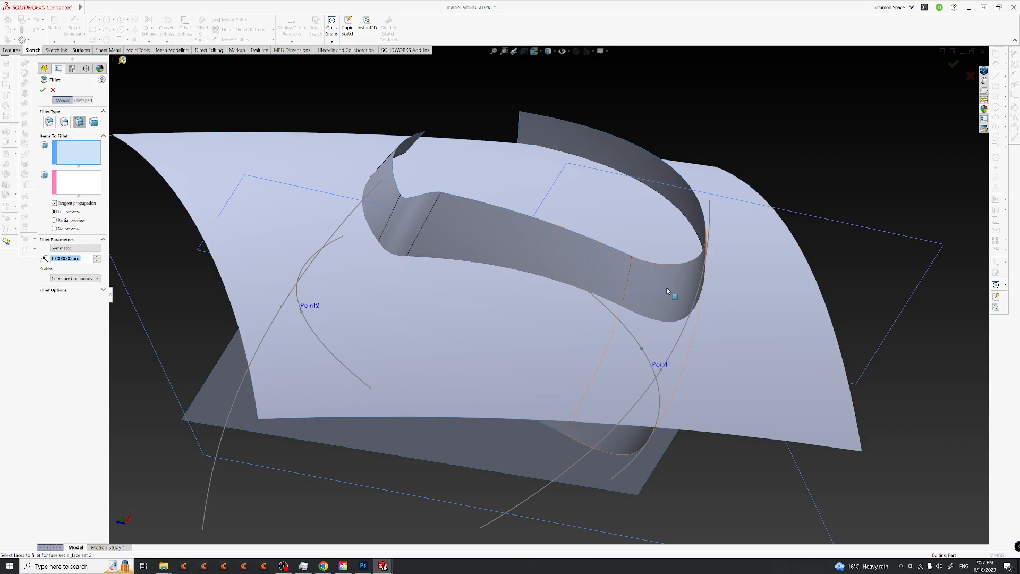
Set up a face fillet between the large curved surface, with its direction flipped, and all five side wall faces.
click(555, 358)
middle_drag(551, 362, 632, 316)
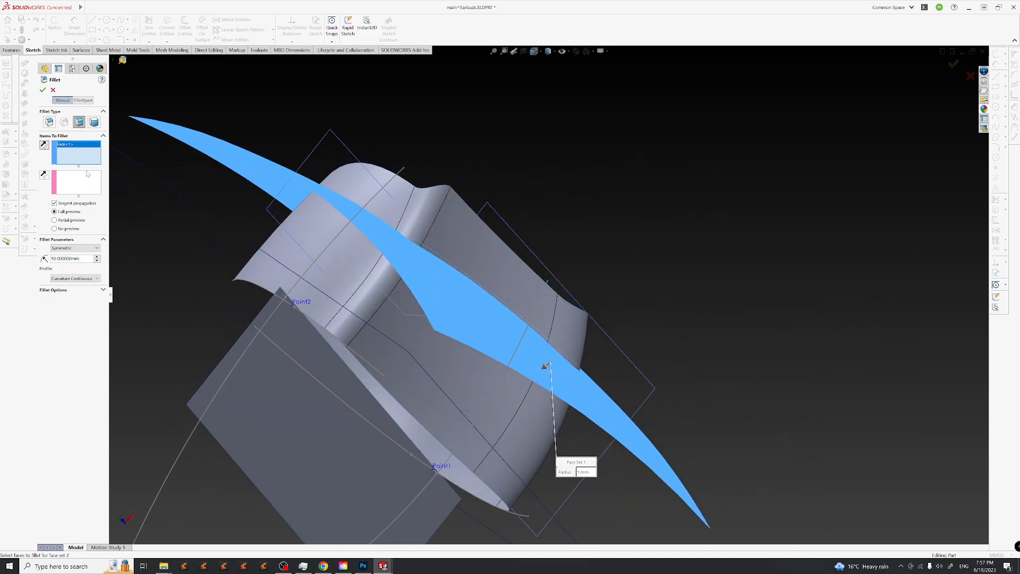
click(366, 182)
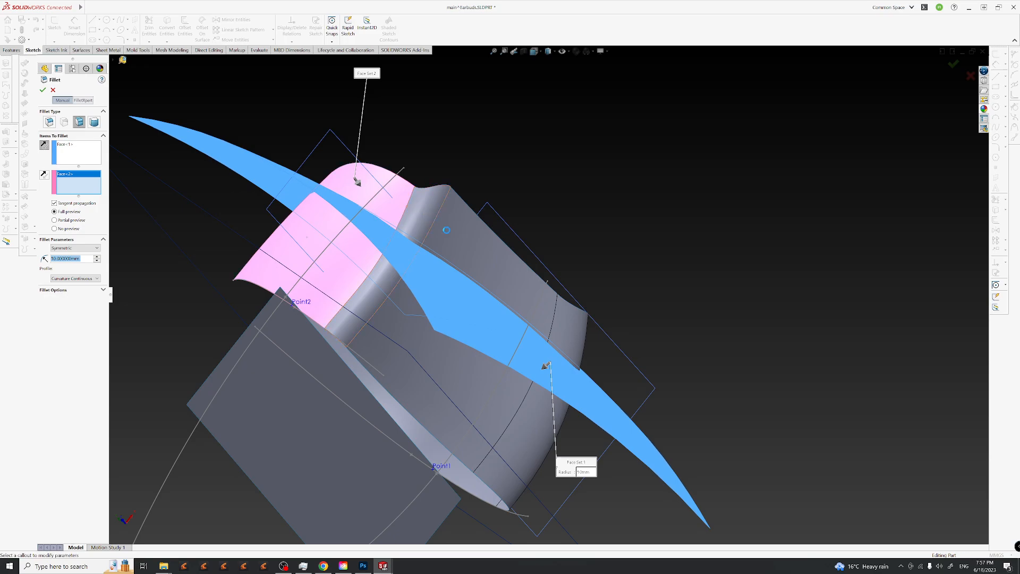
click(431, 217)
middle_drag(510, 260, 586, 324)
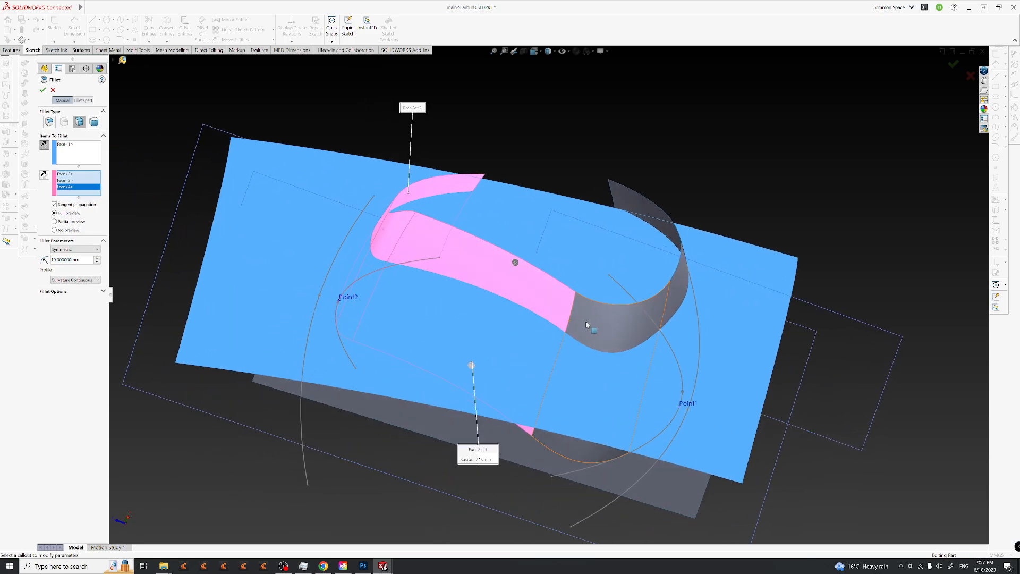
click(586, 325)
click(690, 294)
middle_drag(690, 294, 683, 289)
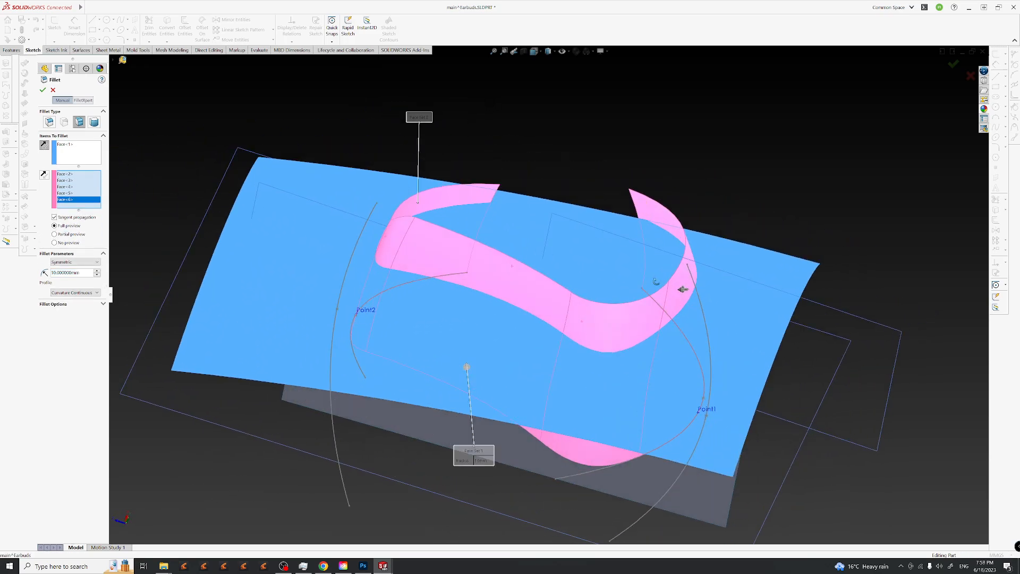
middle_drag(551, 304, 496, 340)
Examine the fillet's parameters and the direction of both face sets from above and below.
click(85, 292)
click(87, 294)
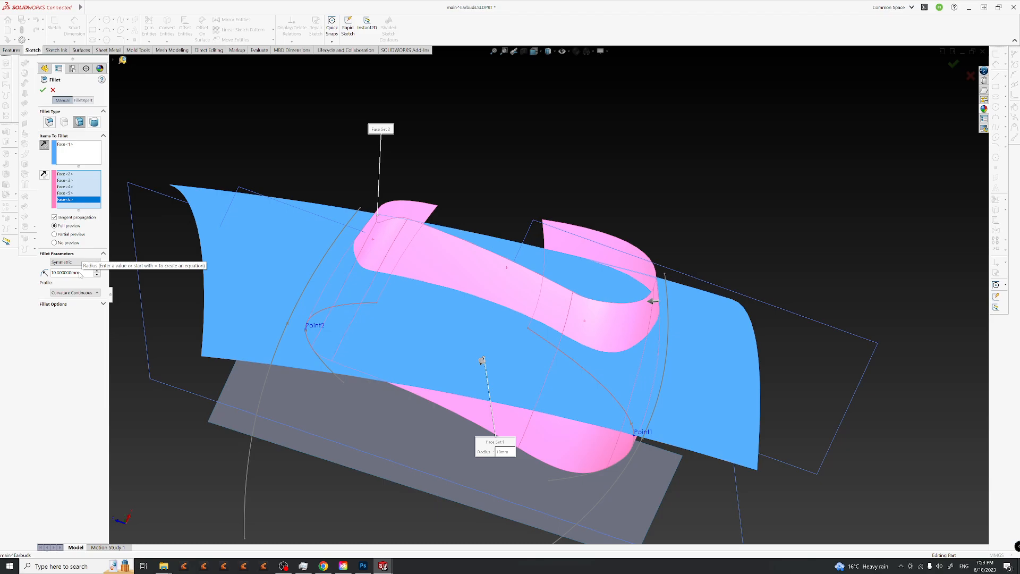
middle_drag(584, 350, 540, 465)
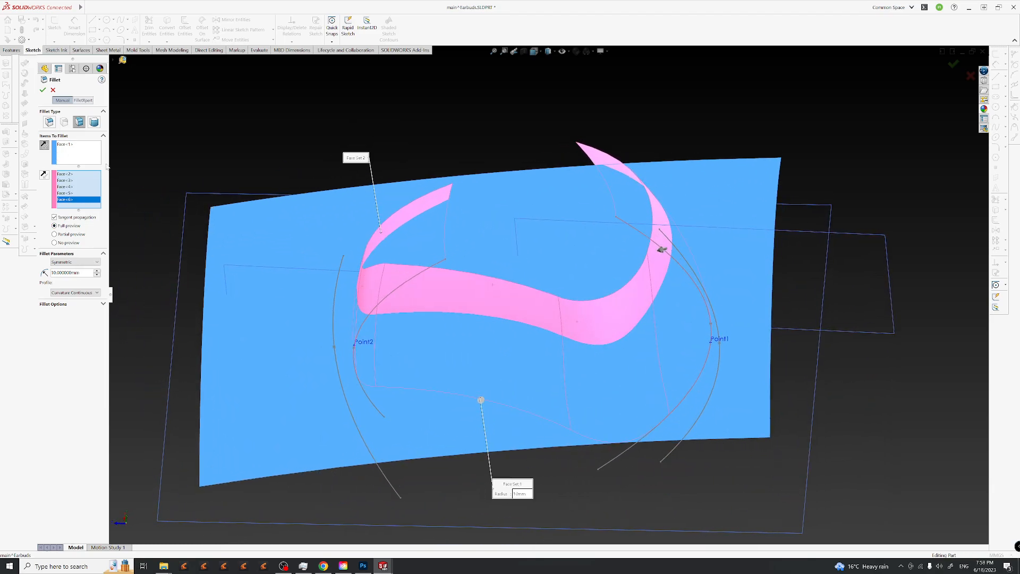
middle_drag(668, 260, 136, 233)
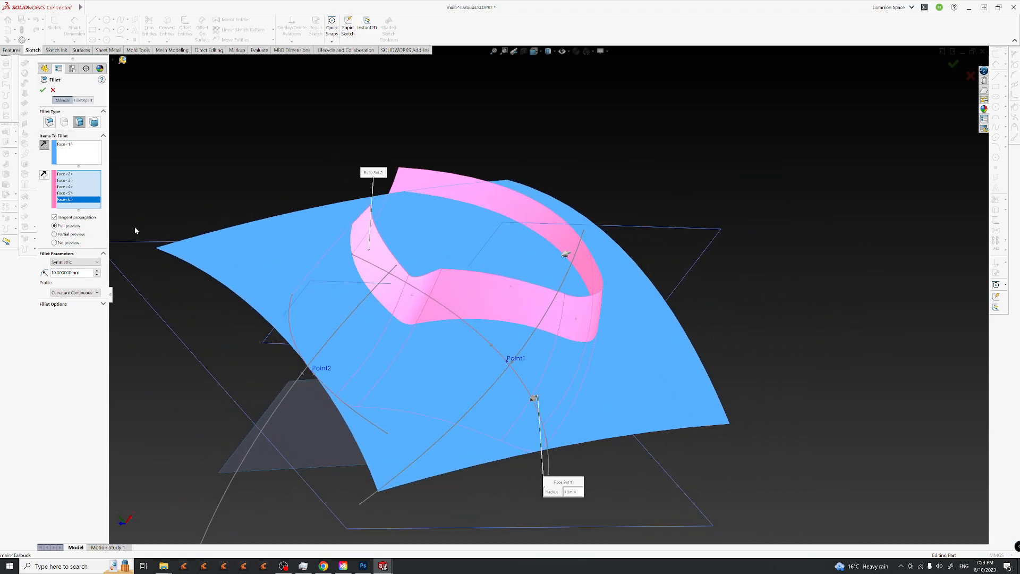
middle_drag(231, 174, 729, 331)
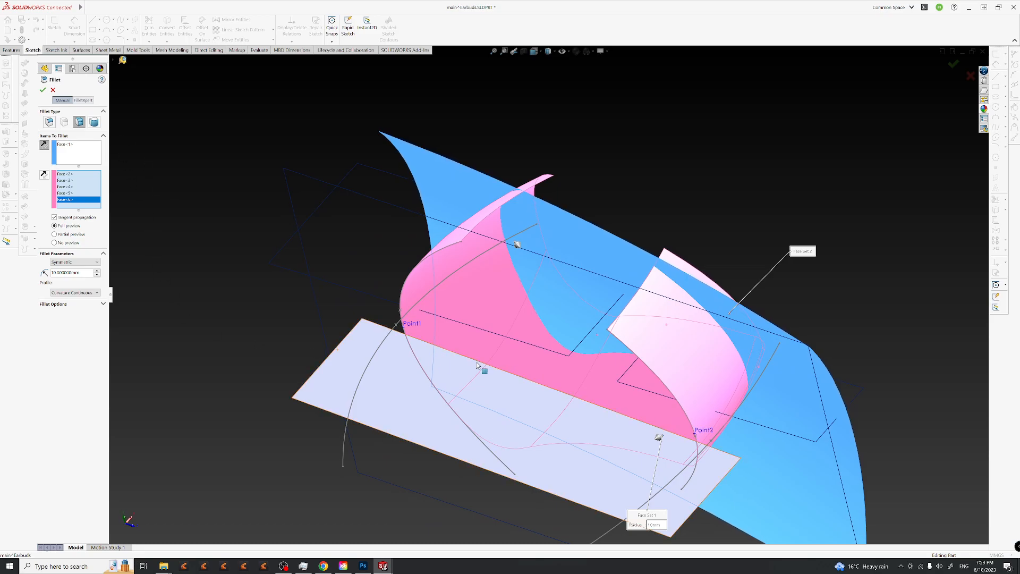
middle_drag(457, 319, 477, 331)
Try the symmetric, curvature-continuous face fillet with a 5 mm radius.
click(69, 273)
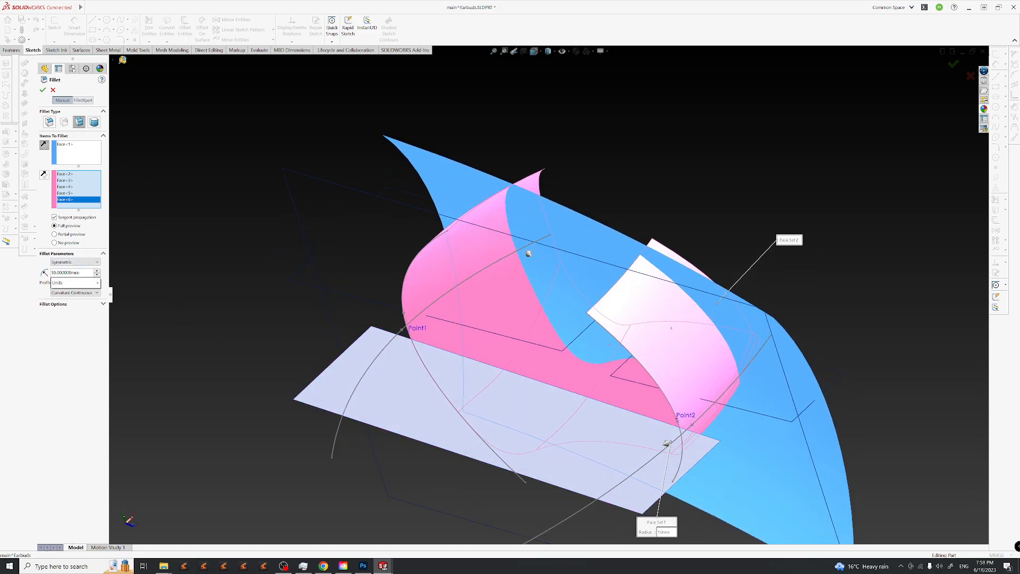
key(Return)
middle_drag(567, 333, 534, 320)
drag(82, 273, 1, 272)
click(72, 272)
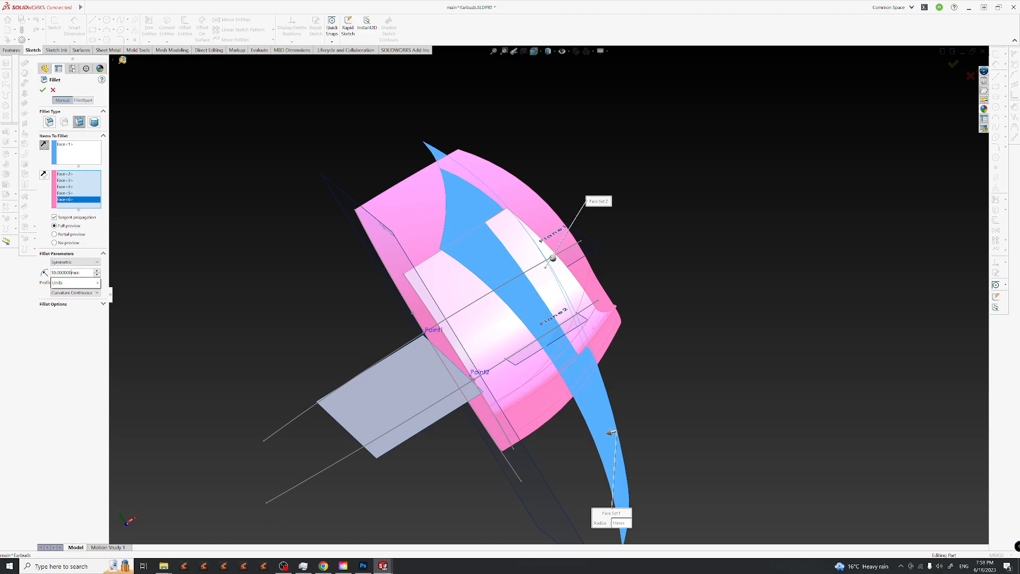
text(5)
middle_drag(547, 322, 498, 322)
mouse_move(80, 283)
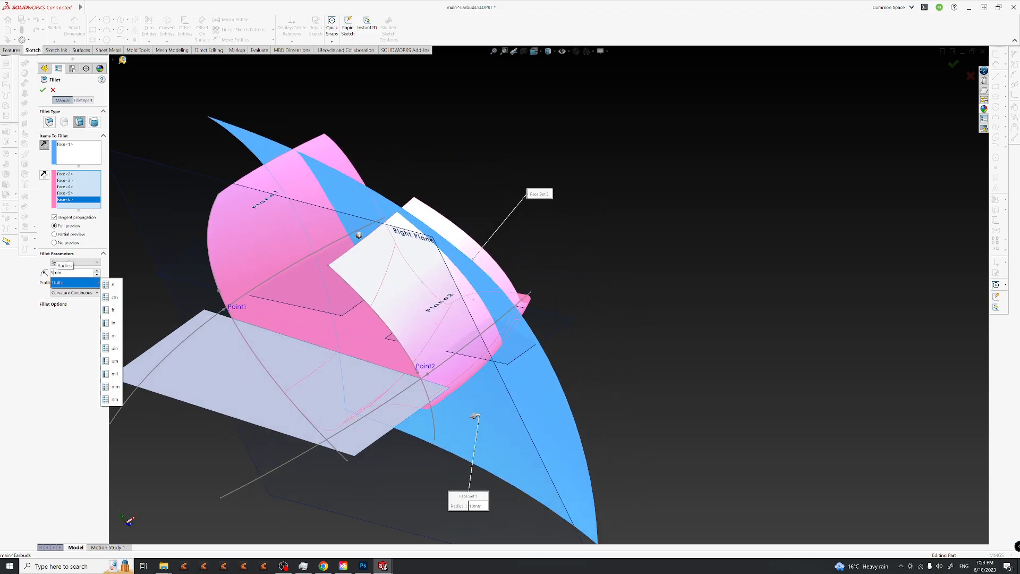
key(Return)
middle_drag(440, 312, 395, 285)
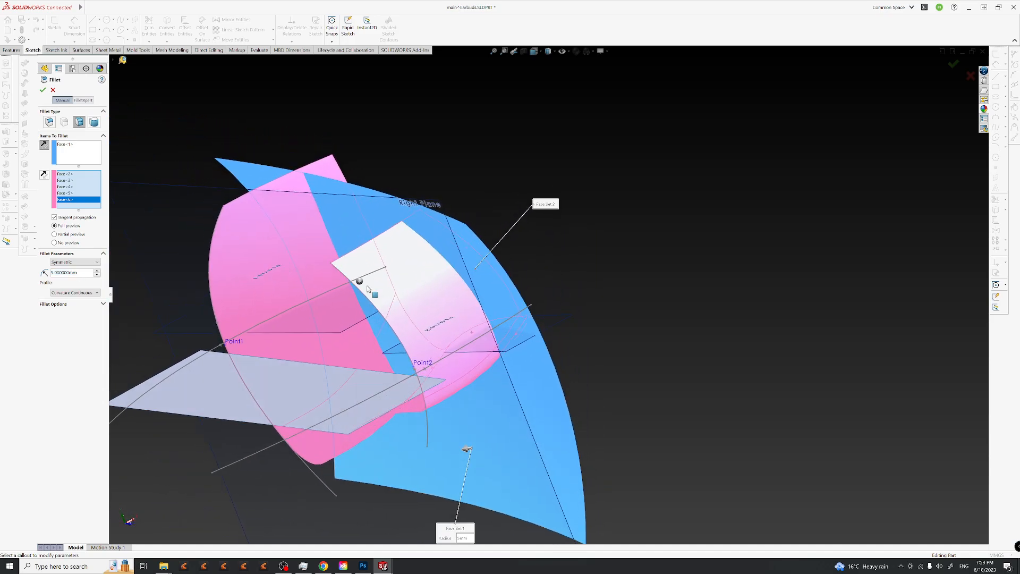
middle_drag(451, 357, 303, 400)
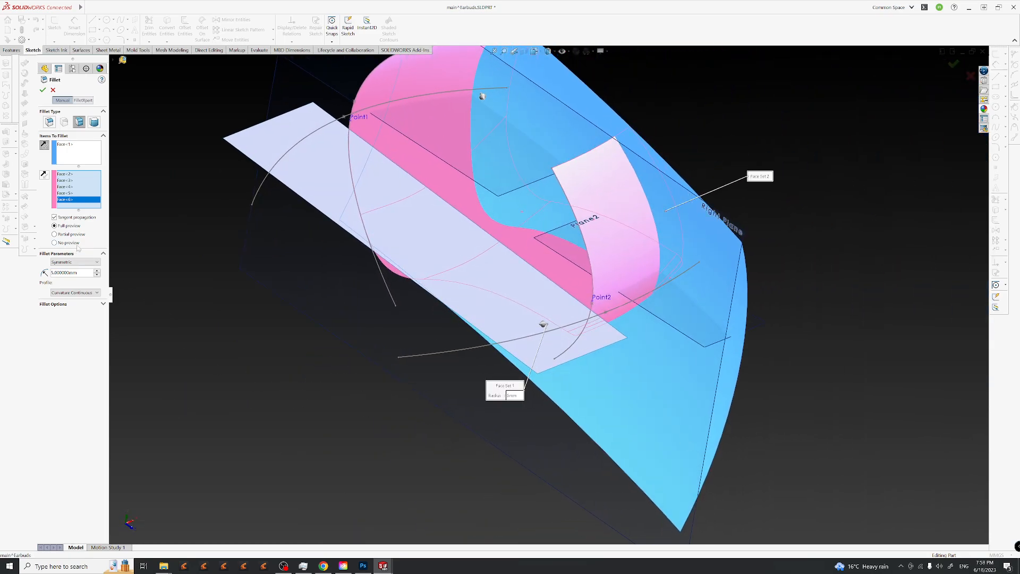
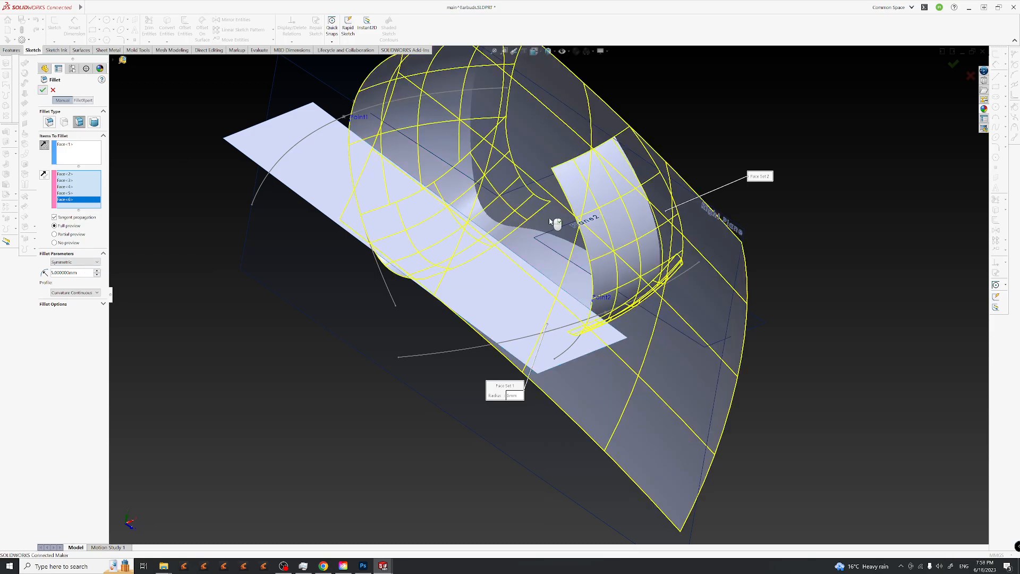
Try to create the face fillet with the radius reduced to 2 mm.
click(74, 274)
double_click(75, 273)
text(2)
key(Return)
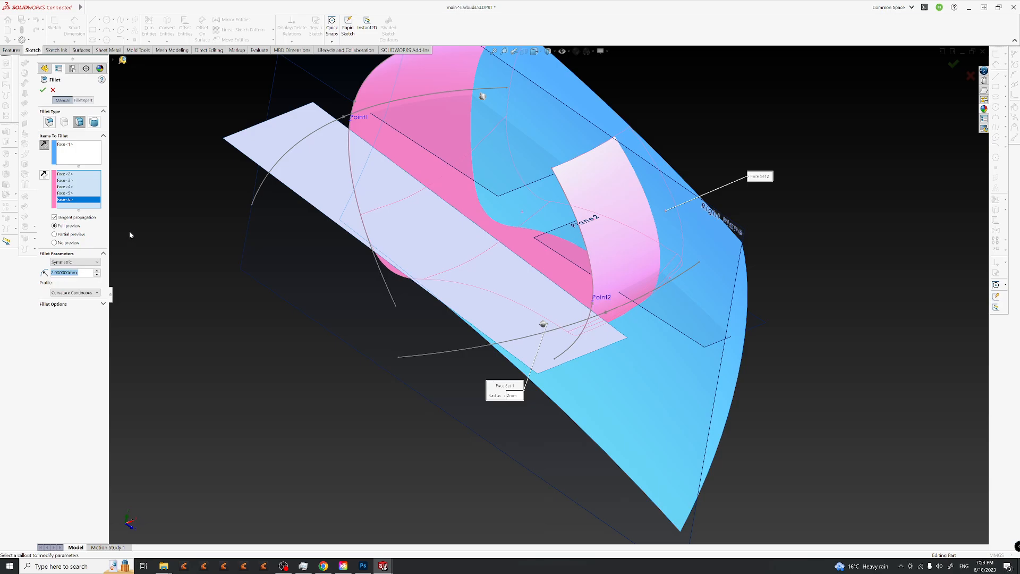
scroll(600, 338, up, 3)
middle_drag(595, 338, 494, 328)
click(43, 90)
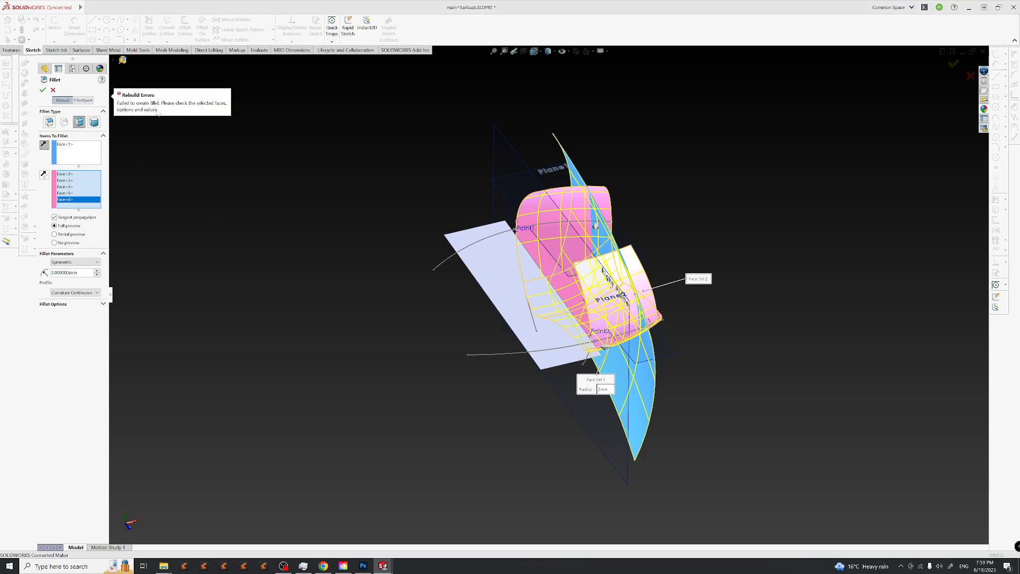
Set the face fillet's radius to 1 mm and inspect its preview along the side wall.
drag(72, 275, 15, 273)
text(1)
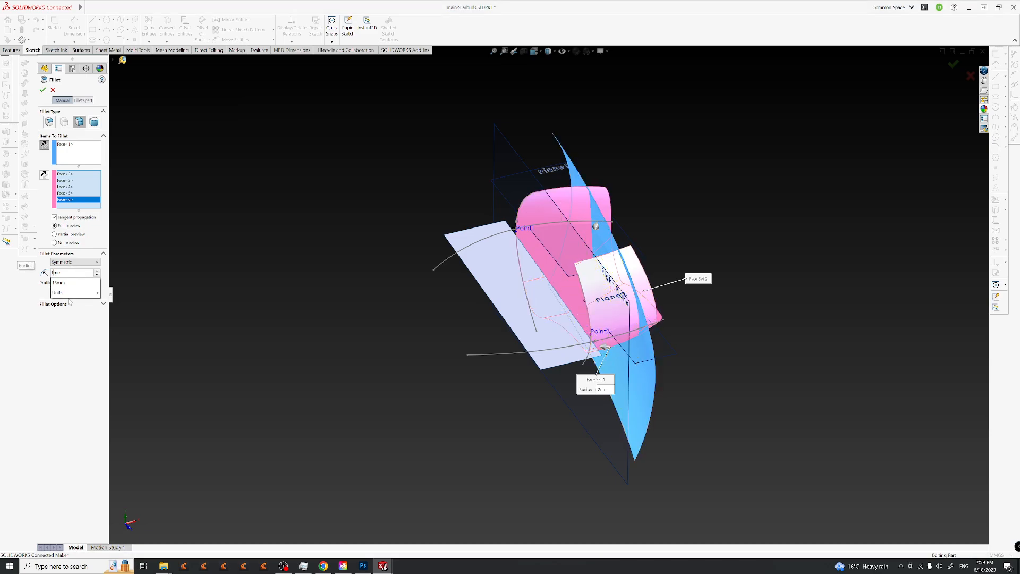
key(Return)
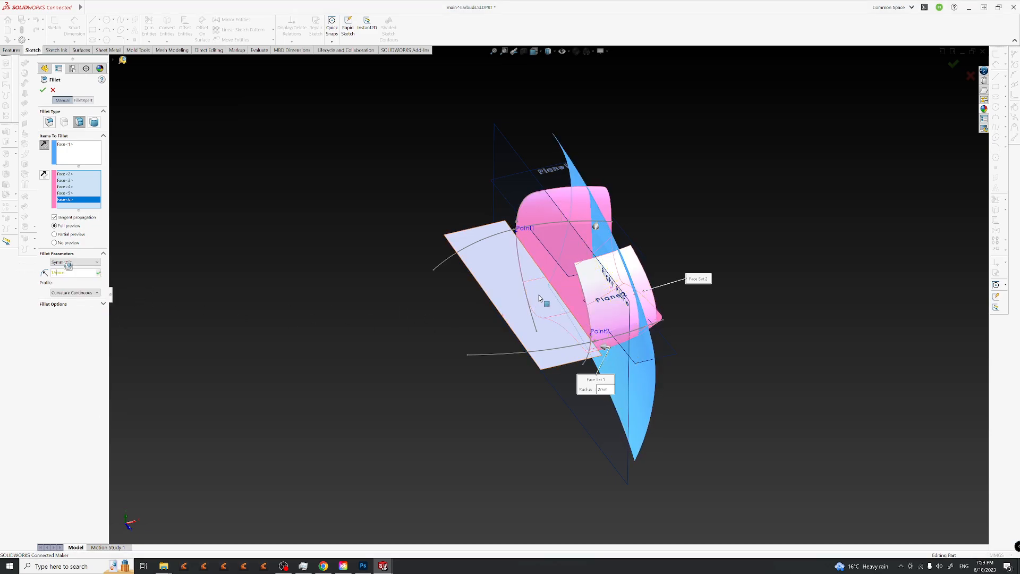
key(Return)
click(558, 282)
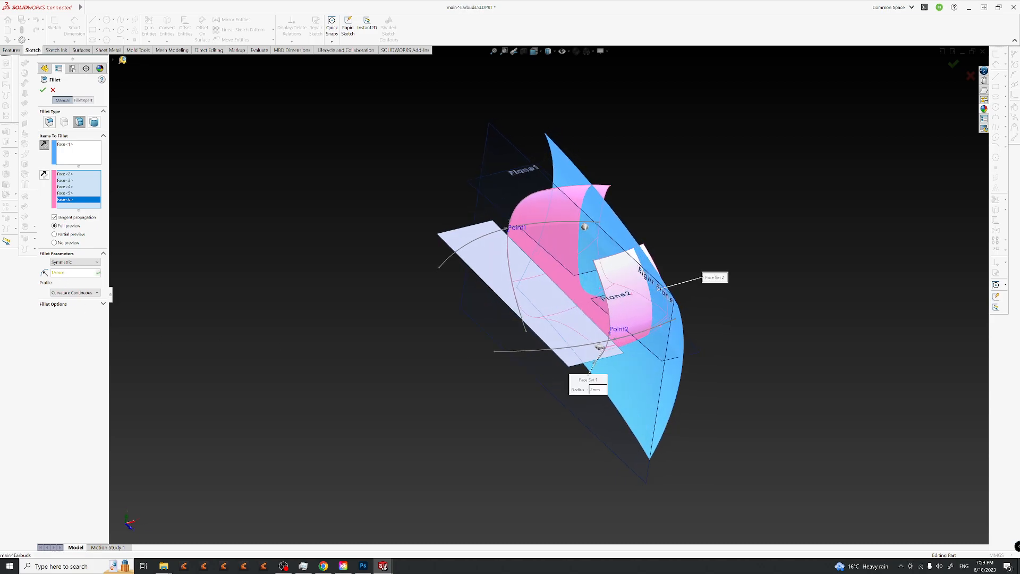
text(1)
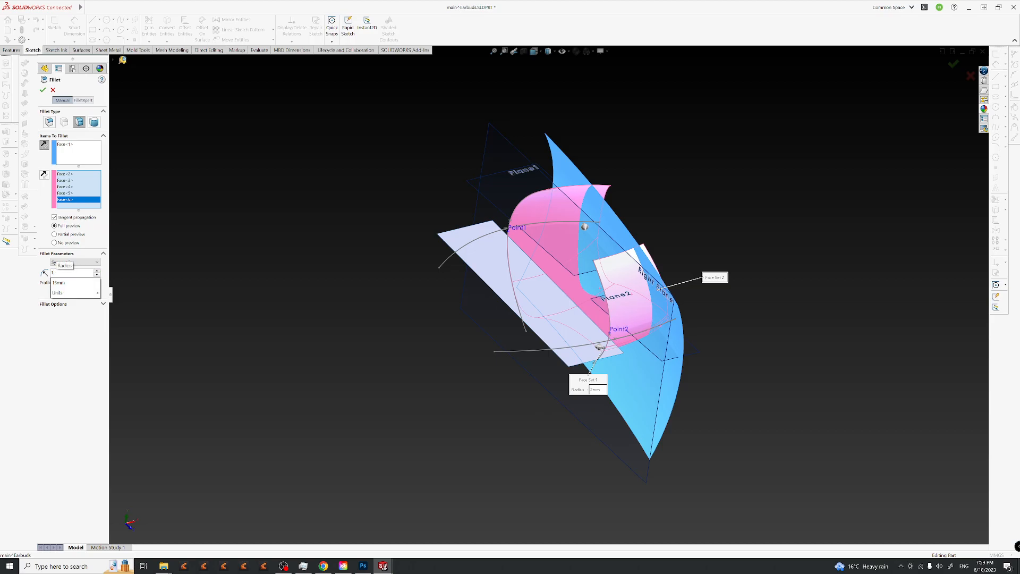
text(mm)
key(Return)
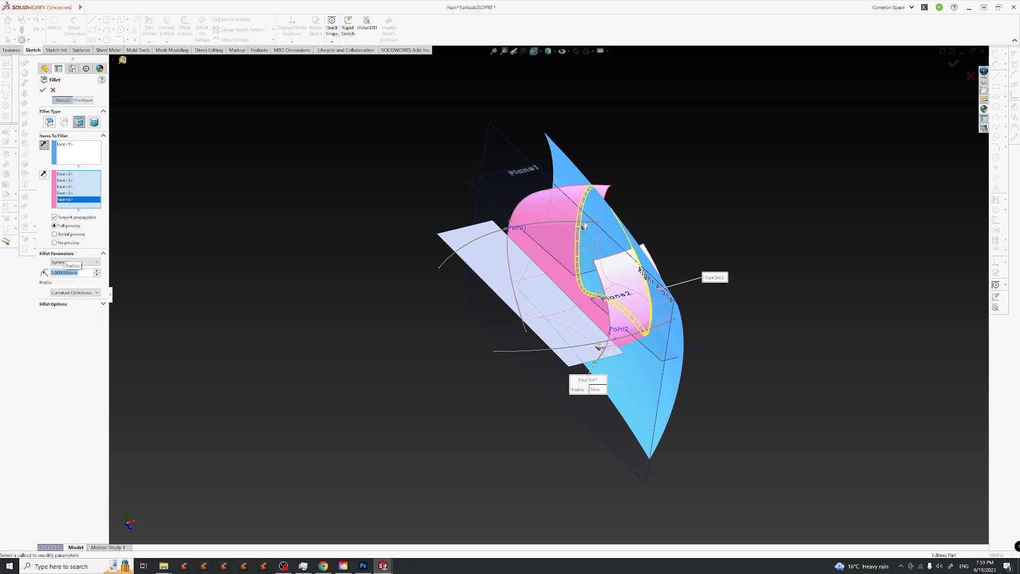
scroll(630, 310, down, 3)
middle_drag(622, 314, 496, 300)
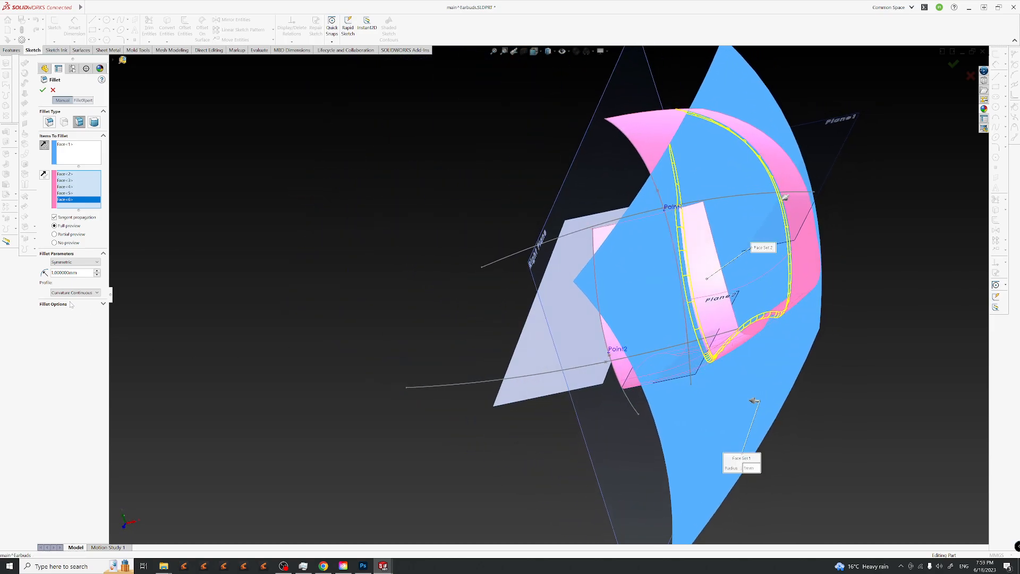
Try to create the face fillet again with a 2 mm radius and check it from another angle.
double_click(66, 275)
text(2)
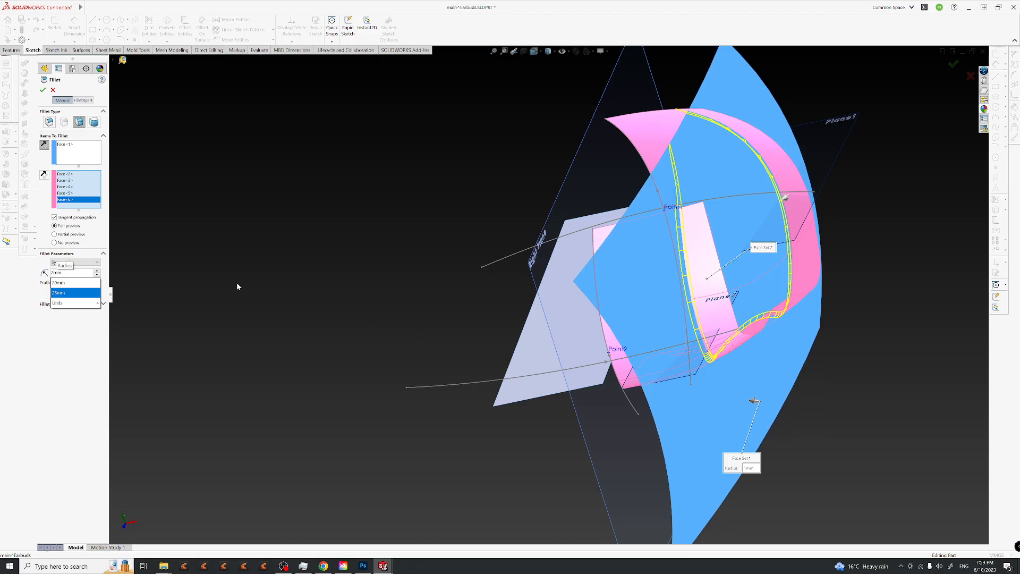
key(Return)
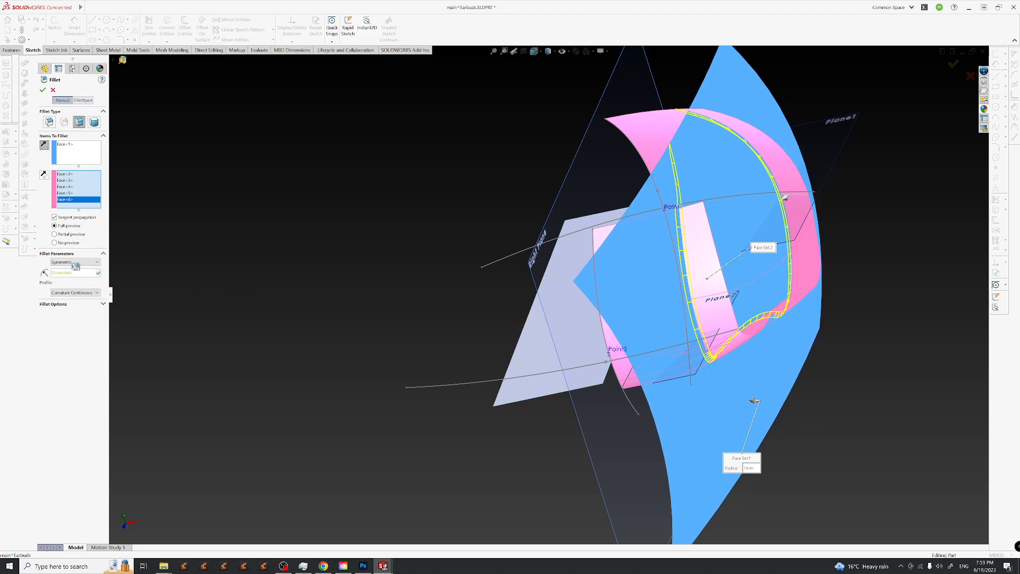
text(2)
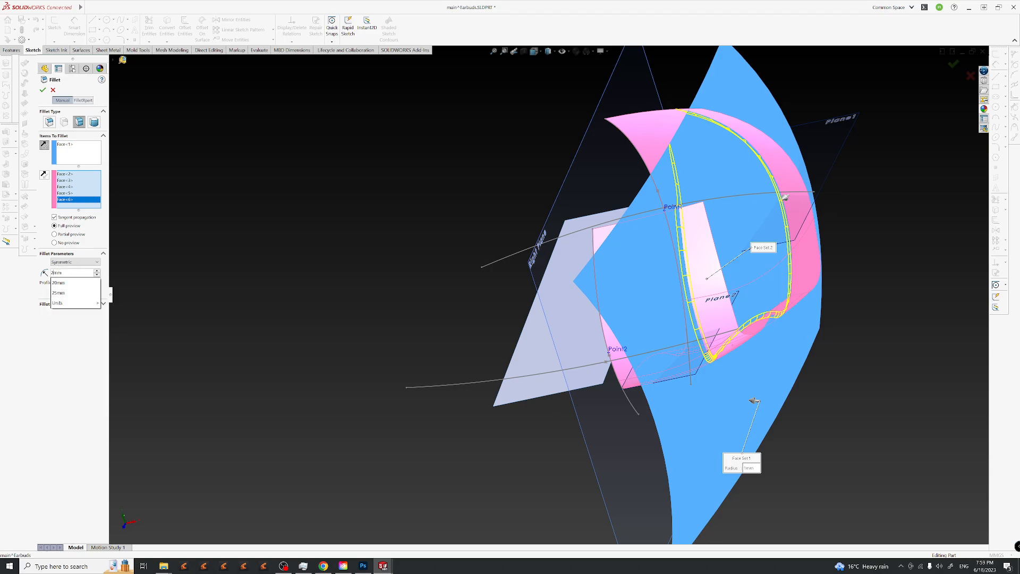
key(Return)
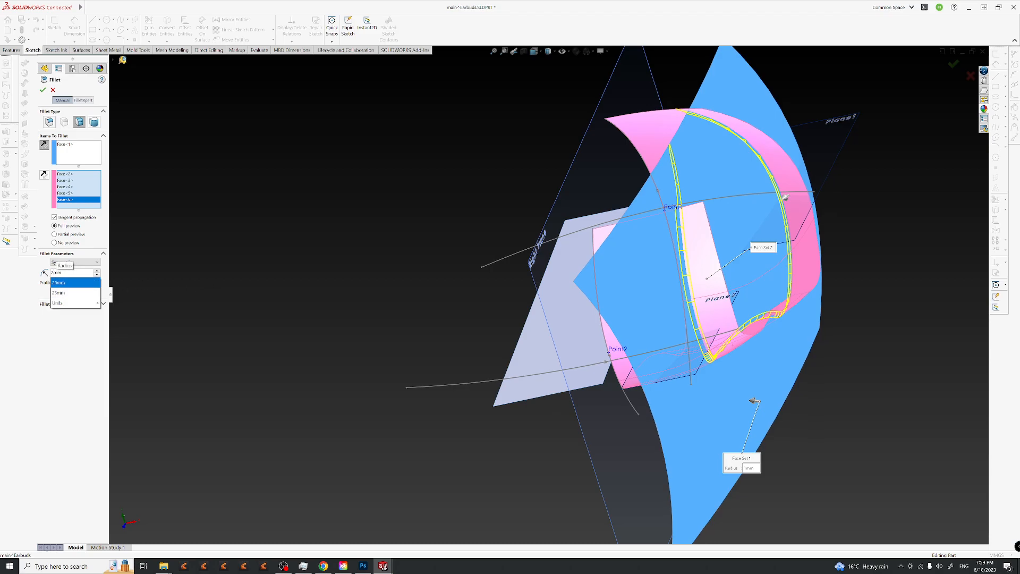
middle_drag(676, 268, 779, 326)
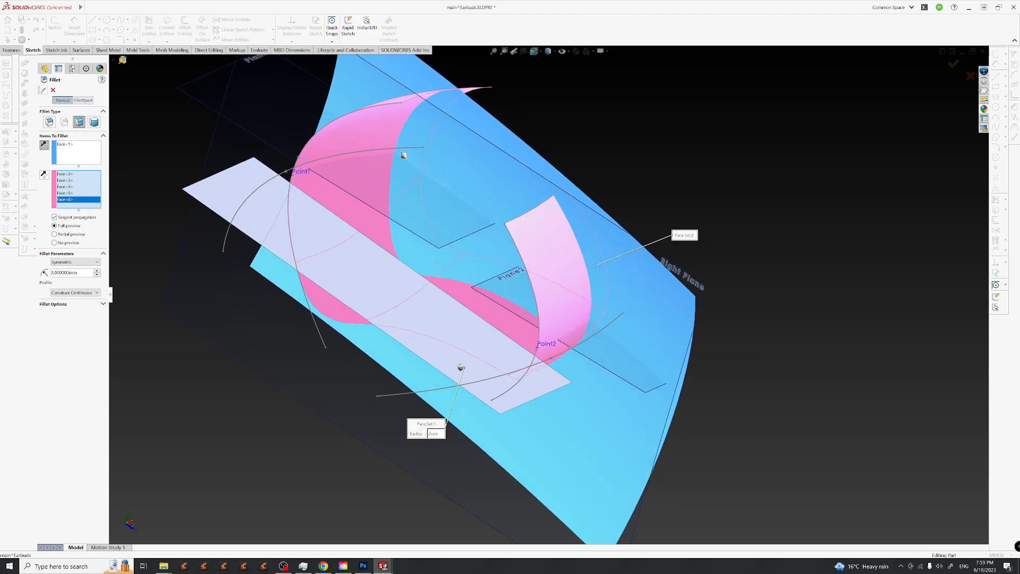
click(44, 93)
middle_drag(123, 290, 32, 299)
Set the face fillet's radius to 1.5 mm and inspect its preview against the reference image.
drag(69, 273, 13, 276)
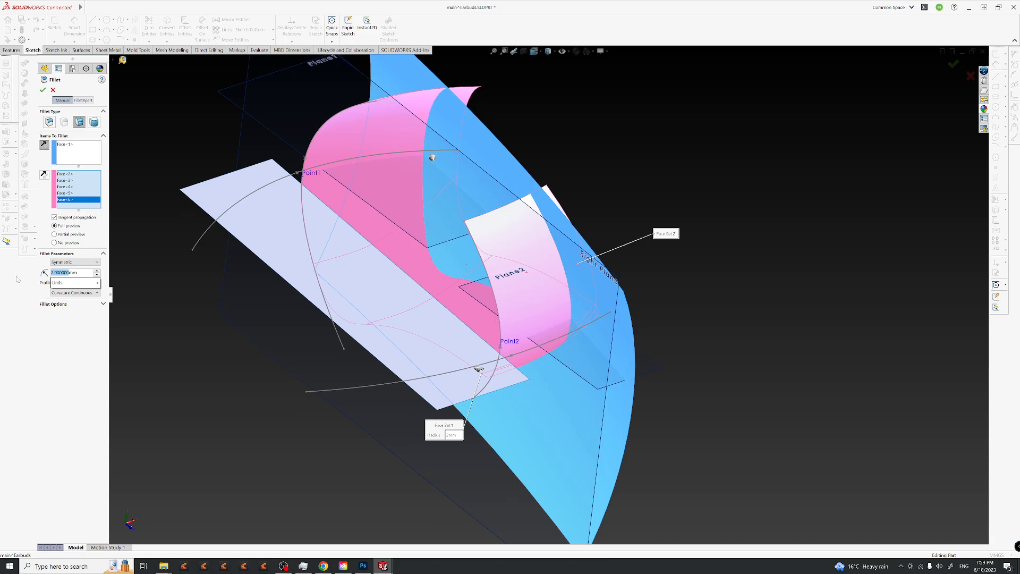
text(1.5)
key(Return)
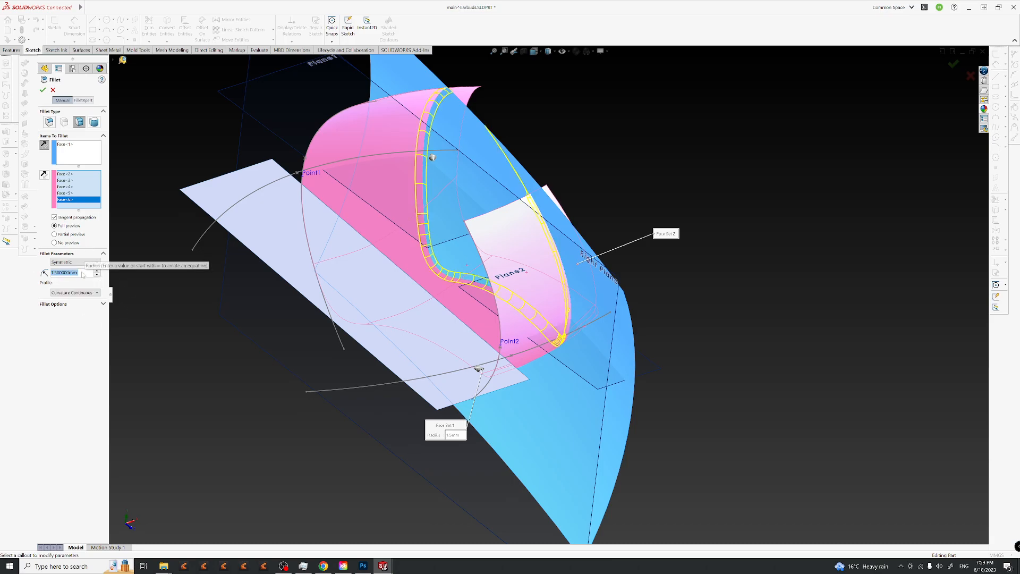
middle_drag(511, 305, 246, 205)
middle_drag(682, 345, 372, 521)
click(364, 567)
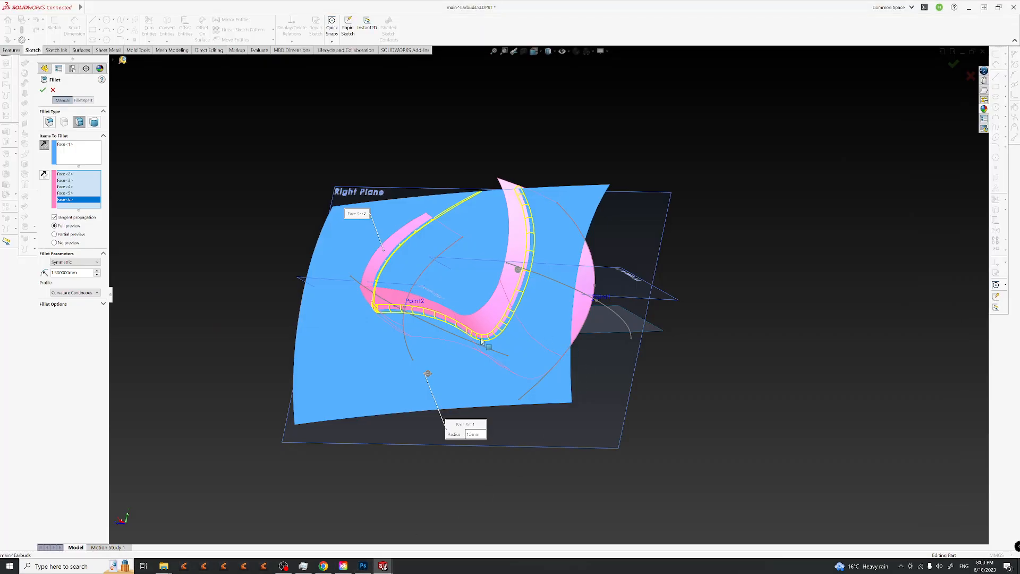
Try to create the face fillet with a 3 mm radius and abandon the fillet.
right_click(69, 273)
drag(34, 274, 32, 275)
text(3)
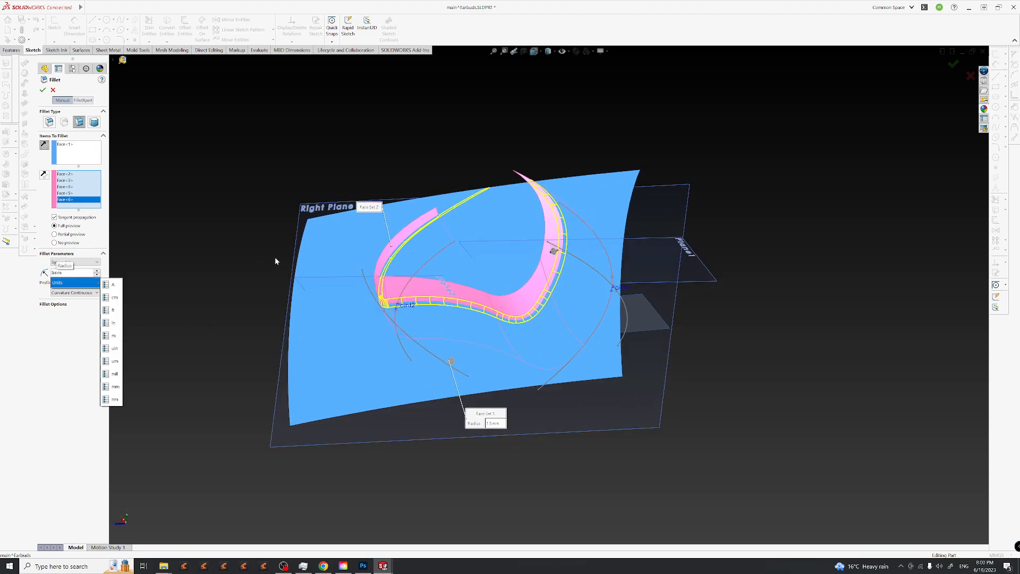
key(Return)
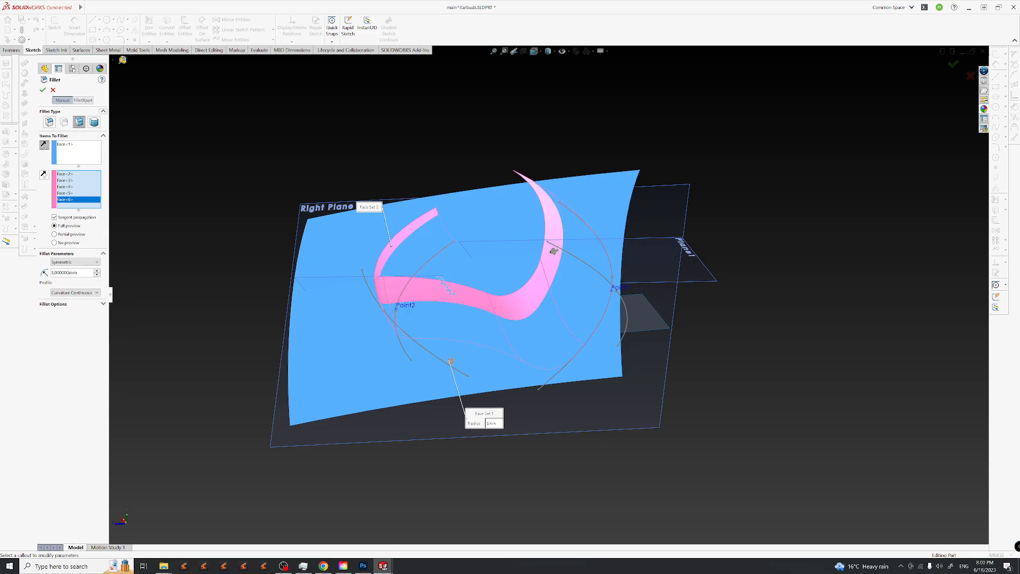
middle_drag(333, 270, 519, 295)
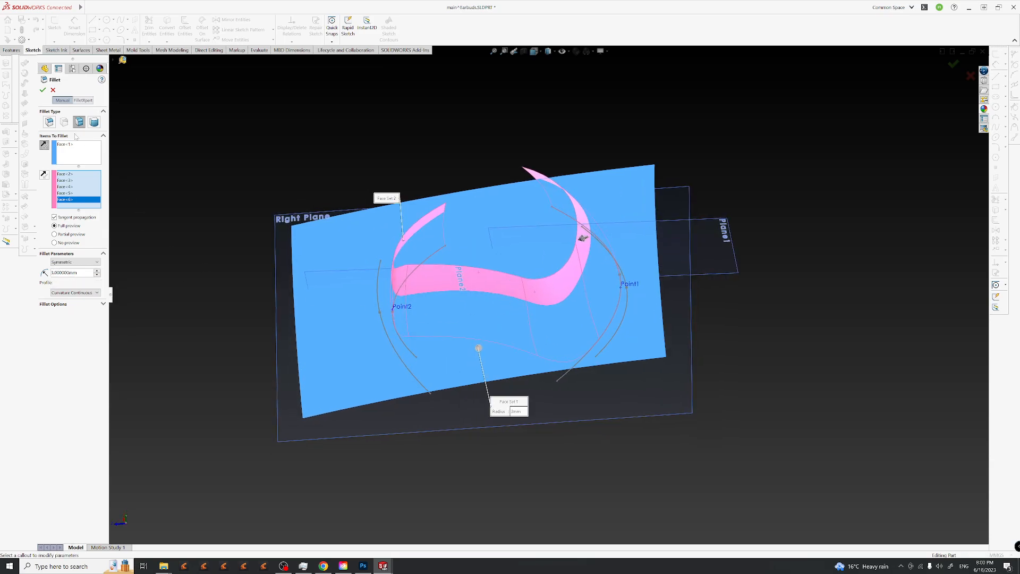
click(43, 90)
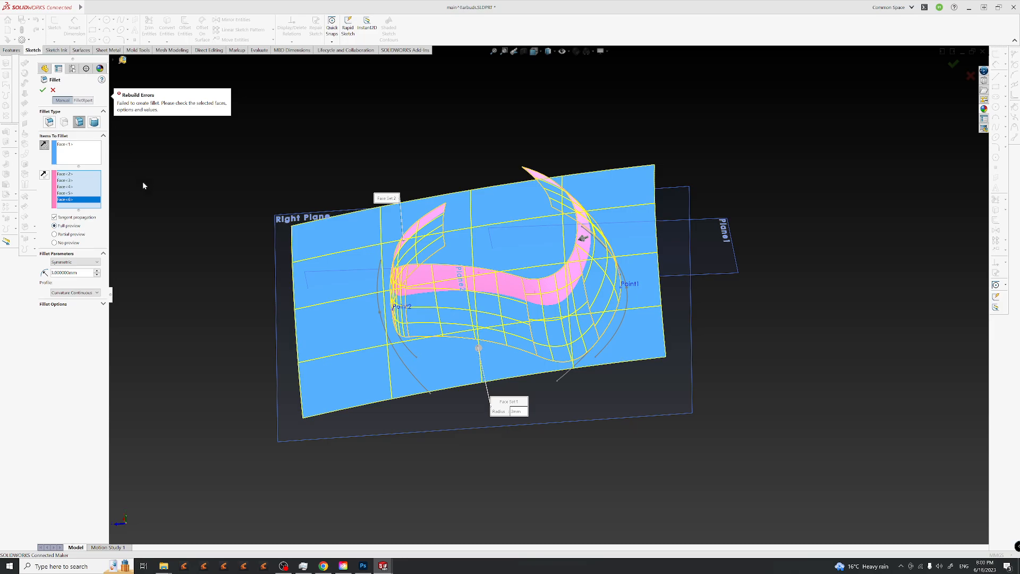
click(53, 91)
Mutually trim the freeform surface and the filleted side wall, removing the freeform's outer area and the wall above it.
middle_drag(552, 303, 695, 426)
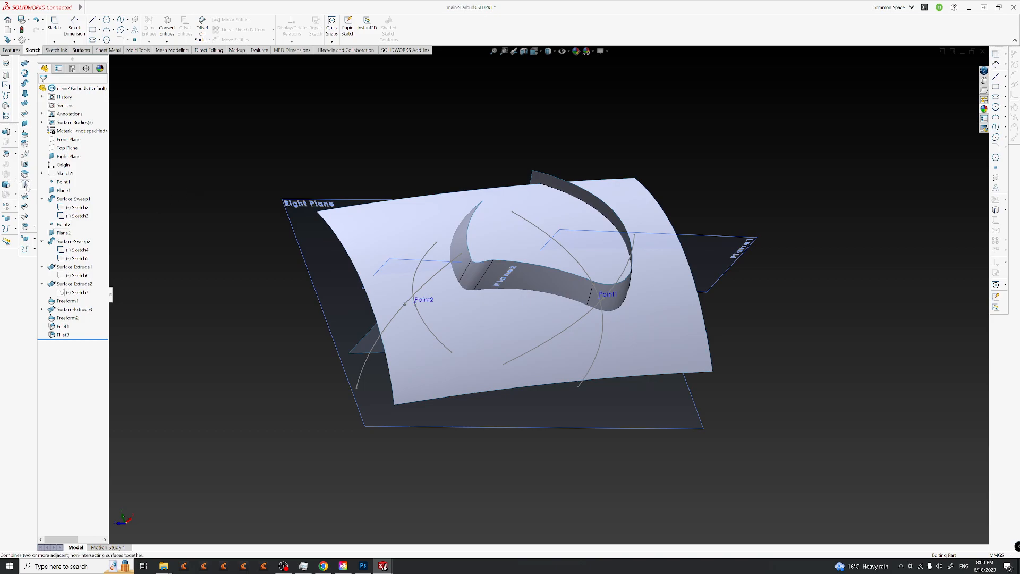
click(25, 207)
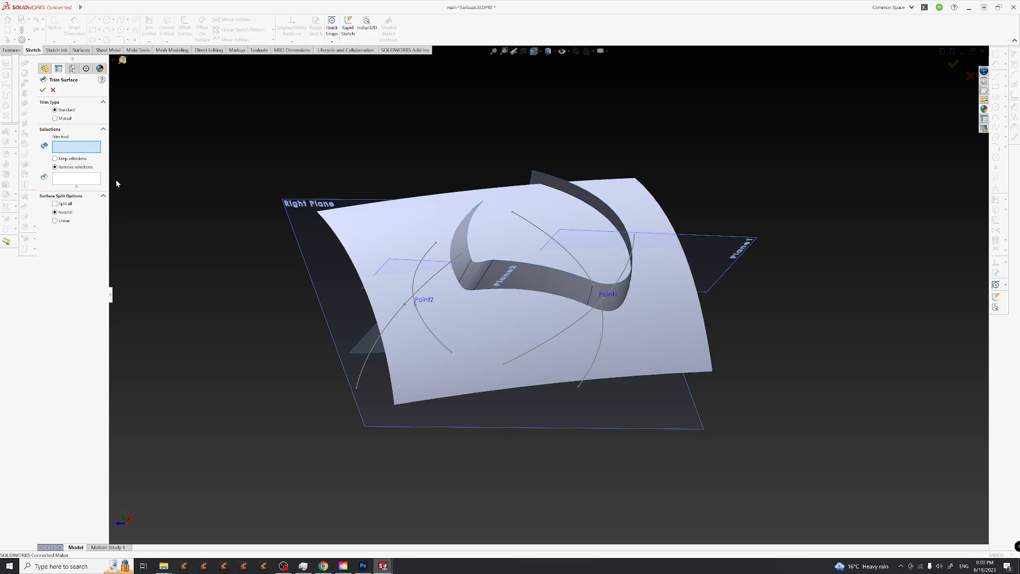
click(60, 118)
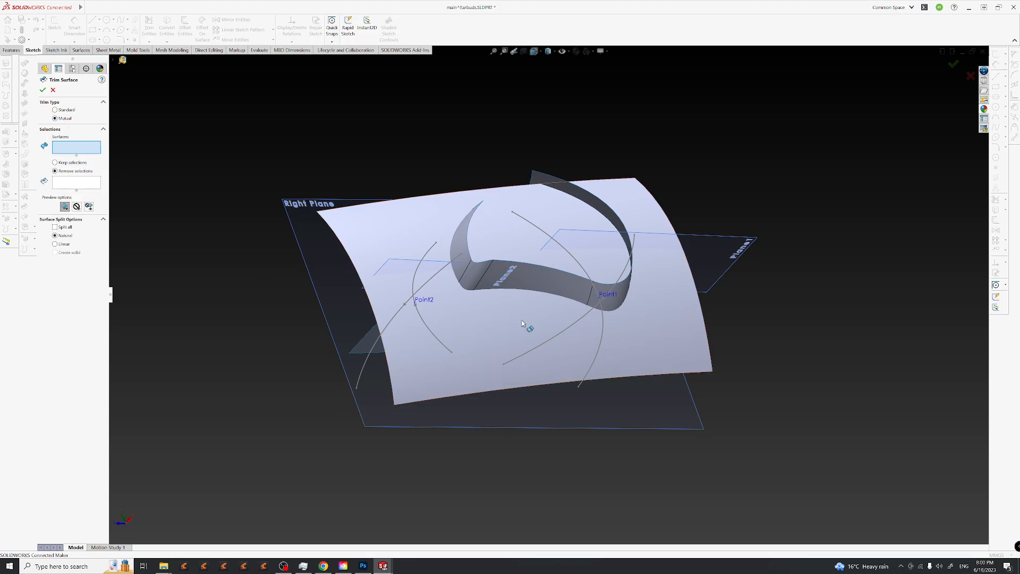
click(655, 355)
click(626, 307)
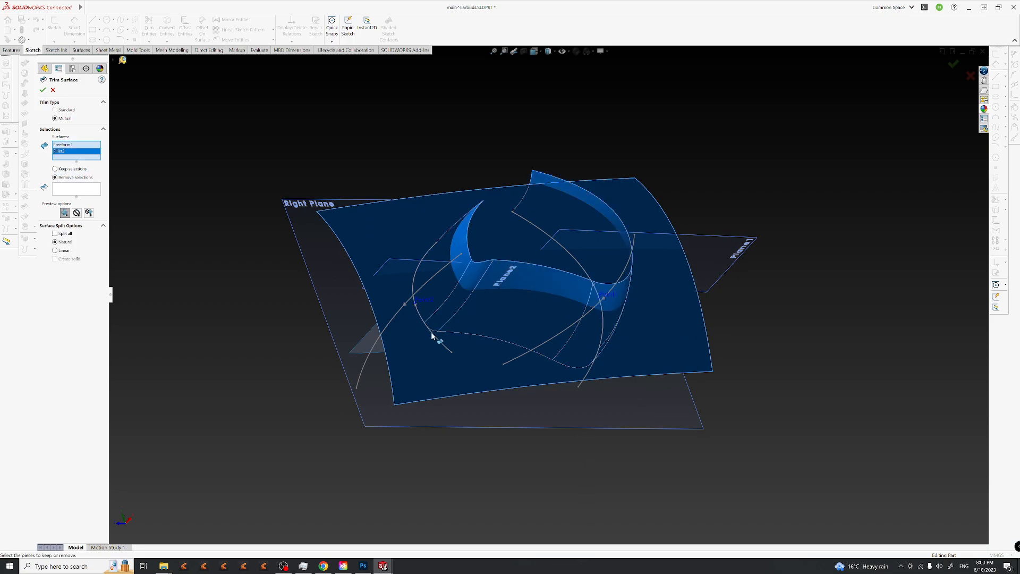
middle_drag(528, 333, 538, 330)
click(78, 189)
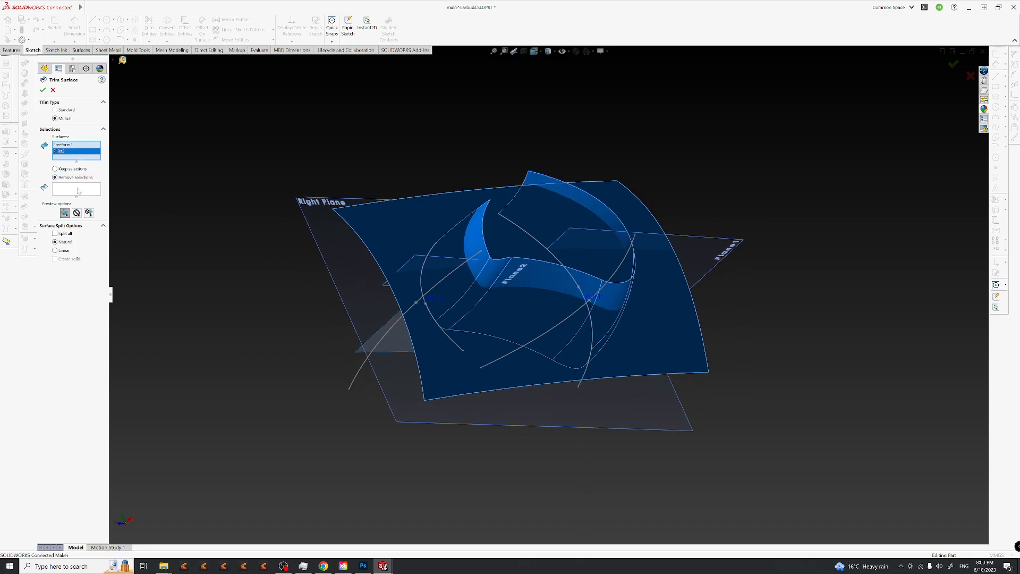
click(635, 296)
click(683, 340)
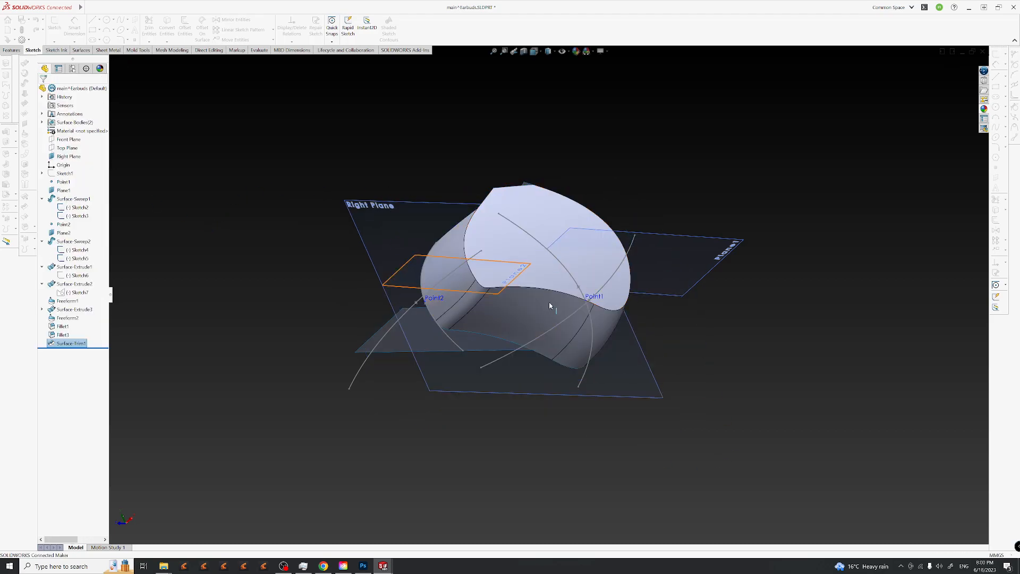
Start a symmetric, curvature-continuous constant-size fillet and select the two rim edges between the trimmed freeform surface and side wall.
middle_drag(624, 380, 386, 326)
click(26, 228)
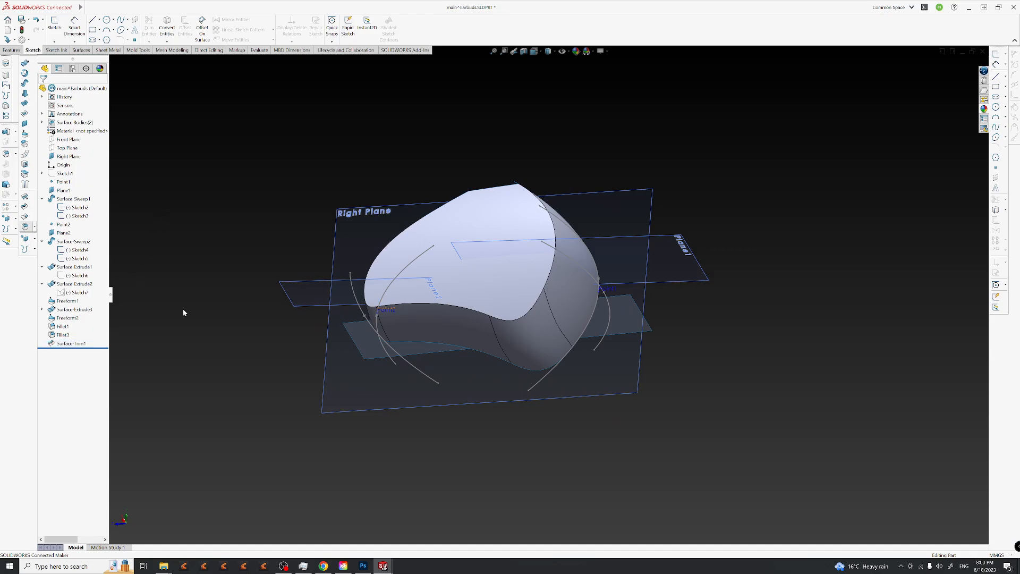
click(49, 122)
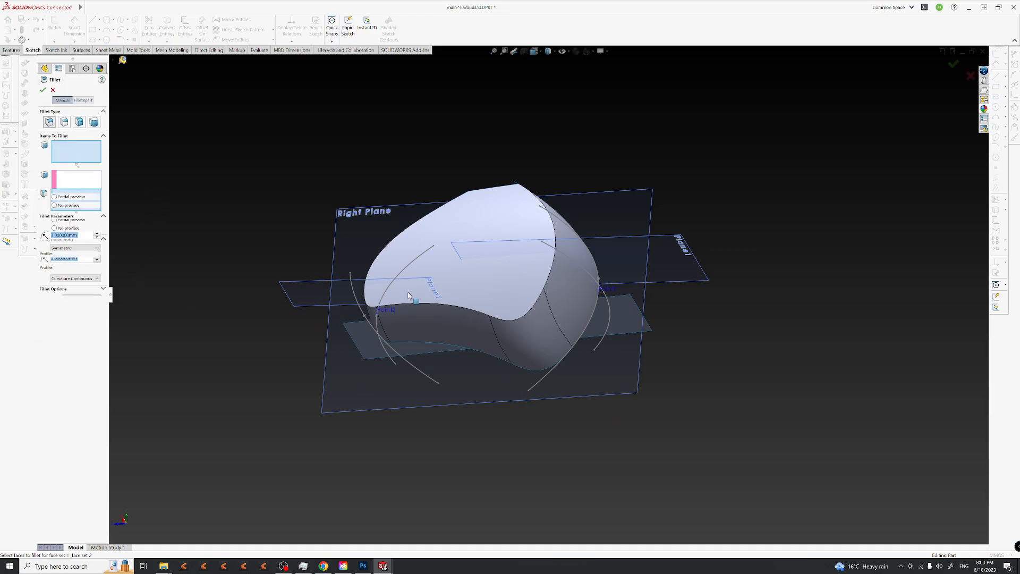
middle_drag(468, 297, 594, 298)
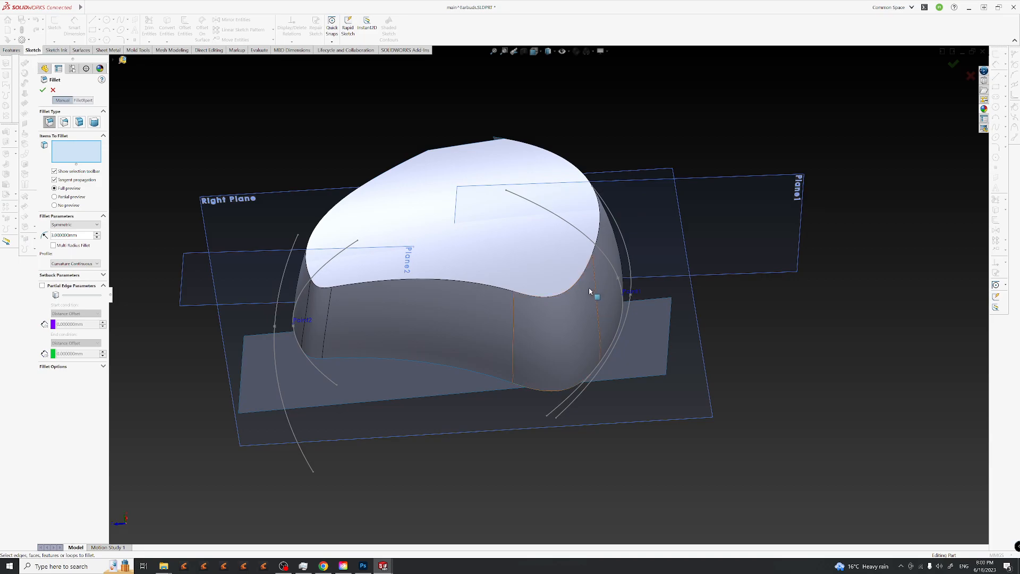
click(581, 276)
middle_drag(540, 339, 606, 361)
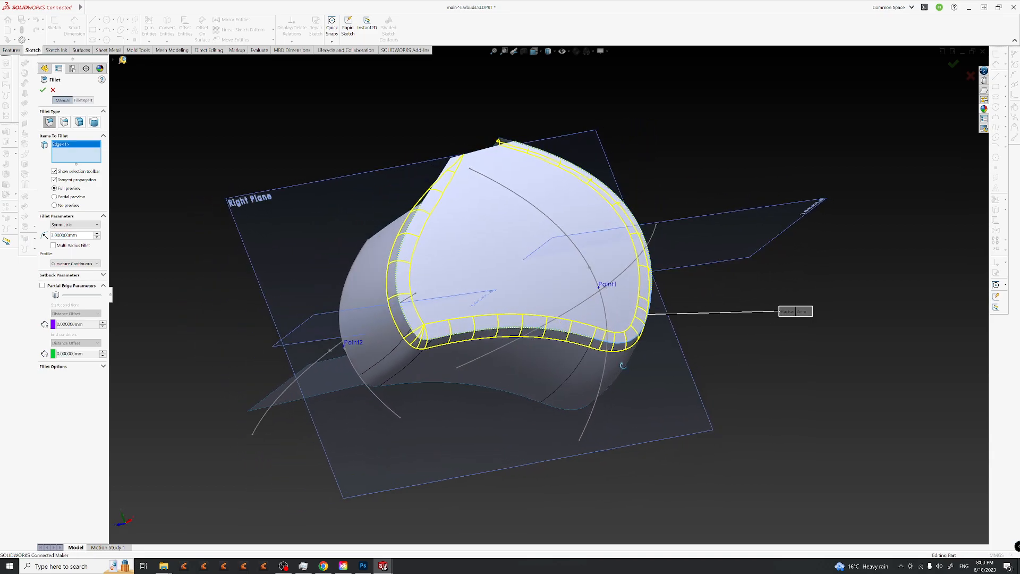
click(404, 316)
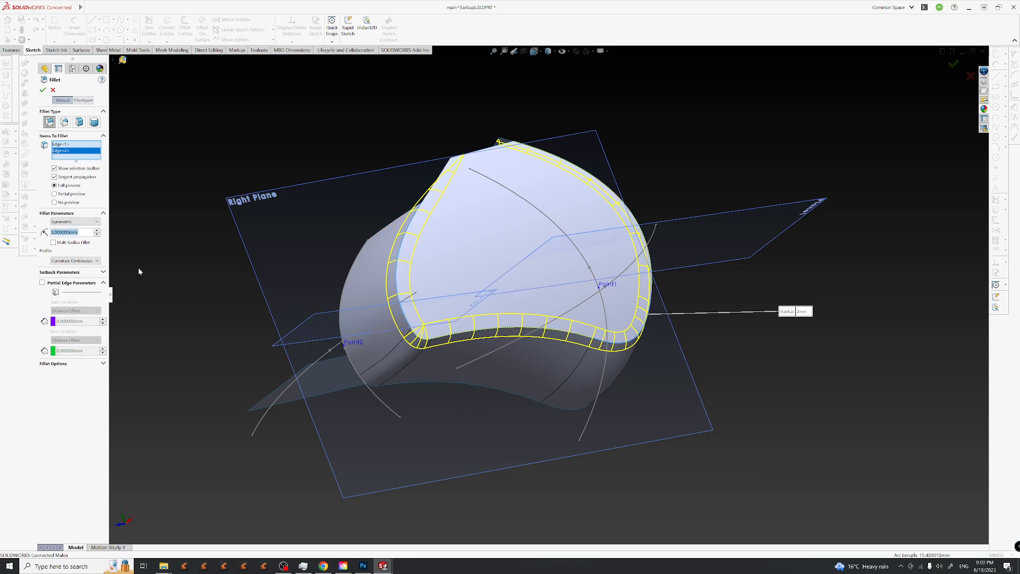
Change the fillet to variable size, set V1 and V2 at the broad rounded corner to 5 mm, and try to create it.
click(64, 122)
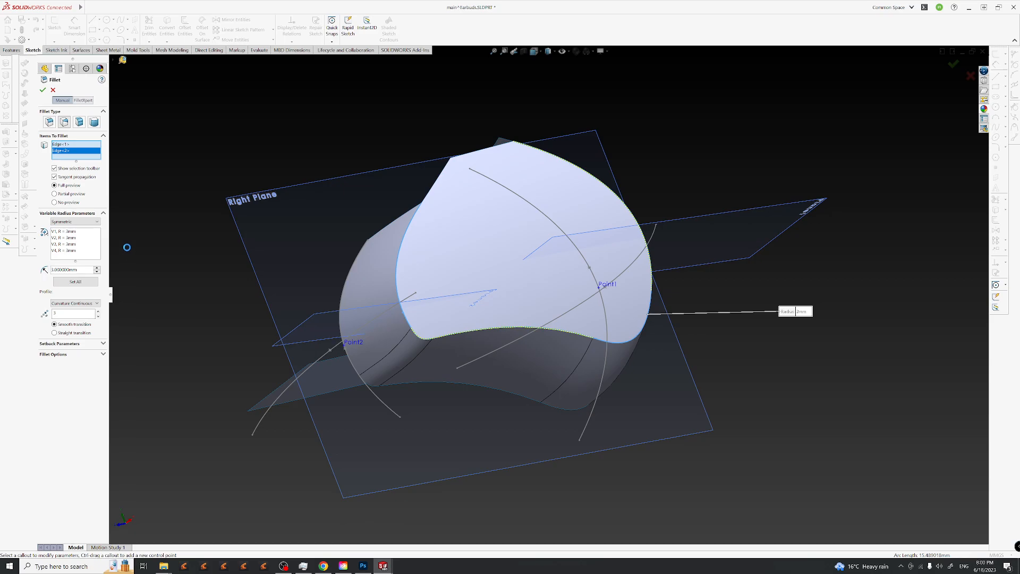
middle_drag(524, 305, 513, 381)
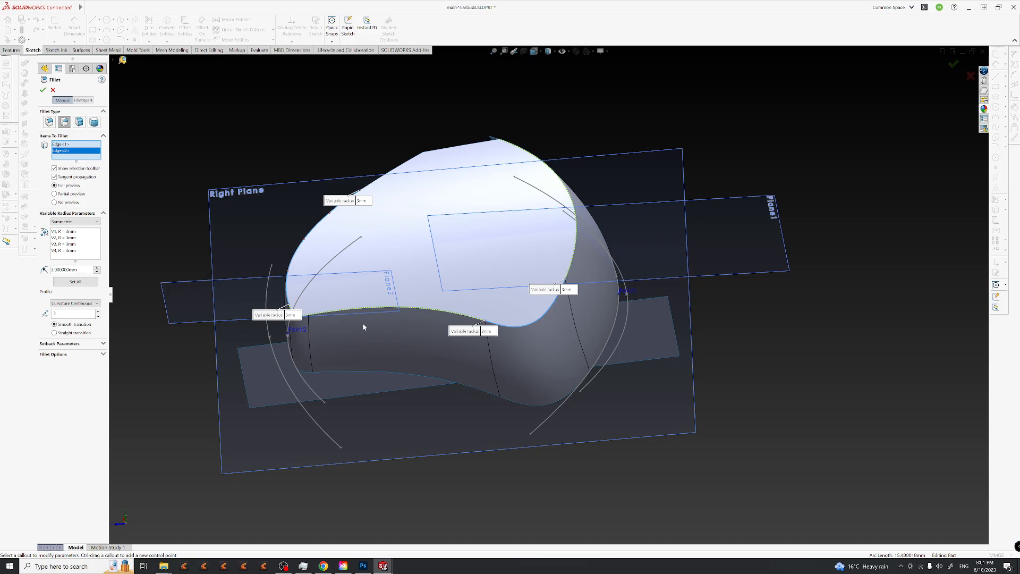
middle_drag(547, 363, 585, 284)
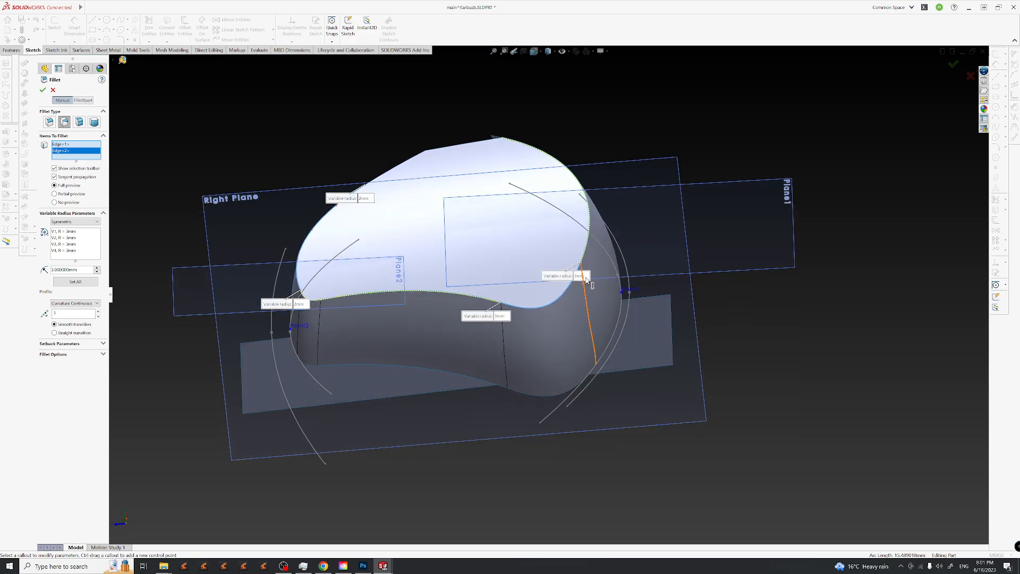
click(581, 276)
text(5)
key(Return)
click(501, 316)
text(5)
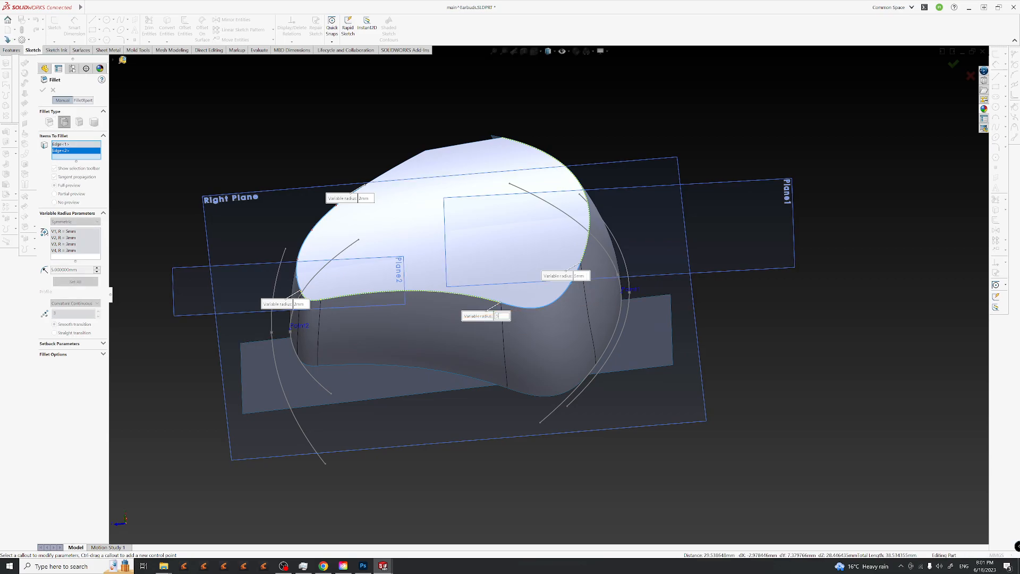
key(Return)
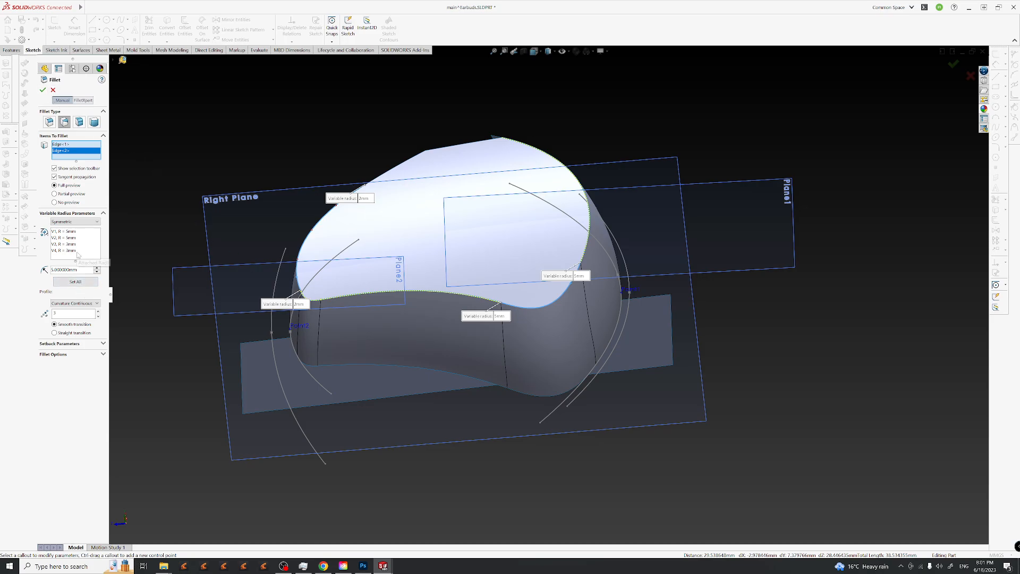
middle_drag(569, 357, 648, 366)
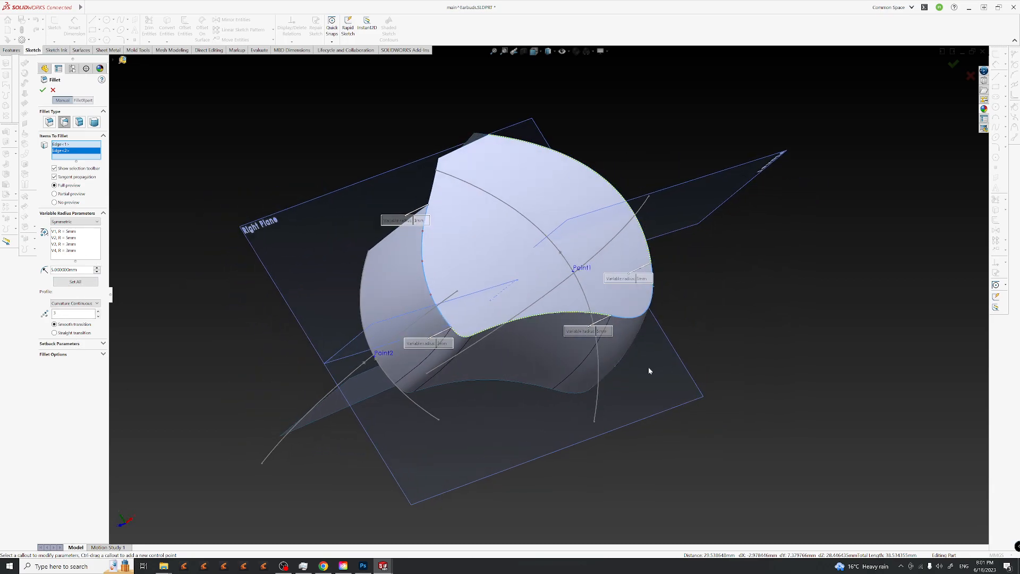
click(44, 93)
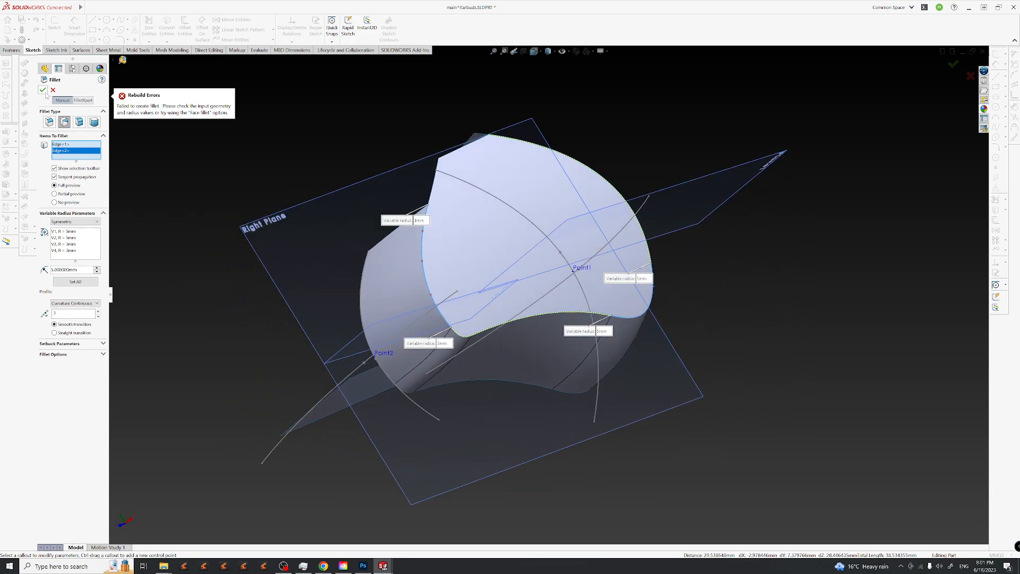
Examine the selected rim edges and variable-radius points from several sides and compare the shape with the Photoshop reference image.
middle_drag(604, 324, 534, 292)
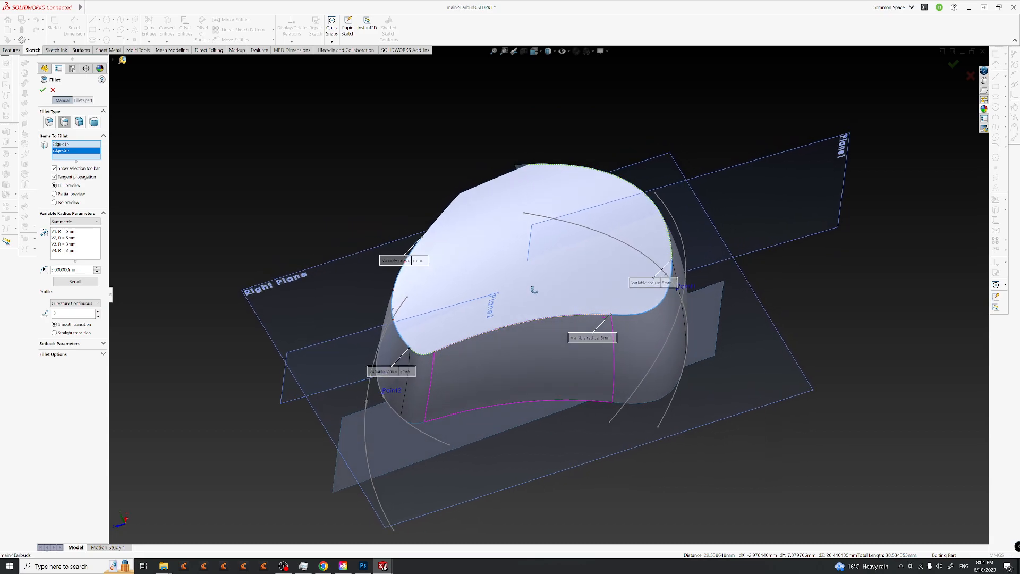
mouse_move(534, 289)
middle_down()
mouse_move(553, 296)
mouse_move(542, 278)
middle_up()
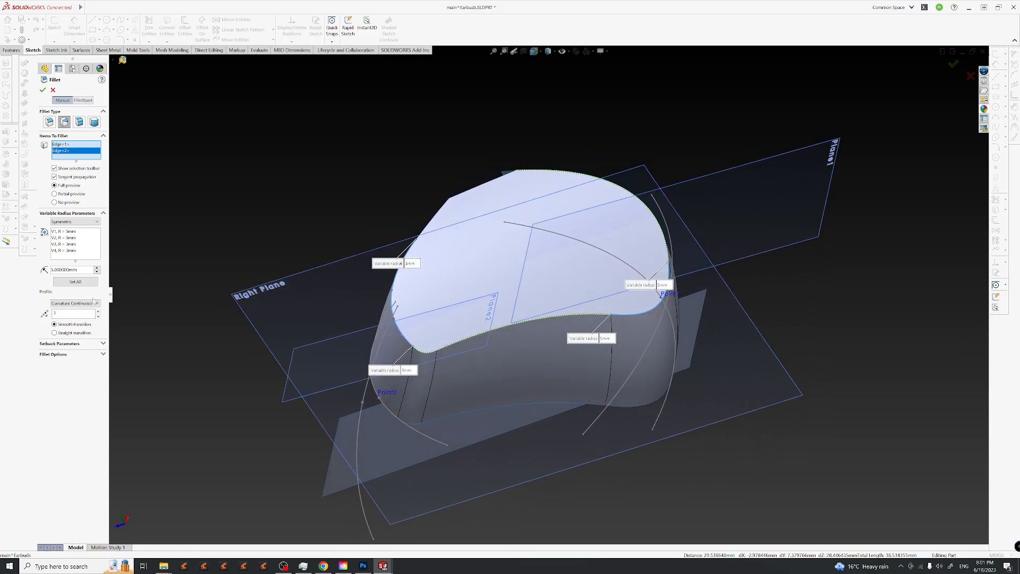
middle_drag(531, 372, 654, 444)
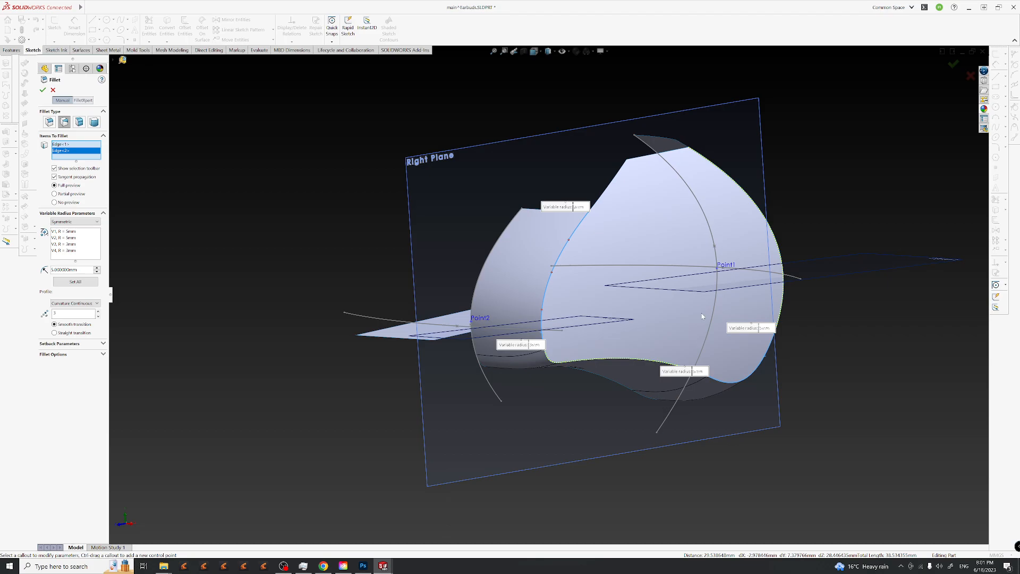
middle_drag(702, 315, 627, 324)
click(363, 566)
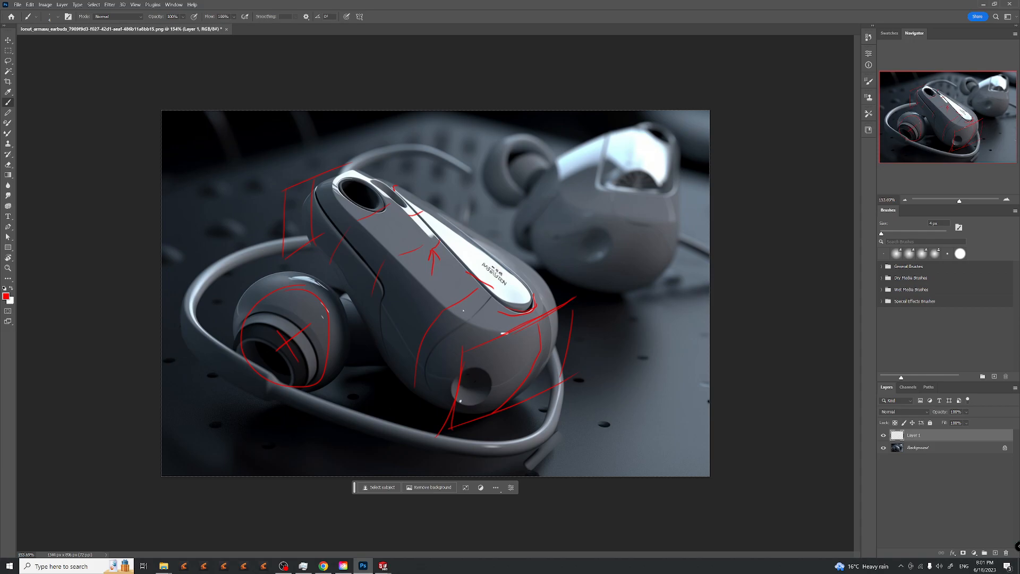
click(984, 4)
middle_drag(576, 380, 641, 320)
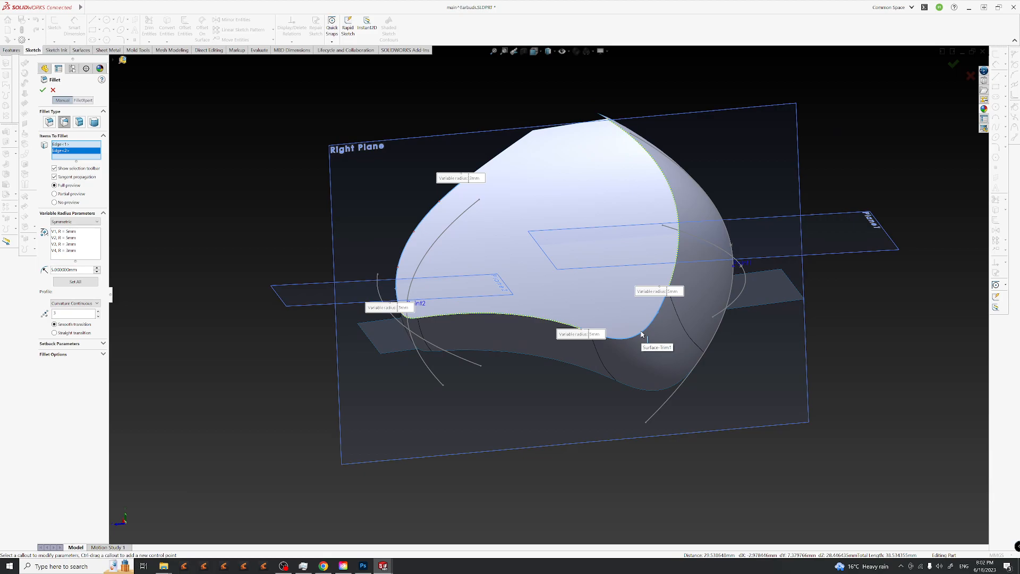
Set the variable radius at both points of the narrow side of the rim to 1 mm.
middle_drag(643, 340, 510, 299)
middle_drag(713, 313, 611, 322)
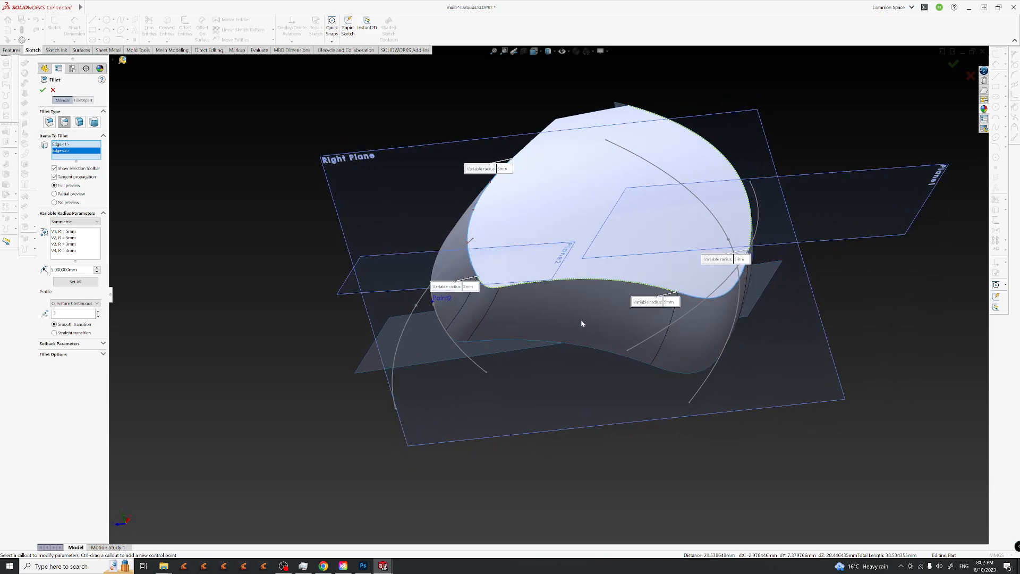
click(469, 287)
text(1)
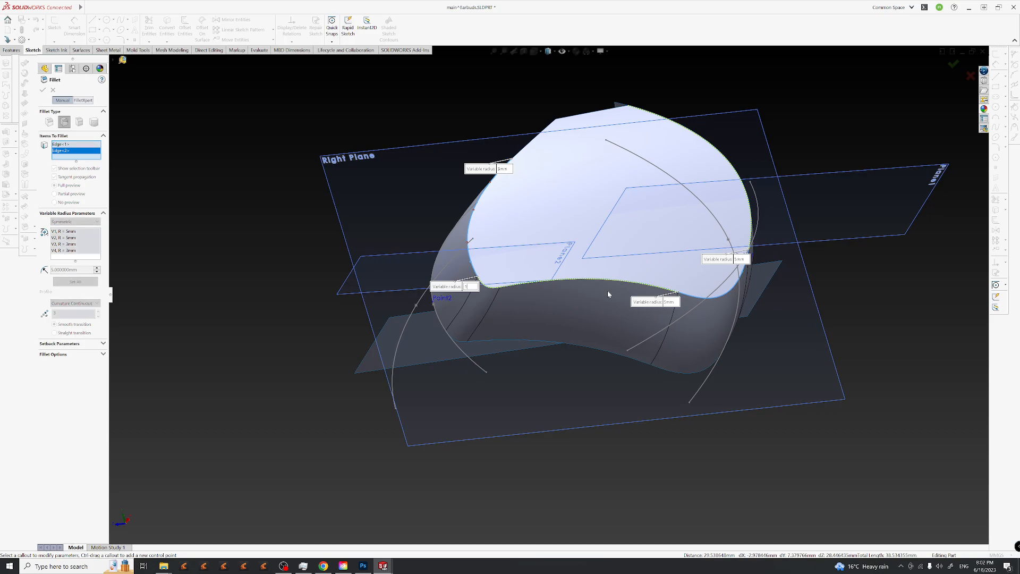
key(Return)
click(492, 174)
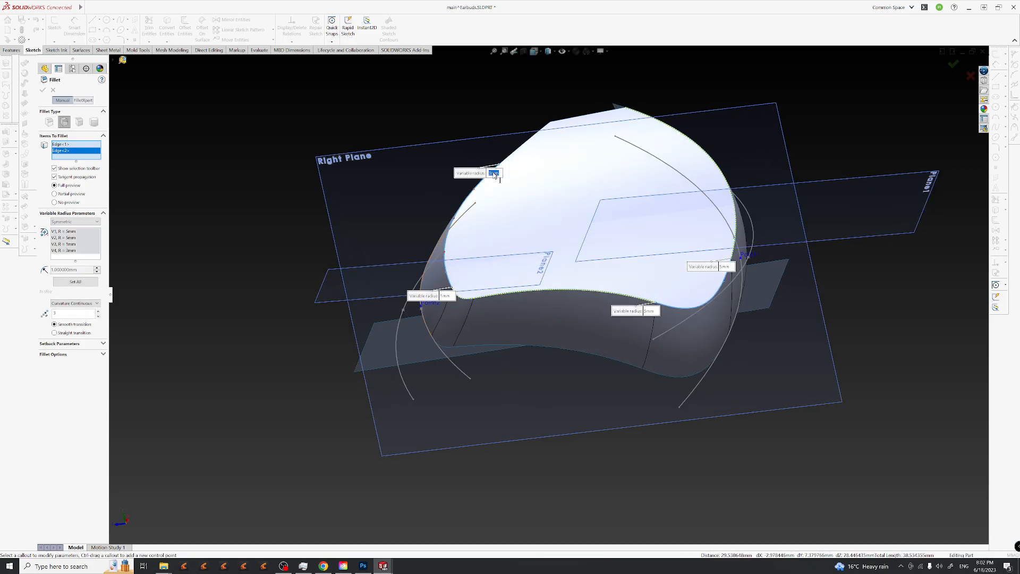
text(1)
key(Return)
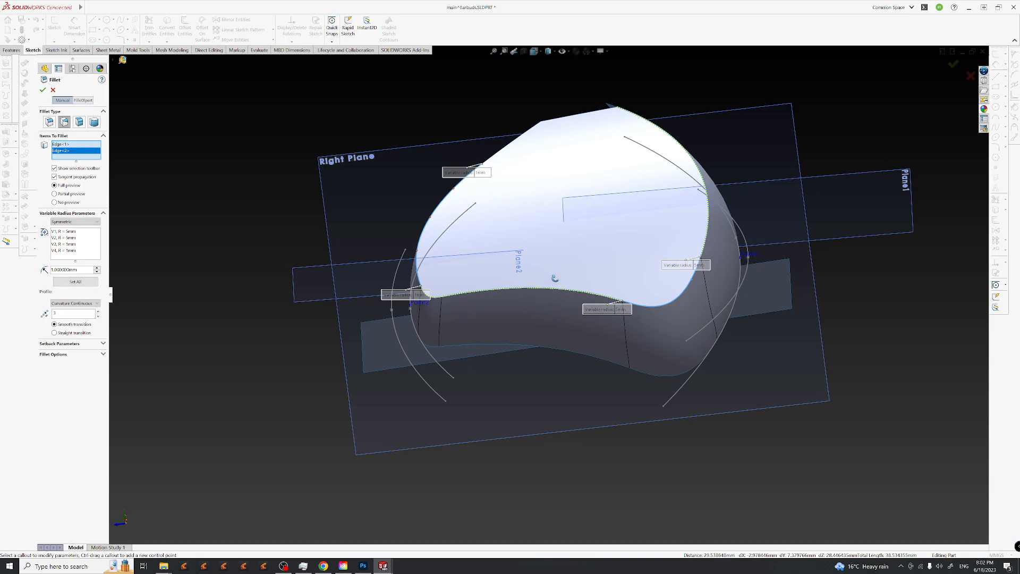
Set the variable radius at both points of the broad rounded corner to 3 mm and check the fillet preview.
click(682, 262)
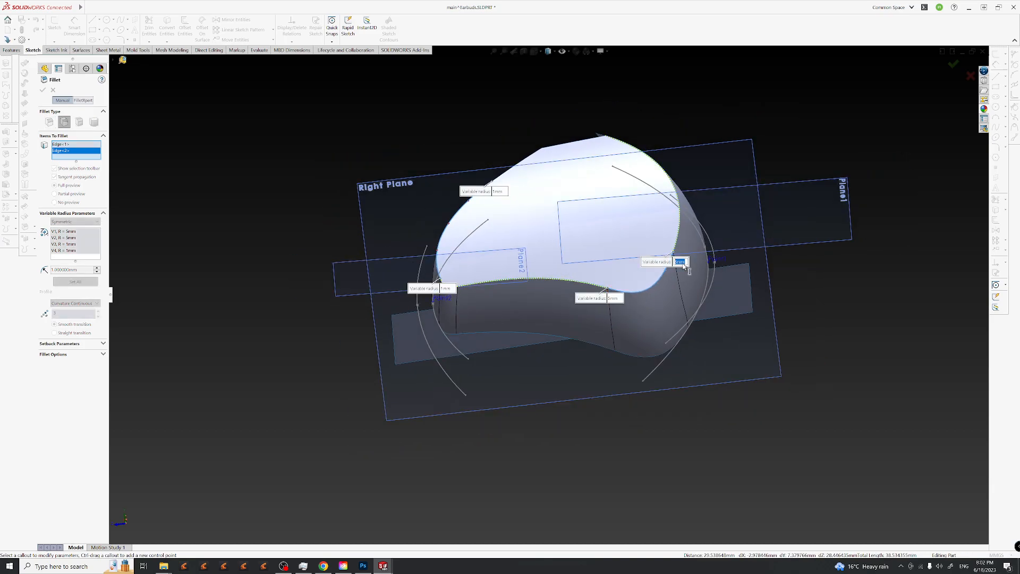
text(3)
key(Return)
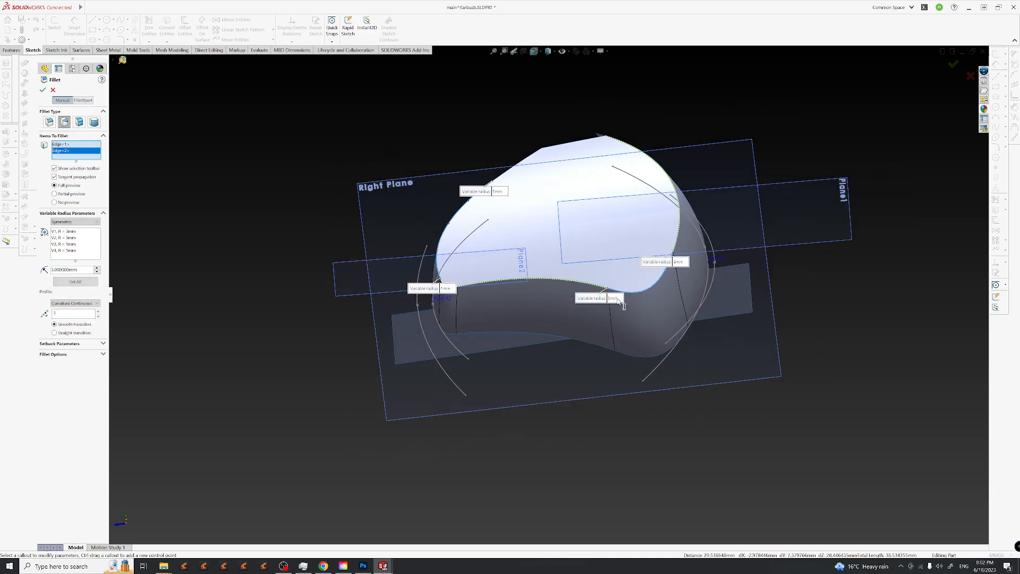
click(614, 298)
text(2)
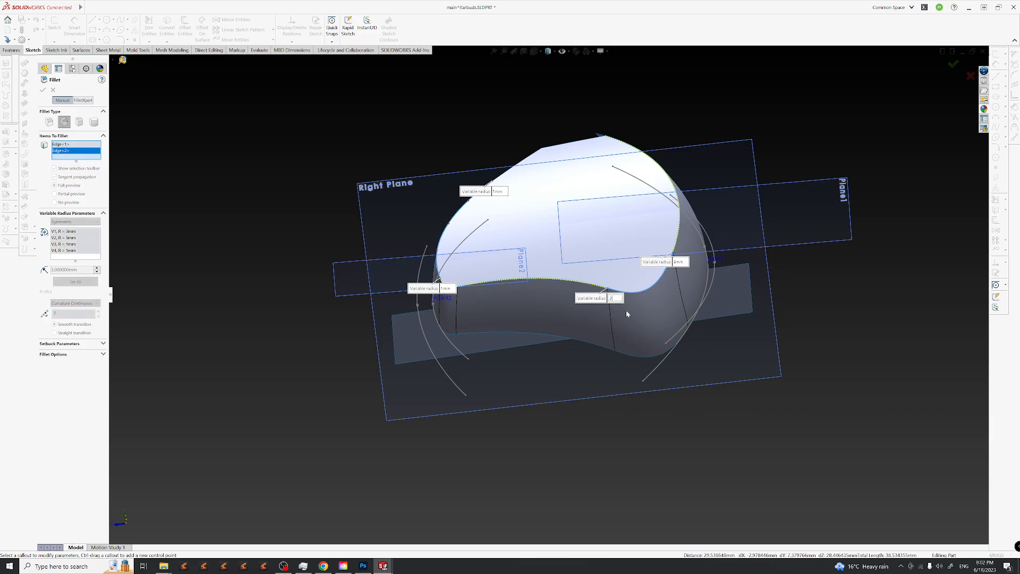
middle_drag(648, 327, 583, 321)
scroll(531, 293, down, 2)
middle_drag(757, 321, 553, 346)
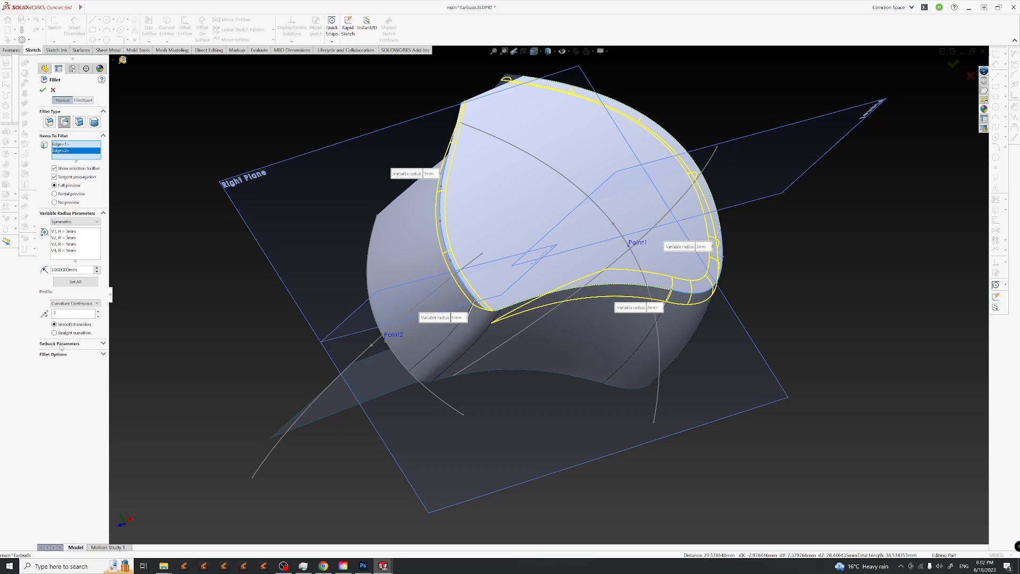
Show the fillet's overflow options and create the variable-size fillet on the two selected rim edges.
click(103, 355)
mouse_move(591, 318)
middle_down()
mouse_move(545, 227)
mouse_move(583, 227)
mouse_move(583, 217)
mouse_move(578, 242)
mouse_move(642, 321)
mouse_move(576, 316)
middle_up()
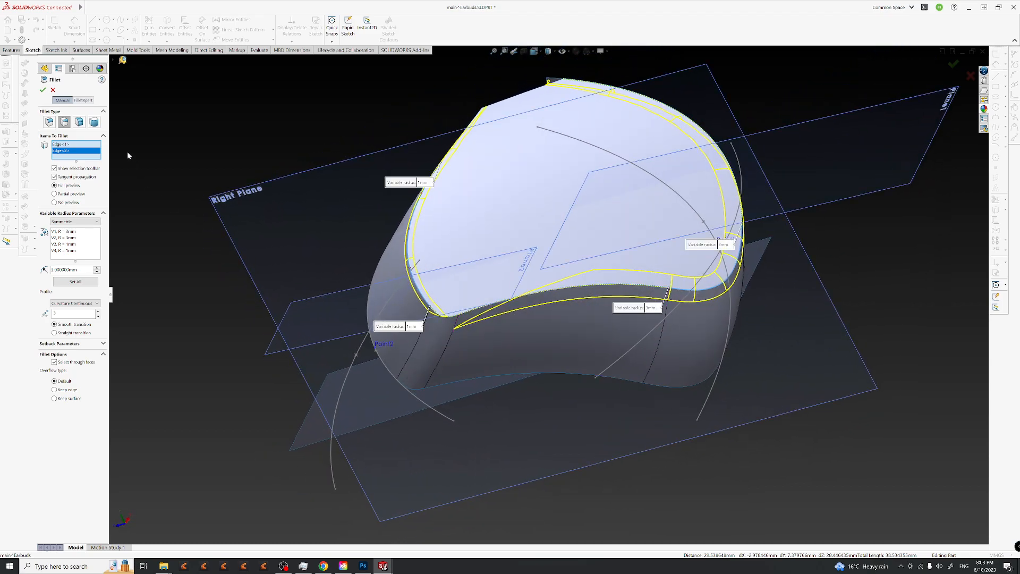
click(43, 90)
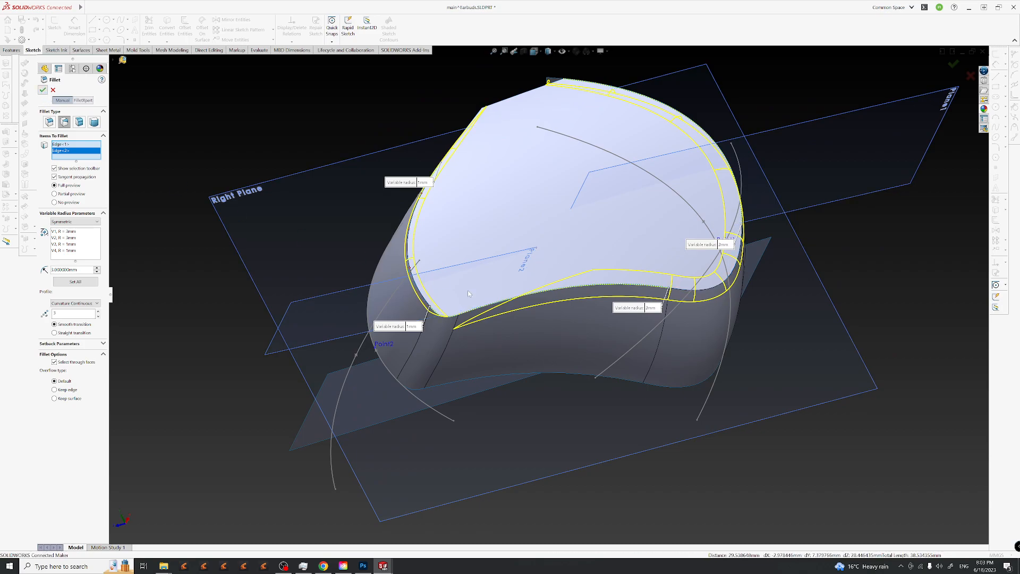
middle_drag(592, 323, 610, 298)
Edit the variable fillet to add the short rim edge at the narrow corner and apply the change.
right_click(69, 351)
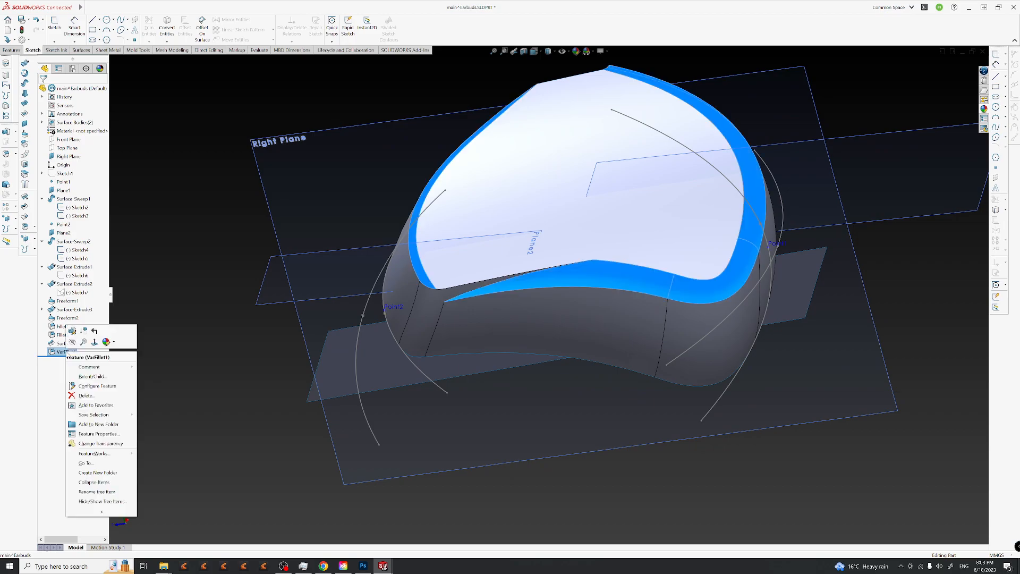
click(72, 330)
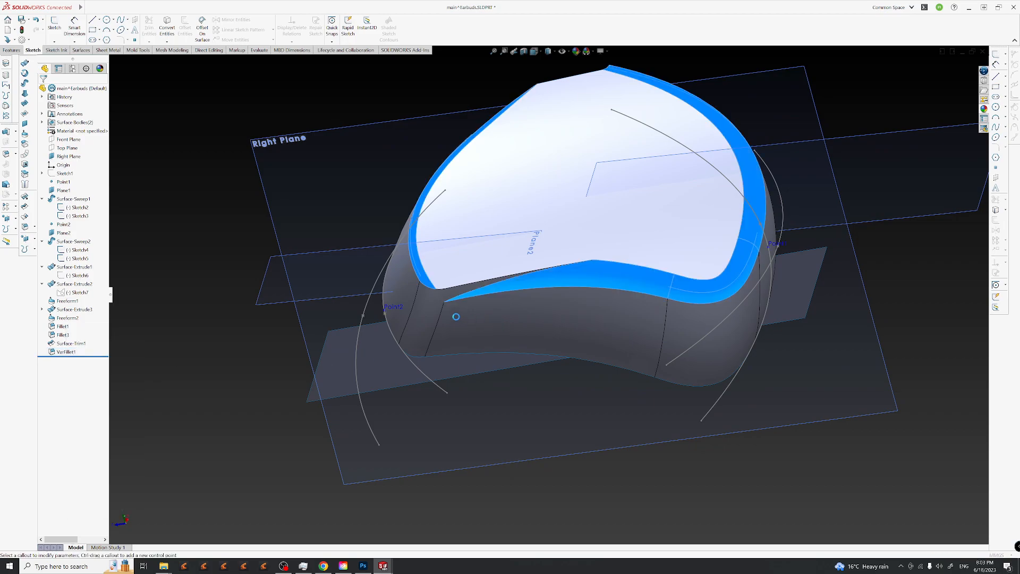
click(453, 290)
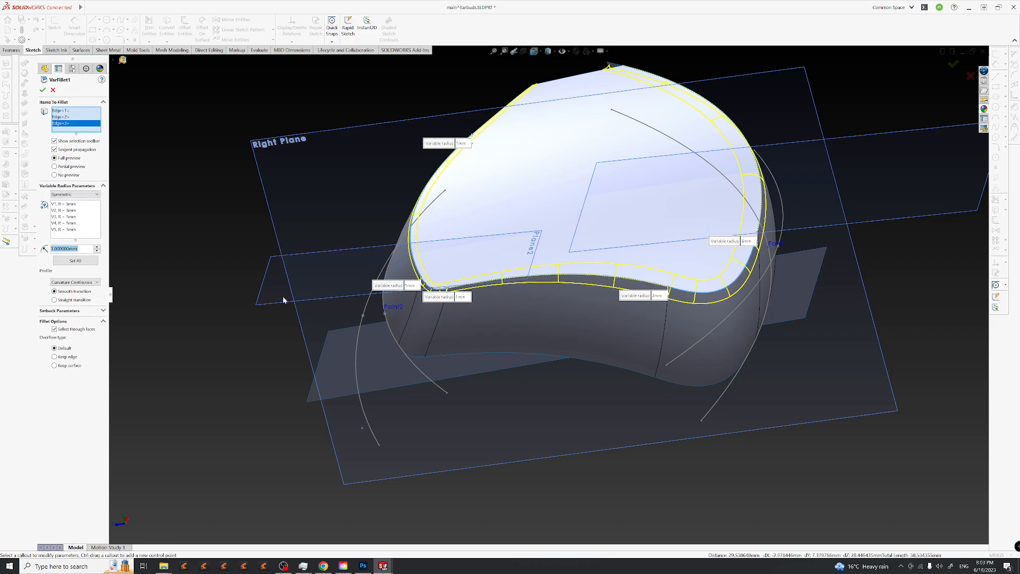
click(43, 90)
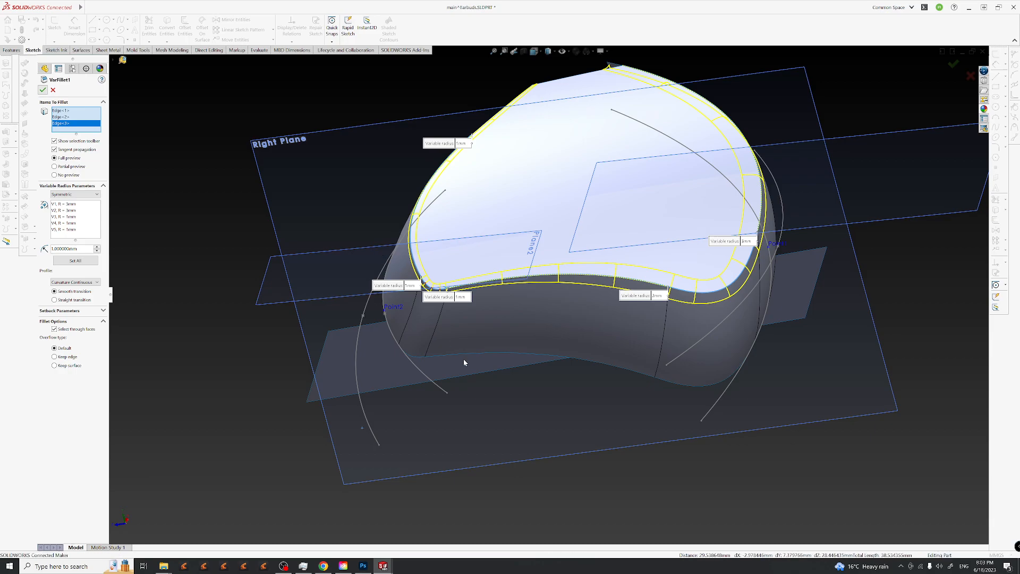
Switch to Photoshop to compare the rim fillet with the reference image and return to the SOLIDWORKS model.
middle_drag(639, 287, 653, 349)
click(367, 566)
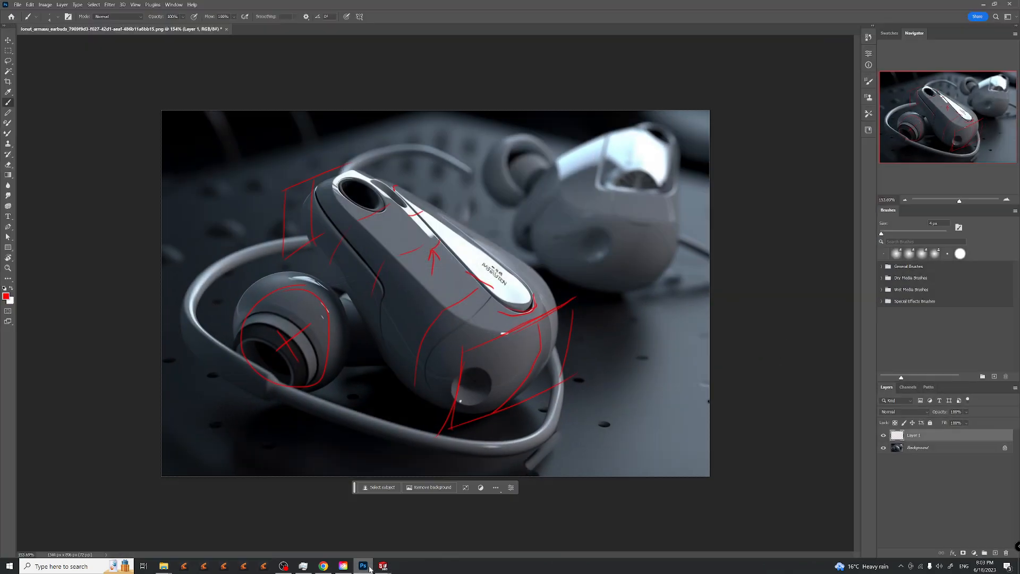
click(382, 567)
middle_drag(633, 298, 685, 214)
Edit the variable fillet, set both radii at the broad rounded corner to 5 mm, and apply the change.
right_click(63, 352)
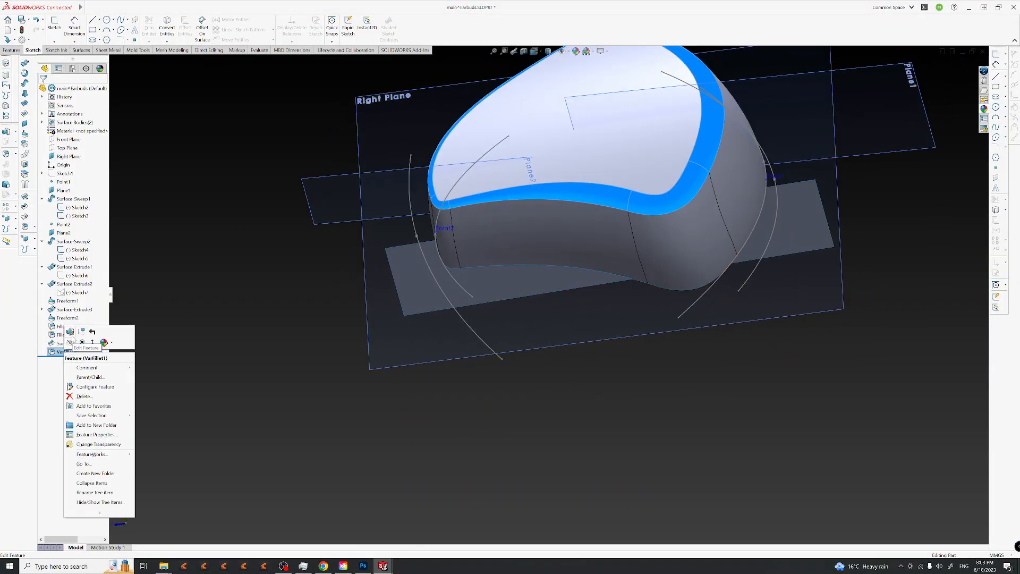
click(70, 334)
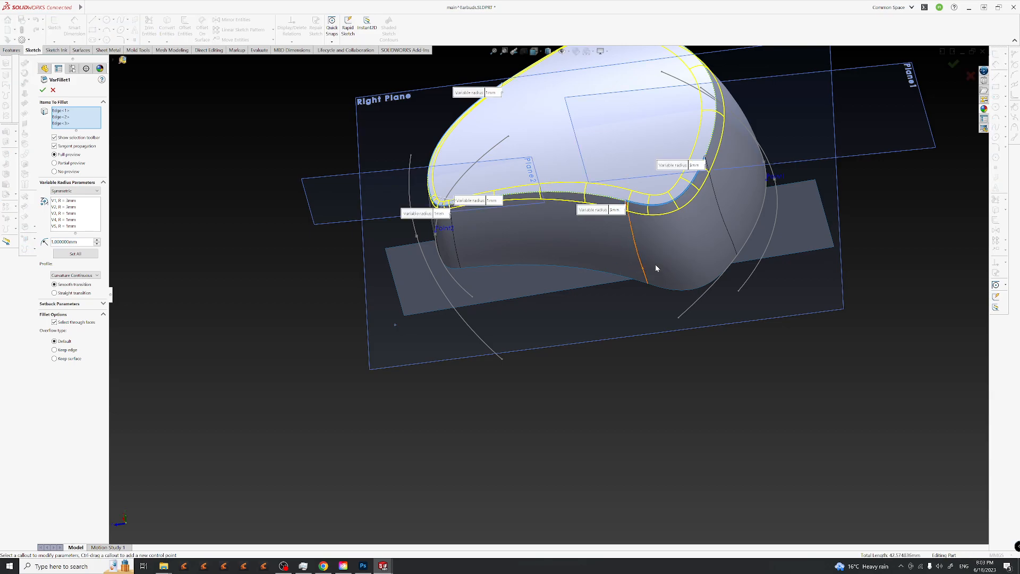
click(615, 209)
text(5)
key(Return)
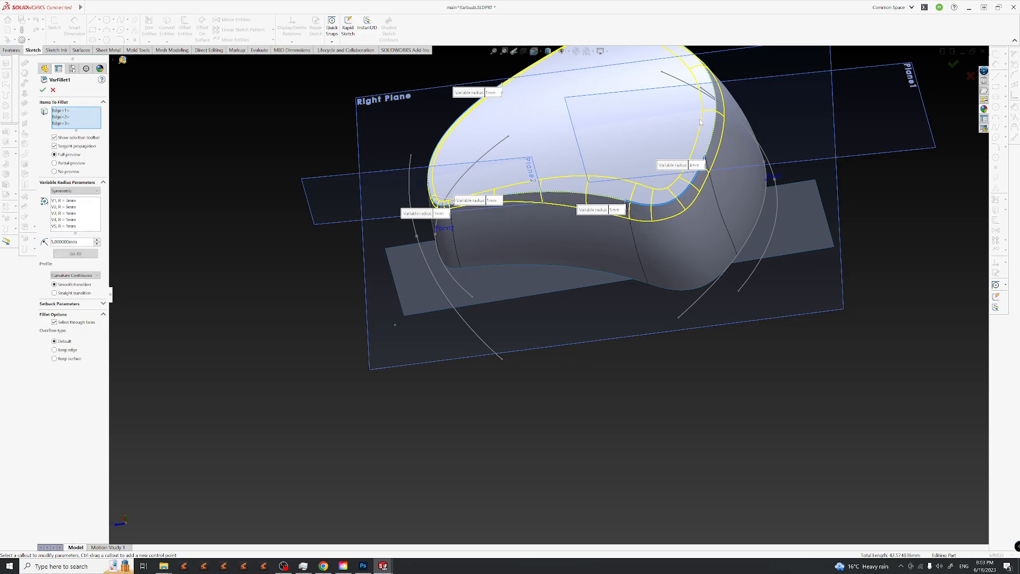
click(697, 165)
text(5)
key(Return)
middle_drag(690, 251, 741, 211)
scroll(438, 187, down, 1)
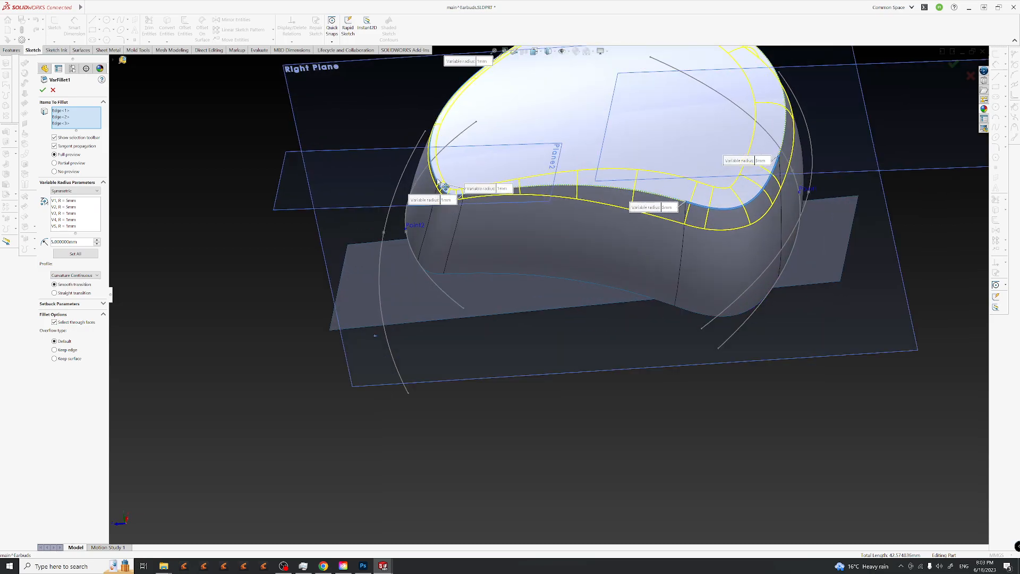
click(42, 90)
Examine the enlarged rim fillet from several sides and check the earbud body against the Photoshop reference image.
middle_drag(637, 272, 661, 204)
scroll(685, 215, up, 4)
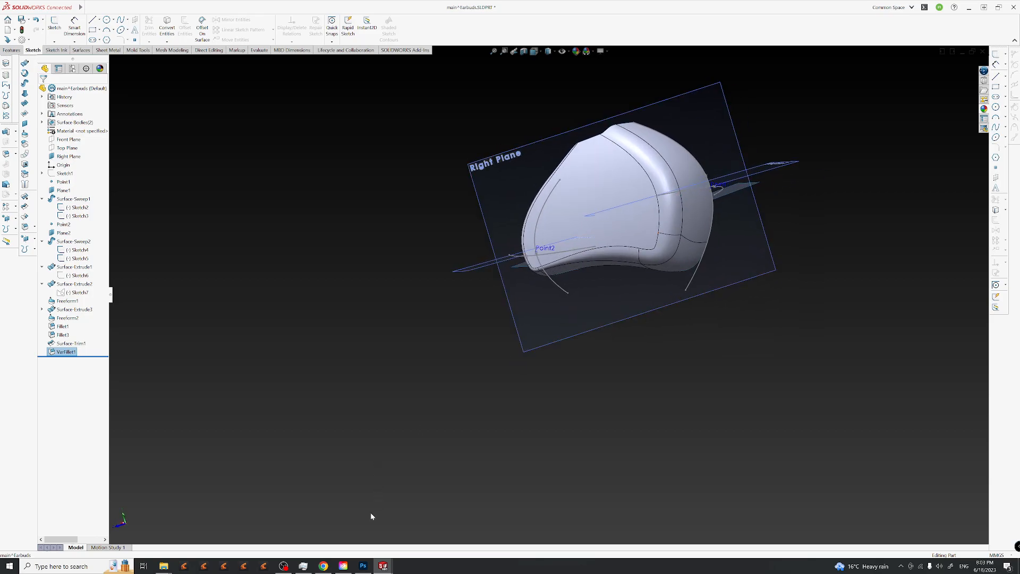
click(363, 566)
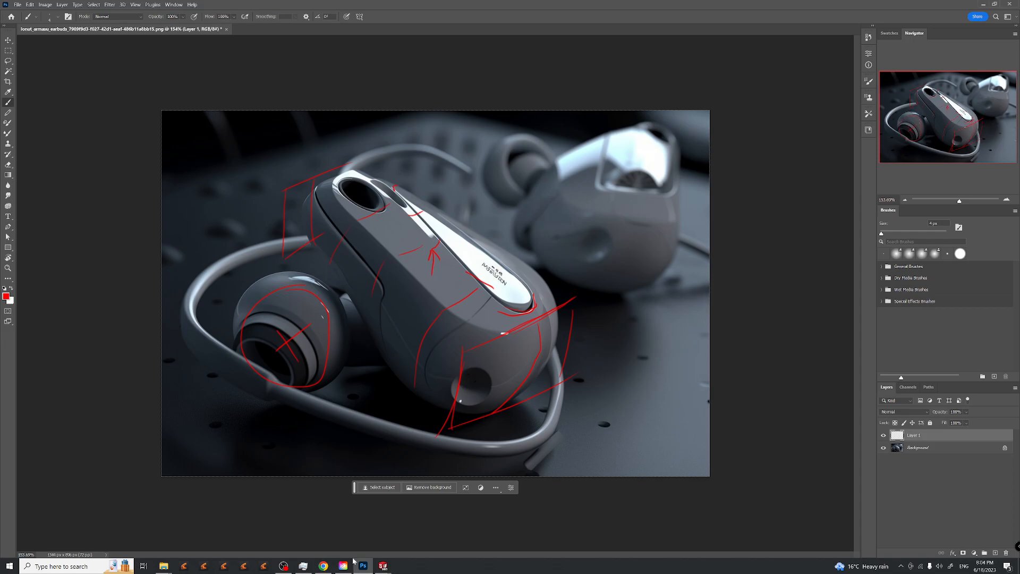
click(383, 565)
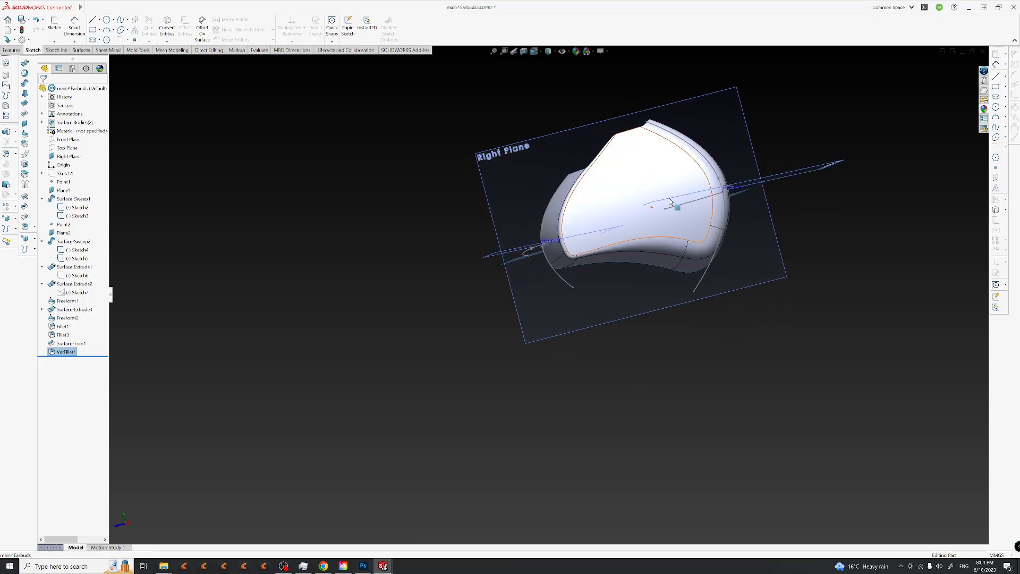
scroll(684, 227, down, 3)
ctrl+middle_drag(640, 223, 584, 302)
scroll(596, 343, down, 2)
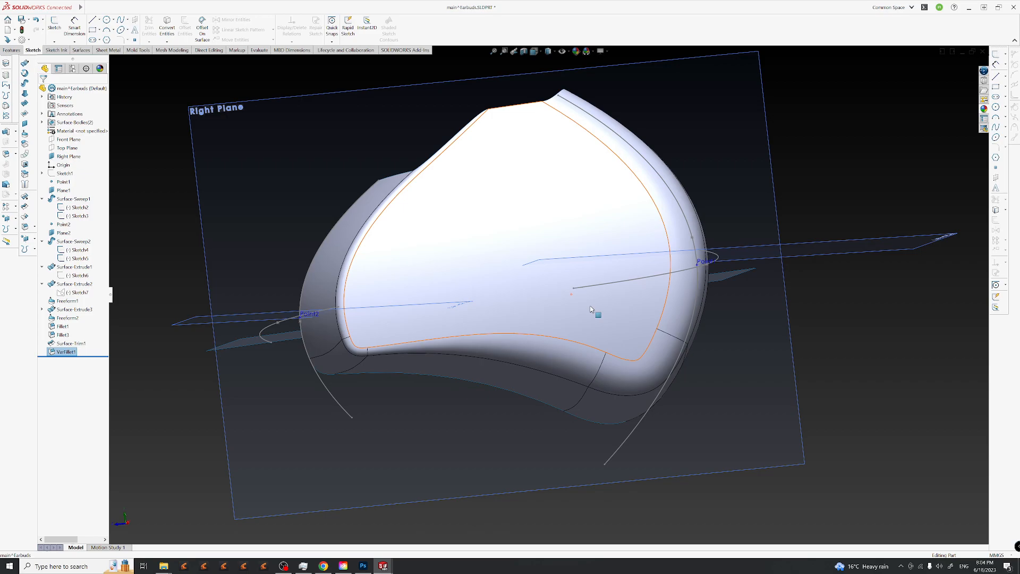
middle_drag(640, 328, 485, 457)
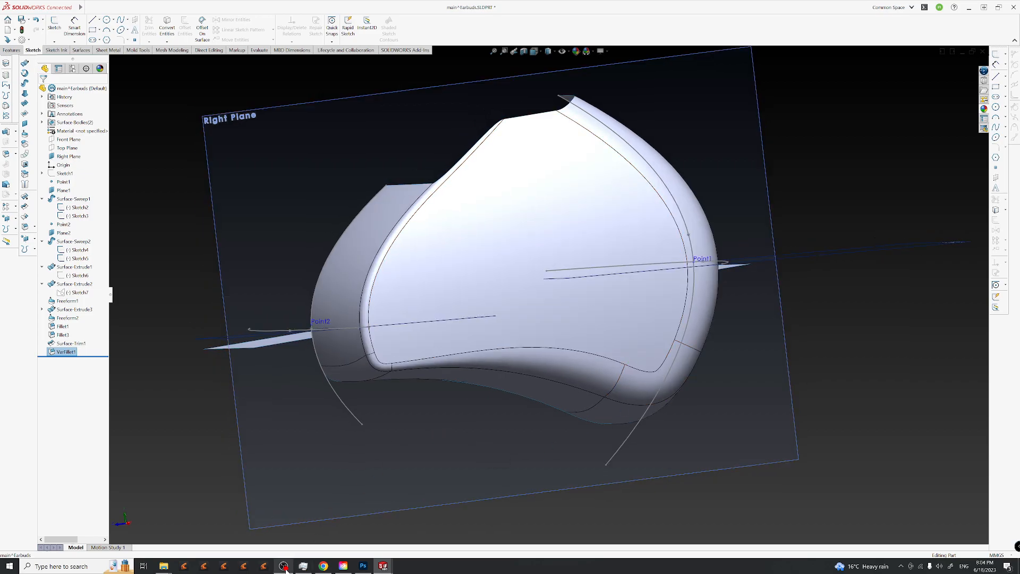